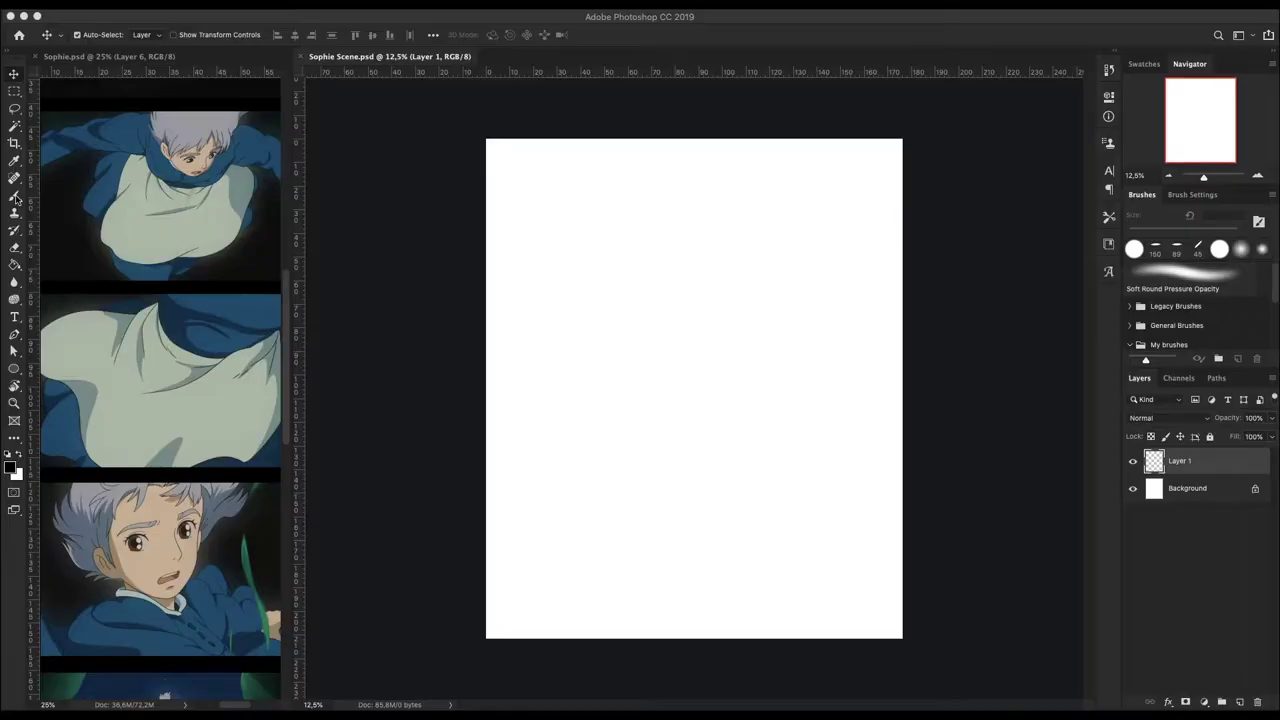
# - Brush a first rough pose of Sophie on Layer 1, shrinking and raising it with Cmd+T
pyautogui.click(15, 197)
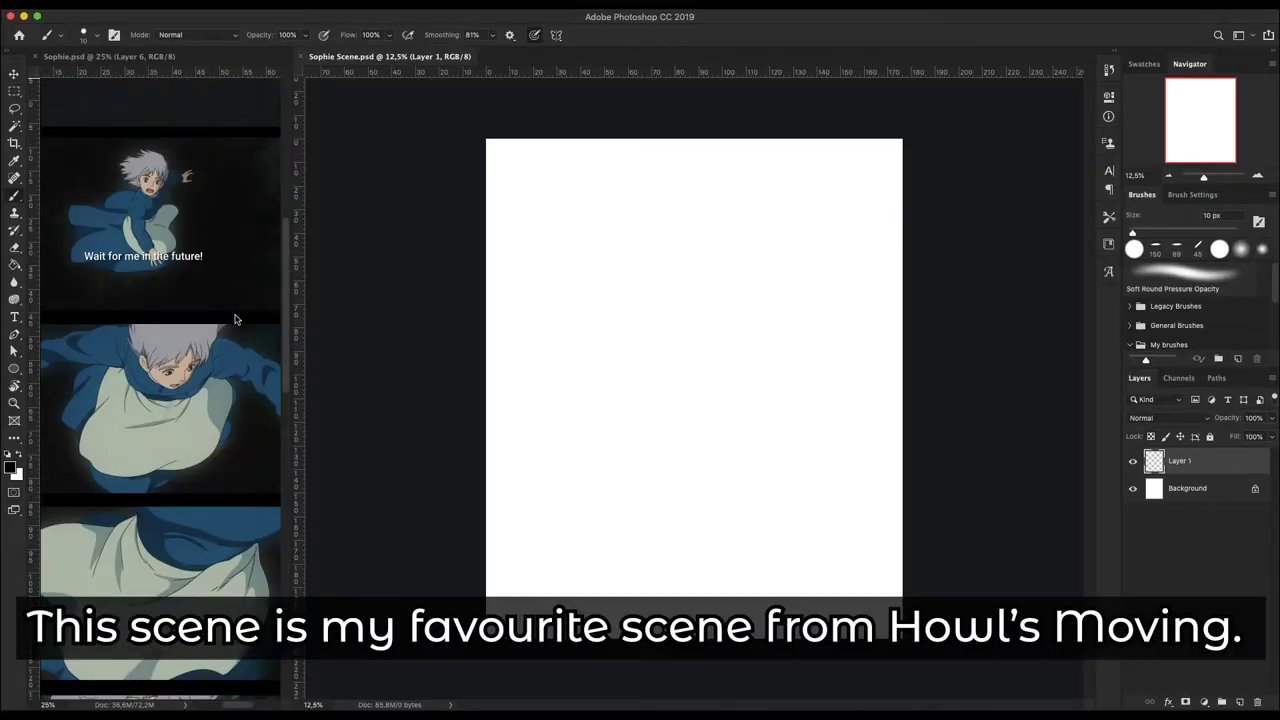
pyautogui.scroll(-5, 236, 319)
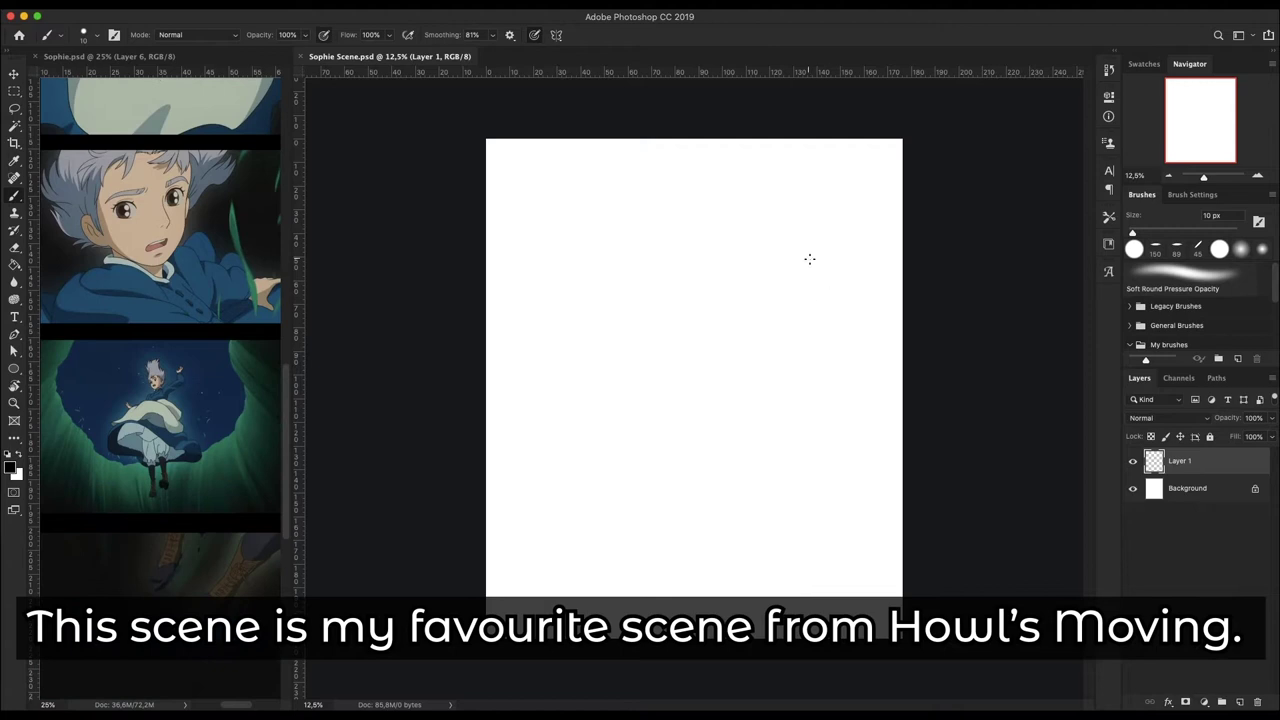
pyautogui.moveTo(683, 215)
pyautogui.mouseDown()
pyautogui.moveTo(714, 214)
pyautogui.moveTo(636, 203)
pyautogui.mouseUp()
pyautogui.moveTo(655, 350)
pyautogui.mouseDown()
pyautogui.moveTo(626, 357)
pyautogui.moveTo(760, 470)
pyautogui.mouseUp()
pyautogui.moveTo(658, 545)
pyautogui.mouseDown()
pyautogui.moveTo(786, 543)
pyautogui.moveTo(866, 514)
pyautogui.moveTo(851, 557)
pyautogui.moveTo(854, 338)
pyautogui.moveTo(740, 190)
pyautogui.mouseUp()
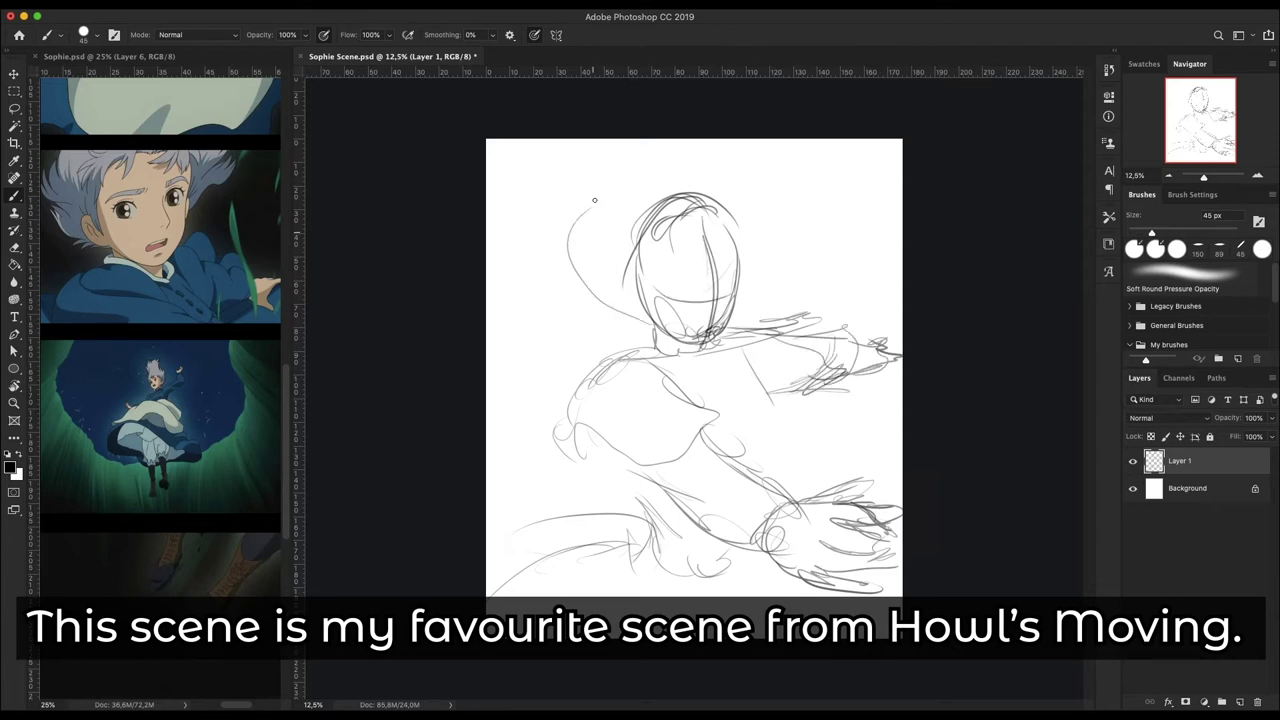
pyautogui.hotkey('ctrl', 't')
pyautogui.press('Return')
pyautogui.moveTo(760, 360); pyautogui.dragTo(803, 522)
pyautogui.moveTo(610, 360); pyautogui.dragTo(660, 440)
pyautogui.moveTo(560, 160)
pyautogui.mouseDown()
pyautogui.moveTo(760, 240)
pyautogui.moveTo(745, 255)
pyautogui.mouseUp()
# - Hide Layer 1 and sketch a second pose's head, raised hand, body and skirt on Layer 2
pyautogui.click(1133, 461)
pyautogui.click(1238, 702)
pyautogui.scroll(-5, 221, 471)
pyautogui.scroll(-5, 221, 471)
pyautogui.moveTo(750, 200); pyautogui.dragTo(735, 320)
pyautogui.moveTo(805, 298)
pyautogui.mouseDown()
pyautogui.moveTo(775, 326)
pyautogui.moveTo(850, 330)
pyautogui.moveTo(740, 350)
pyautogui.mouseUp()
pyautogui.moveTo(690, 270); pyautogui.dragTo(530, 190)
pyautogui.moveTo(700, 310); pyautogui.dragTo(680, 372)
pyautogui.moveTo(630, 262)
pyautogui.mouseDown()
pyautogui.moveTo(527, 280)
pyautogui.moveTo(655, 495)
pyautogui.mouseUp()
pyautogui.moveTo(850, 375); pyautogui.dragTo(878, 535)
pyautogui.moveTo(630, 500); pyautogui.dragTo(640, 560)
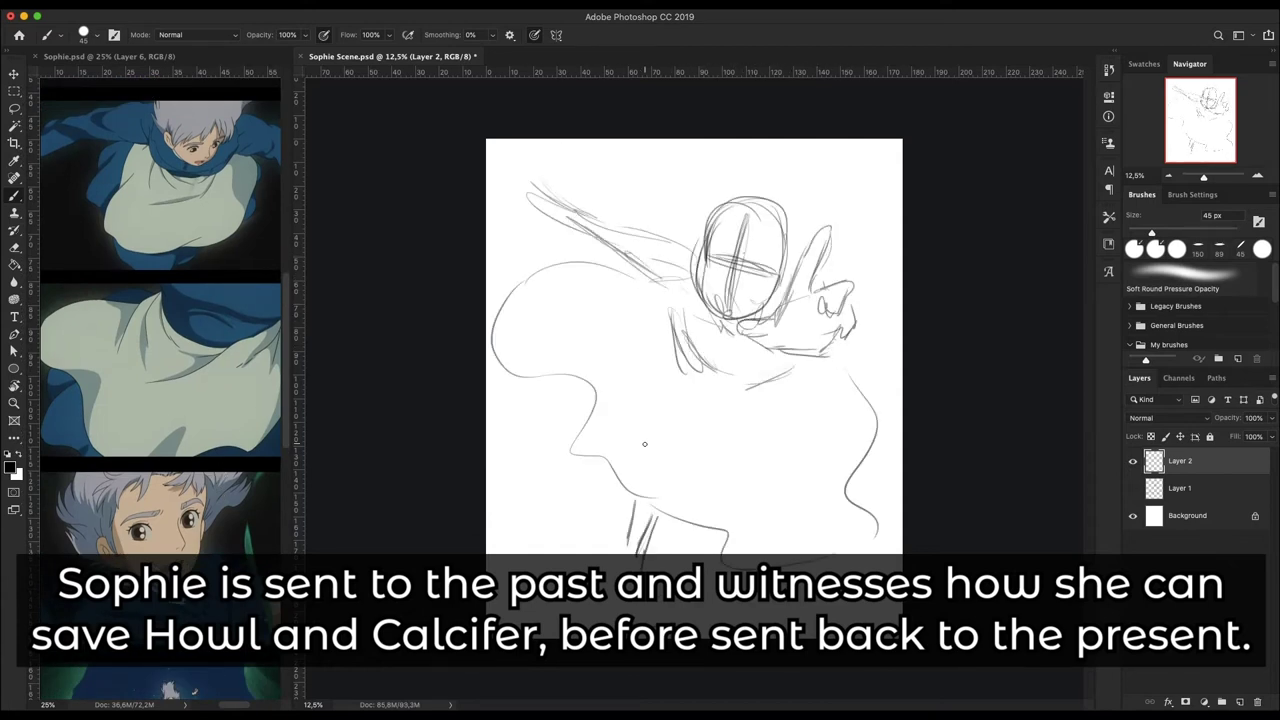
# - Add the cape curve, skirt's right side, hair and hand lines to the second pose
pyautogui.scroll(-5, 160, 350)
pyautogui.moveTo(665, 298); pyautogui.dragTo(585, 420)
pyautogui.moveTo(820, 430); pyautogui.dragTo(730, 520)
pyautogui.moveTo(645, 170); pyautogui.dragTo(665, 215)
pyautogui.moveTo(530, 185); pyautogui.dragTo(615, 225)
pyautogui.moveTo(775, 335); pyautogui.dragTo(845, 370)
# - Hide Layer 2 and sketch a third pose's head, torso and flowing cape on Layer 3
pyautogui.click(1133, 461)
pyautogui.click(1238, 702)
pyautogui.scroll(-5, 160, 350)
pyautogui.moveTo(645, 230)
pyautogui.mouseDown()
pyautogui.moveTo(700, 185)
pyautogui.moveTo(675, 255)
pyautogui.moveTo(700, 255)
pyautogui.mouseUp()
pyautogui.moveTo(637, 266)
pyautogui.mouseDown()
pyautogui.moveTo(660, 262)
pyautogui.moveTo(745, 350)
pyautogui.mouseUp()
pyautogui.moveTo(655, 318); pyautogui.dragTo(695, 365)
pyautogui.moveTo(525, 355); pyautogui.dragTo(670, 350)
pyautogui.moveTo(770, 360); pyautogui.dragTo(890, 450)
# - Add legs, the raised hand with fingers, the outstretched arm and hair to the third pose
pyautogui.moveTo(668, 460); pyautogui.dragTo(670, 550)
pyautogui.moveTo(765, 370); pyautogui.dragTo(750, 550)
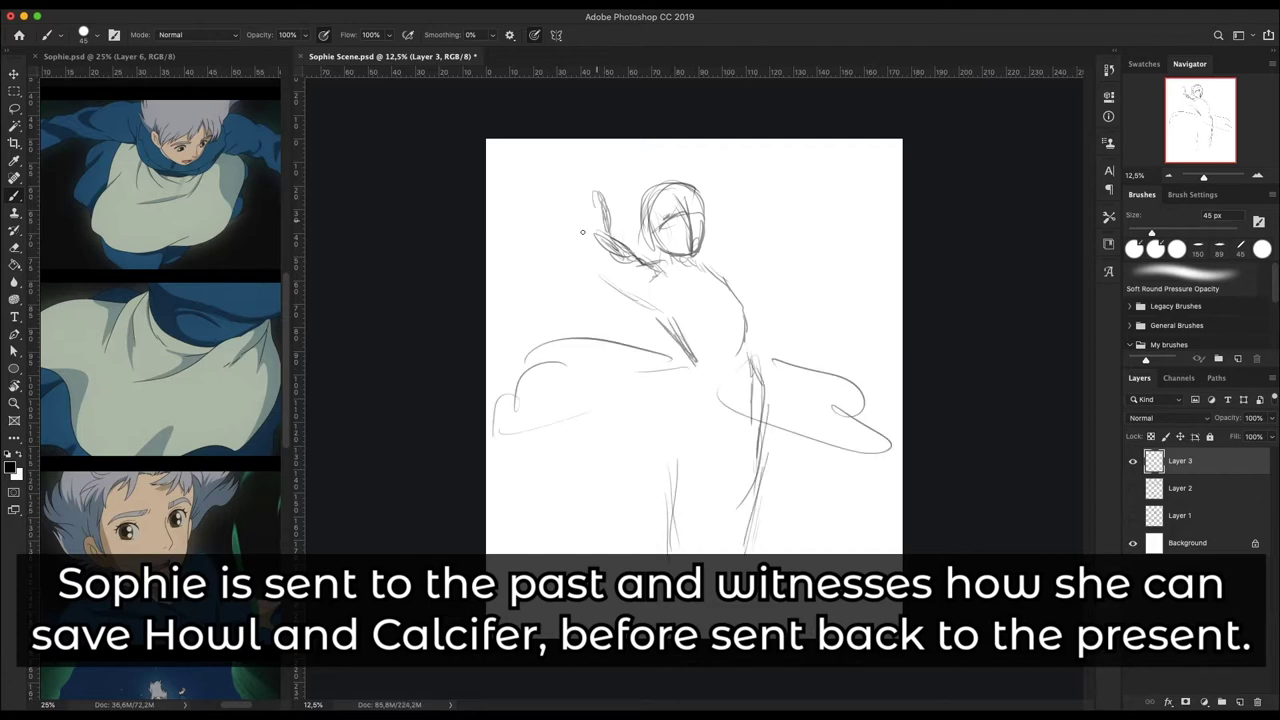
pyautogui.moveTo(598, 195); pyautogui.dragTo(628, 246)
pyautogui.moveTo(575, 222); pyautogui.dragTo(600, 242)
pyautogui.moveTo(708, 262); pyautogui.dragTo(797, 257)
pyautogui.moveTo(625, 162)
pyautogui.mouseDown()
pyautogui.moveTo(650, 255)
pyautogui.moveTo(770, 182)
pyautogui.mouseUp()
# - Rescale the third sketch, add skirt and leg strokes, tilt it slightly, and add Layer 4
pyautogui.hotkey('ctrl', 't')
pyautogui.moveTo(837, 266); pyautogui.dragTo(800, 300)
pyautogui.press('Return')
pyautogui.moveTo(555, 490)
pyautogui.mouseDown()
pyautogui.moveTo(730, 512)
pyautogui.moveTo(735, 600)
pyautogui.mouseUp()
pyautogui.moveTo(655, 565); pyautogui.dragTo(678, 620)
pyautogui.moveTo(630, 480); pyautogui.dragTo(815, 435)
pyautogui.hotkey('ctrl', 't')
pyautogui.moveTo(888, 158); pyautogui.dragTo(885, 197)
pyautogui.press('Return')
pyautogui.click(1238, 702)
# - Sketch the fourth pose's head, shoulders, collar, skirt outline and two legs on Layer 4
pyautogui.scroll(-3, 163, 277)
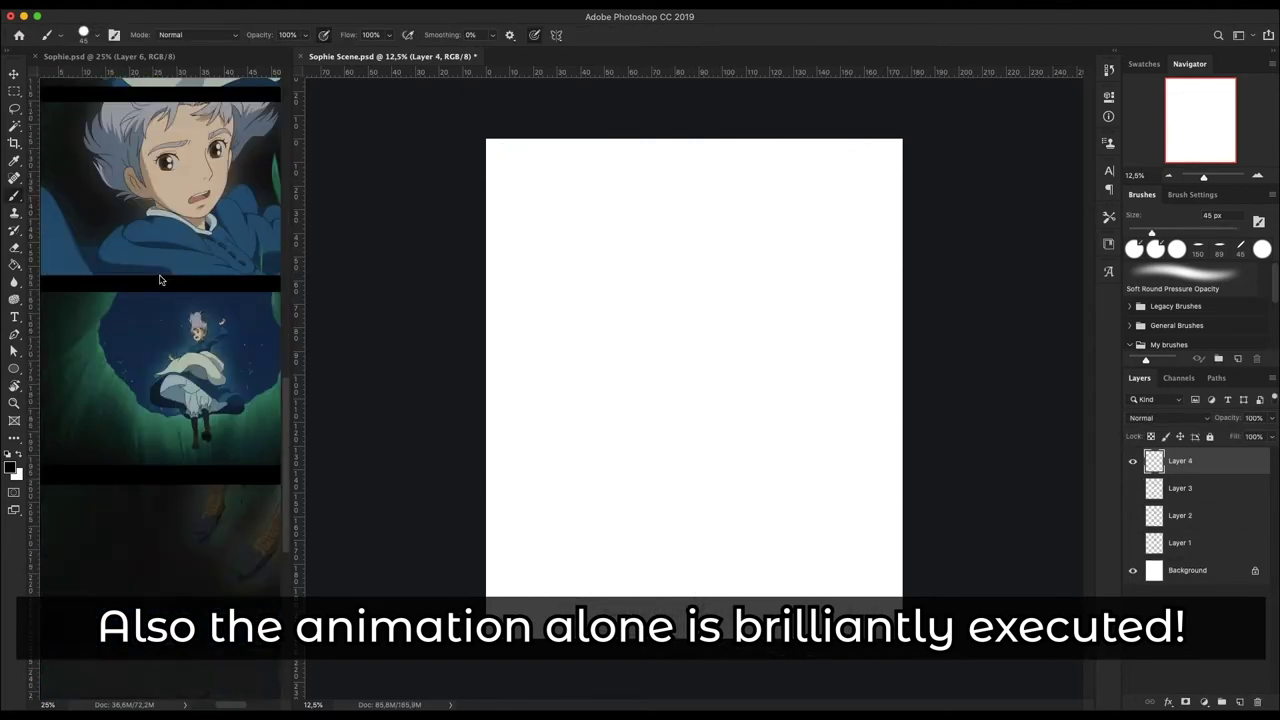
pyautogui.scroll(3, 163, 277)
pyautogui.scroll(3, 160, 280)
pyautogui.moveTo(721, 198)
pyautogui.mouseDown()
pyautogui.moveTo(700, 275)
pyautogui.moveTo(778, 298)
pyautogui.mouseUp()
pyautogui.moveTo(640, 325)
pyautogui.mouseDown()
pyautogui.moveTo(737, 333)
pyautogui.moveTo(812, 444)
pyautogui.mouseUp()
pyautogui.moveTo(590, 306); pyautogui.dragTo(540, 436)
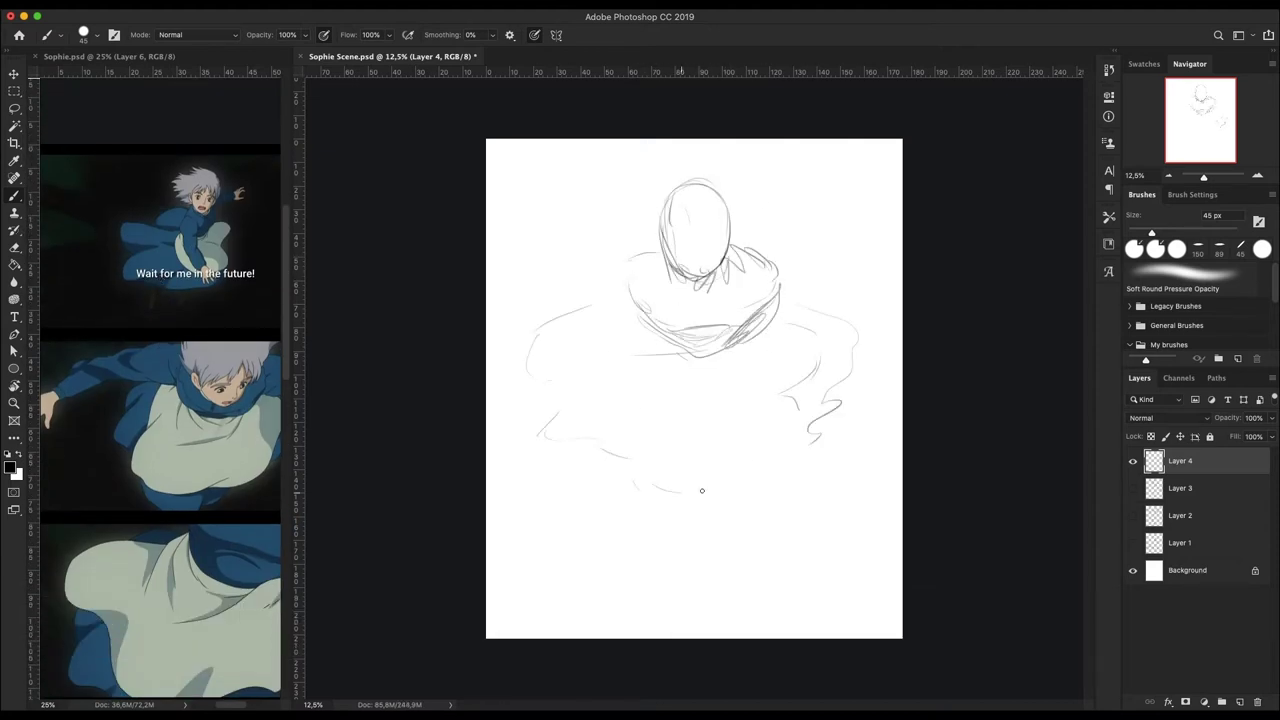
pyautogui.moveTo(640, 490); pyautogui.dragTo(678, 574)
pyautogui.moveTo(748, 452); pyautogui.dragTo(708, 548)
# - Add the reaching left arm, raised right arm, head guides and a wider skirt outline
pyautogui.moveTo(644, 254); pyautogui.dragTo(505, 292)
pyautogui.moveTo(810, 258)
pyautogui.mouseDown()
pyautogui.moveTo(757, 256)
pyautogui.moveTo(765, 195)
pyautogui.moveTo(795, 290)
pyautogui.mouseUp()
pyautogui.moveTo(795, 265); pyautogui.dragTo(725, 290)
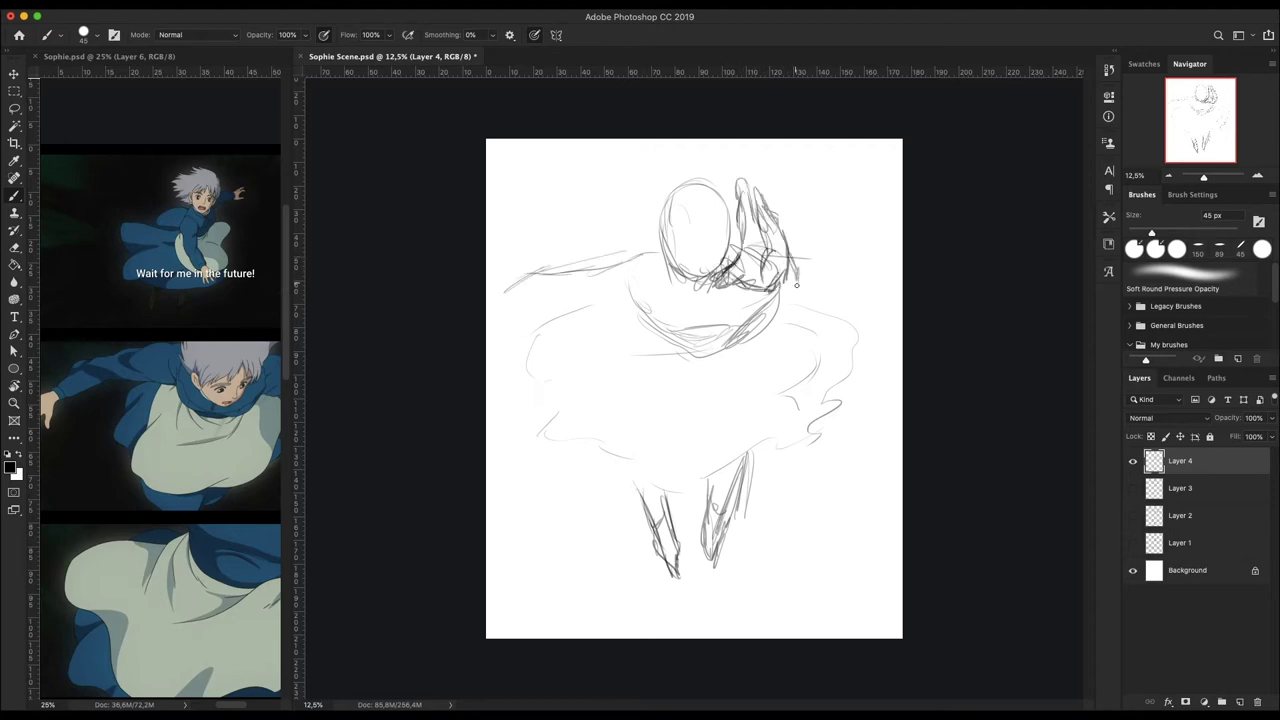
pyautogui.moveTo(640, 312); pyautogui.dragTo(500, 290)
pyautogui.moveTo(695, 186); pyautogui.dragTo(697, 278)
pyautogui.moveTo(560, 302); pyautogui.dragTo(510, 390)
pyautogui.moveTo(826, 262); pyautogui.dragTo(826, 458)
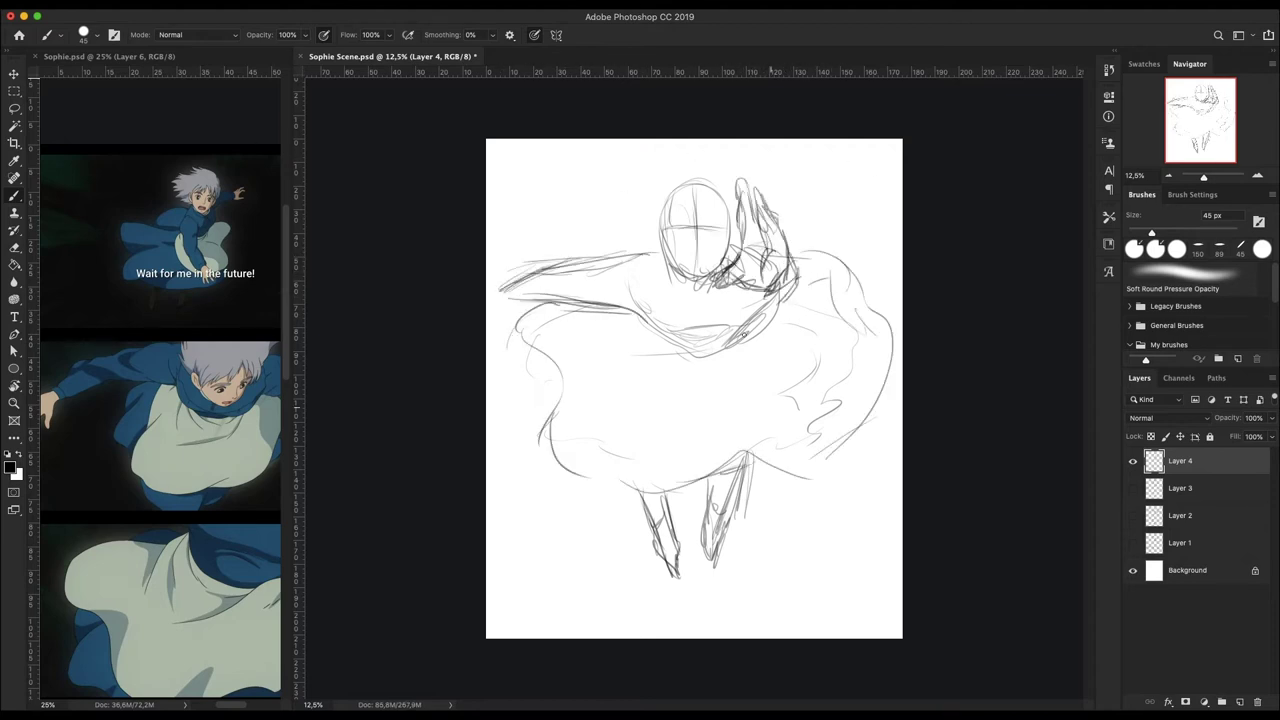
pyautogui.moveTo(660, 330); pyautogui.dragTo(758, 340)
# - Erase the leg strokes and rotate the fourth sketch slightly with Cmd+T
pyautogui.press('e')
pyautogui.moveTo(670, 500)
pyautogui.mouseDown()
pyautogui.moveTo(703, 535)
pyautogui.moveTo(700, 480)
pyautogui.mouseUp()
pyautogui.hotkey('ctrl', 't')
pyautogui.moveTo(920, 243); pyautogui.dragTo(829, 354)
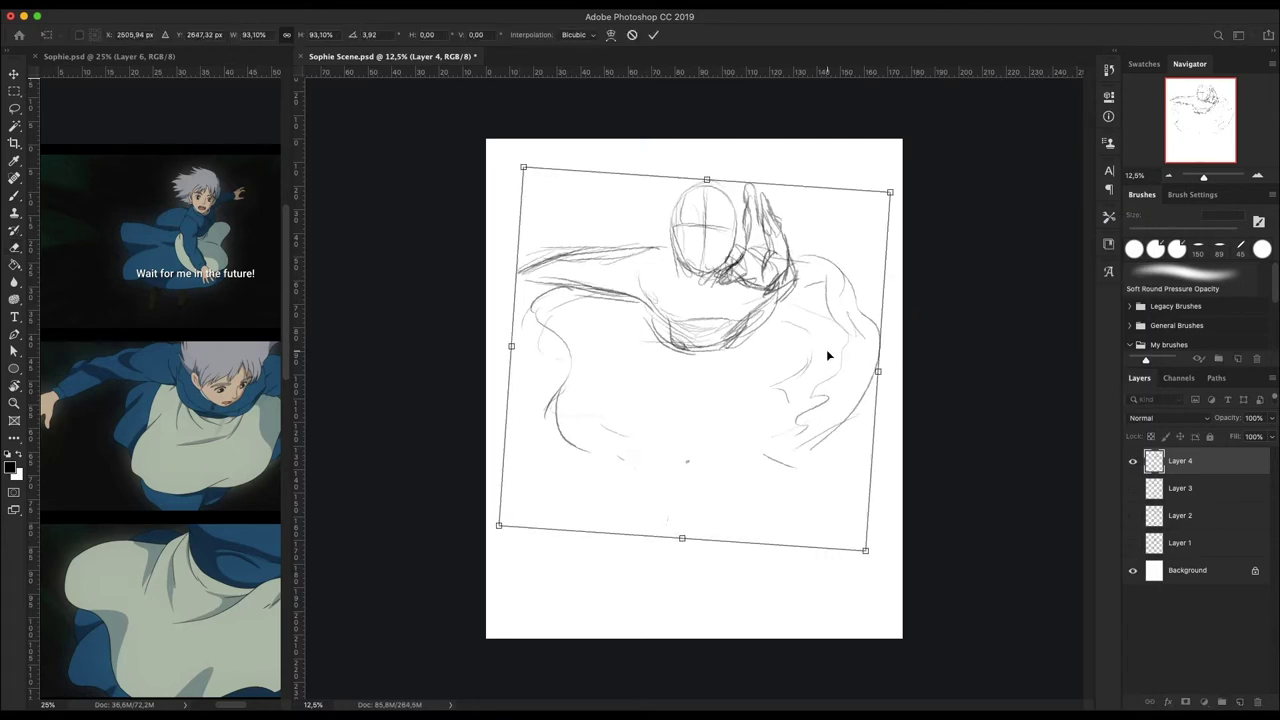
pyautogui.press('Return')
pyautogui.press('b')
# - Redraw the legs and the skirt's hem and both sides, plus a curve above the arm
pyautogui.moveTo(770, 460)
pyautogui.mouseDown()
pyautogui.moveTo(730, 595)
pyautogui.moveTo(760, 610)
pyautogui.mouseUp()
pyautogui.moveTo(585, 470); pyautogui.dragTo(840, 462)
pyautogui.moveTo(585, 230); pyautogui.dragTo(670, 205)
pyautogui.moveTo(600, 330); pyautogui.dragTo(575, 440)
pyautogui.moveTo(870, 345); pyautogui.dragTo(780, 470)
# - Toggle layer visibility to compare earlier pose sketches, leaving the canvas blank
pyautogui.click(1133, 461)
pyautogui.click(1133, 488)
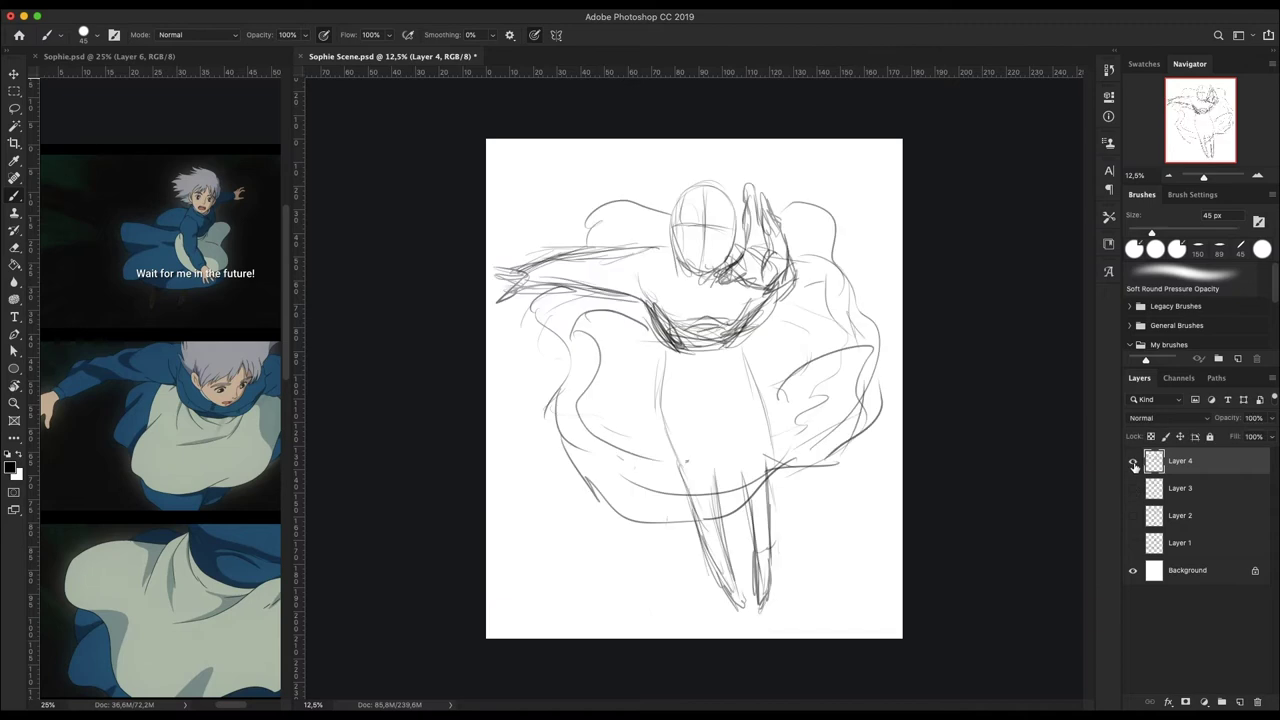
pyautogui.click(1133, 515)
pyautogui.click(1133, 488)
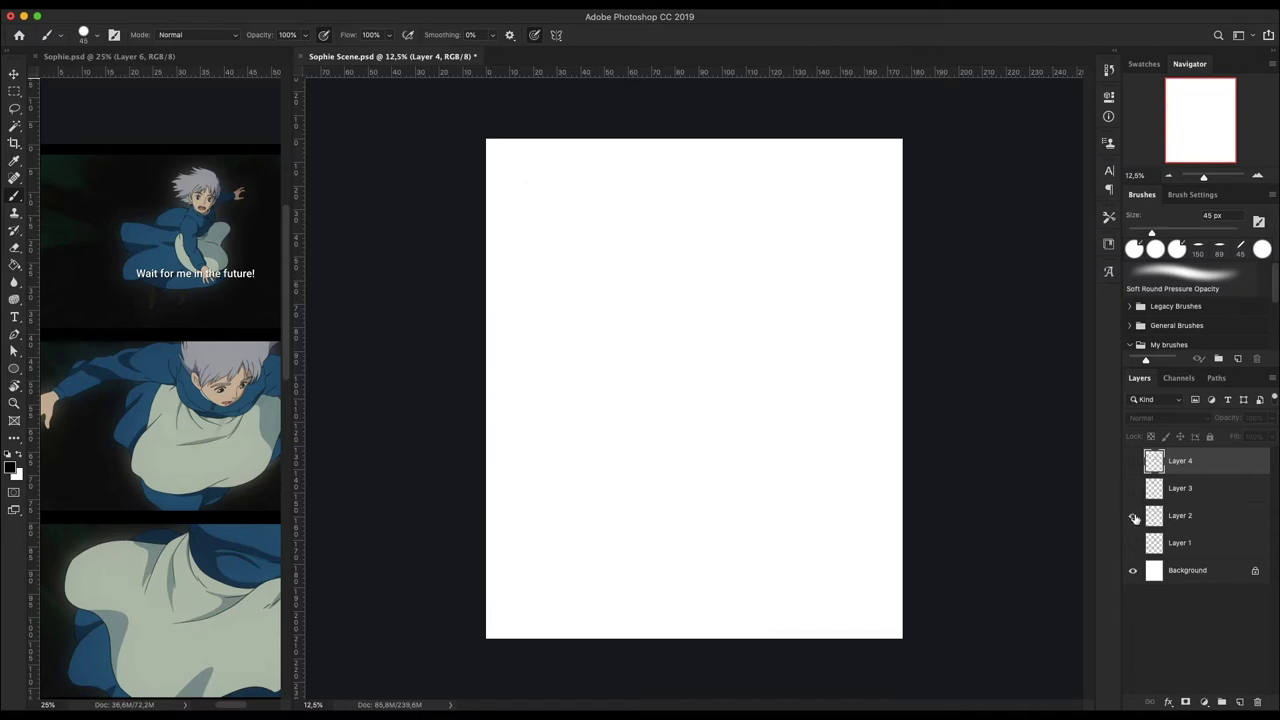
pyautogui.click(1133, 488)
# - Add Layer 5 above the faded Layer 3 sketch and set the brush to 15 px
pyautogui.click(1185, 488)
pyautogui.hotkey('ctrl', 'shift', 'alt', 'n')
pyautogui.click(1193, 515)
pyautogui.press('3')
pyautogui.click(1185, 488)
pyautogui.scroll(-5, 160, 400)
pyautogui.scroll(5, 640, 330)
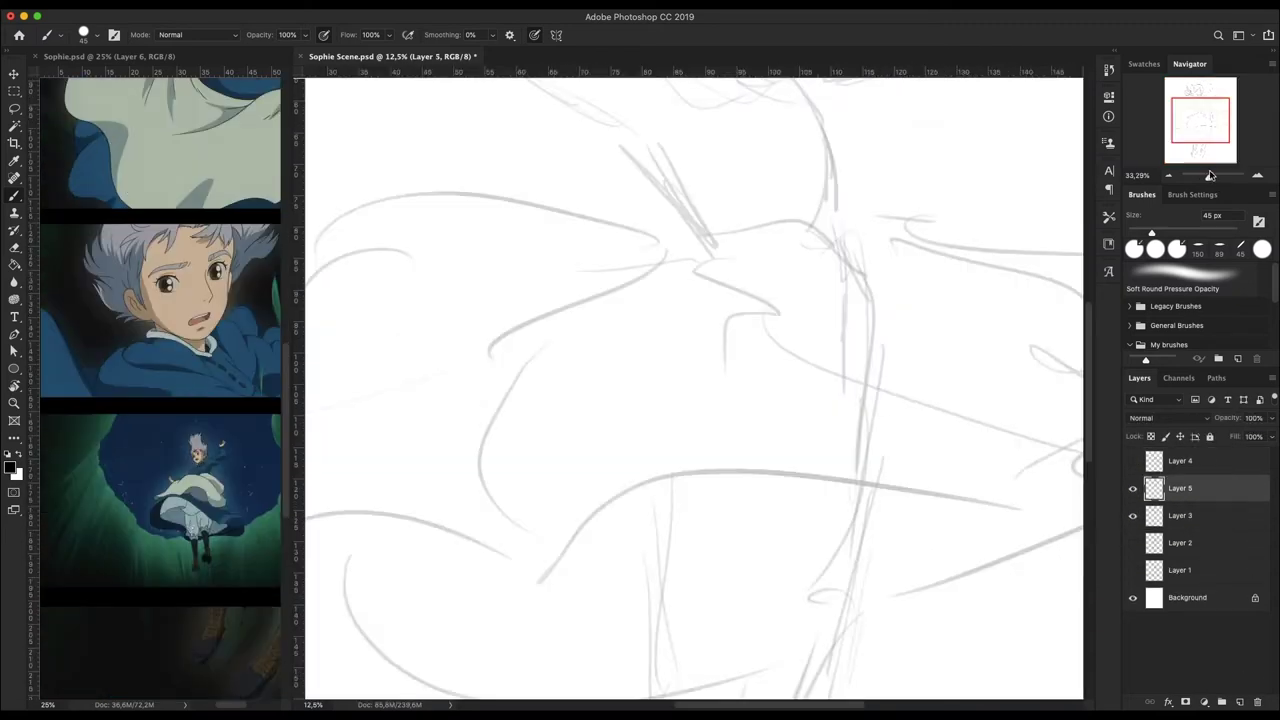
# - Draw Sophie's eyes, eyebrows and mouth on Layer 5
pyautogui.moveTo(588, 355)
pyautogui.mouseDown()
pyautogui.moveTo(638, 312)
pyautogui.moveTo(645, 322)
pyautogui.mouseUp()
pyautogui.moveTo(705, 305)
pyautogui.mouseDown()
pyautogui.moveTo(755, 295)
pyautogui.moveTo(755, 322)
pyautogui.mouseUp()
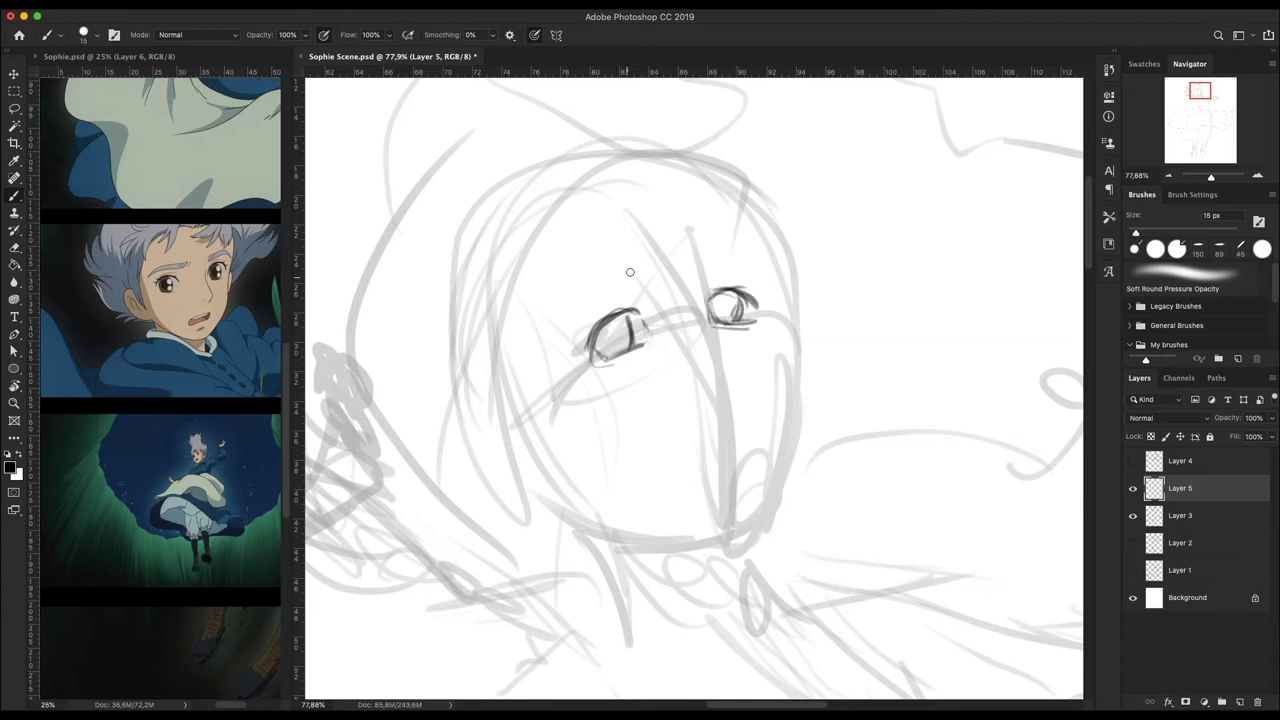
pyautogui.moveTo(568, 325); pyautogui.dragTo(630, 262)
pyautogui.moveTo(680, 255); pyautogui.dragTo(746, 260)
pyautogui.moveTo(750, 430); pyautogui.dragTo(663, 460)
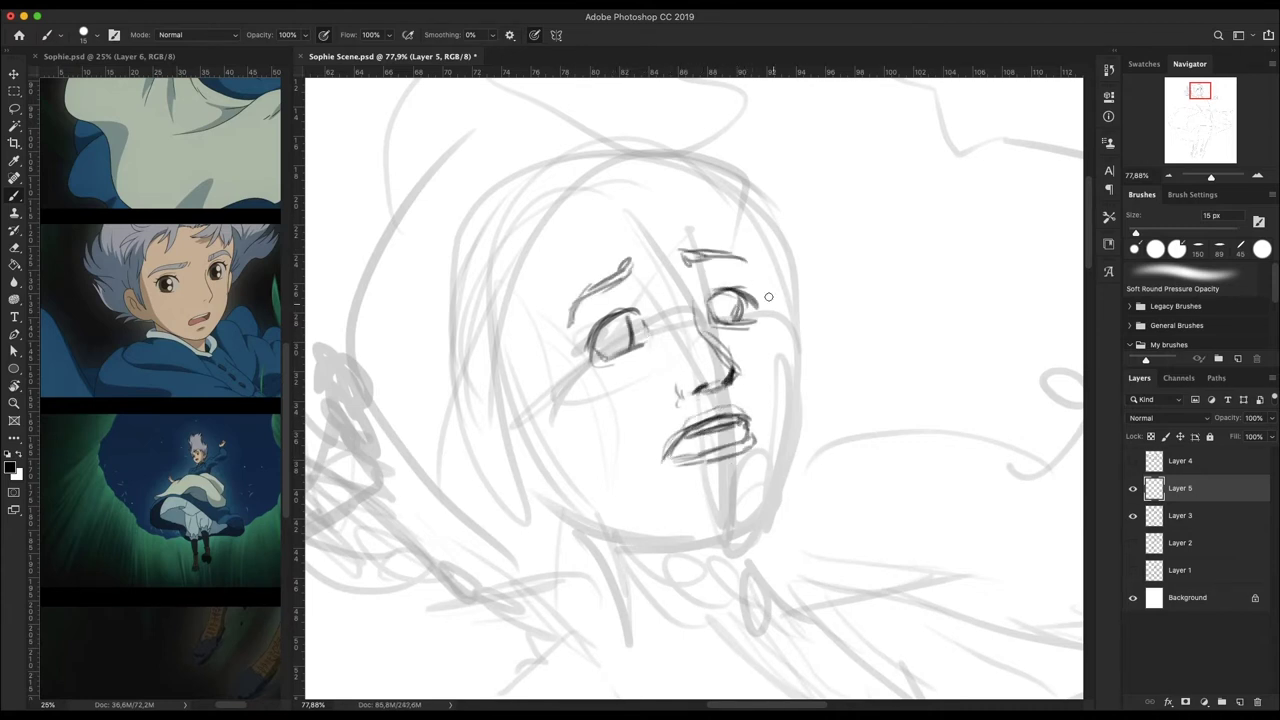
# - Draw the right cheek, a darkened jawline to the chin, and the ear
pyautogui.moveTo(768, 296); pyautogui.dragTo(790, 362)
pyautogui.moveTo(755, 195); pyautogui.dragTo(802, 440)
pyautogui.moveTo(802, 380)
pyautogui.mouseDown()
pyautogui.moveTo(728, 534)
pyautogui.moveTo(620, 522)
pyautogui.mouseUp()
pyautogui.moveTo(535, 482); pyautogui.dragTo(635, 512)
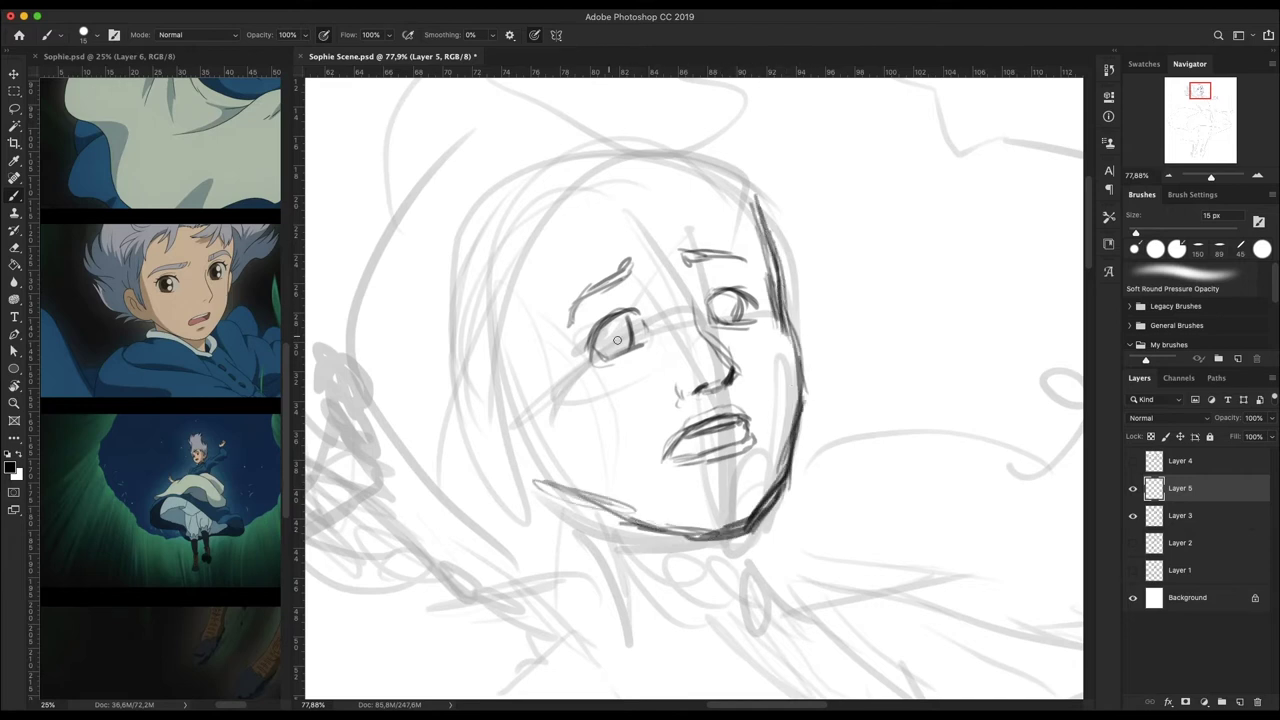
pyautogui.moveTo(492, 372)
pyautogui.mouseDown()
pyautogui.moveTo(482, 432)
pyautogui.moveTo(688, 534)
pyautogui.mouseUp()
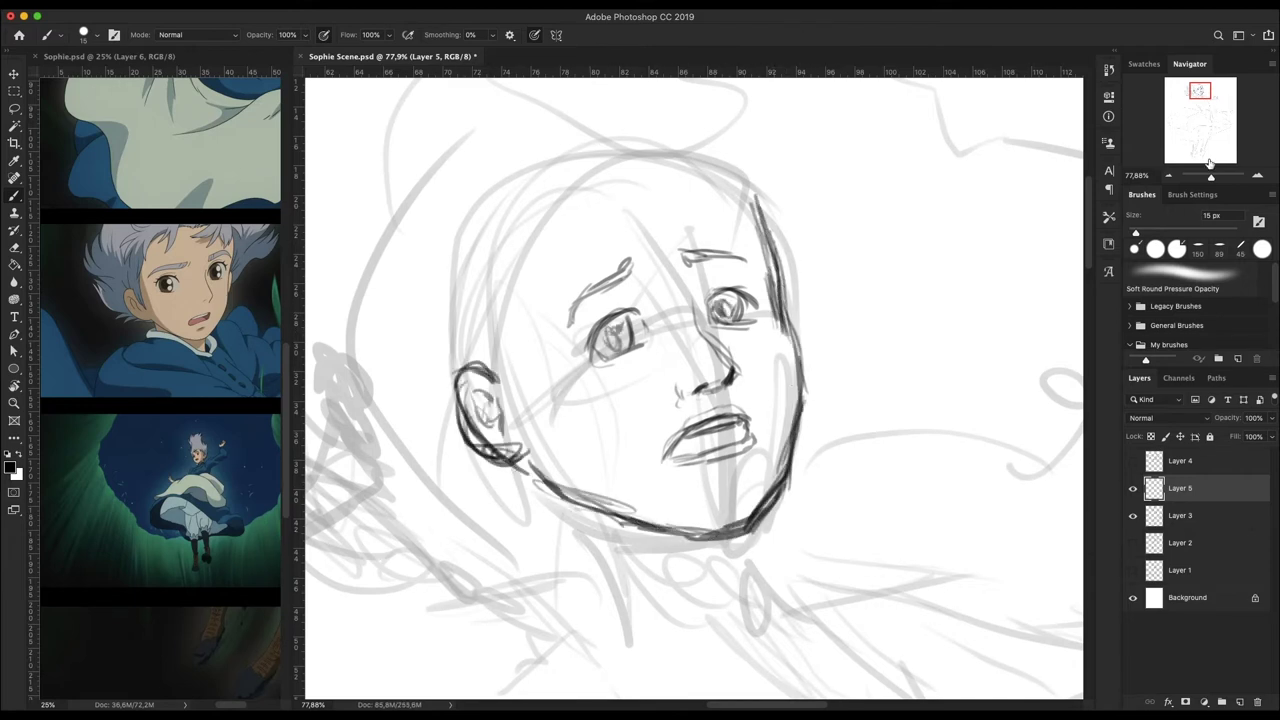
pyautogui.scroll(-2, 1185, 92)
# - Add hair tufts, the hairline, flowing hair, the left jaw and the head's left outline
pyautogui.moveTo(655, 325); pyautogui.dragTo(715, 272)
pyautogui.moveTo(705, 188); pyautogui.dragTo(742, 138)
pyautogui.moveTo(780, 208); pyautogui.dragTo(830, 275)
pyautogui.moveTo(640, 200); pyautogui.dragTo(562, 300)
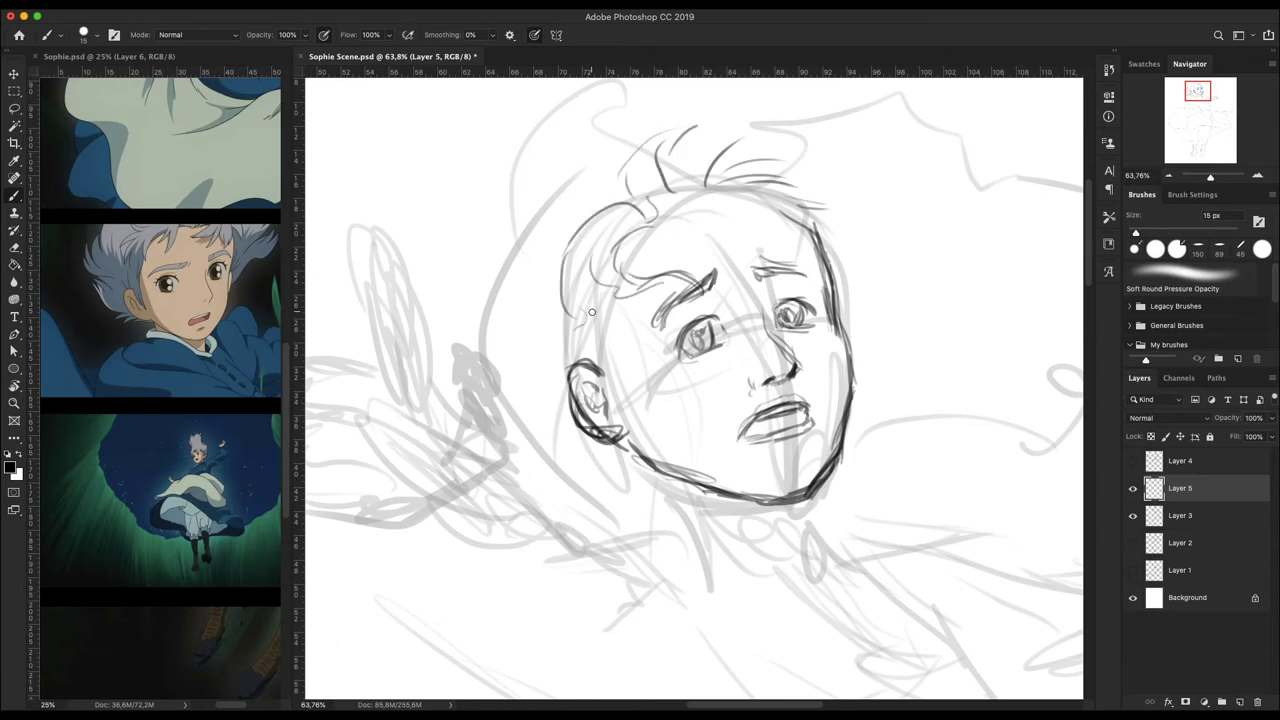
pyautogui.moveTo(600, 345); pyautogui.dragTo(665, 468)
pyautogui.moveTo(1024, 295); pyautogui.dragTo(848, 445)
pyautogui.moveTo(640, 470)
pyautogui.mouseDown()
pyautogui.moveTo(485, 310)
pyautogui.moveTo(565, 122)
pyautogui.mouseUp()
# - Extend the flowing hair strands and draw the neck and collar, then fit the whole figure
pyautogui.hotkey('ctrl', '-')
pyautogui.moveTo(680, 130); pyautogui.dragTo(815, 105)
pyautogui.moveTo(1050, 210); pyautogui.dragTo(950, 335)
pyautogui.moveTo(692, 471); pyautogui.dragTo(645, 462)
pyautogui.moveTo(646, 466)
pyautogui.mouseDown()
pyautogui.moveTo(735, 480)
pyautogui.moveTo(737, 497)
pyautogui.moveTo(935, 595)
pyautogui.mouseUp()
pyautogui.hotkey('ctrl', '0')
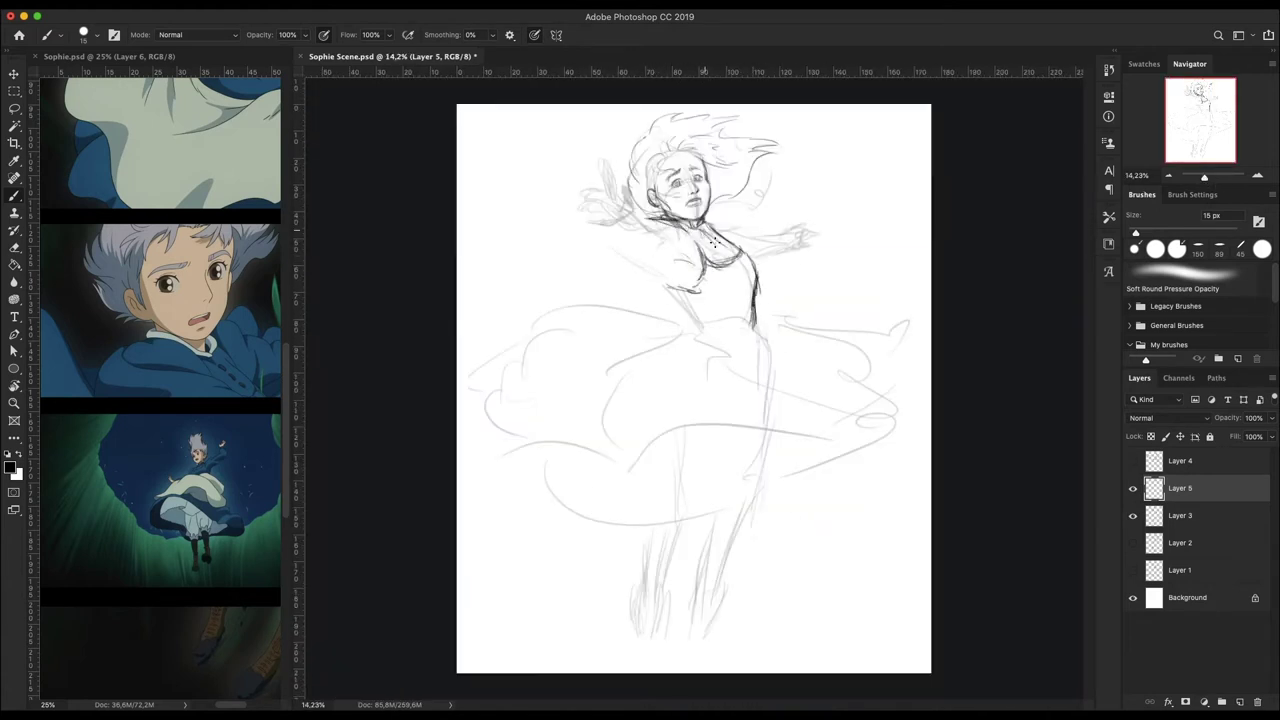
# - Sketch the skirt's waistline, inner fold, sides, right ruffle and lower hems
pyautogui.moveTo(689, 326)
pyautogui.mouseDown()
pyautogui.moveTo(560, 430)
pyautogui.moveTo(670, 480)
pyautogui.mouseUp()
pyautogui.moveTo(750, 300); pyautogui.dragTo(826, 312)
pyautogui.moveTo(600, 295); pyautogui.dragTo(500, 410)
pyautogui.moveTo(794, 290); pyautogui.dragTo(890, 325)
pyautogui.moveTo(470, 480)
pyautogui.mouseDown()
pyautogui.moveTo(670, 525)
pyautogui.moveTo(860, 482)
pyautogui.mouseUp()
pyautogui.moveTo(838, 468); pyautogui.dragTo(930, 395)
pyautogui.moveTo(665, 472); pyautogui.dragTo(928, 392)
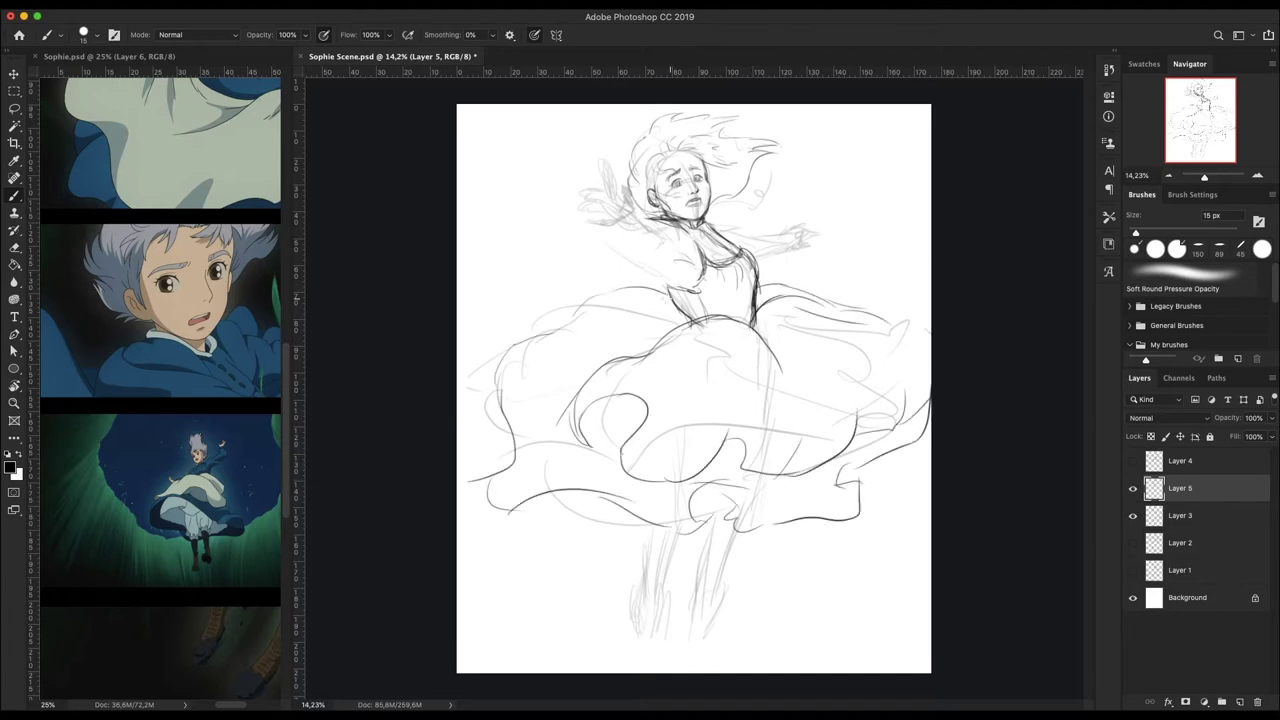
# - Extend the collar strokes and the arm line to the right
pyautogui.scroll(3, 802, 526)
pyautogui.moveTo(718, 348); pyautogui.dragTo(748, 335)
pyautogui.moveTo(822, 348); pyautogui.dragTo(920, 354)
pyautogui.moveTo(654, 318); pyautogui.dragTo(570, 326)
# - Draw the raised hand's fingers, then lasso it and rotate it outward
pyautogui.moveTo(535, 266); pyautogui.dragTo(562, 290)
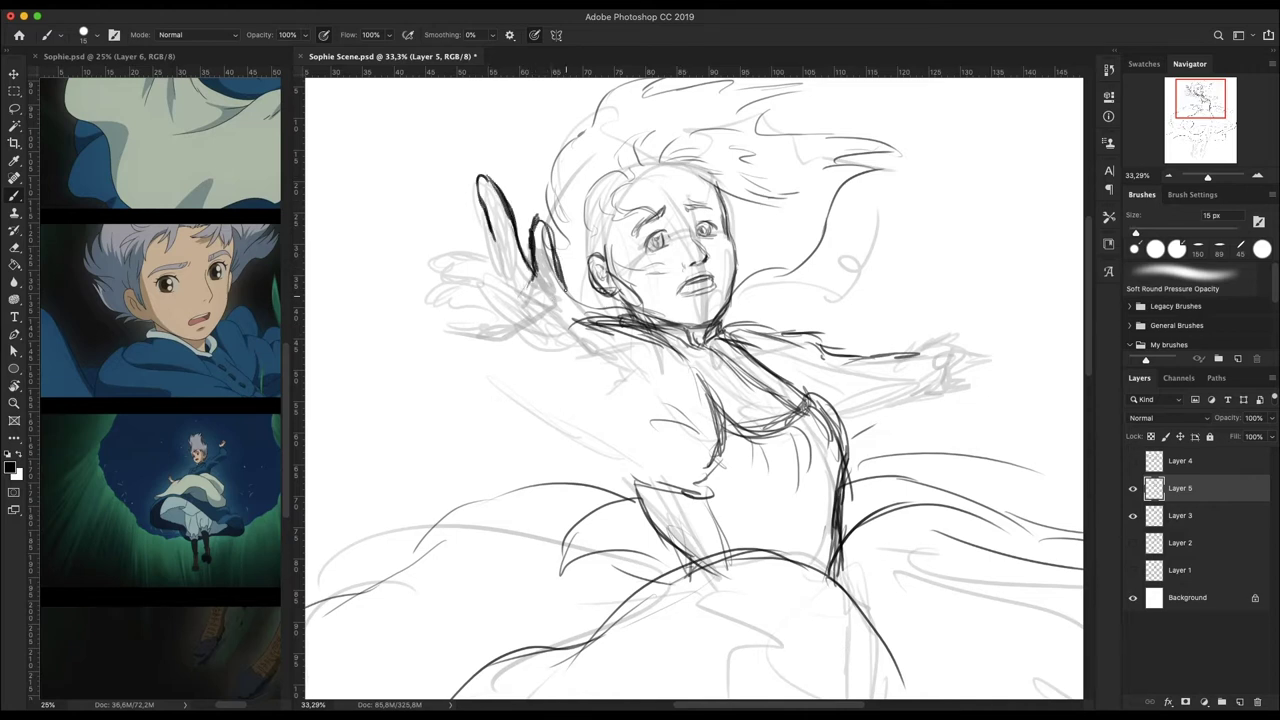
pyautogui.moveTo(477, 330); pyautogui.dragTo(455, 224)
pyautogui.moveTo(446, 158); pyautogui.dragTo(478, 222)
pyautogui.moveTo(460, 180); pyautogui.dragTo(488, 248)
pyautogui.scroll(-3, 661, 384)
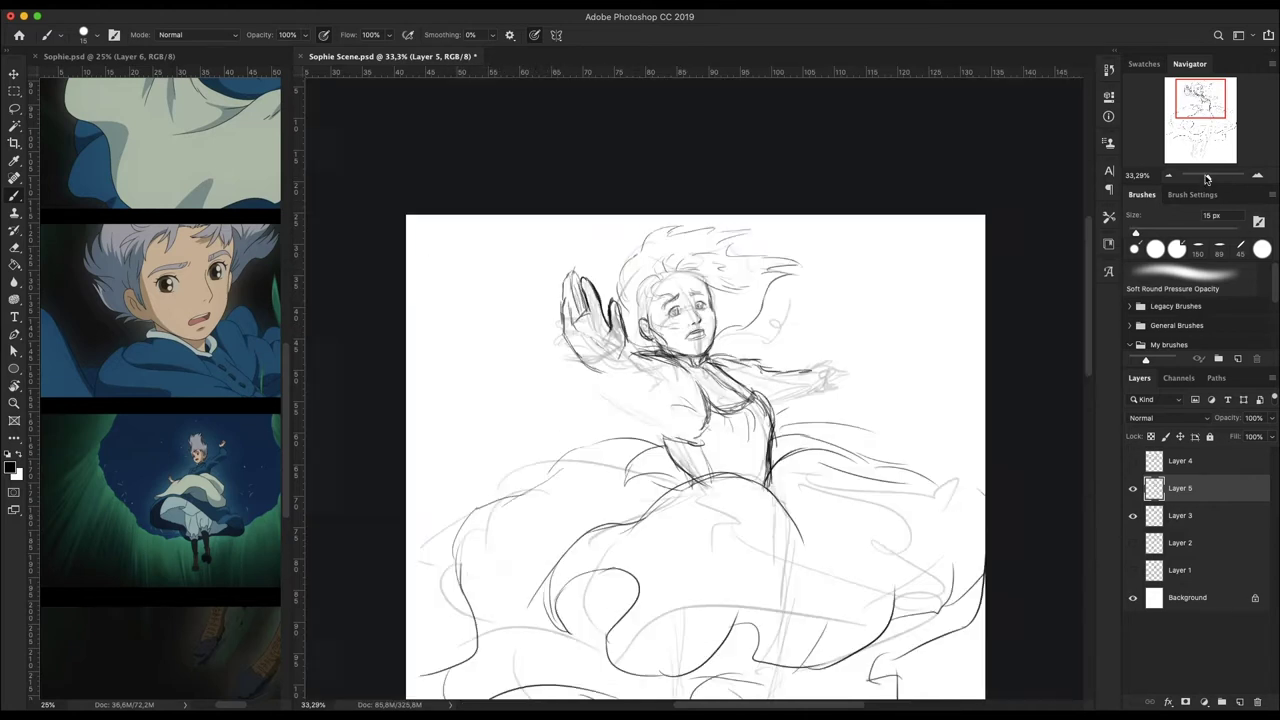
pyautogui.scroll(-3, 614, 178)
pyautogui.press('l')
pyautogui.moveTo(614, 178); pyautogui.dragTo(612, 200)
pyautogui.hotkey('ctrl', 't')
# - Darken the arm, sleeve, collar and shoulder lines
pyautogui.moveTo(680, 112); pyautogui.dragTo(700, 140)
pyautogui.press('Return')
pyautogui.press('b')
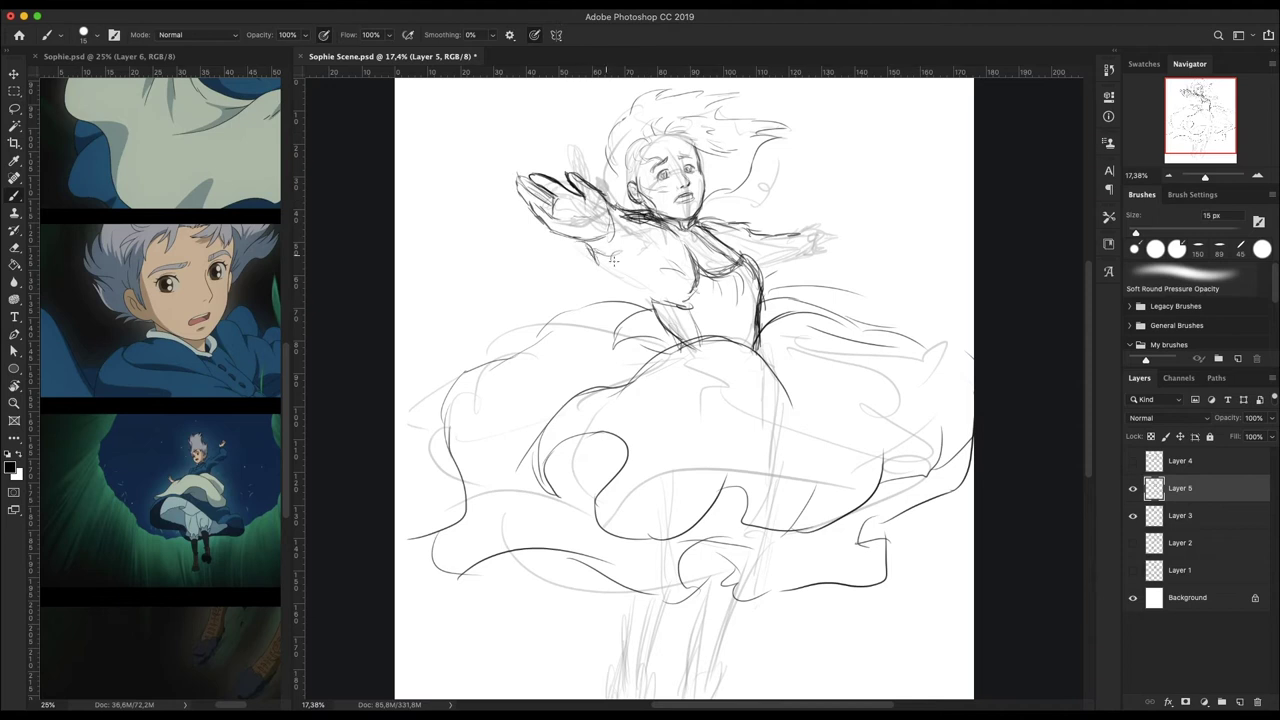
pyautogui.moveTo(584, 244); pyautogui.dragTo(662, 296)
pyautogui.moveTo(612, 212); pyautogui.dragTo(666, 224)
pyautogui.moveTo(640, 248); pyautogui.dragTo(648, 264)
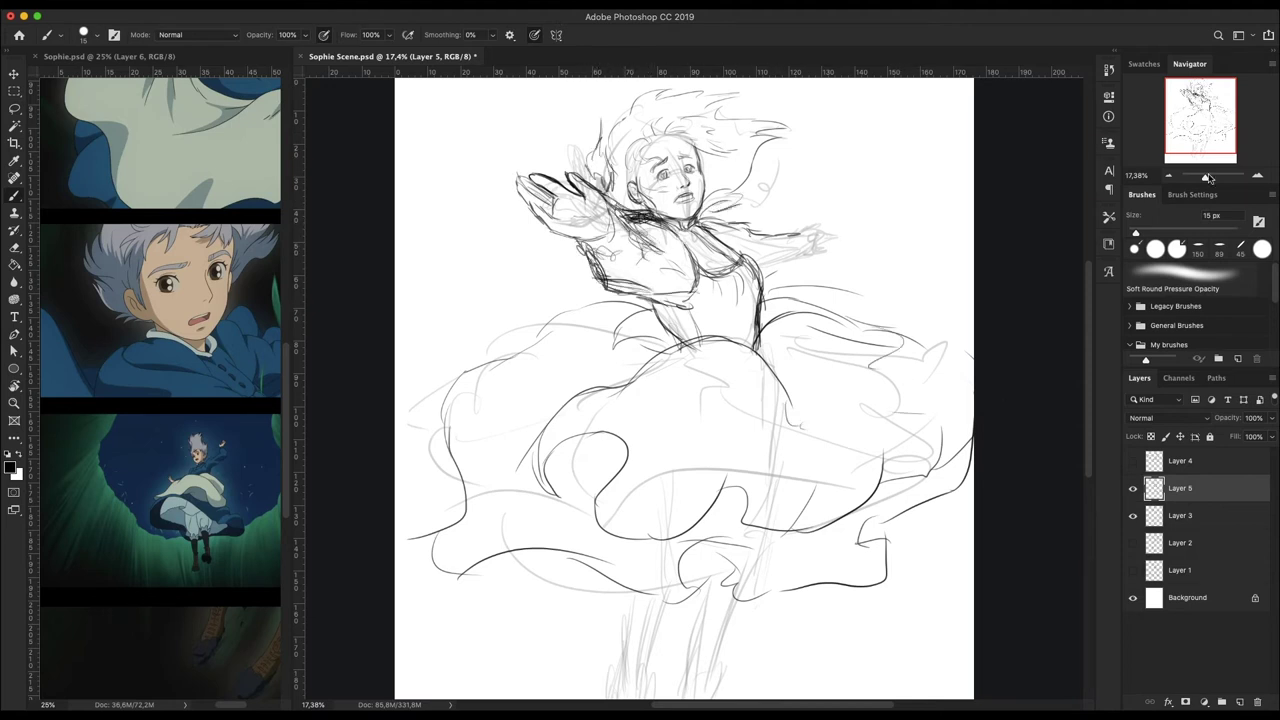
# - Draw and refine the left and right leg lines
pyautogui.scroll(3, 680, 520)
pyautogui.moveTo(632, 455); pyautogui.dragTo(624, 610)
pyautogui.moveTo(690, 466); pyautogui.dragTo(648, 616)
pyautogui.moveTo(728, 448); pyautogui.dragTo(706, 624)
pyautogui.moveTo(774, 480); pyautogui.dragTo(698, 646)
pyautogui.scroll(-3, 700, 400)
pyautogui.moveTo(650, 638); pyautogui.dragTo(642, 668)
# - Rescale, shift and slightly rotate the whole sketch with Free Transform
pyautogui.hotkey('ctrl', 't')
pyautogui.moveTo(834, 294); pyautogui.dragTo(915, 325)
pyautogui.press('Return')
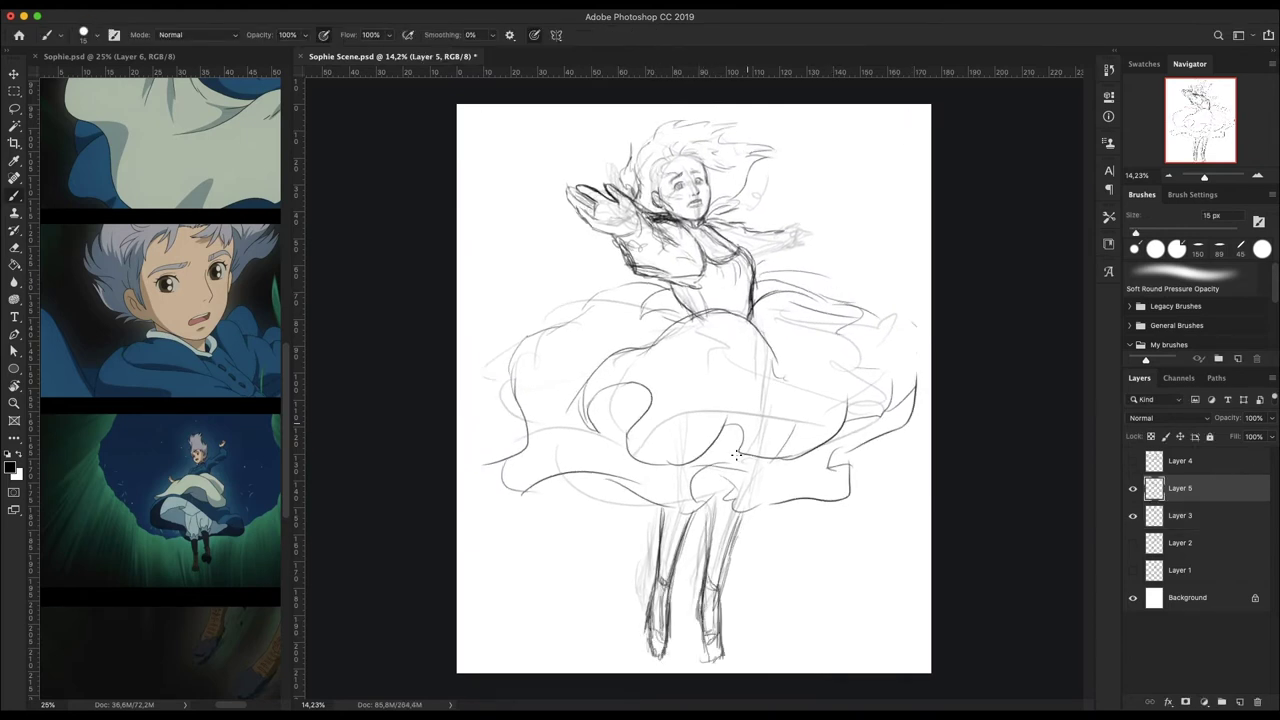
pyautogui.hotkey('ctrl', 't')
pyautogui.moveTo(936, 340); pyautogui.dragTo(928, 281)
pyautogui.press('Return')
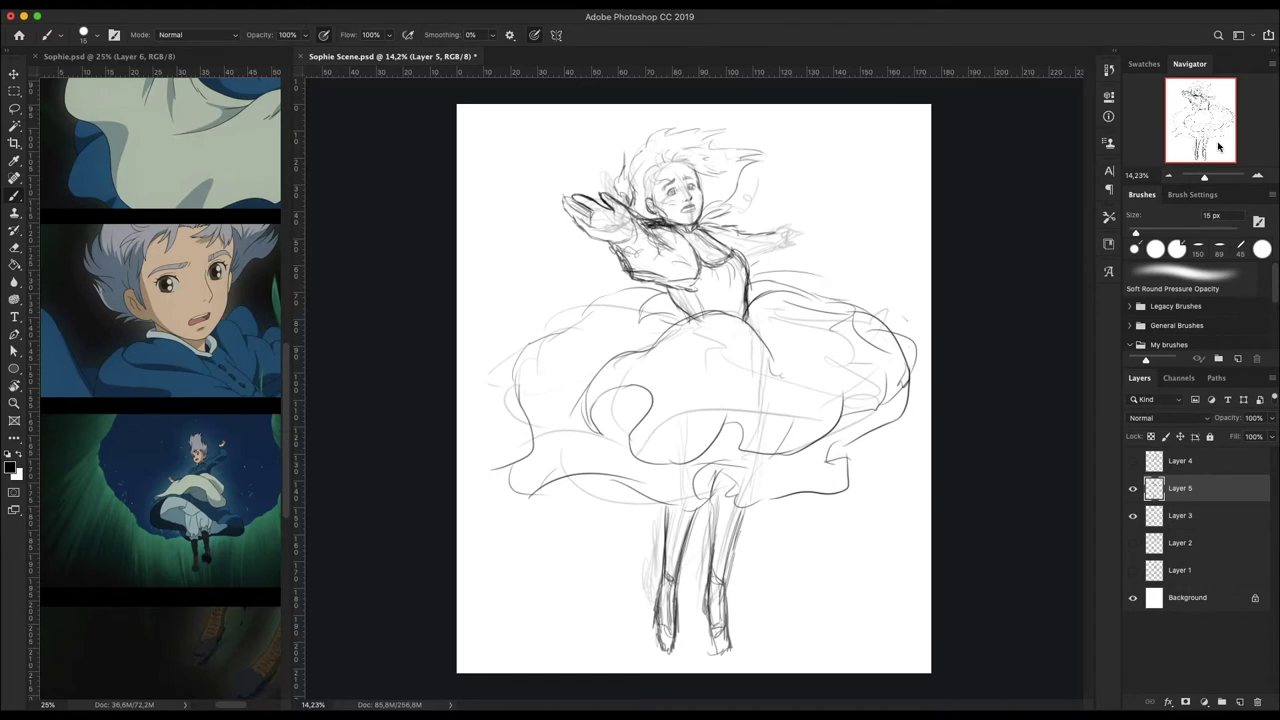
# - Refine and darken the arm outline near the face
pyautogui.moveTo(1204, 176); pyautogui.dragTo(1234, 176)
pyautogui.moveTo(820, 335); pyautogui.dragTo(860, 430)
pyautogui.moveTo(850, 315); pyautogui.dragTo(922, 372)
pyautogui.moveTo(905, 320); pyautogui.dragTo(936, 330)
pyautogui.moveTo(1234, 176); pyautogui.dragTo(1203, 177)
# - Lasso the legs and adjust their position with Free Transform
pyautogui.hotkey('ctrl', 't')
pyautogui.press('Return')
pyautogui.press('l')
pyautogui.moveTo(684, 527); pyautogui.dragTo(660, 485)
pyautogui.hotkey('ctrl', 't')
pyautogui.press('Return')
pyautogui.click(14, 197)
# - Redraw the skirt's left side and lower hem near the legs
pyautogui.moveTo(655, 330); pyautogui.dragTo(582, 372)
pyautogui.moveTo(590, 355); pyautogui.dragTo(563, 440)
pyautogui.moveTo(692, 476); pyautogui.dragTo(772, 448)
pyautogui.scroll(-5, 160, 400)
pyautogui.scroll(5, 680, 300)
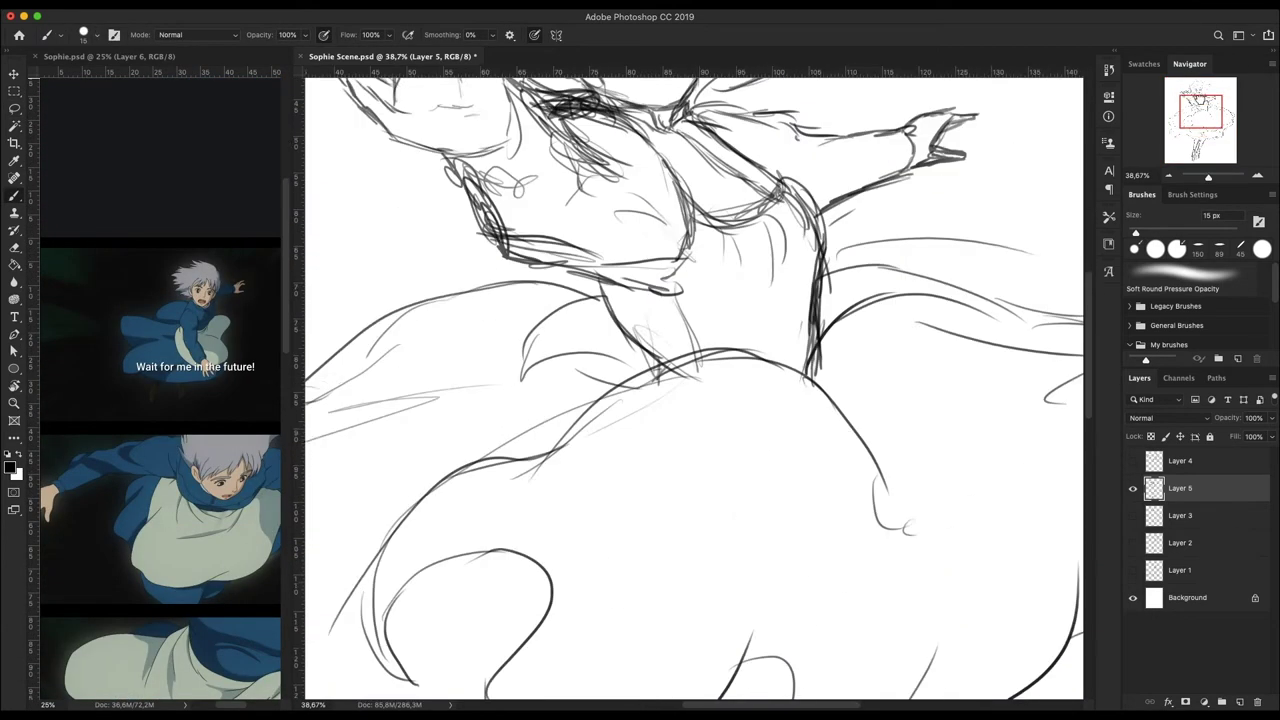
# - Draw button dots on the jacket, then add Layer 6 above the sketch
pyautogui.click(630, 436)
pyautogui.moveTo(754, 518); pyautogui.dragTo(690, 552)
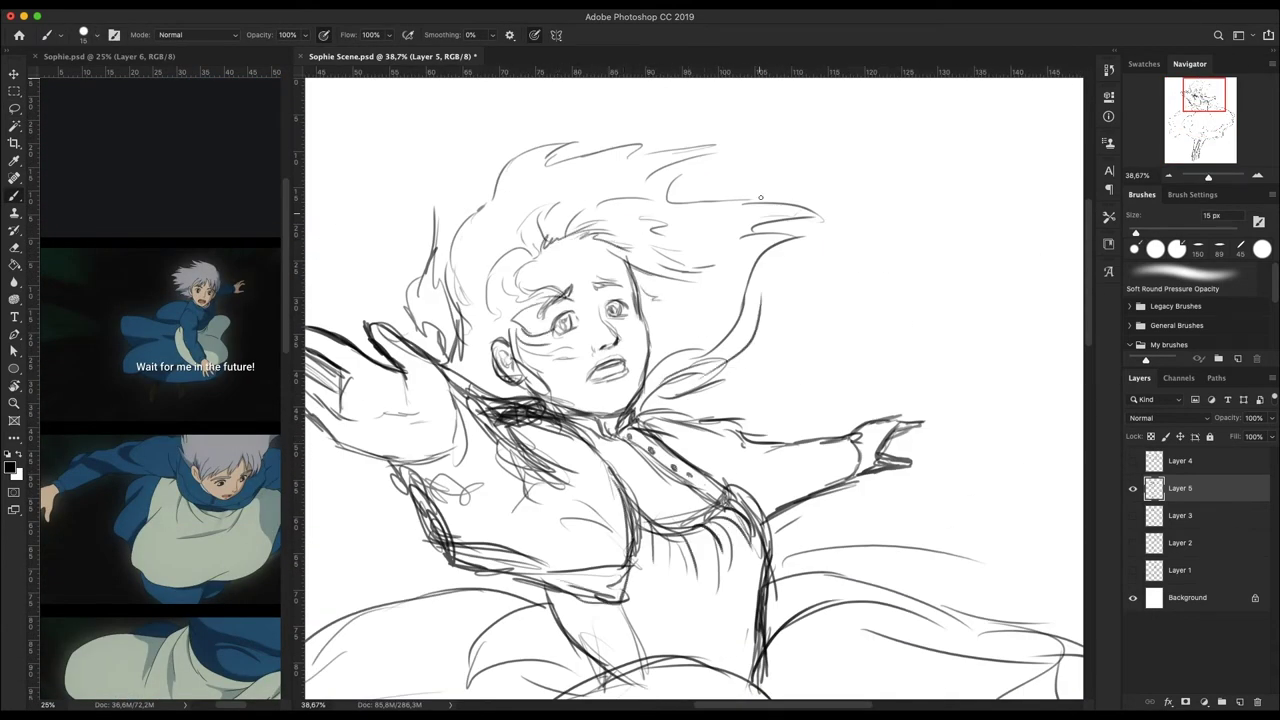
pyautogui.hotkey('ctrl', '0')
pyautogui.hotkey('ctrl', 'shift', 'alt', 'n')
# - Ink the left and right eye outlines on Layer 6
pyautogui.scroll(5, 574, 268)
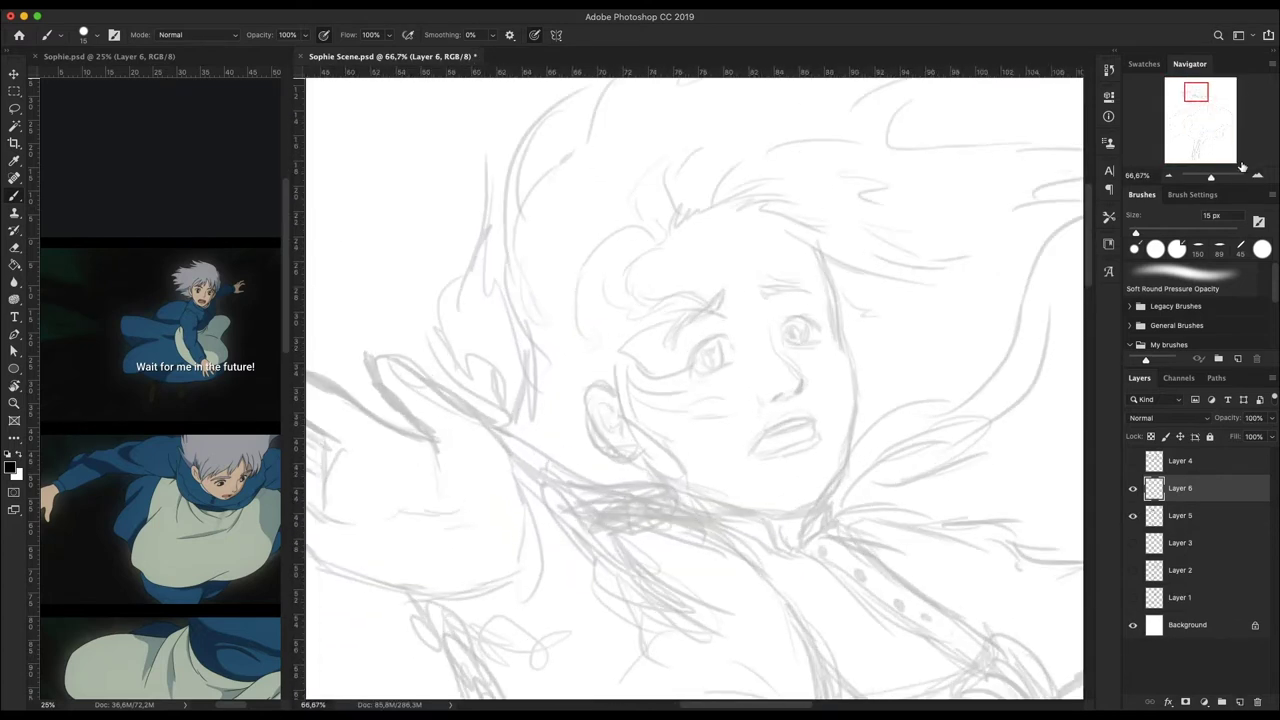
pyautogui.moveTo(563, 333); pyautogui.dragTo(507, 381)
pyautogui.moveTo(639, 317); pyautogui.dragTo(698, 324)
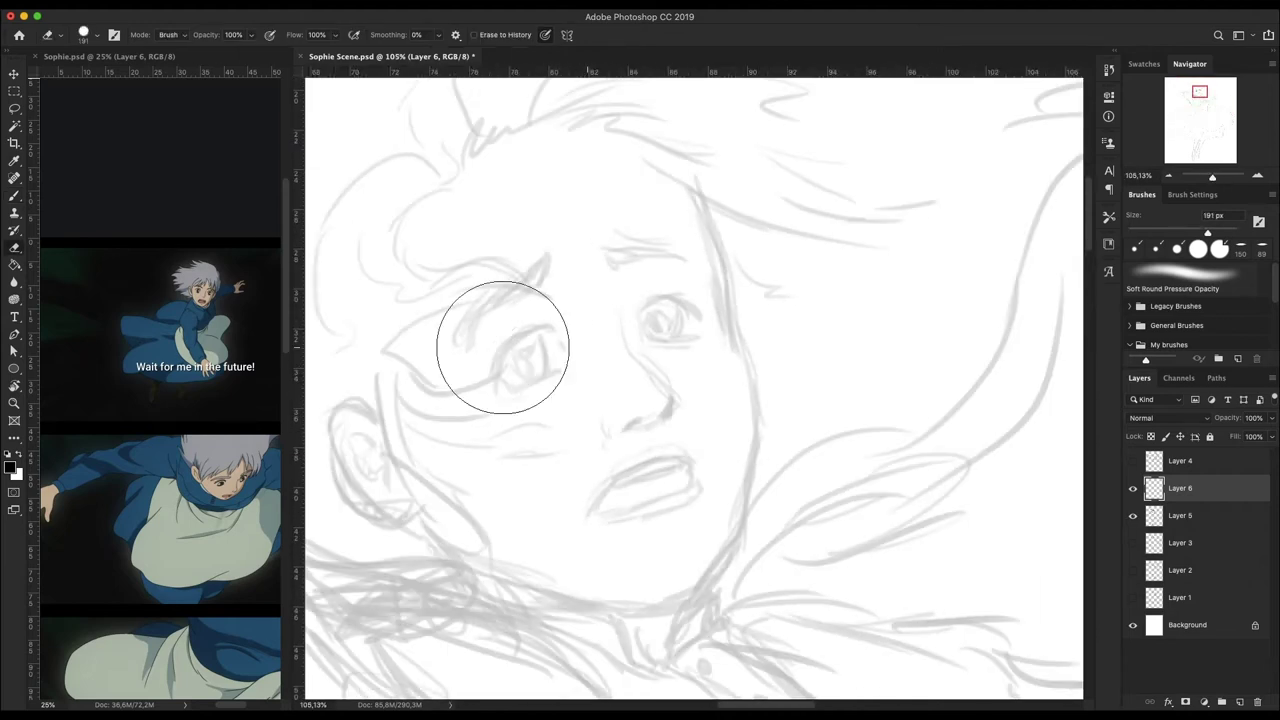
pyautogui.moveTo(545, 390); pyautogui.dragTo(634, 350)
pyautogui.moveTo(626, 324); pyautogui.dragTo(558, 329)
pyautogui.moveTo(795, 308); pyautogui.dragTo(725, 338)
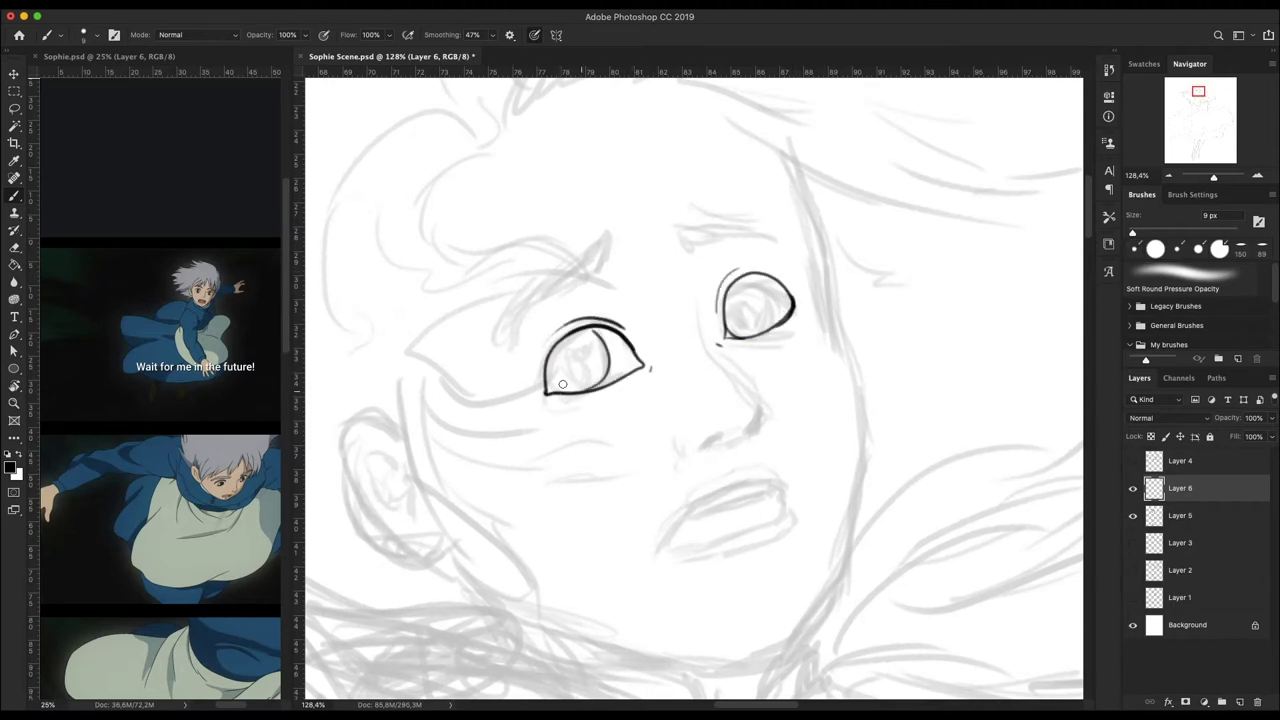
# - Ink the nose strokes, both eyebrow arcs and the open mouth's upper and lower lips
pyautogui.moveTo(757, 405); pyautogui.dragTo(742, 440)
pyautogui.moveTo(766, 403); pyautogui.dragTo(770, 428)
pyautogui.moveTo(512, 333); pyautogui.dragTo(605, 238)
pyautogui.moveTo(676, 218); pyautogui.dragTo(789, 250)
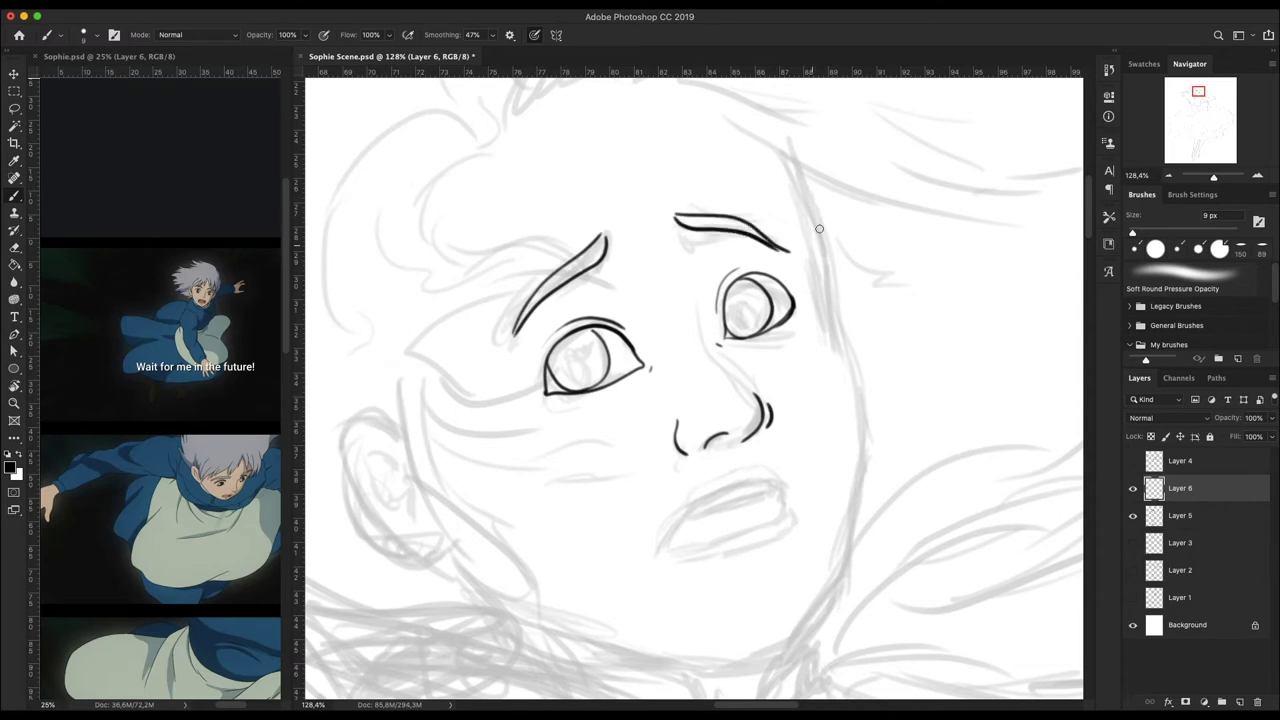
pyautogui.moveTo(666, 545)
pyautogui.mouseDown()
pyautogui.moveTo(745, 463)
pyautogui.moveTo(786, 498)
pyautogui.mouseUp()
pyautogui.moveTo(785, 490); pyautogui.dragTo(660, 552)
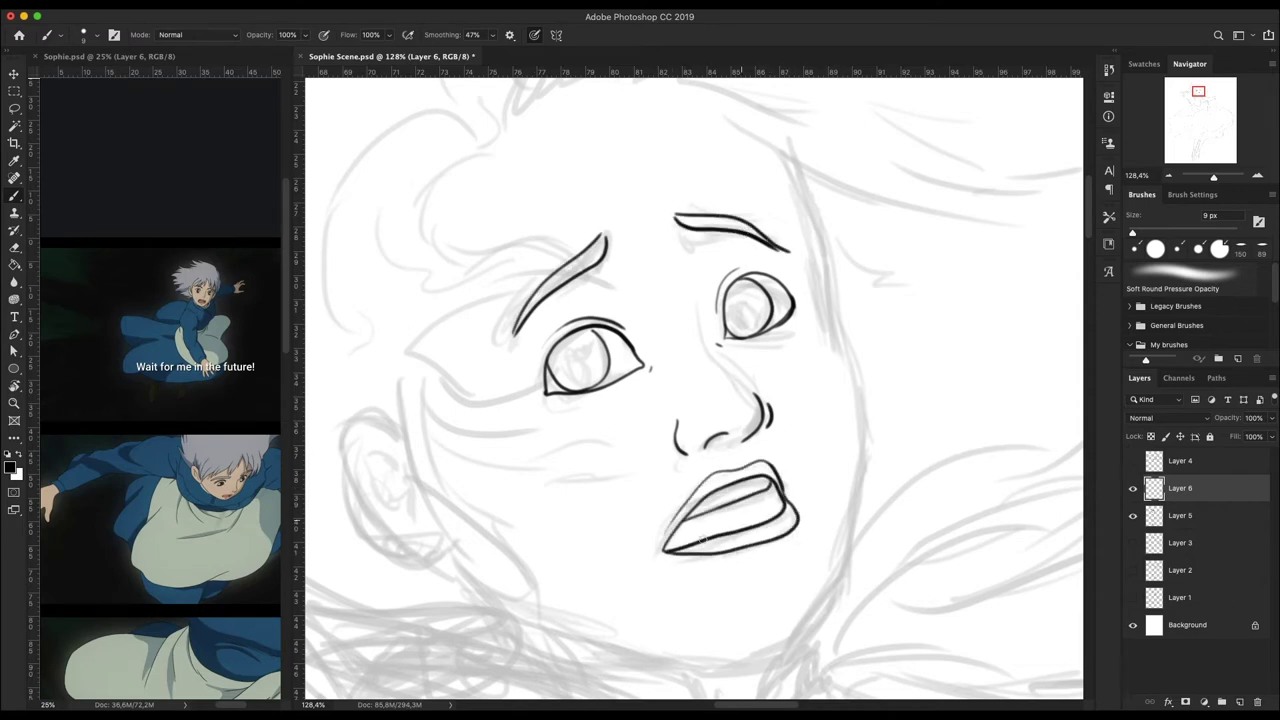
# - Ink the cheek and jawline down to the chin, plus the left ear
pyautogui.scroll(-3, 703, 539)
pyautogui.moveTo(750, 222); pyautogui.dragTo(803, 375)
pyautogui.hotkey('ctrl', 'z')
pyautogui.moveTo(730, 583); pyautogui.dragTo(815, 412)
pyautogui.moveTo(480, 414); pyautogui.dragTo(500, 512)
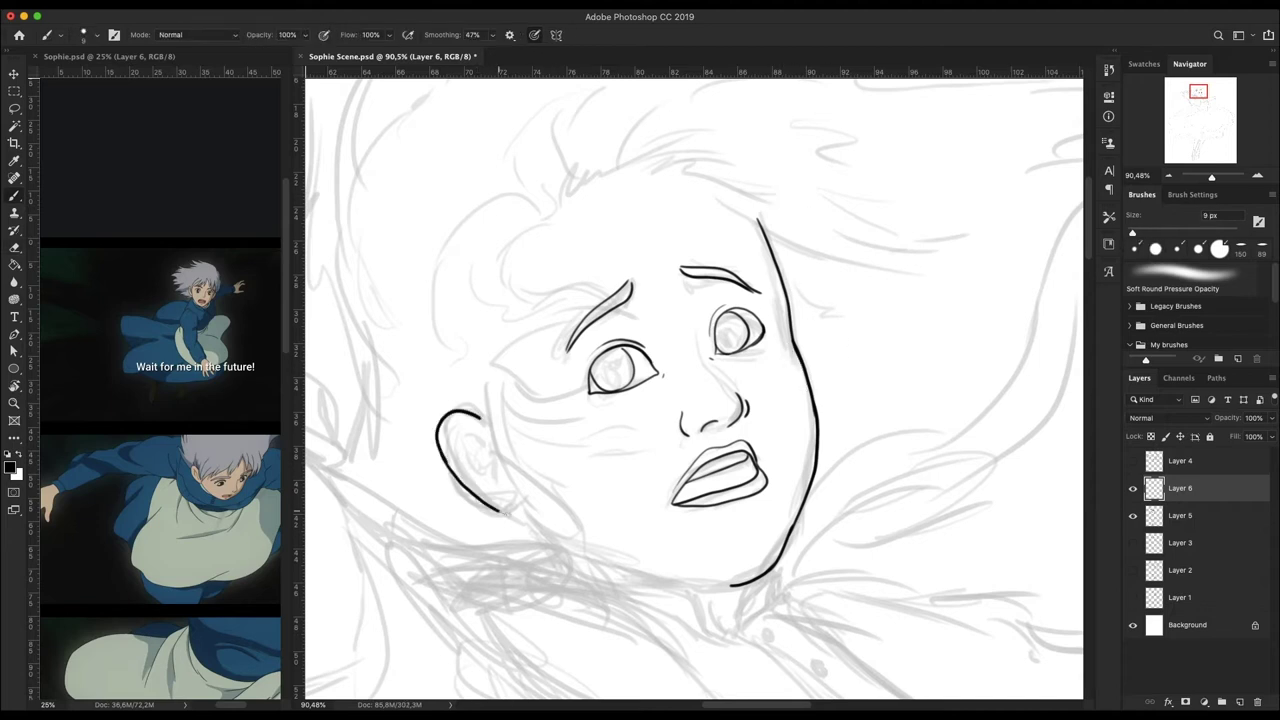
pyautogui.moveTo(580, 558); pyautogui.dragTo(730, 585)
# - Lasso the left eye and eyebrow and nudge them into place
pyautogui.scroll(2, 600, 450)
pyautogui.moveTo(480, 320); pyautogui.dragTo(485, 330)
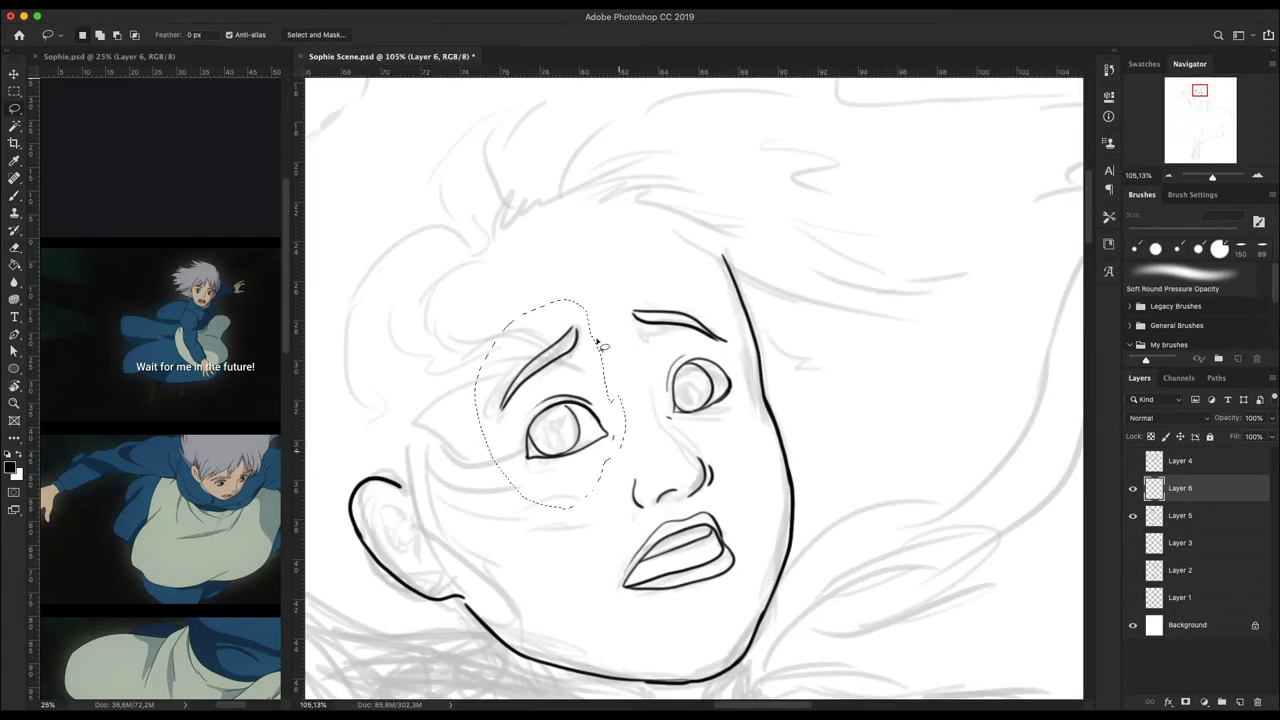
pyautogui.hotkey('ctrl', 't')
pyautogui.moveTo(566, 451); pyautogui.dragTo(573, 453)
pyautogui.press('Return')
pyautogui.press('b')
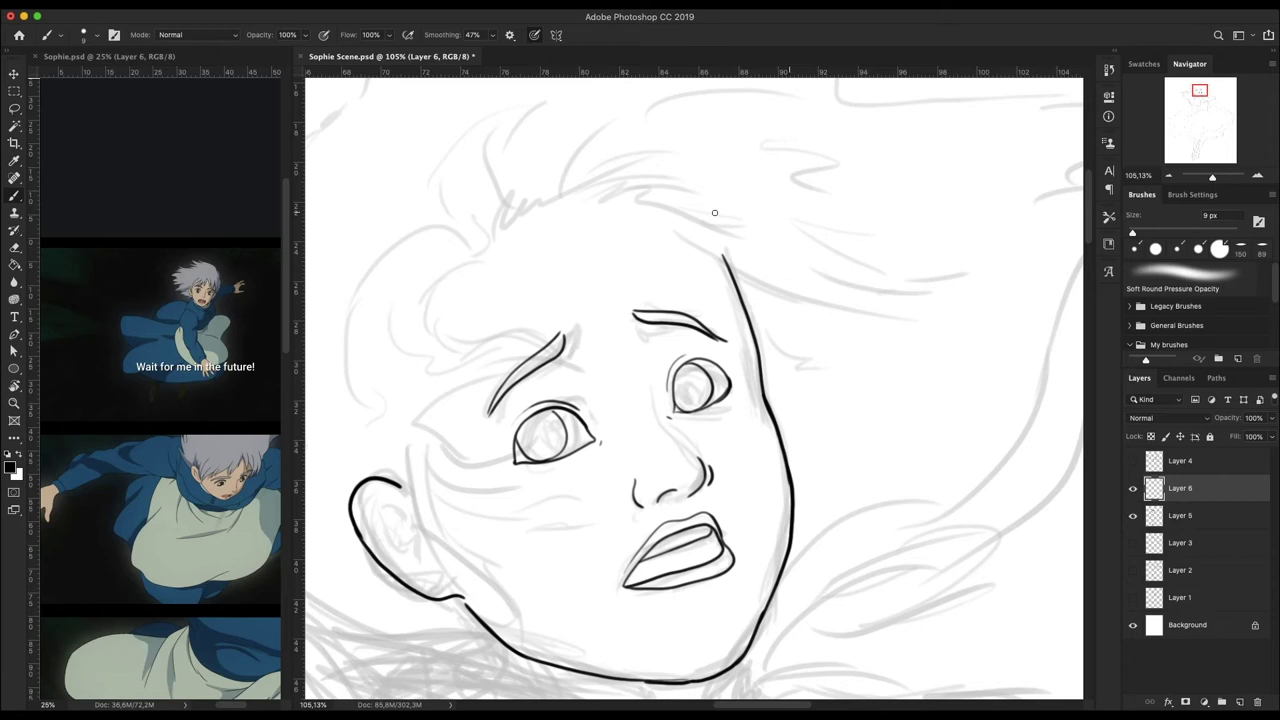
pyautogui.scroll(-3, 405, 563)
# - Ink the torso, the collar line down the chest and the bodice edge
pyautogui.scroll(-2, 514, 296)
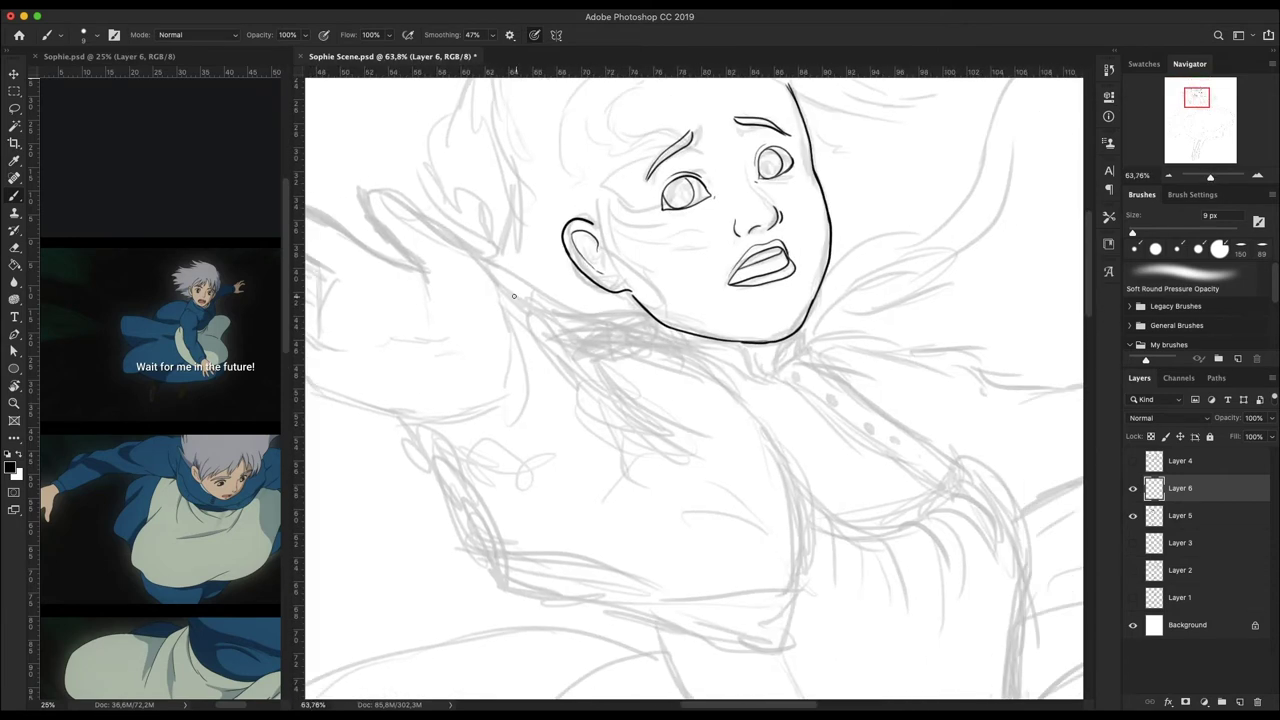
pyautogui.moveTo(805, 500)
pyautogui.mouseDown()
pyautogui.moveTo(772, 650)
pyautogui.moveTo(565, 603)
pyautogui.mouseUp()
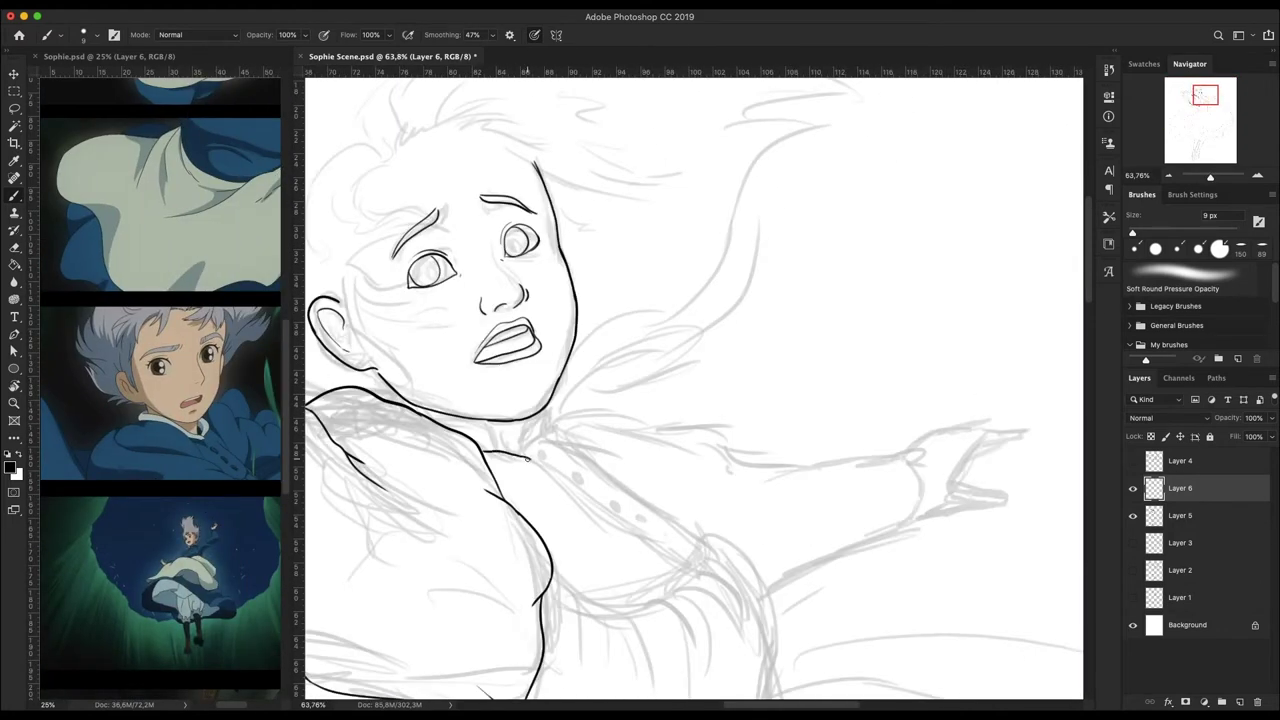
pyautogui.moveTo(369, 383); pyautogui.dragTo(512, 403)
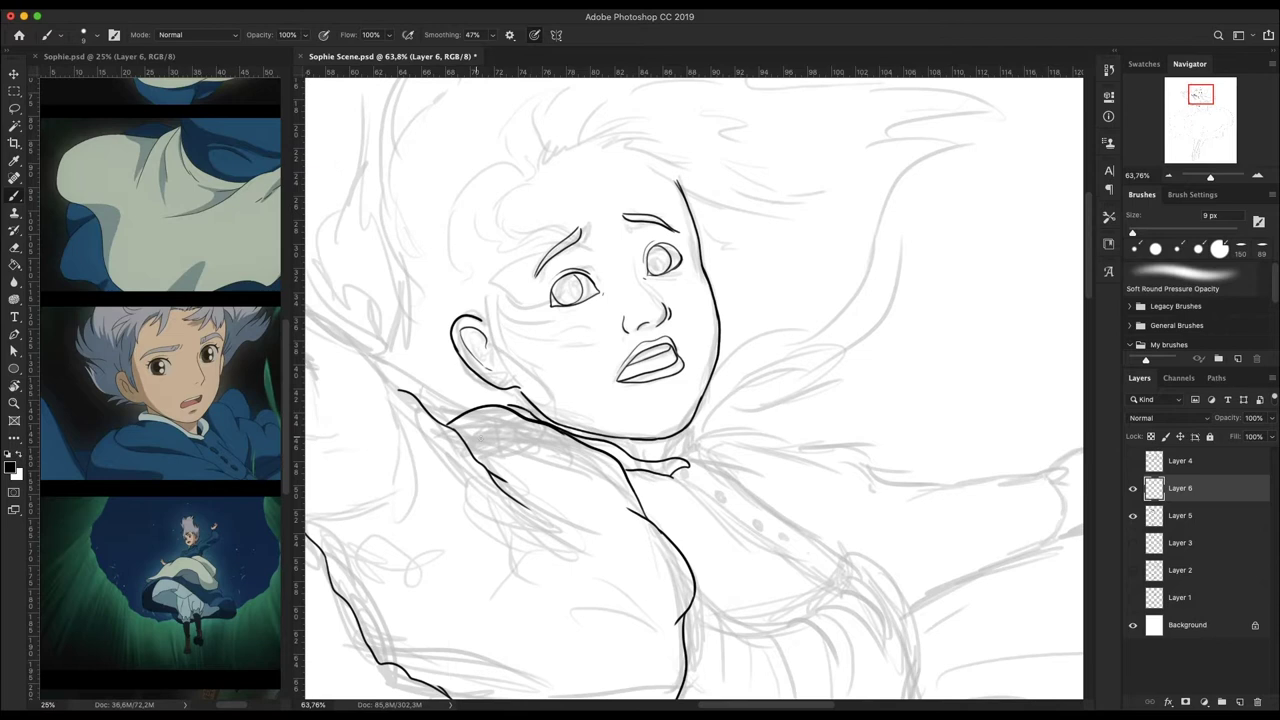
pyautogui.moveTo(702, 462); pyautogui.dragTo(852, 556)
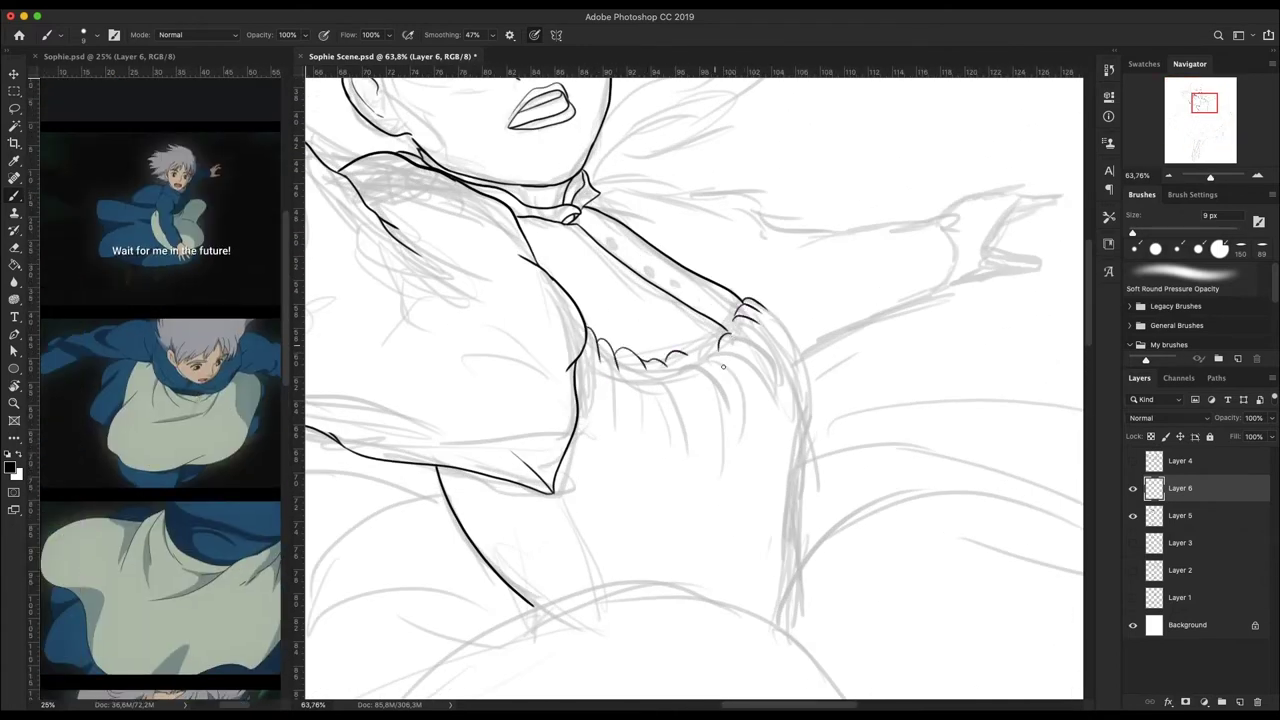
pyautogui.moveTo(808, 357); pyautogui.dragTo(806, 542)
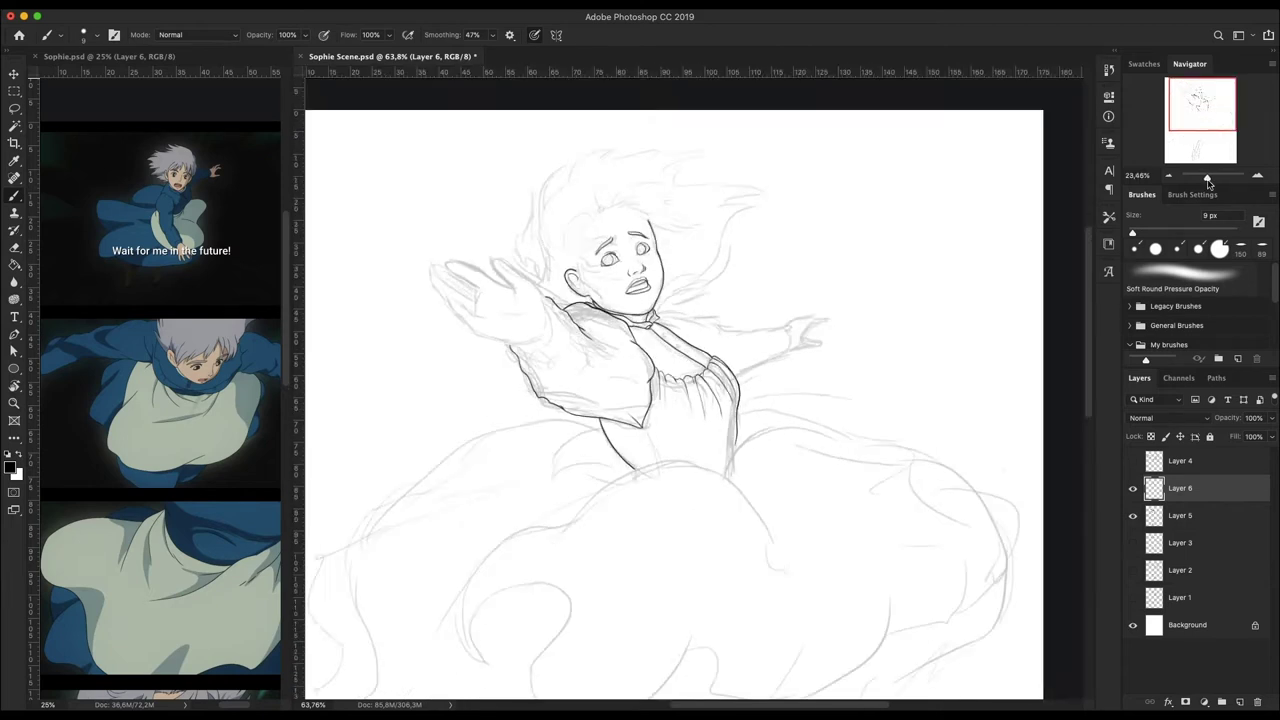
# - Ink the billowing skirt's curved hem, bottom and right-side outline
pyautogui.moveTo(493, 606); pyautogui.dragTo(765, 527)
pyautogui.moveTo(850, 433); pyautogui.dragTo(730, 527)
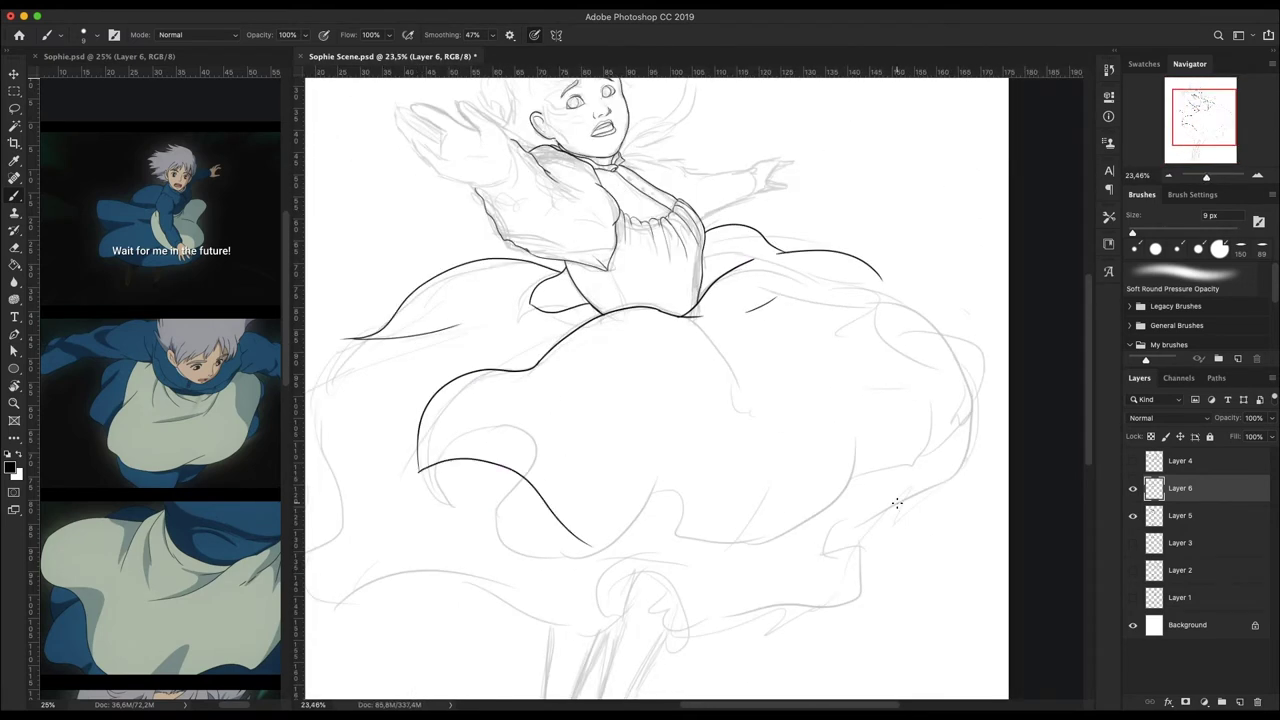
pyautogui.moveTo(588, 545); pyautogui.dragTo(910, 352)
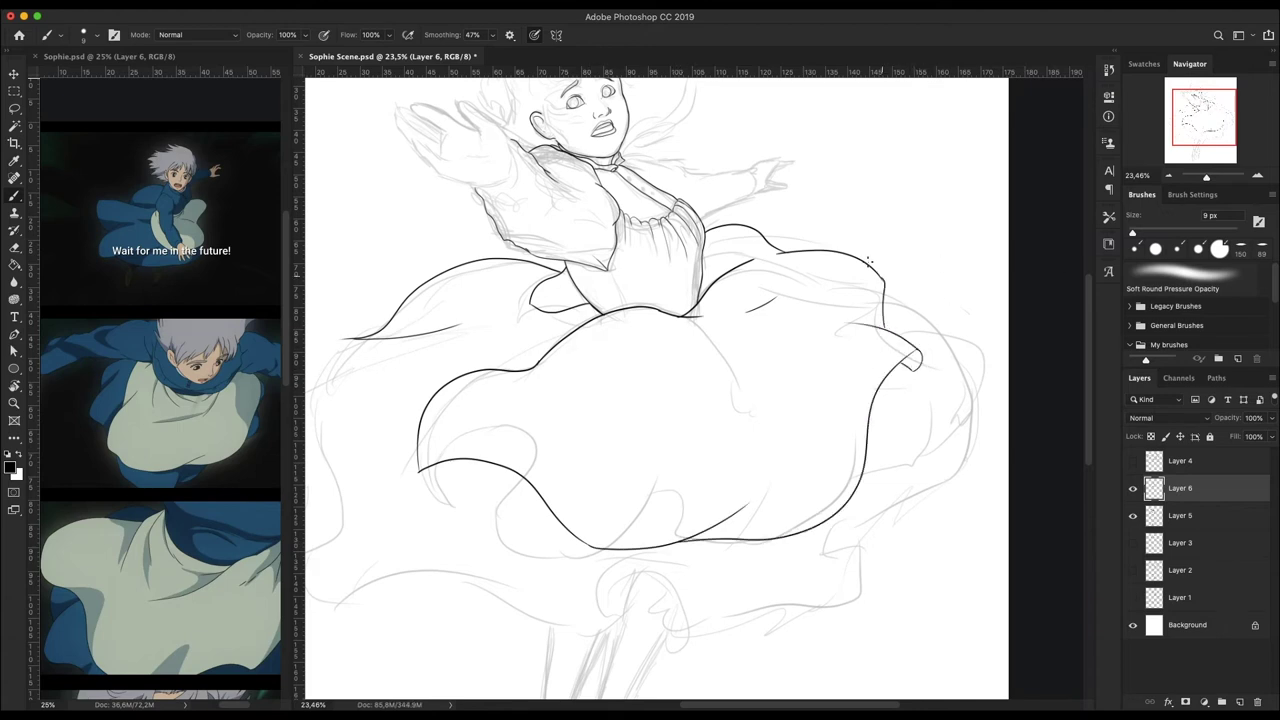
pyautogui.moveTo(740, 542); pyautogui.dragTo(958, 378)
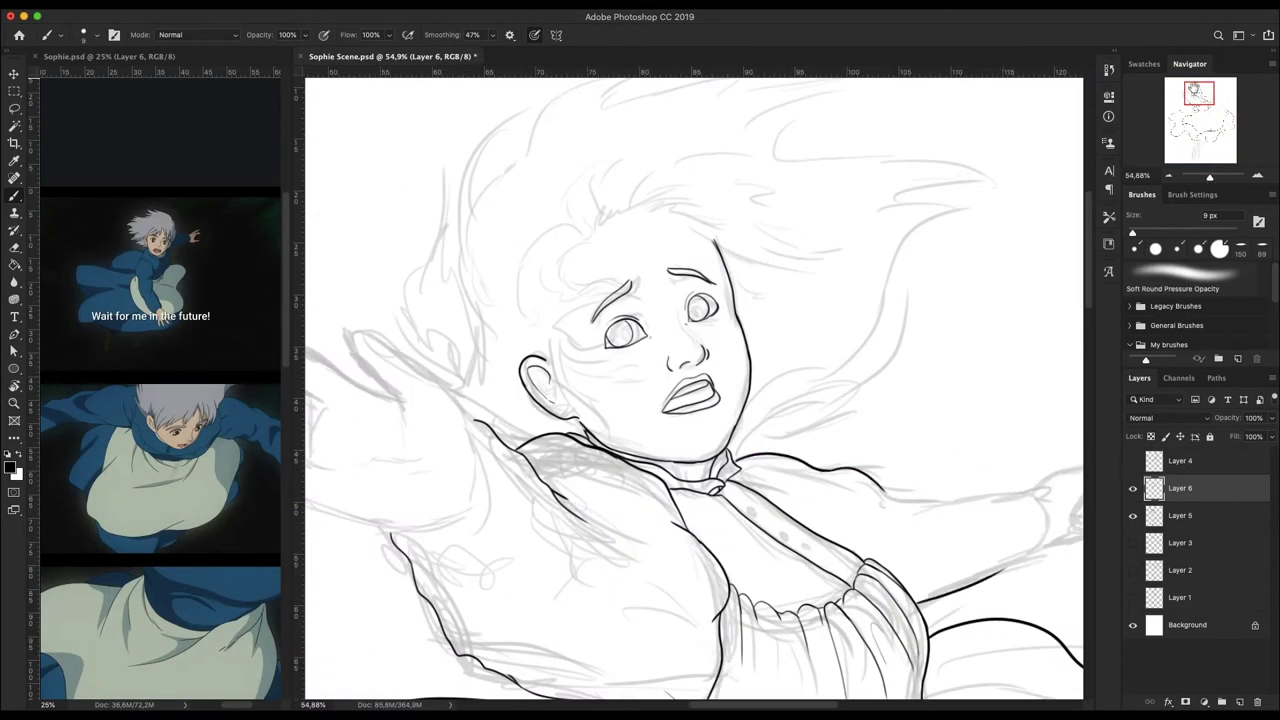
pyautogui.moveTo(1047, 523); pyautogui.dragTo(942, 383)
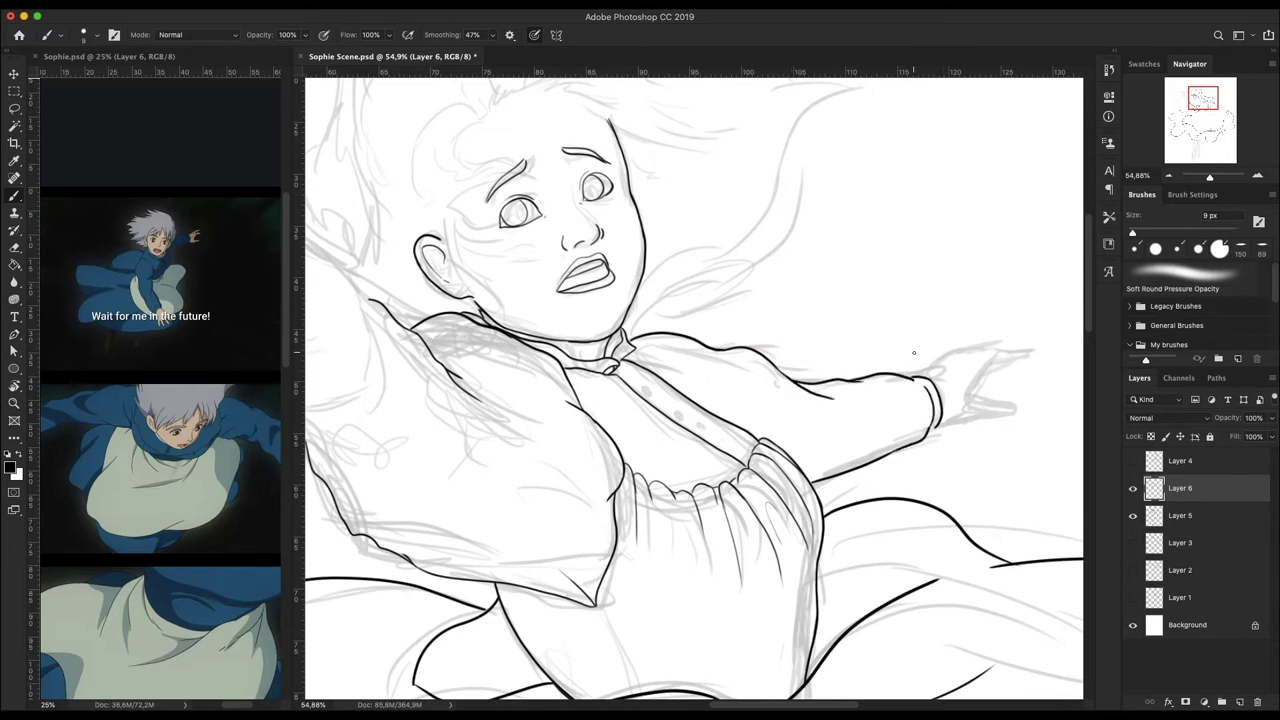
pyautogui.scroll(3, 951, 235)
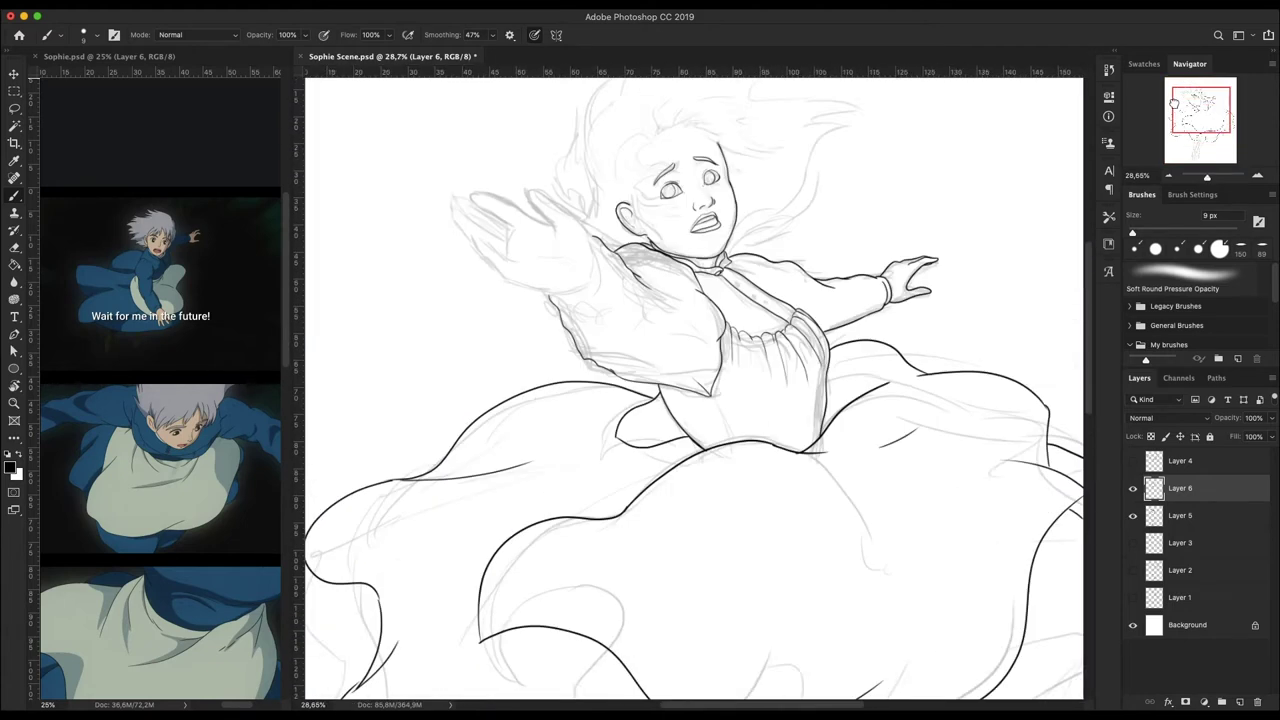
# - Ink spiky strands above the forehead, a curled forelock and swooping locks
pyautogui.moveTo(697, 310); pyautogui.dragTo(786, 280)
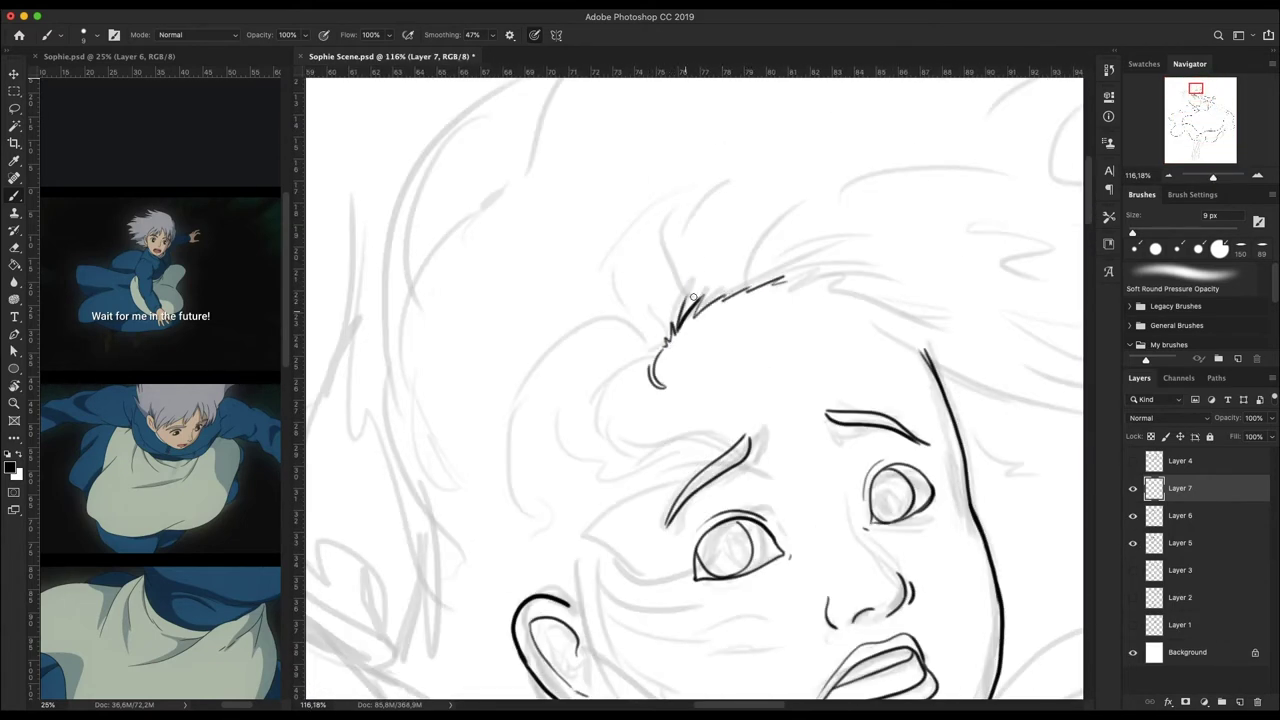
pyautogui.moveTo(655, 385)
pyautogui.mouseDown()
pyautogui.moveTo(730, 437)
pyautogui.moveTo(546, 390)
pyautogui.moveTo(752, 328)
pyautogui.mouseUp()
pyautogui.scroll(-3, 679, 378)
pyautogui.moveTo(578, 465)
pyautogui.mouseDown()
pyautogui.moveTo(675, 493)
pyautogui.moveTo(724, 461)
pyautogui.mouseUp()
pyautogui.moveTo(575, 505); pyautogui.dragTo(740, 528)
# - Ink hair strands around the face and over the cheek, undoing one stray stroke
pyautogui.moveTo(592, 173); pyautogui.dragTo(512, 382)
pyautogui.moveTo(443, 342); pyautogui.dragTo(518, 432)
pyautogui.moveTo(432, 615); pyautogui.dragTo(530, 632)
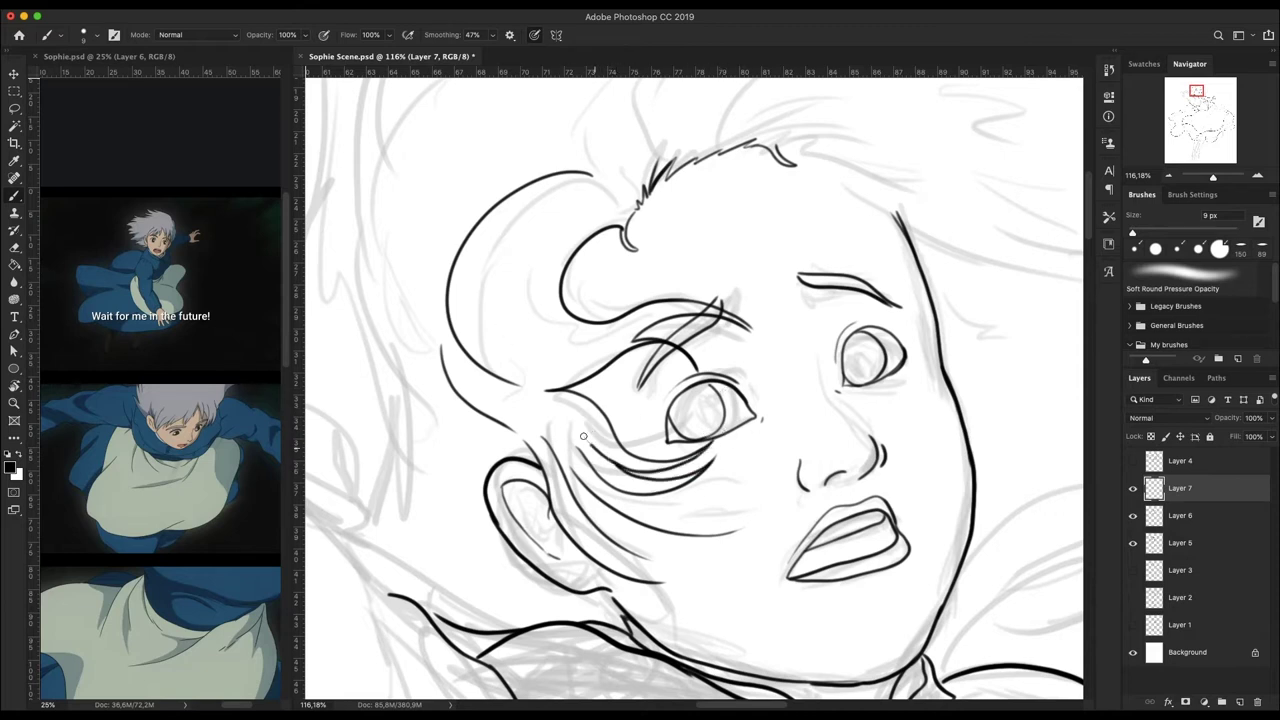
pyautogui.moveTo(572, 470)
pyautogui.mouseDown()
pyautogui.moveTo(740, 530)
pyautogui.moveTo(635, 555)
pyautogui.moveTo(694, 578)
pyautogui.mouseUp()
pyautogui.hotkey('ctrl', 'z')
# - Ink hair strokes across the top-right of the head
pyautogui.moveTo(410, 334)
pyautogui.mouseDown()
pyautogui.moveTo(595, 269)
pyautogui.moveTo(900, 205)
pyautogui.mouseUp()
pyautogui.moveTo(760, 225); pyautogui.dragTo(940, 345)
pyautogui.moveTo(830, 250)
pyautogui.mouseDown()
pyautogui.moveTo(980, 365)
pyautogui.moveTo(970, 390)
pyautogui.mouseUp()
pyautogui.moveTo(1213, 177); pyautogui.dragTo(1195, 177)
# - Lasso the top hair strokes and shift them down with Free Transform
pyautogui.press('l')
pyautogui.moveTo(934, 349); pyautogui.dragTo(971, 343)
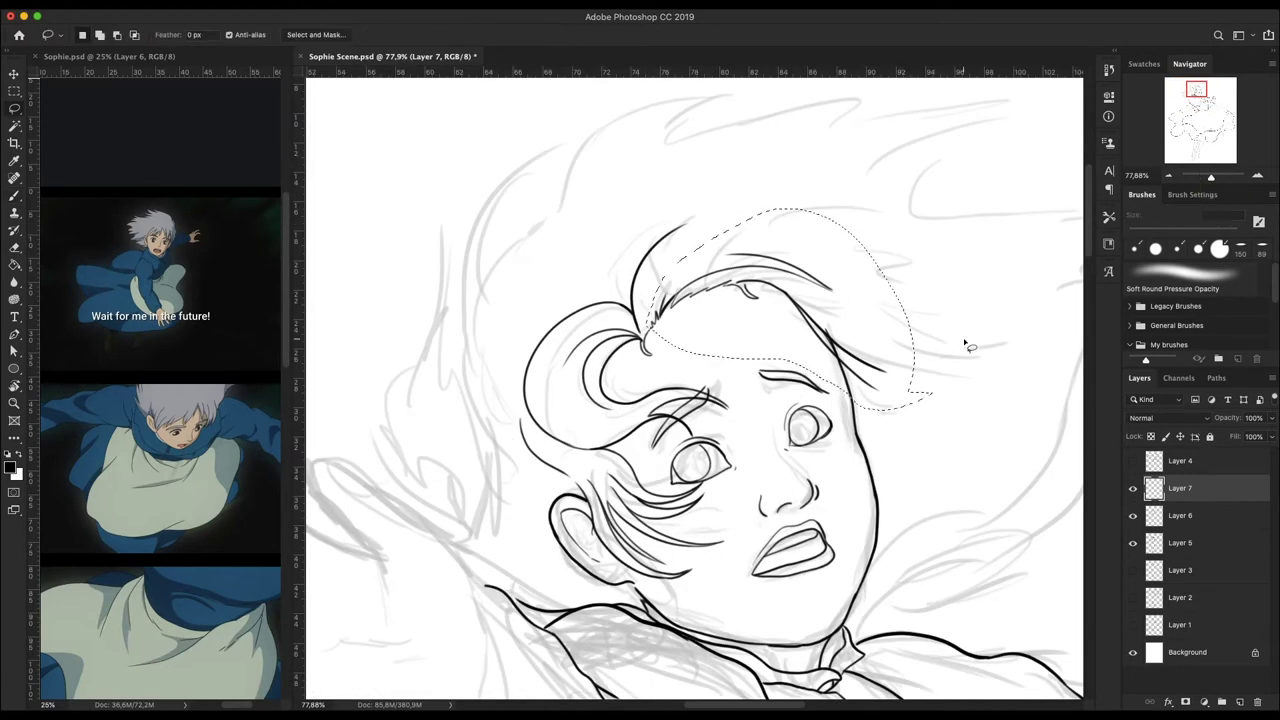
pyautogui.hotkey('ctrl', 't')
pyautogui.moveTo(885, 365); pyautogui.dragTo(899, 388)
pyautogui.press('Return')
pyautogui.hotkey('ctrl', 'd')
pyautogui.press('b')
# - Ink an arcing strand over the head and long wind-blown strands
pyautogui.moveTo(658, 258); pyautogui.dragTo(888, 240)
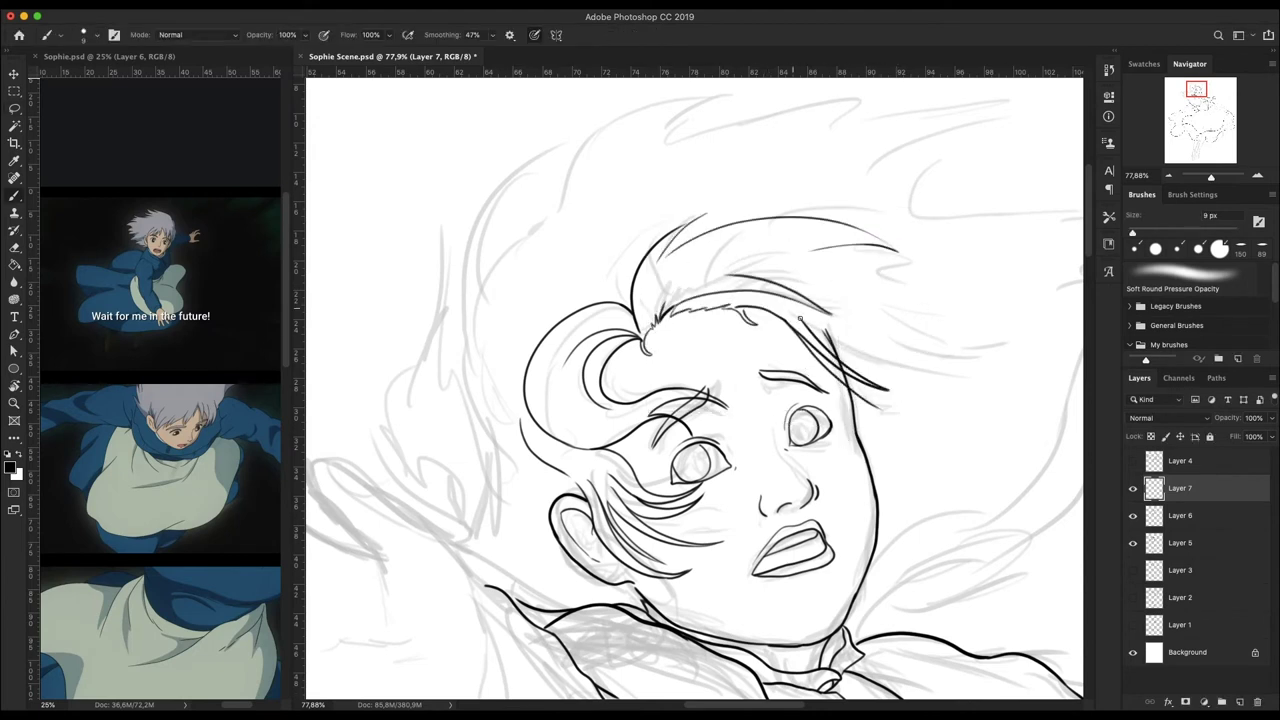
pyautogui.moveTo(700, 450); pyautogui.dragTo(640, 350)
pyautogui.moveTo(1020, 290); pyautogui.dragTo(920, 430)
pyautogui.moveTo(600, 350); pyautogui.dragTo(730, 430)
pyautogui.moveTo(575, 470); pyautogui.dragTo(535, 535)
pyautogui.moveTo(530, 480)
pyautogui.mouseDown()
pyautogui.moveTo(455, 360)
pyautogui.moveTo(505, 170)
pyautogui.mouseUp()
# - Add spiky strands on top and horizontal and curved strands on the right
pyautogui.scroll(-2, 481, 105)
pyautogui.moveTo(520, 370); pyautogui.dragTo(740, 160)
pyautogui.moveTo(660, 190); pyautogui.dragTo(940, 115)
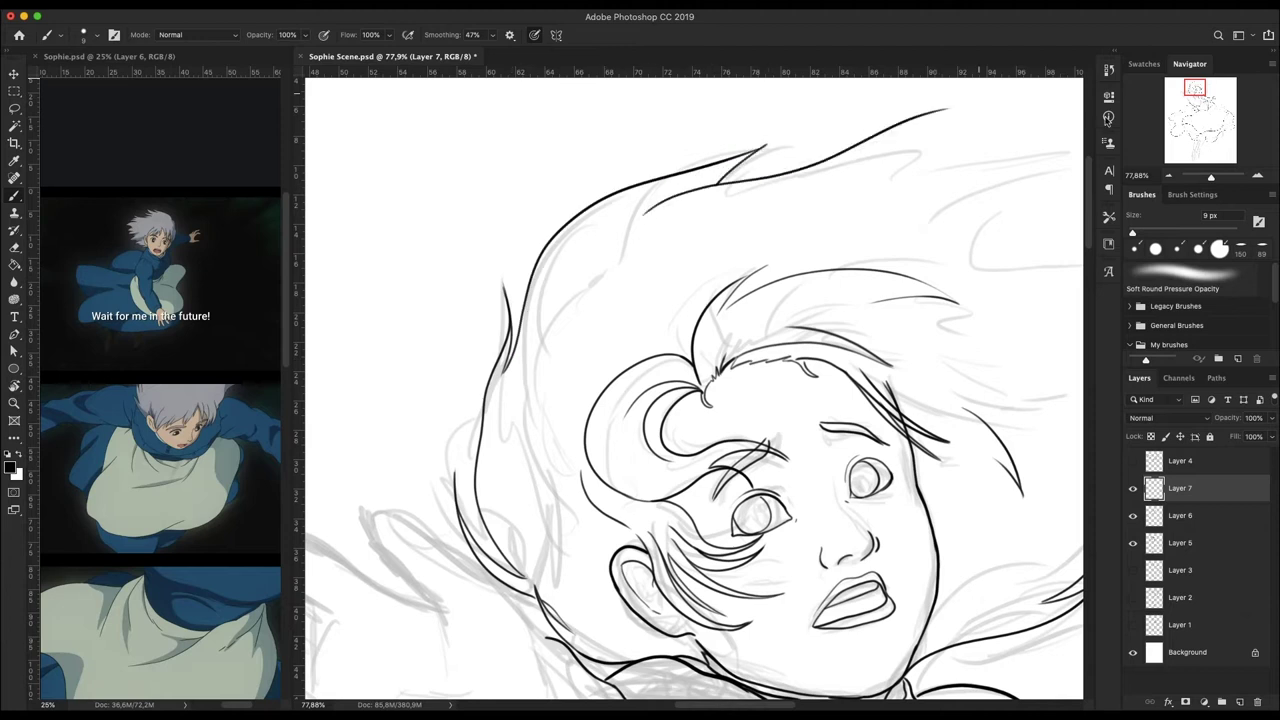
pyautogui.scroll(-2, 783, 264)
pyautogui.moveTo(854, 268); pyautogui.dragTo(956, 274)
pyautogui.moveTo(966, 450); pyautogui.dragTo(958, 373)
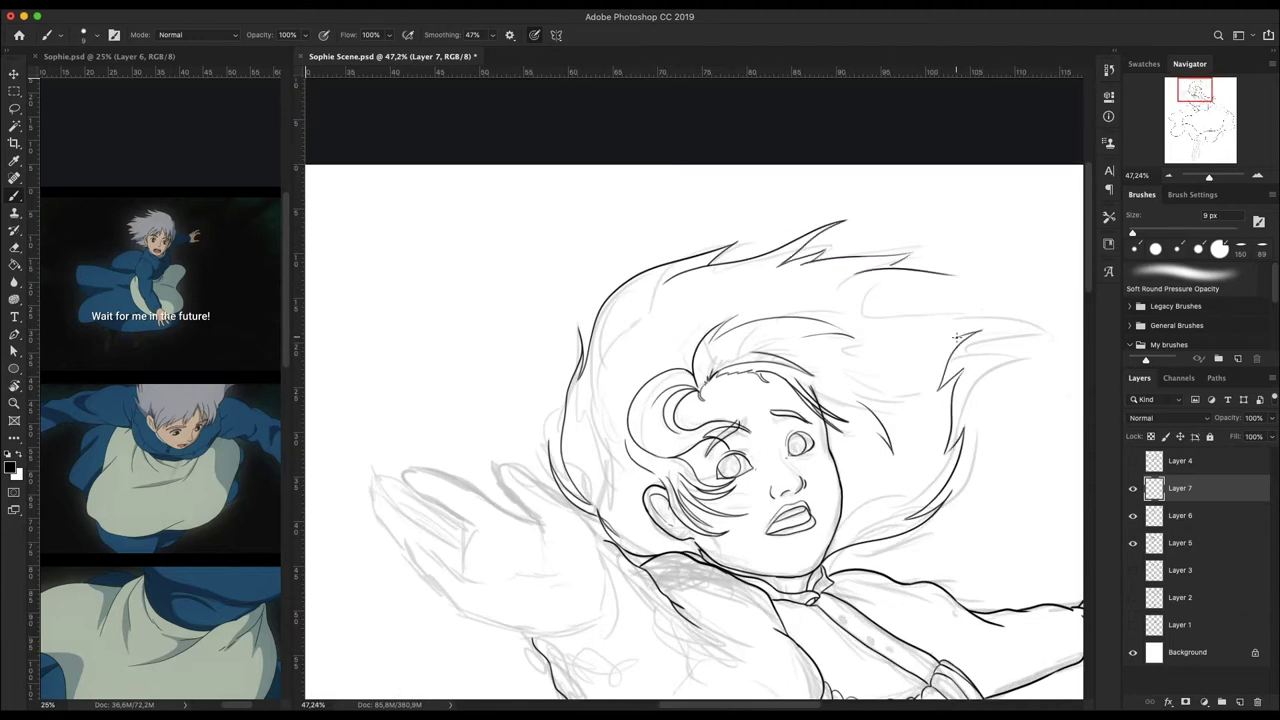
pyautogui.moveTo(913, 282); pyautogui.dragTo(985, 284)
# - Add a new layer and rough in the hand's thumb outline and bottom palm edge
pyautogui.scroll(-3, 700, 400)
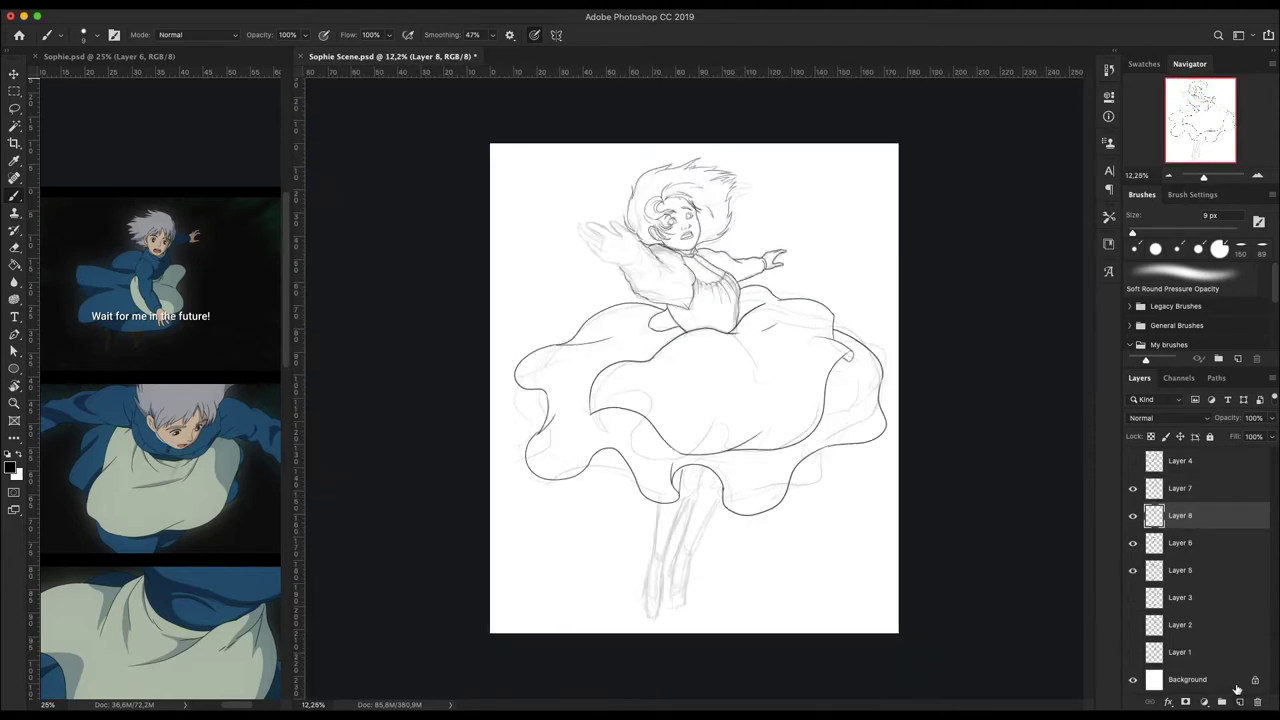
pyautogui.hotkey('ctrl', 'shift', 'alt', 'n')
pyautogui.scroll(3, 700, 400)
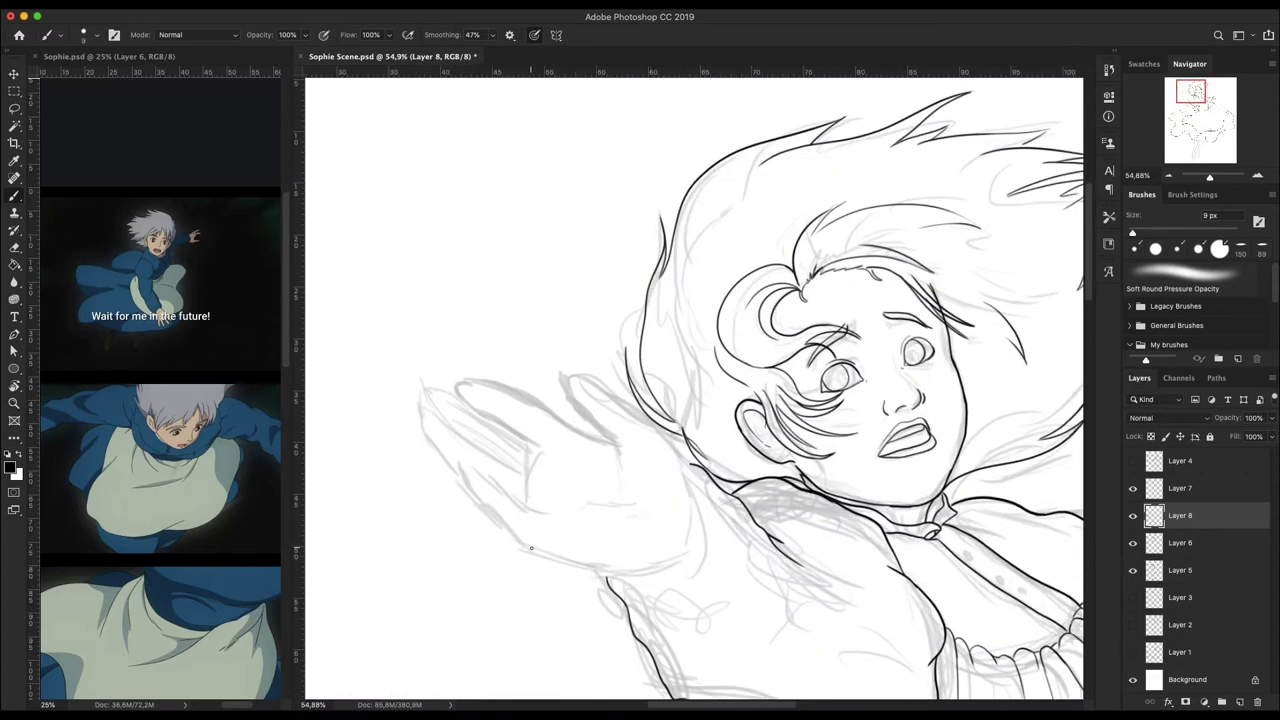
pyautogui.hotkey('ctrl', 'z')
pyautogui.moveTo(616, 441); pyautogui.dragTo(505, 378)
pyautogui.moveTo(672, 555); pyautogui.dragTo(486, 472)
pyautogui.scroll(1, 606, 524)
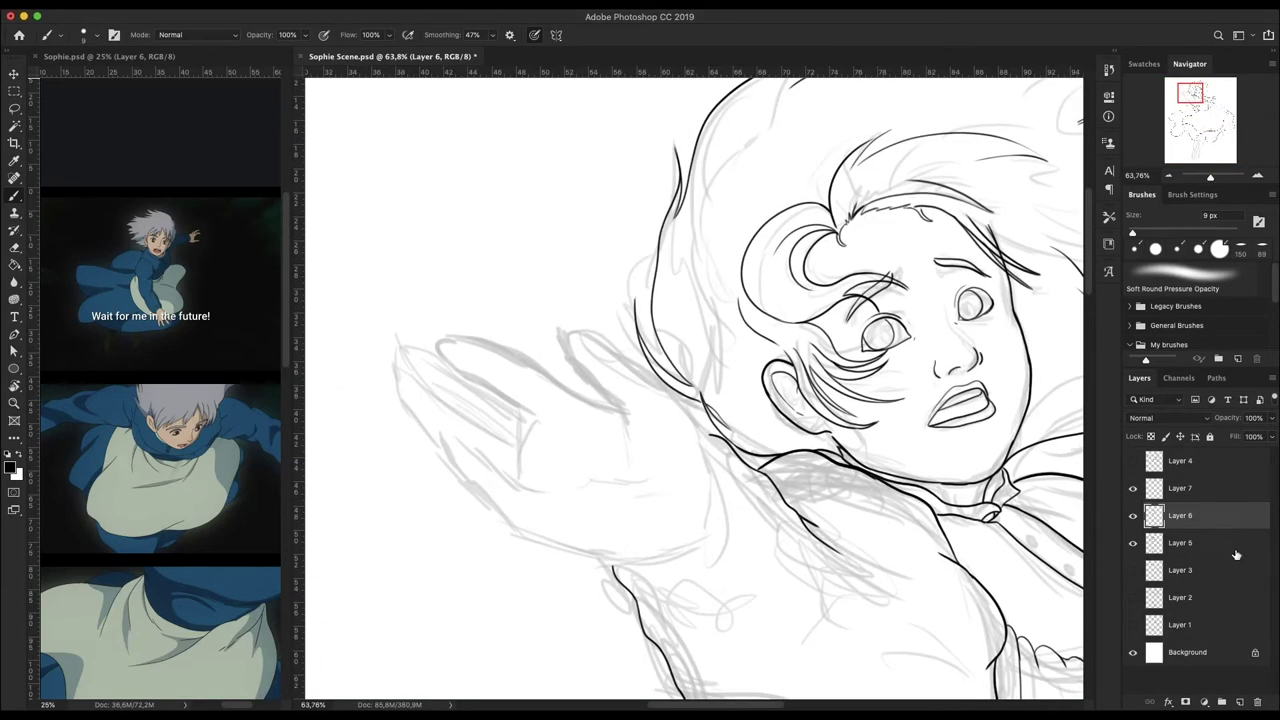
# - Move Layer 8 below Layer 6, sketch the reaching hand, then enlarge and rotate it
pyautogui.moveTo(1180, 515); pyautogui.dragTo(1202, 545)
pyautogui.click(1180, 543)
pyautogui.hotkey('ctrl', '-')
pyautogui.hotkey('ctrl', '-')
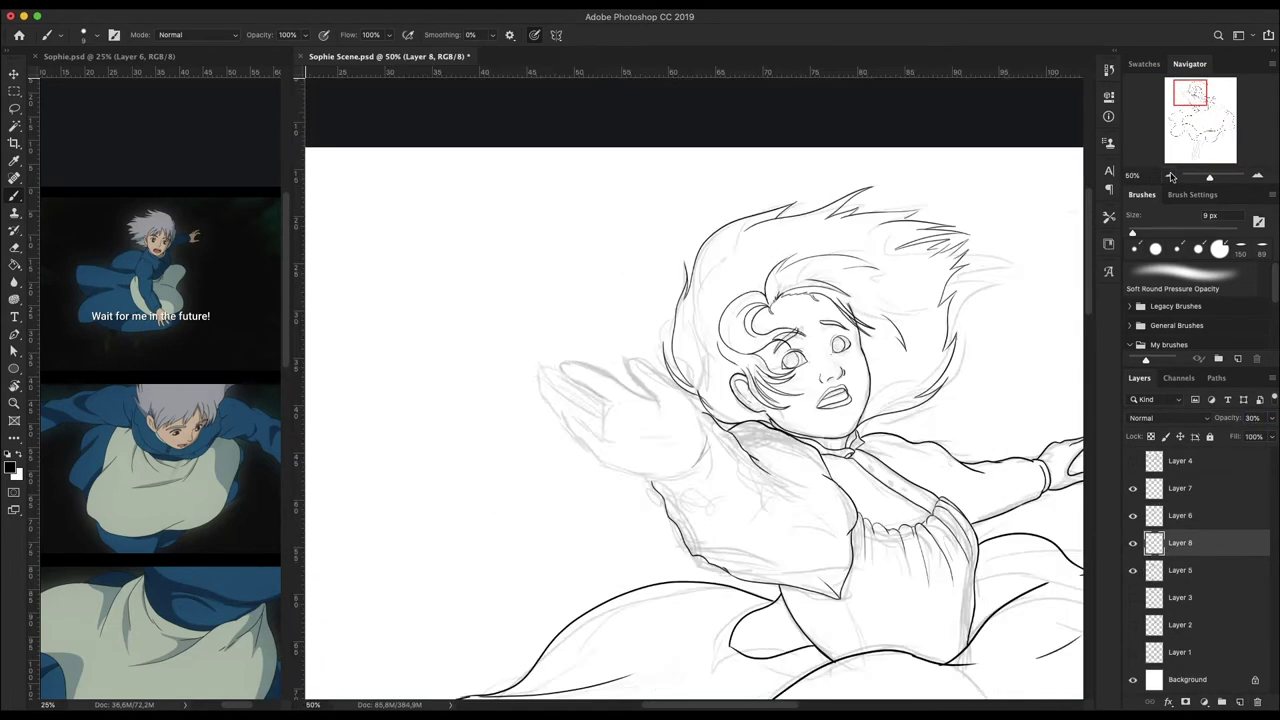
pyautogui.hotkey('ctrl', '-')
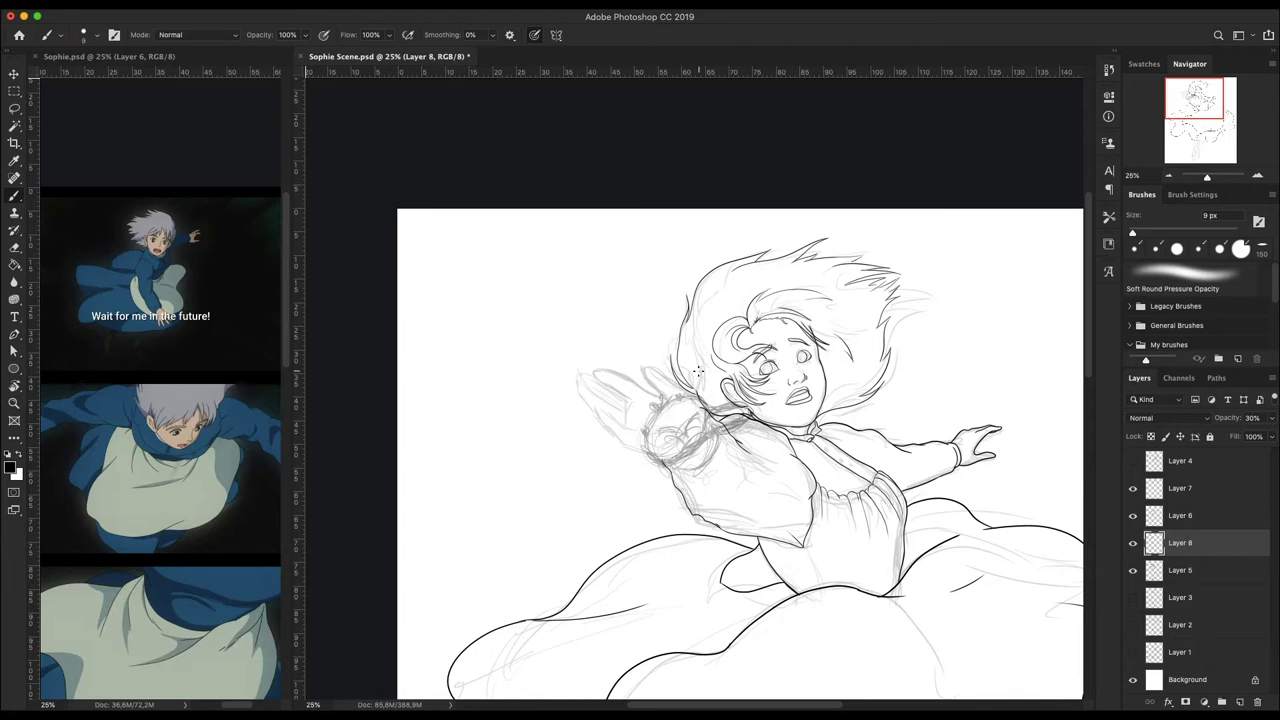
pyautogui.moveTo(626, 393); pyautogui.dragTo(638, 436)
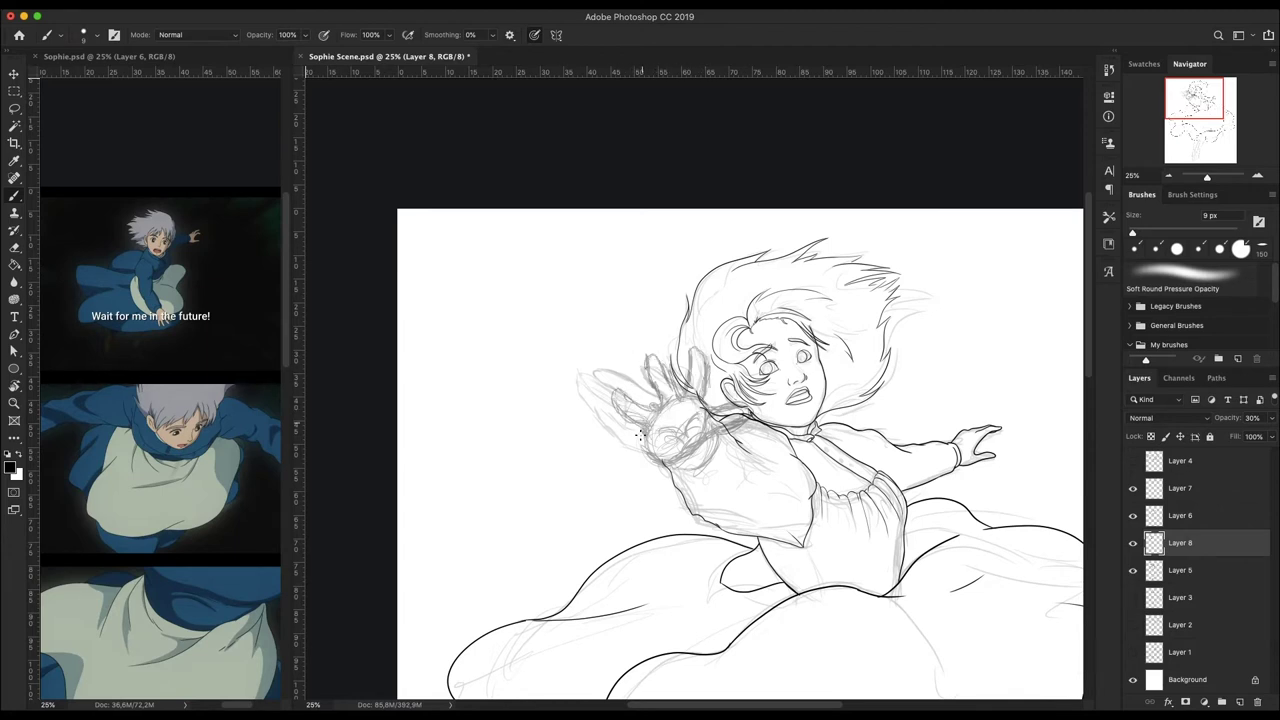
pyautogui.hotkey('ctrl', 't')
pyautogui.moveTo(680, 318); pyautogui.dragTo(770, 278)
pyautogui.press('Return')
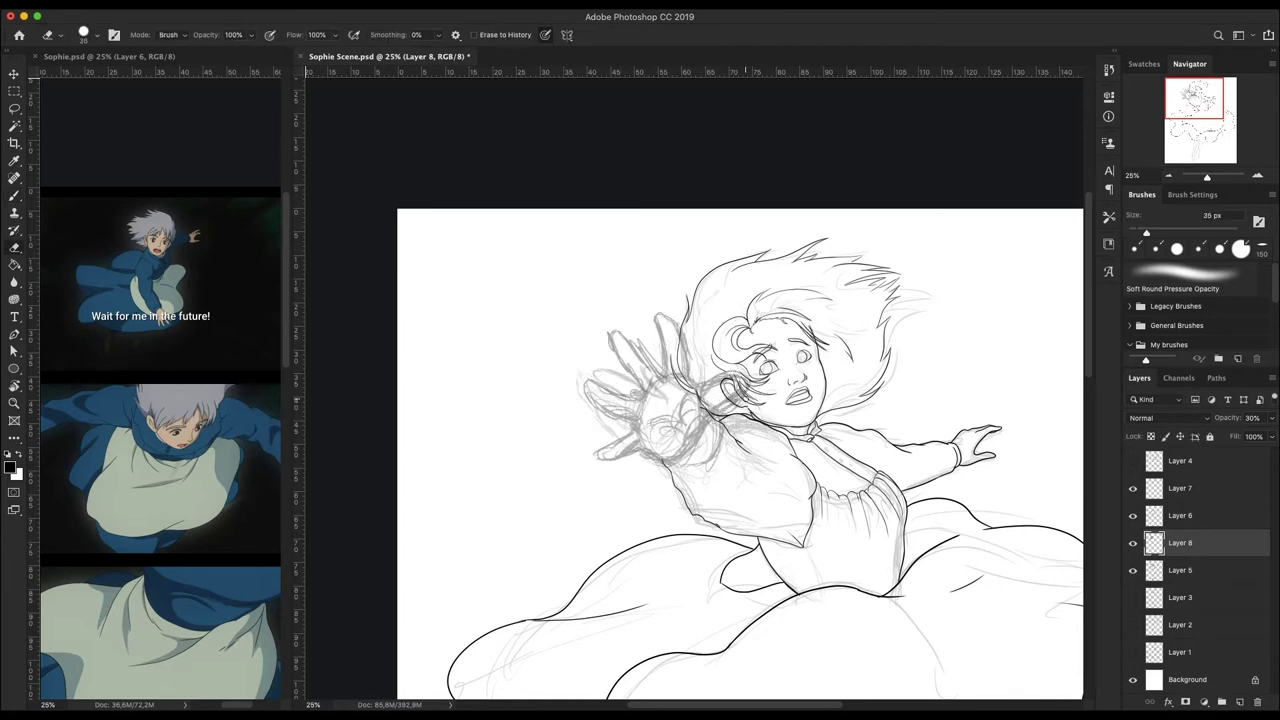
# - Erase stray hand lines and sketch the finger lines with a fine 9 px brush
pyautogui.press('e')
pyautogui.moveTo(750, 380); pyautogui.dragTo(719, 459)
pyautogui.press('b')
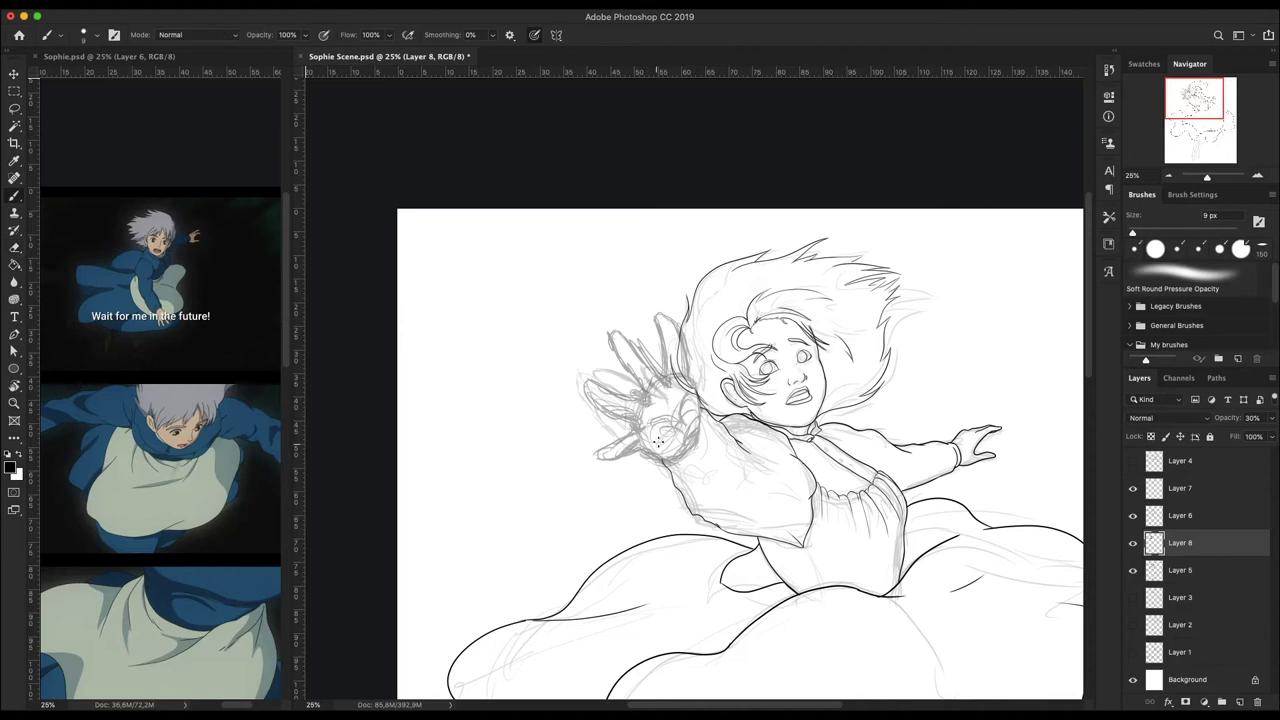
pyautogui.moveTo(722, 388)
pyautogui.mouseDown()
pyautogui.moveTo(745, 422)
pyautogui.moveTo(740, 440)
pyautogui.mouseUp()
pyautogui.moveTo(660, 315); pyautogui.dragTo(688, 390)
pyautogui.moveTo(1207, 176); pyautogui.dragTo(1203, 176)
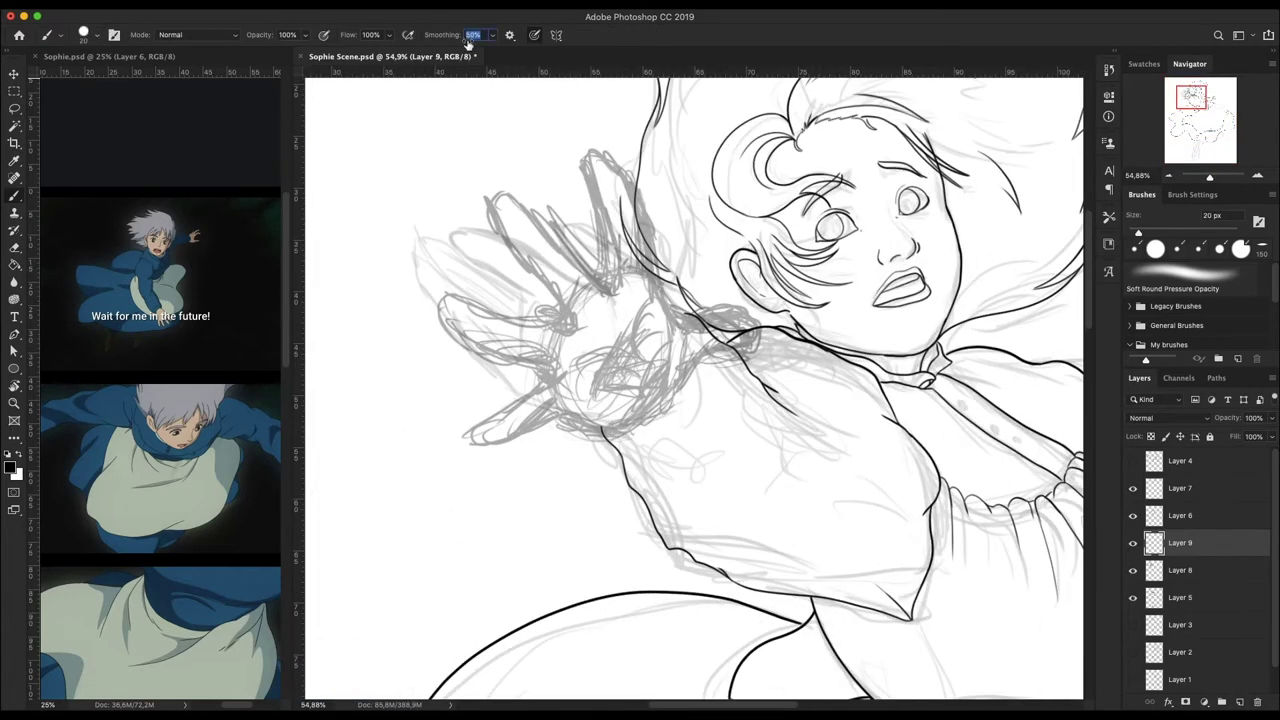
# - Ink the top finger, finger base and thumb base outlines in bold black lines
pyautogui.hotkey('ctrl', 'z')
pyautogui.moveTo(583, 156); pyautogui.dragTo(598, 198)
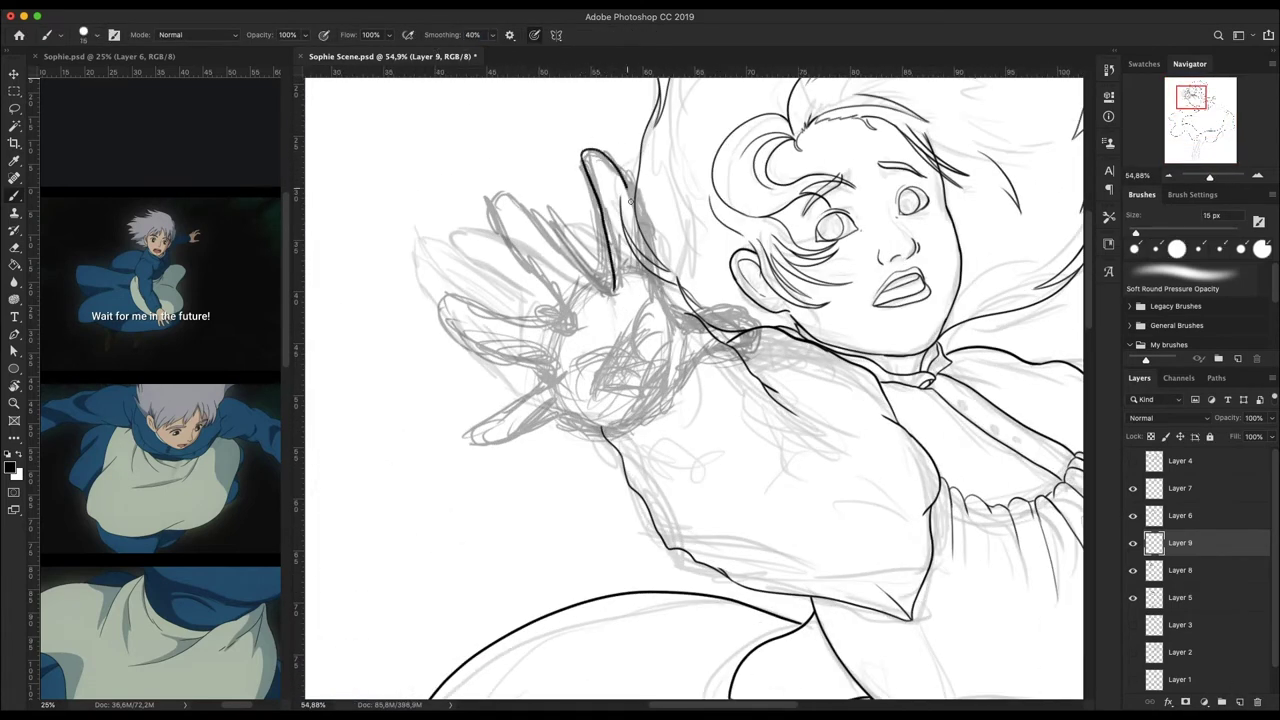
pyautogui.moveTo(496, 183); pyautogui.dragTo(573, 324)
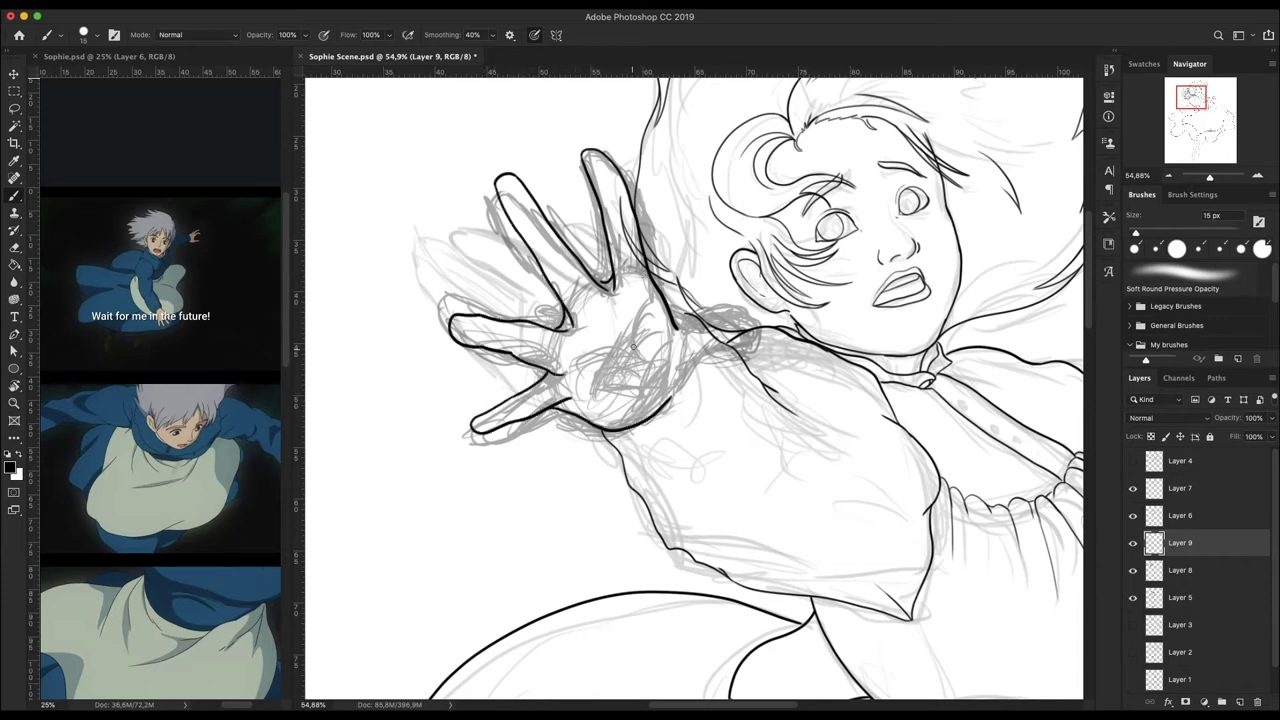
pyautogui.moveTo(550, 318)
pyautogui.mouseDown()
pyautogui.moveTo(569, 330)
pyautogui.moveTo(437, 297)
pyautogui.mouseUp()
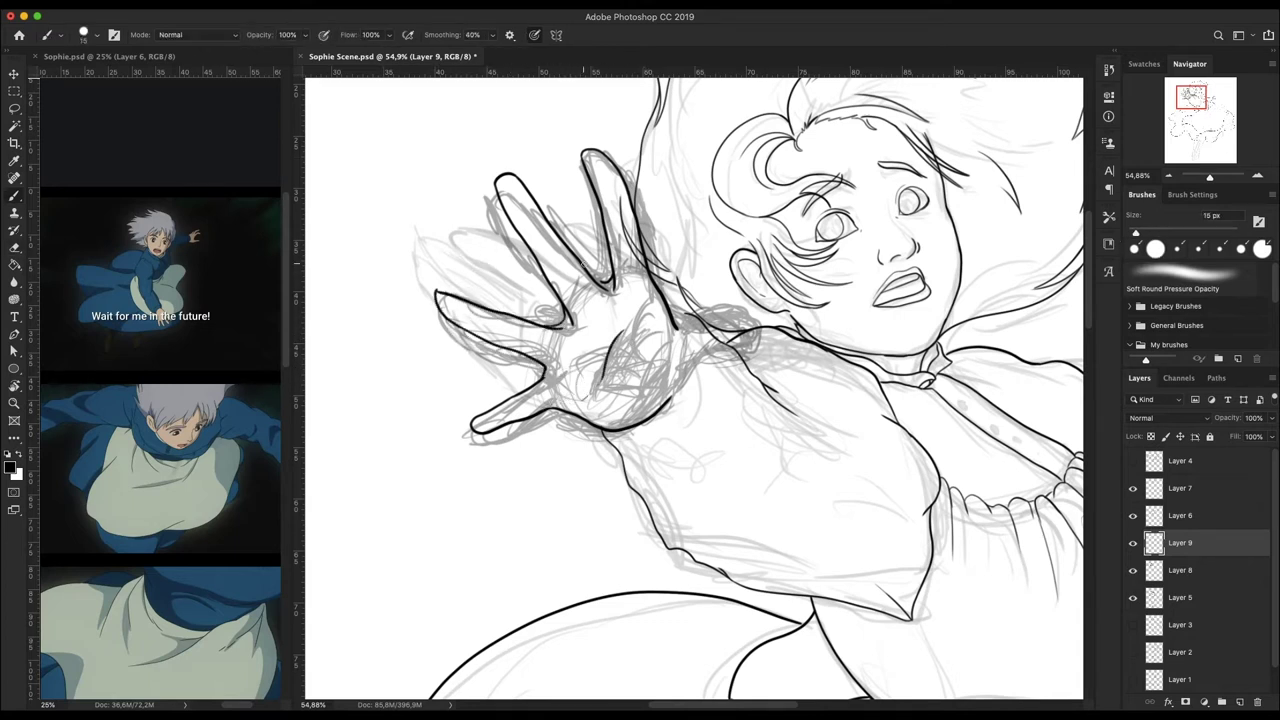
pyautogui.moveTo(760, 318); pyautogui.dragTo(694, 374)
pyautogui.scroll(2, 688, 378)
pyautogui.moveTo(668, 298)
pyautogui.mouseDown()
pyautogui.moveTo(724, 318)
pyautogui.moveTo(688, 378)
pyautogui.moveTo(570, 440)
pyautogui.moveTo(735, 346)
pyautogui.mouseUp()
# - Erase the last palm contour stroke and return to the inking brush
pyautogui.press('e')
pyautogui.press('b')
pyautogui.press('e')
pyautogui.press('b')
pyautogui.scroll(-3, 700, 380)
pyautogui.scroll(-2, 700, 380)
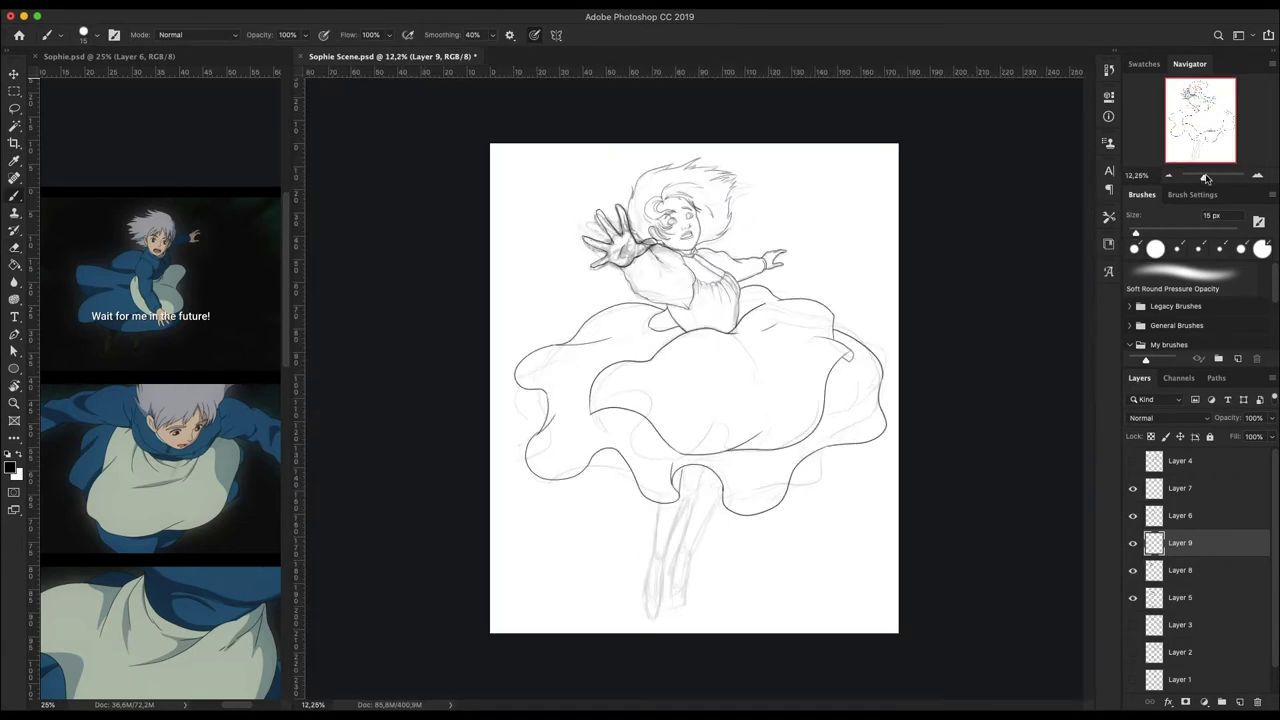
pyautogui.scroll(2, 700, 380)
# - Hide the Layer 8 sketch and rotate and shift the inked hand into place
pyautogui.click(1133, 570)
pyautogui.hotkey('ctrl', 't')
pyautogui.moveTo(700, 252); pyautogui.dragTo(600, 278)
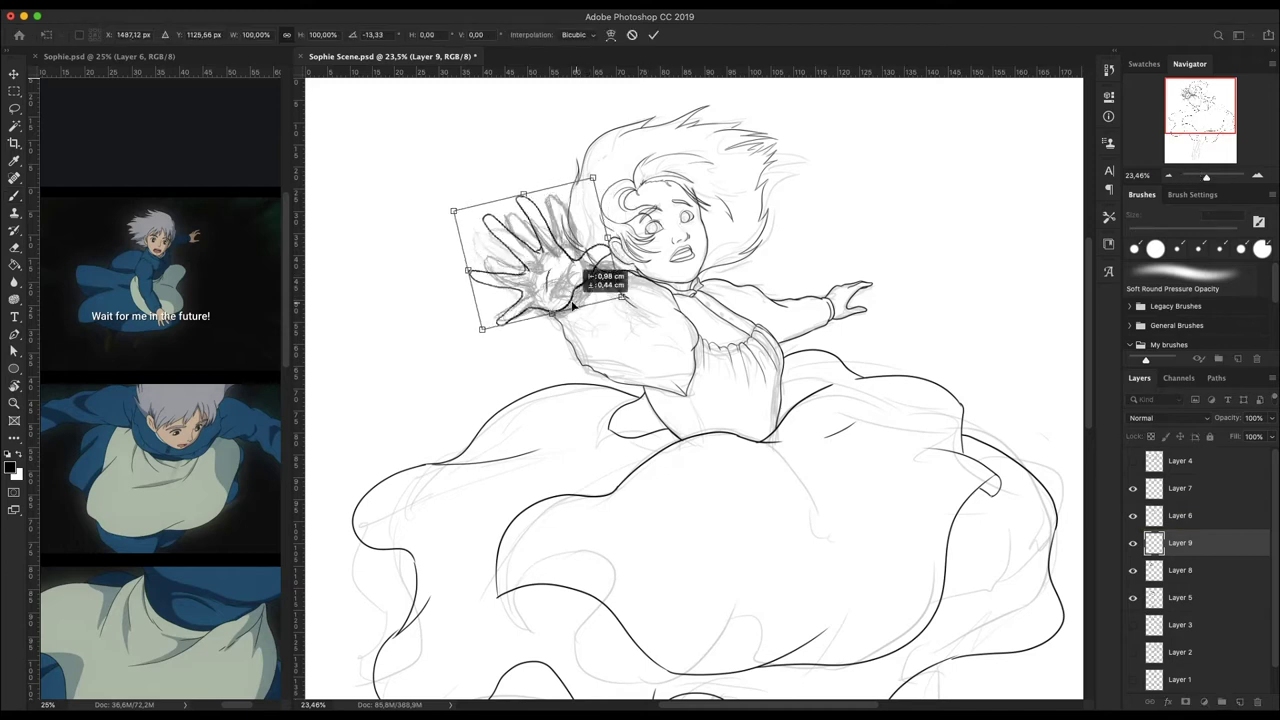
pyautogui.press('Return')
# - Lasso the lower finger and warp it into a new shape
pyautogui.moveTo(1206, 176); pyautogui.dragTo(1210, 176)
pyautogui.click(1190, 94)
pyautogui.press('e')
pyautogui.press('l')
pyautogui.moveTo(556, 434); pyautogui.dragTo(560, 436)
pyautogui.hotkey('ctrl', 't')
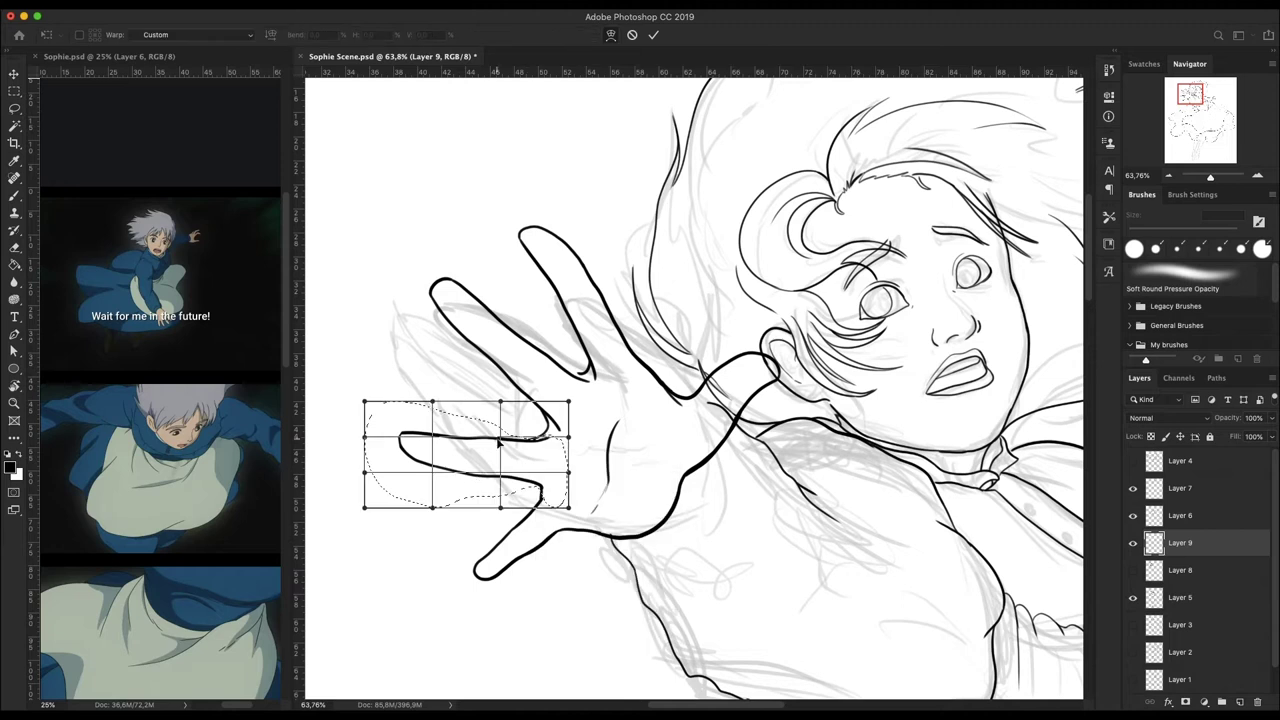
pyautogui.press('Return')
pyautogui.hotkey('ctrl', 'd')
pyautogui.click(14, 195)
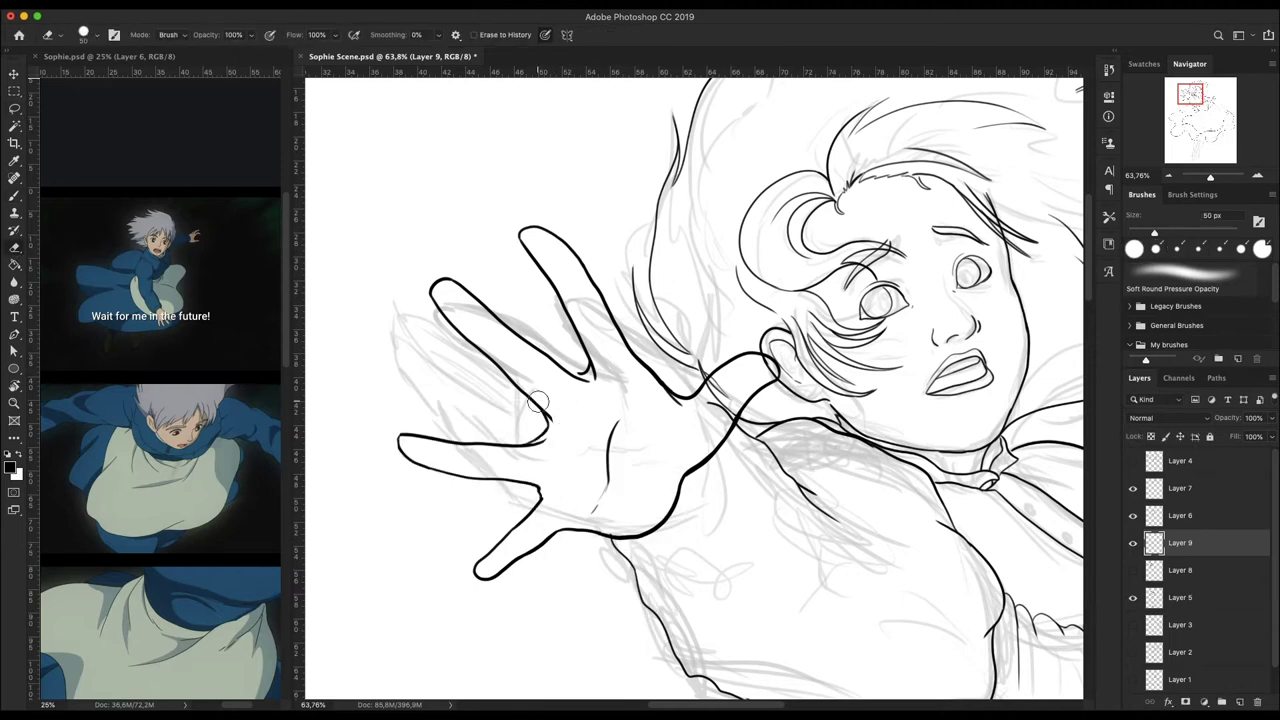
# - Erase part of the line near the hand, then reselect, shrink and warp the lower finger
pyautogui.press('e')
pyautogui.moveTo(1210, 176); pyautogui.dragTo(1208, 176)
pyautogui.hotkey('ctrl', 't')
pyautogui.press('Escape')
pyautogui.press('l')
pyautogui.moveTo(620, 360); pyautogui.dragTo(625, 440)
pyautogui.hotkey('ctrl', 't')
pyautogui.moveTo(498, 478); pyautogui.dragTo(531, 436)
pyautogui.rightClick(598, 390)
pyautogui.click(625, 503)
pyautogui.press('Return')
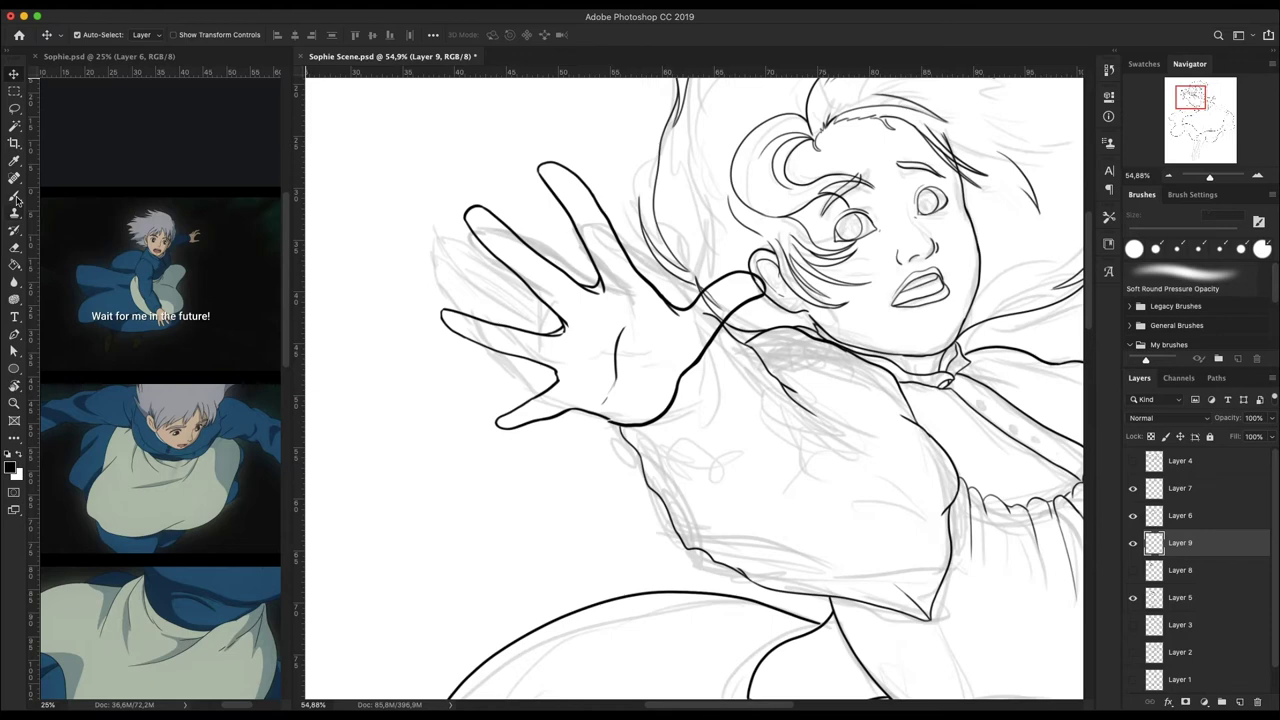
# - Return to the brush and add Layer 10 for inking the legs
pyautogui.press('b')
pyautogui.hotkey('alt', ']')
pyautogui.moveTo(1208, 176)
pyautogui.mouseDown()
pyautogui.moveTo(1176, 178)
pyautogui.moveTo(1207, 176)
pyautogui.mouseUp()
pyautogui.click(1257, 175)
pyautogui.hotkey('ctrl', 'shift', 'alt', 'n')
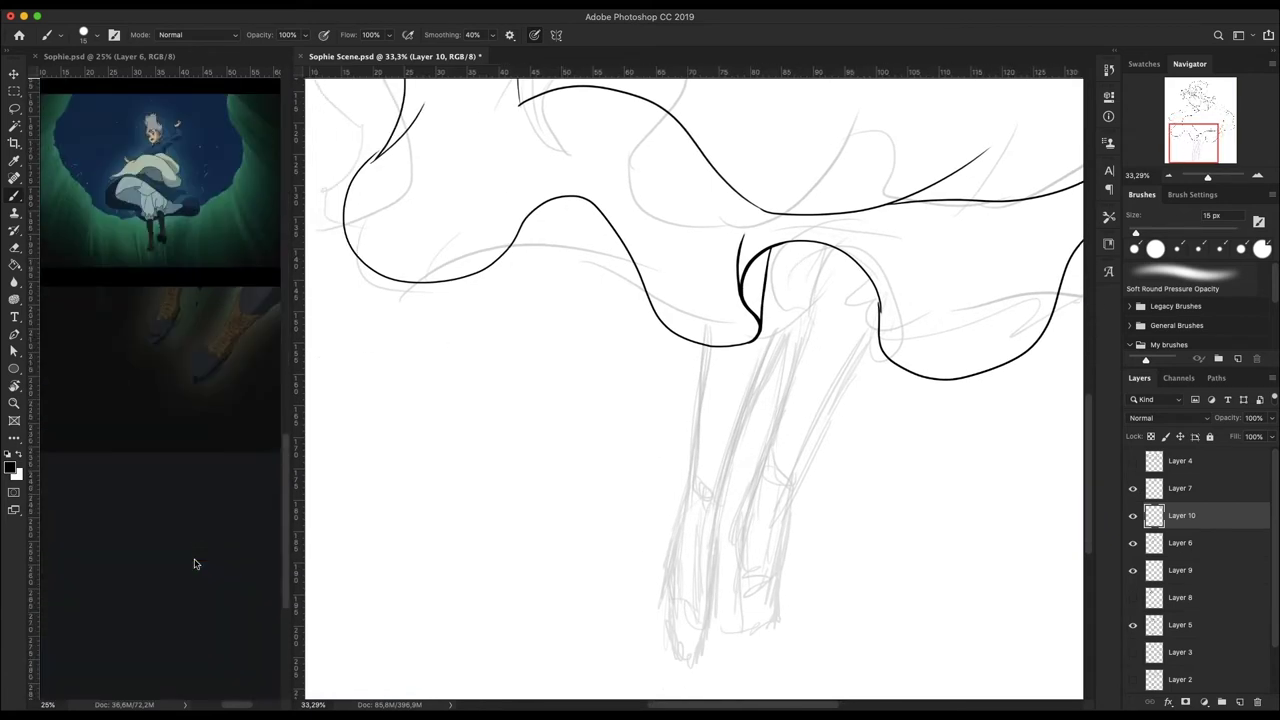
# - Ink the first leg contours down toward the foot, adjusting stroke smoothing
pyautogui.moveTo(778, 330); pyautogui.dragTo(722, 484)
pyautogui.press('.')
pyautogui.moveTo(702, 346); pyautogui.dragTo(680, 645)
pyautogui.hotkey('ctrl', 'z')
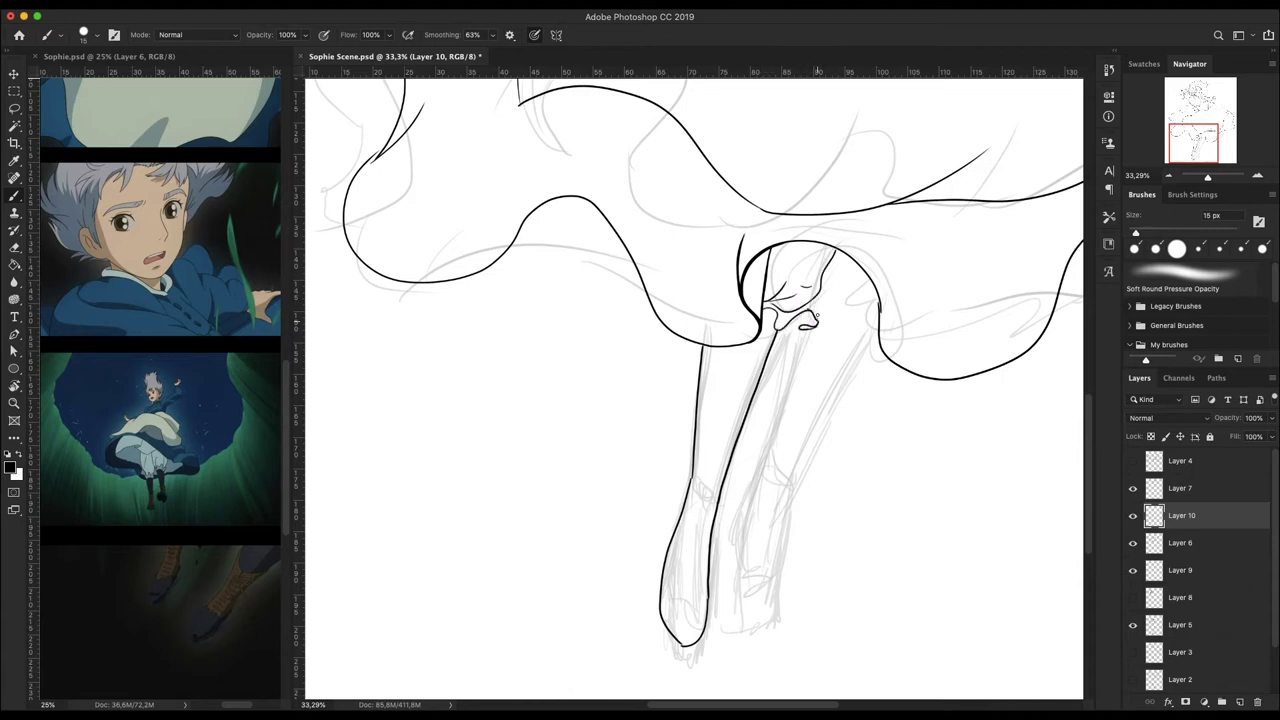
pyautogui.press('.')
pyautogui.moveTo(1203, 176); pyautogui.dragTo(1206, 176)
pyautogui.hotkey('ctrl', '+')
pyautogui.hotkey('ctrl', '+')
pyautogui.scroll(5, 671, 456)
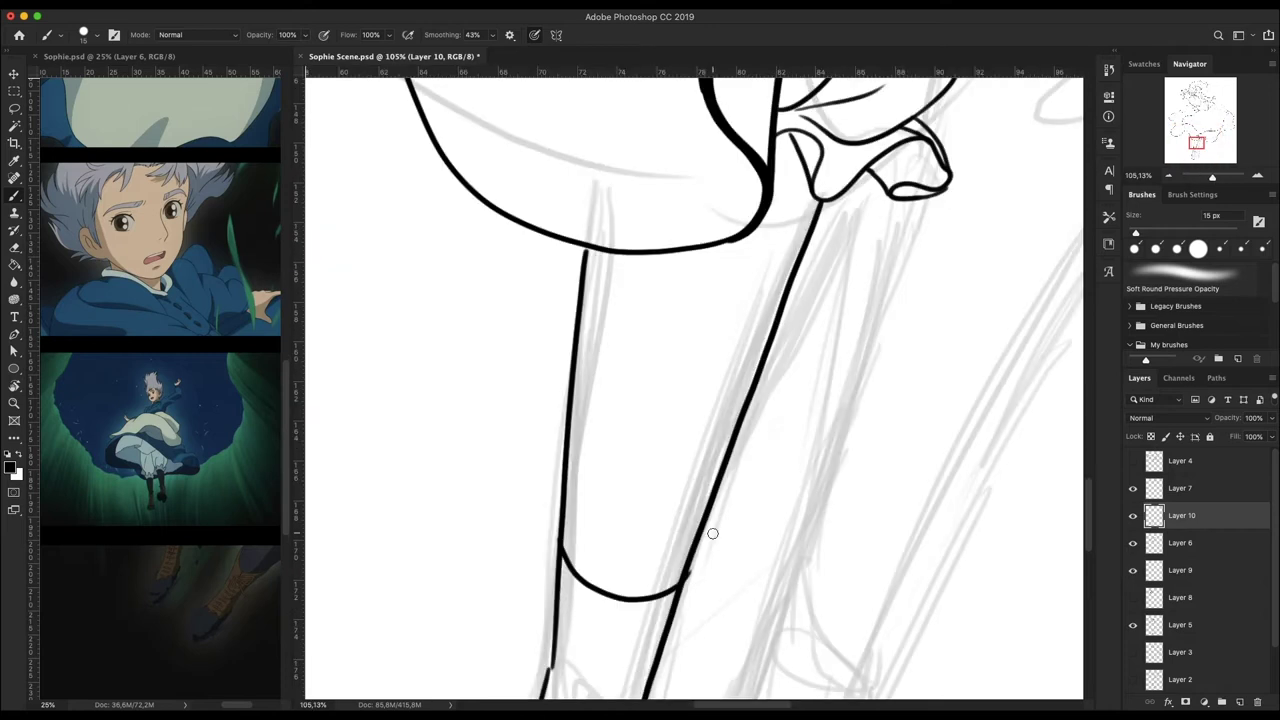
pyautogui.scroll(-2, 671, 456)
# - Trim the left leg and sock cuff lines, then ink the right leg contours to the foot
pyautogui.press('e')
pyautogui.moveTo(585, 435)
pyautogui.mouseDown()
pyautogui.moveTo(578, 575)
pyautogui.moveTo(583, 563)
pyautogui.mouseUp()
pyautogui.moveTo(718, 488); pyautogui.dragTo(700, 545)
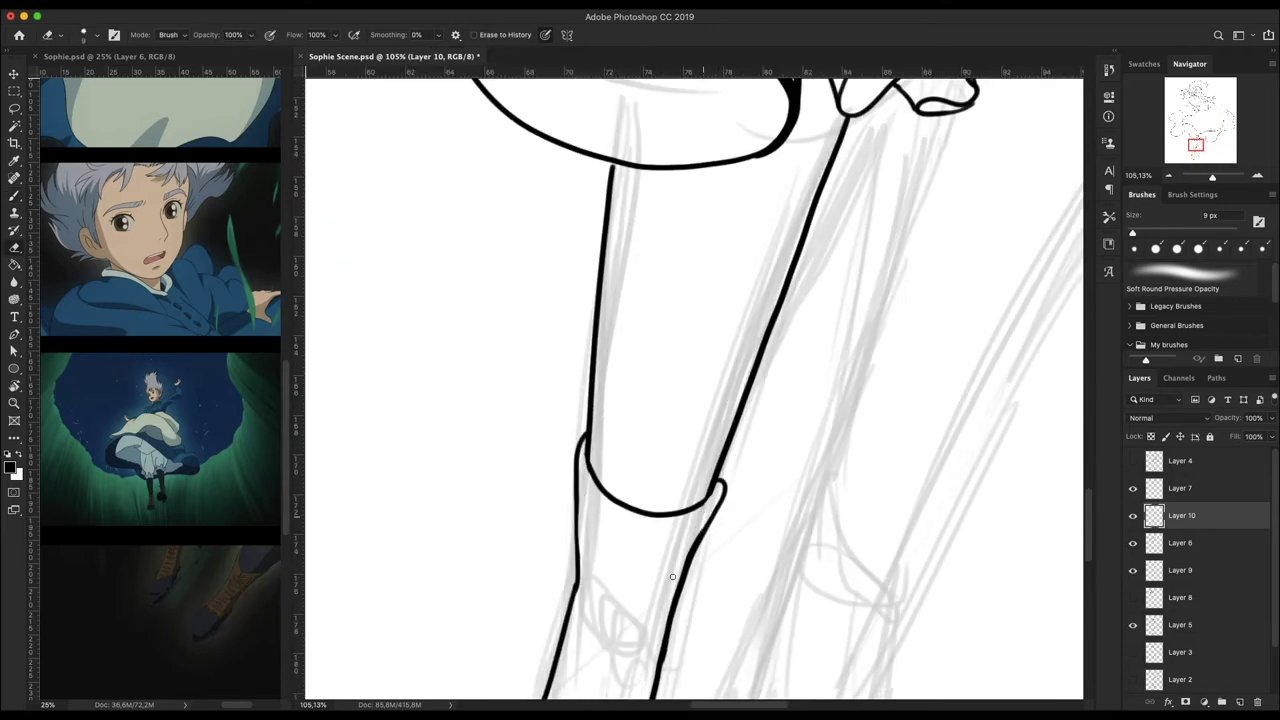
pyautogui.scroll(-5, 650, 450)
pyautogui.scroll(3, 785, 336)
pyautogui.press('b')
pyautogui.moveTo(796, 316); pyautogui.dragTo(712, 478)
pyautogui.moveTo(718, 306)
pyautogui.mouseDown()
pyautogui.moveTo(674, 466)
pyautogui.moveTo(688, 670)
pyautogui.mouseUp()
pyautogui.moveTo(704, 500); pyautogui.dragTo(690, 671)
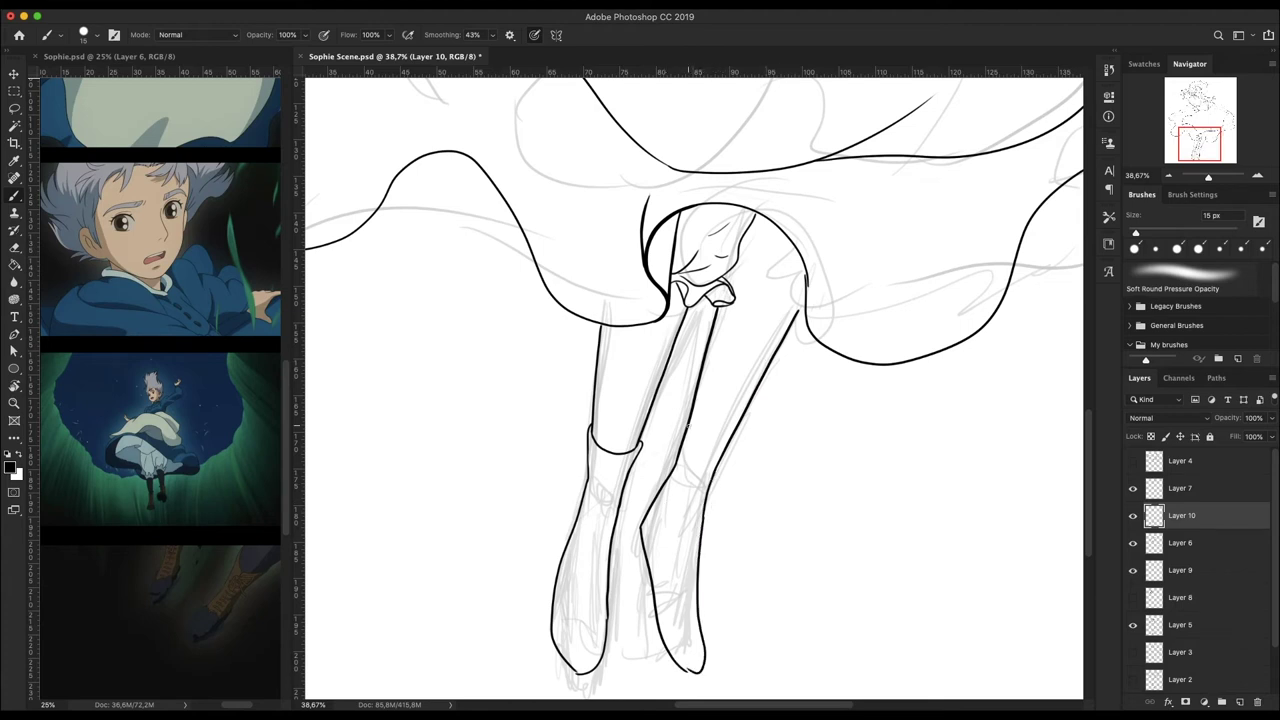
# - Trace the leg edge beside the frilly bloomers
pyautogui.press('e')
pyautogui.scroll(3, 692, 390)
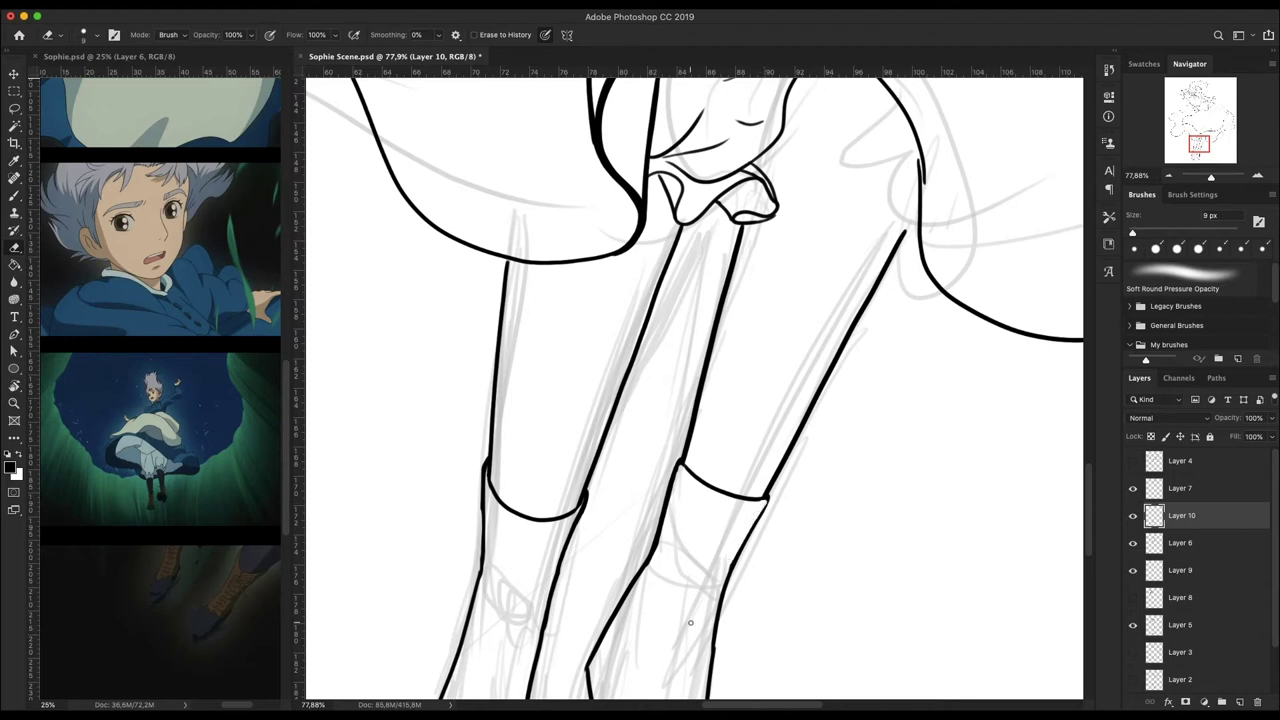
pyautogui.scroll(-3, 690, 623)
pyautogui.press('b')
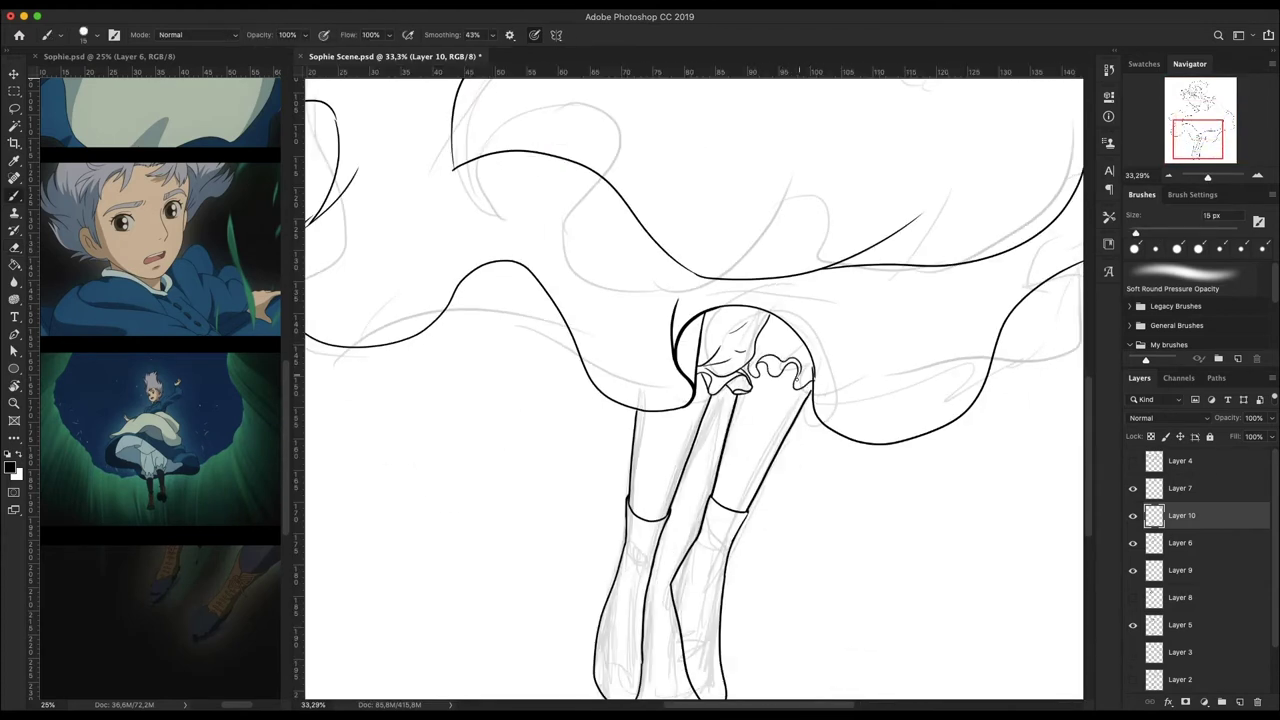
pyautogui.scroll(2, 797, 373)
pyautogui.scroll(1, 797, 373)
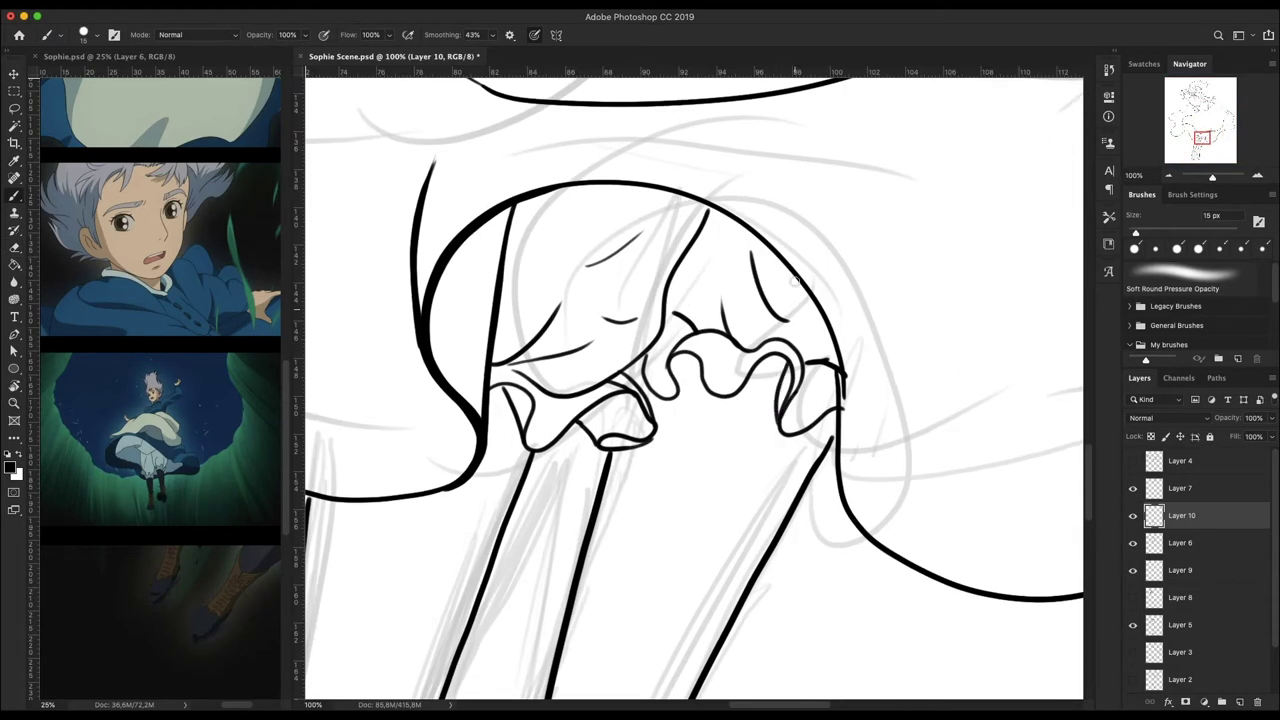
pyautogui.moveTo(830, 325); pyautogui.dragTo(900, 552)
pyautogui.press('e')
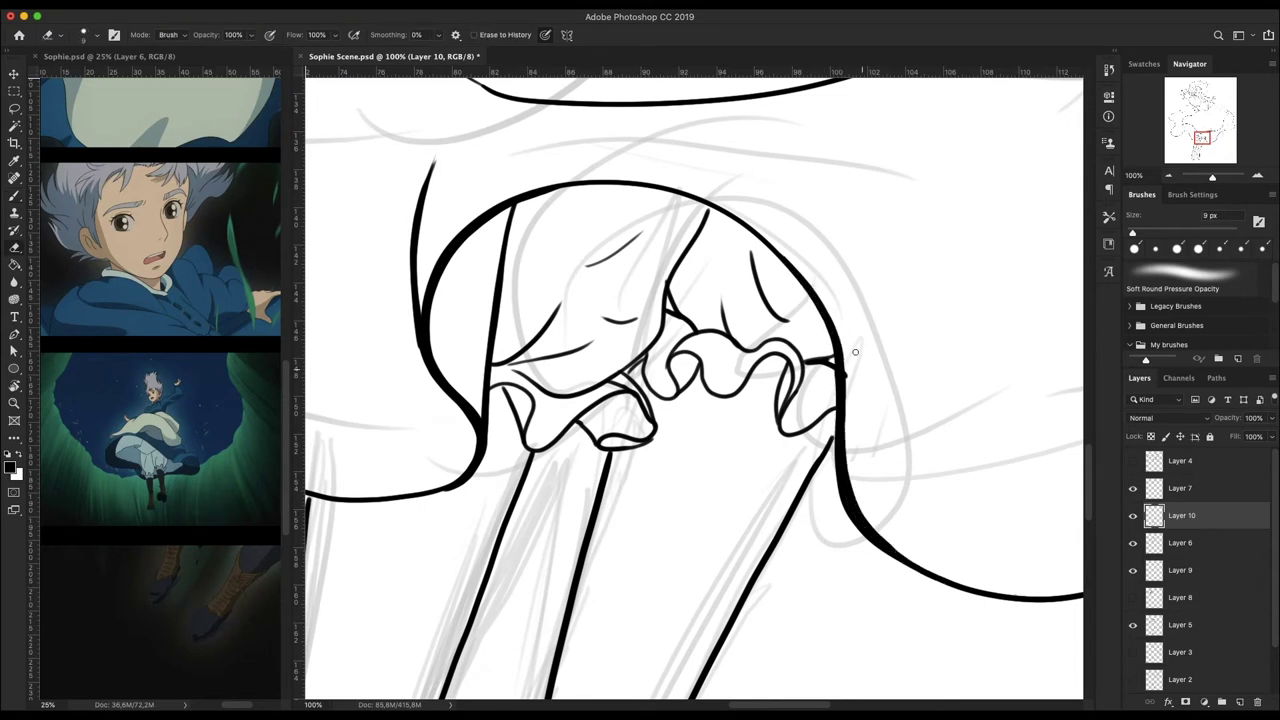
pyautogui.hotkey('ctrl', '0')
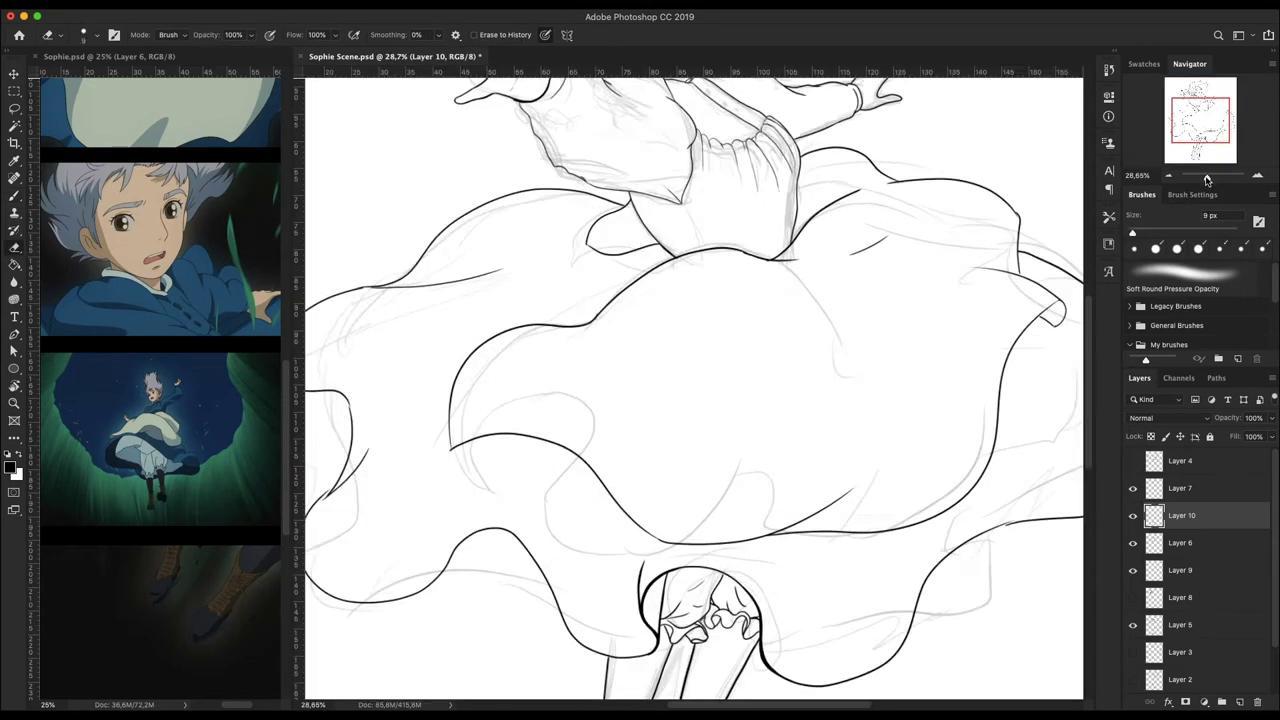
pyautogui.scroll(5, 418, 255)
pyautogui.press('b')
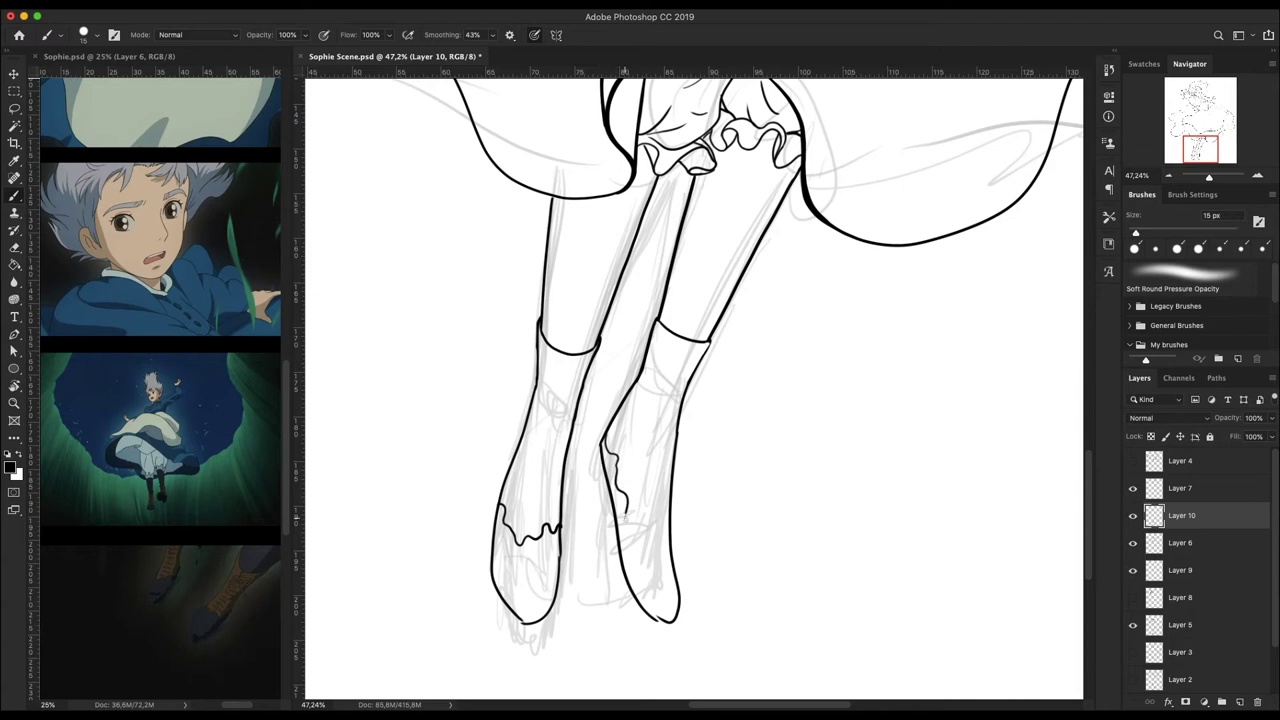
# - Clean up the left shoe's bottom curve, close the right shoe tip, and add the inner sock line
pyautogui.press('e')
pyautogui.scroll(2, 668, 620)
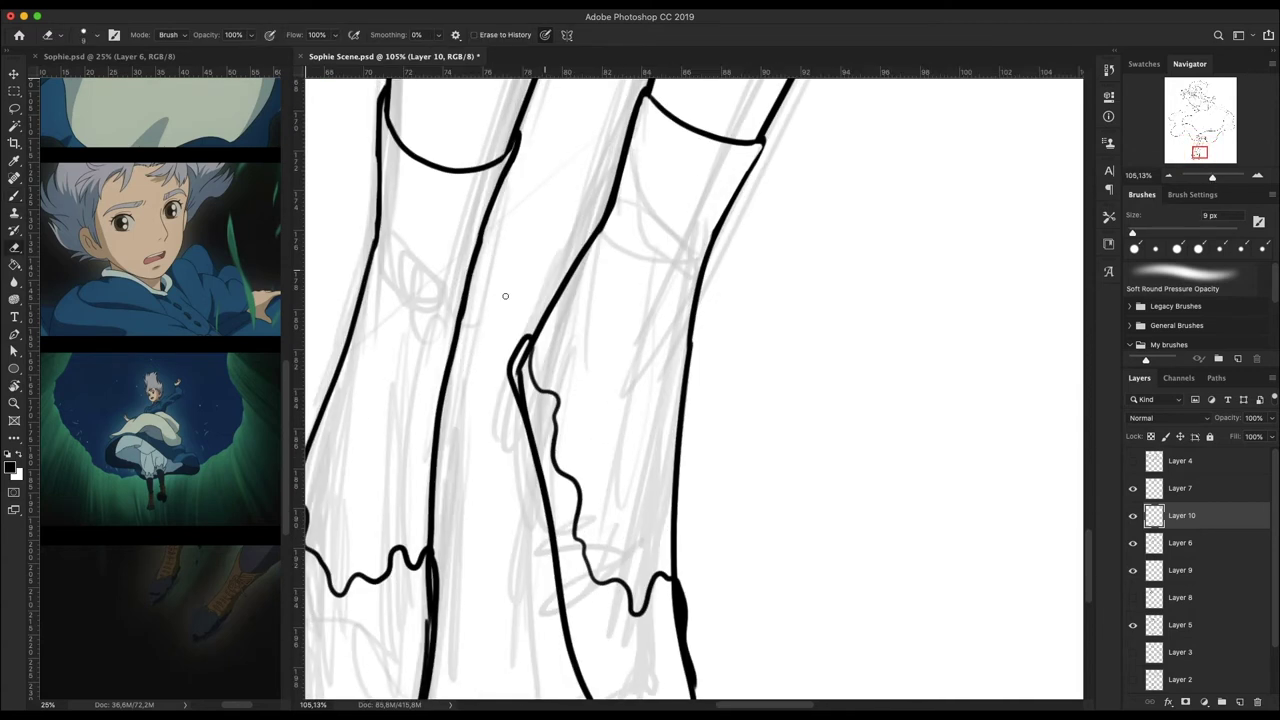
pyautogui.scroll(-3, 828, 462)
pyautogui.moveTo(428, 300); pyautogui.dragTo(428, 450)
pyautogui.press('b')
pyautogui.press('e')
pyautogui.moveTo(448, 516)
pyautogui.mouseDown()
pyautogui.moveTo(500, 560)
pyautogui.moveTo(488, 554)
pyautogui.mouseUp()
pyautogui.press('b')
pyautogui.moveTo(780, 553); pyautogui.dragTo(808, 566)
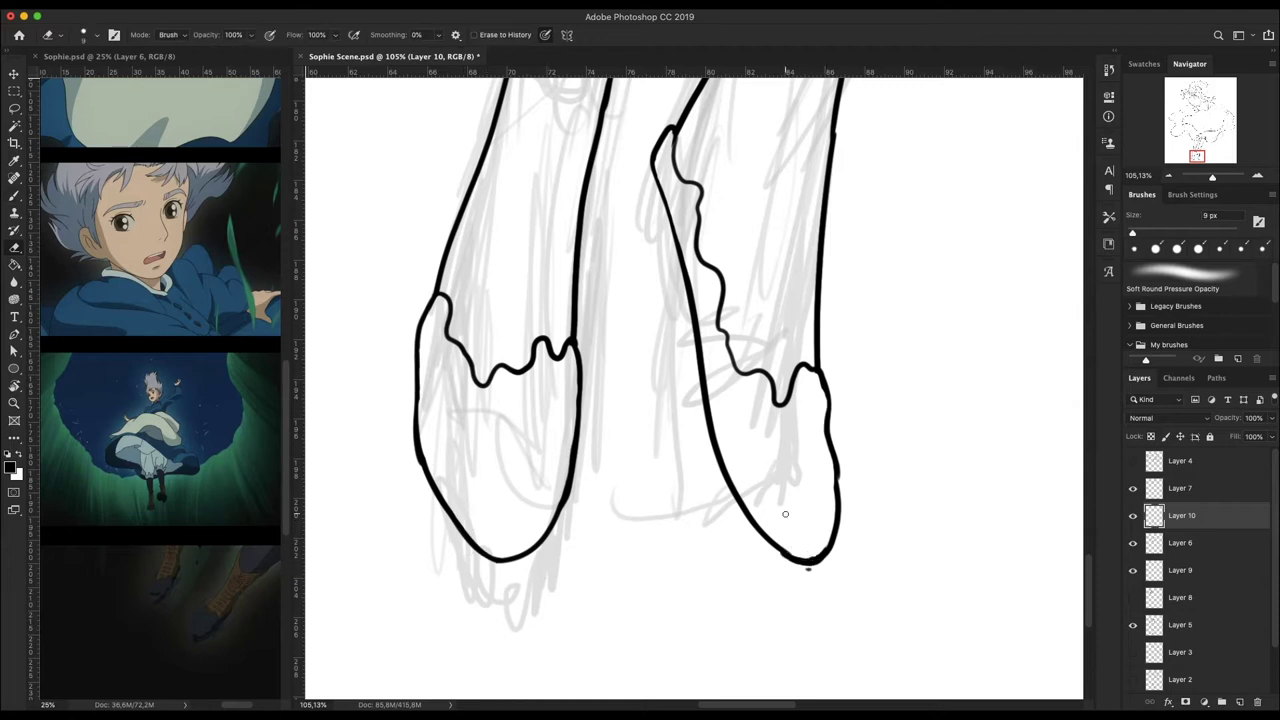
pyautogui.scroll(-3, 808, 565)
pyautogui.moveTo(568, 316); pyautogui.dragTo(524, 566)
pyautogui.press('e')
pyautogui.moveTo(1210, 176); pyautogui.dragTo(1204, 176)
# - Hide Layer 5, group the line-art layers into Group 1, and merge a duplicated copy
pyautogui.click(1133, 625)
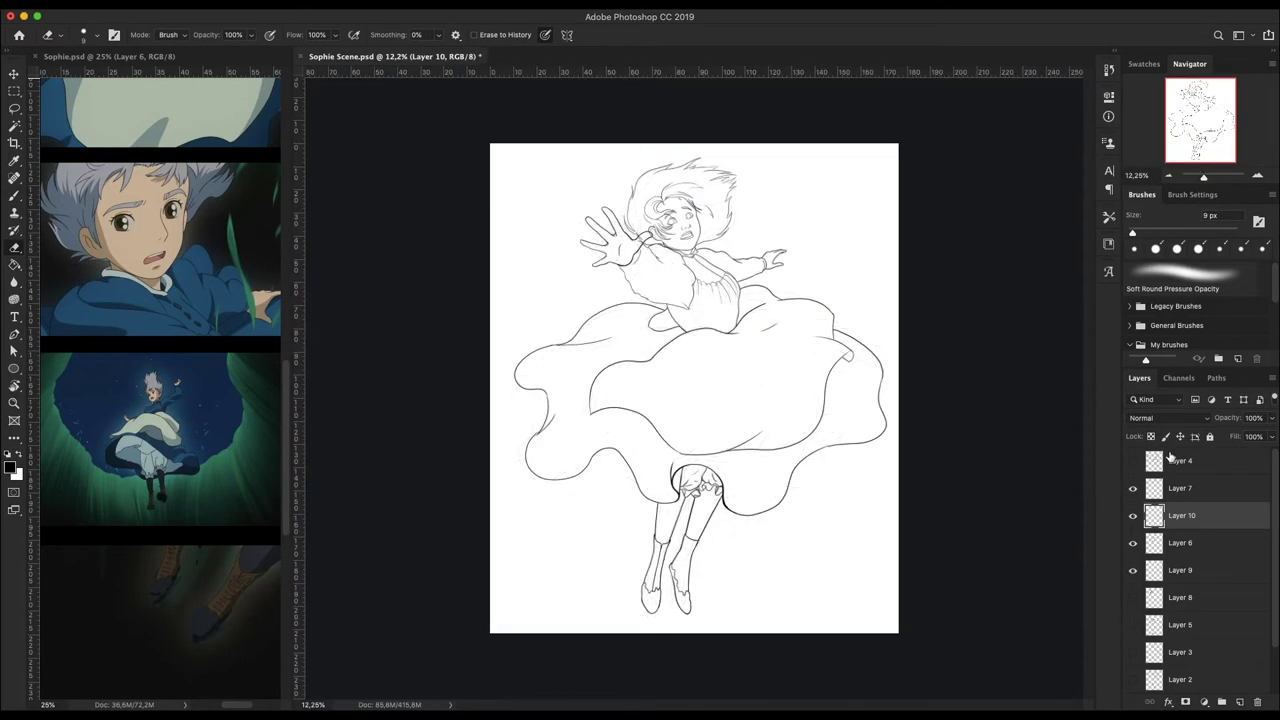
pyautogui.keyDown('shift'); pyautogui.click(1200, 488); pyautogui.keyUp('shift')
pyautogui.hotkey('ctrl', 'g')
pyautogui.hotkey('ctrl', 'j')
pyautogui.rightClick(1183, 488)
pyautogui.click(1140, 557)
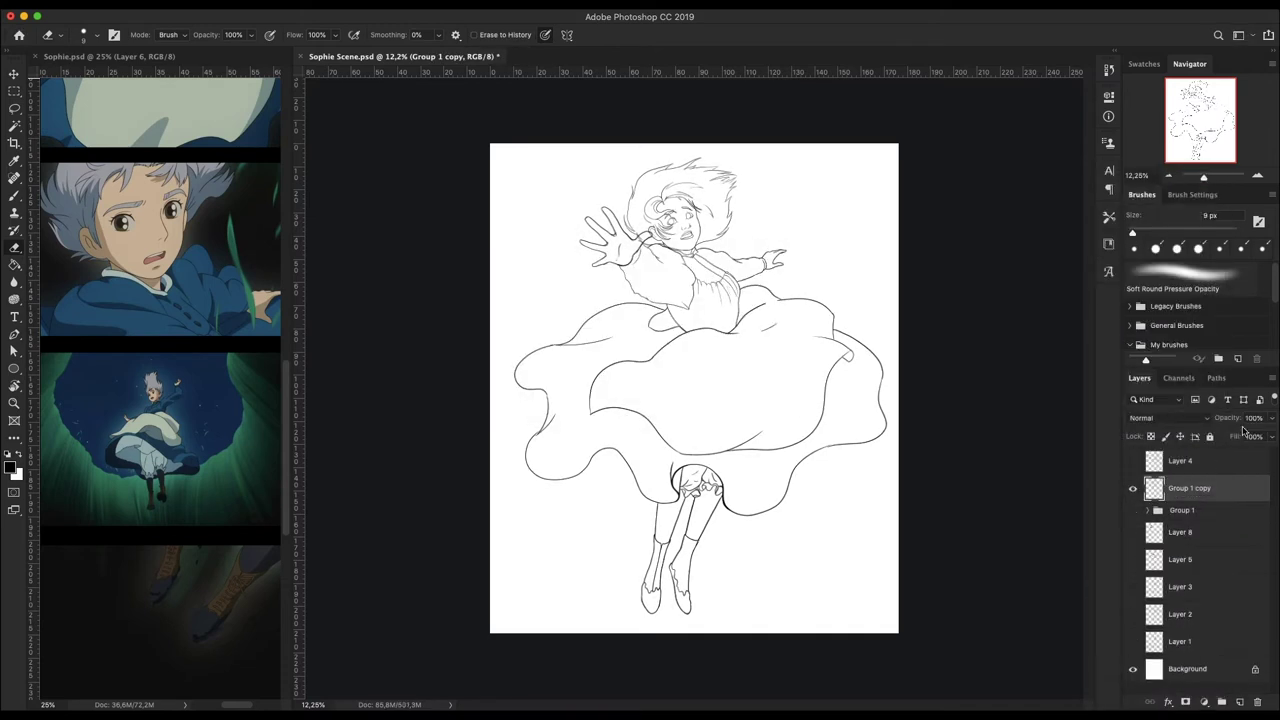
pyautogui.scroll(5, 624, 218)
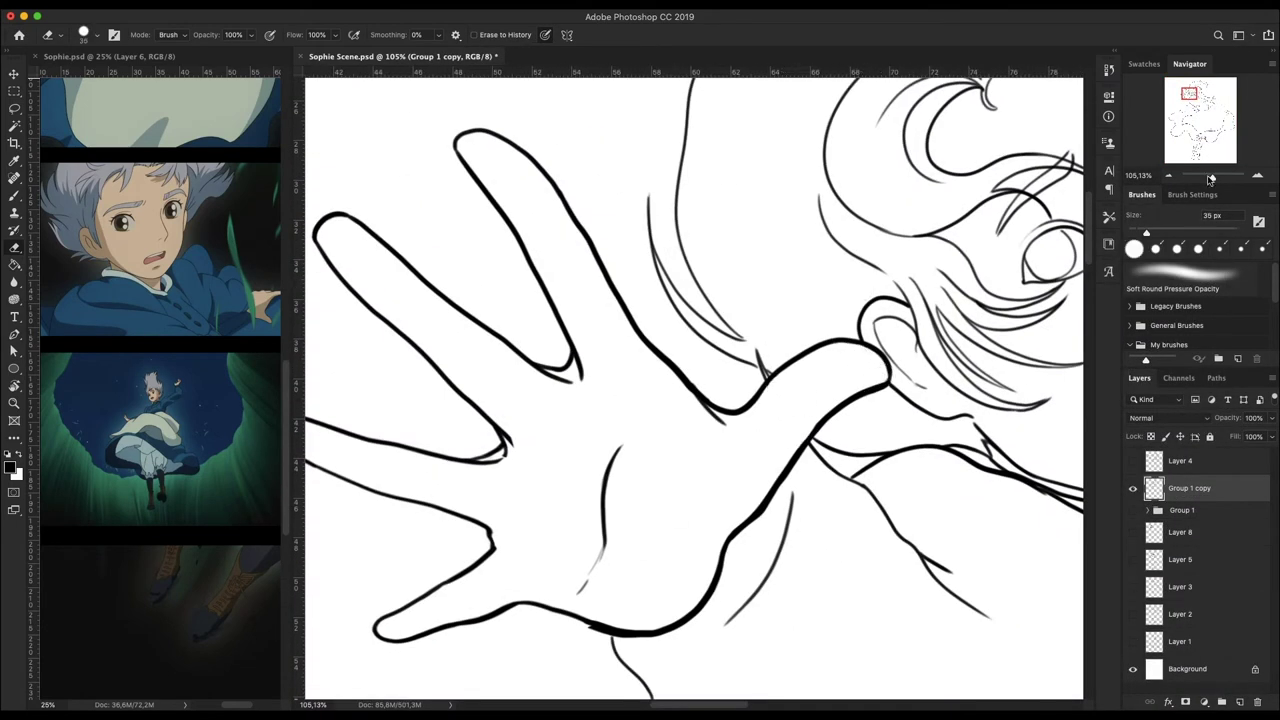
pyautogui.moveTo(1189, 95); pyautogui.dragTo(1196, 89)
pyautogui.press('[')
pyautogui.press('[')
pyautogui.press('[')
# - On Layer 11, trace heavier brush strokes over the face edge, sleeve, leg edge and skirt curve
pyautogui.click(14, 195)
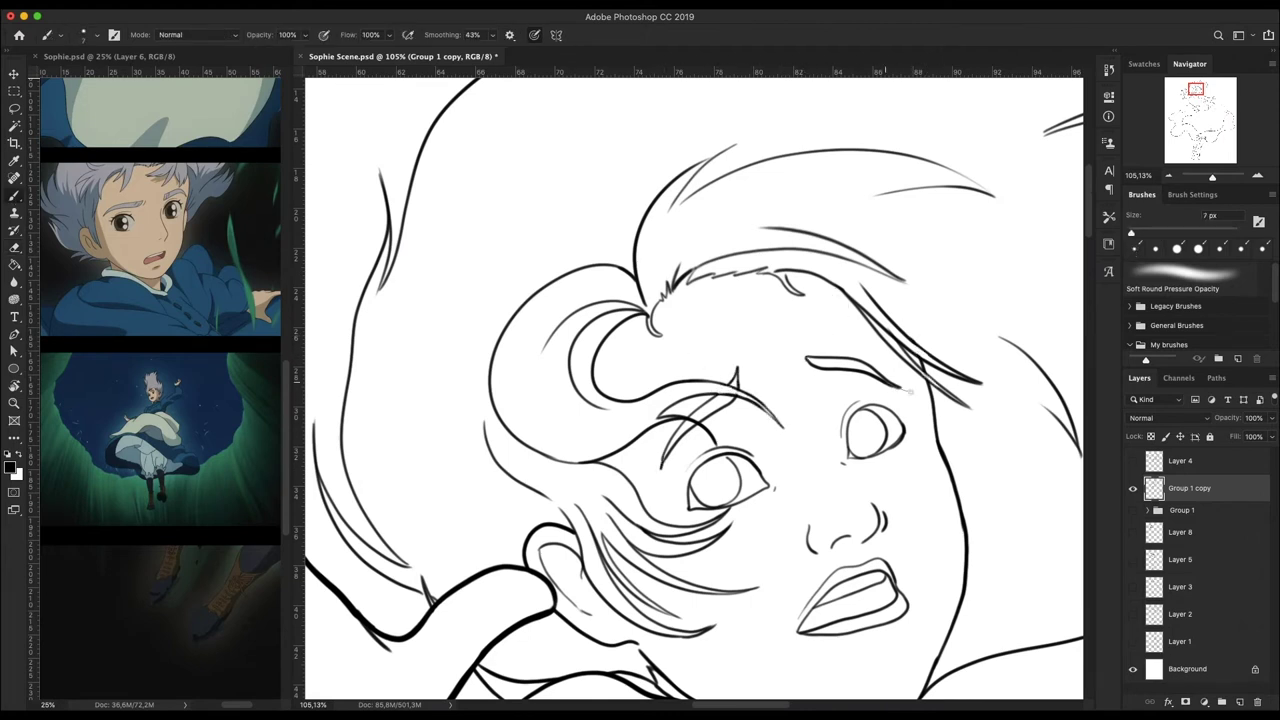
pyautogui.moveTo(414, 583); pyautogui.dragTo(430, 593)
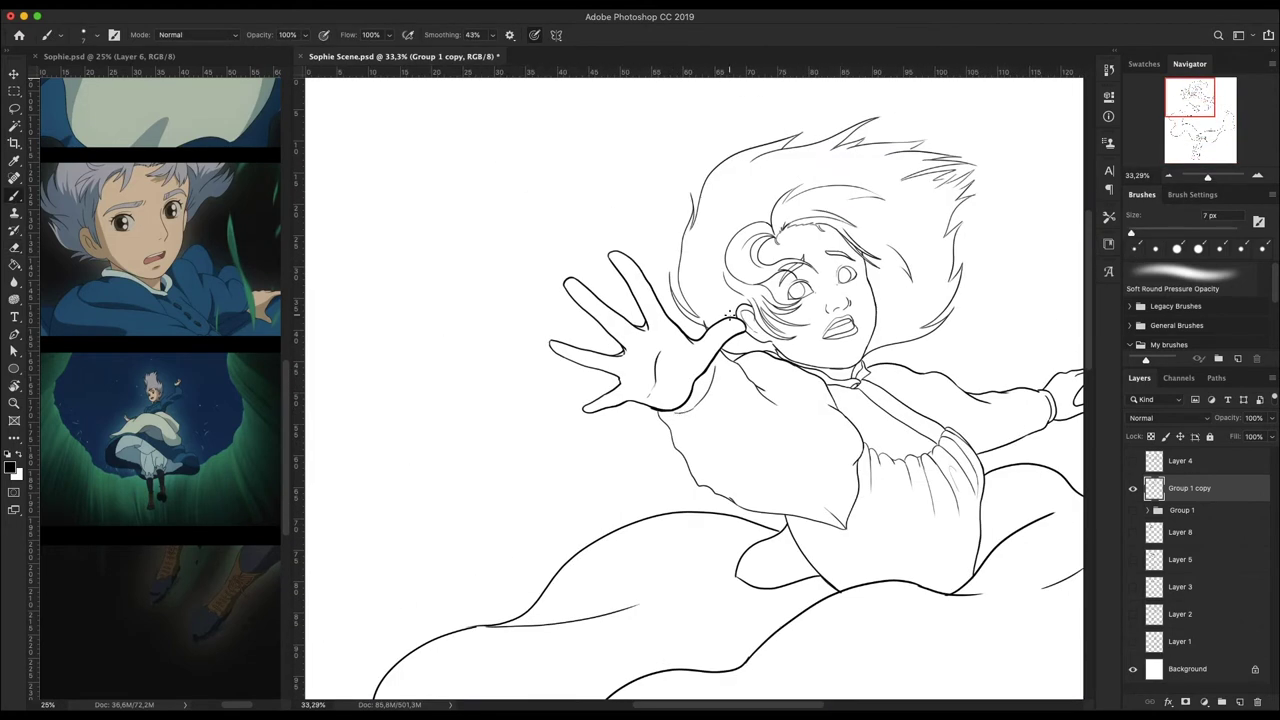
pyautogui.scroll(2, 702, 374)
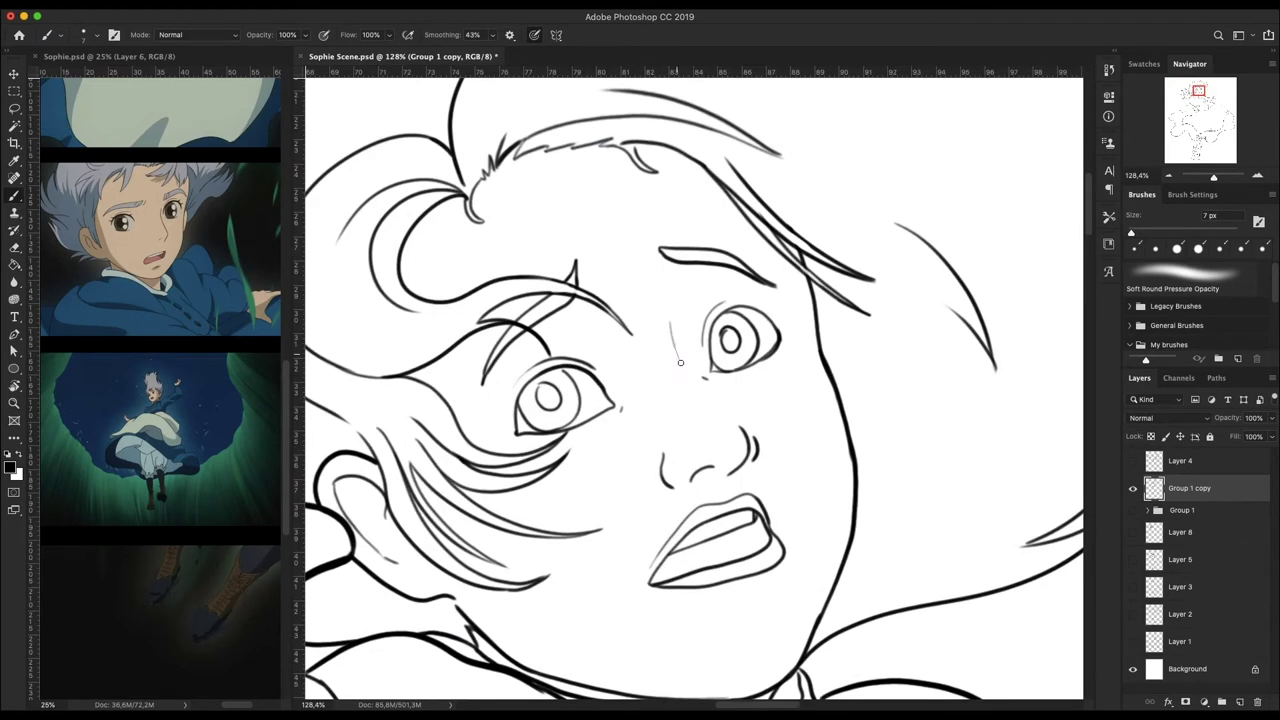
pyautogui.scroll(-2, 691, 181)
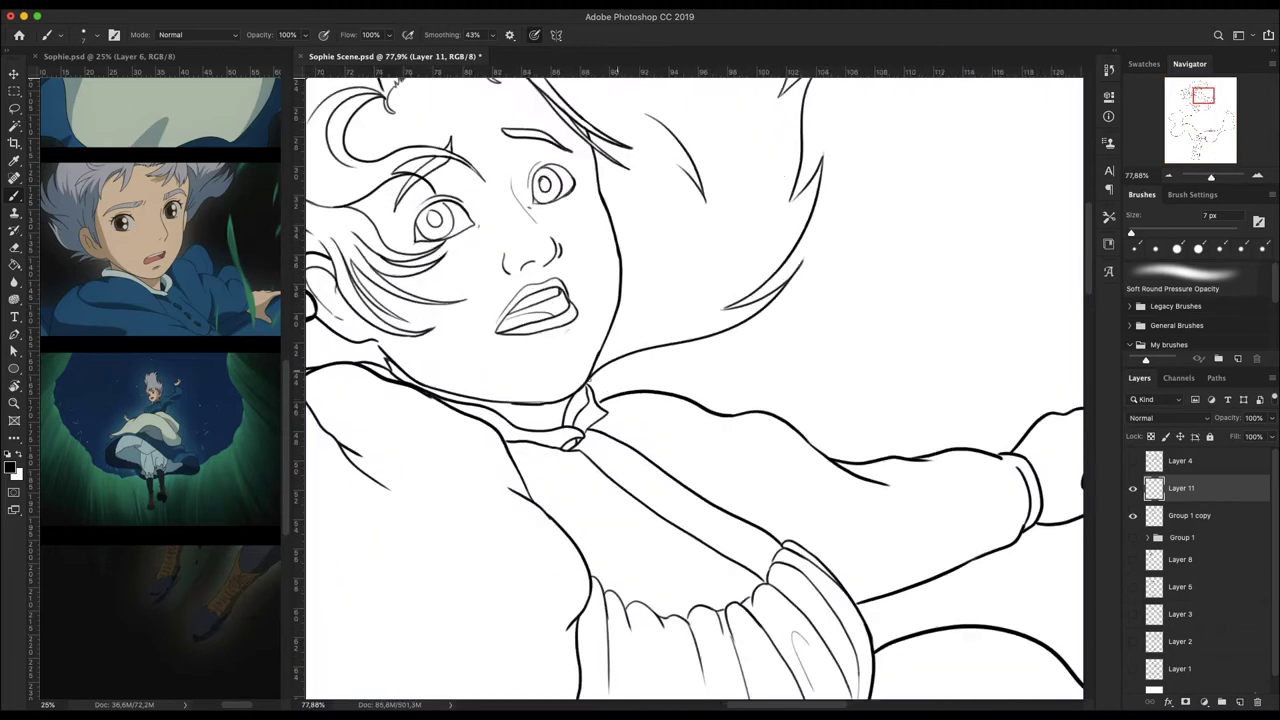
pyautogui.moveTo(598, 146); pyautogui.dragTo(608, 328)
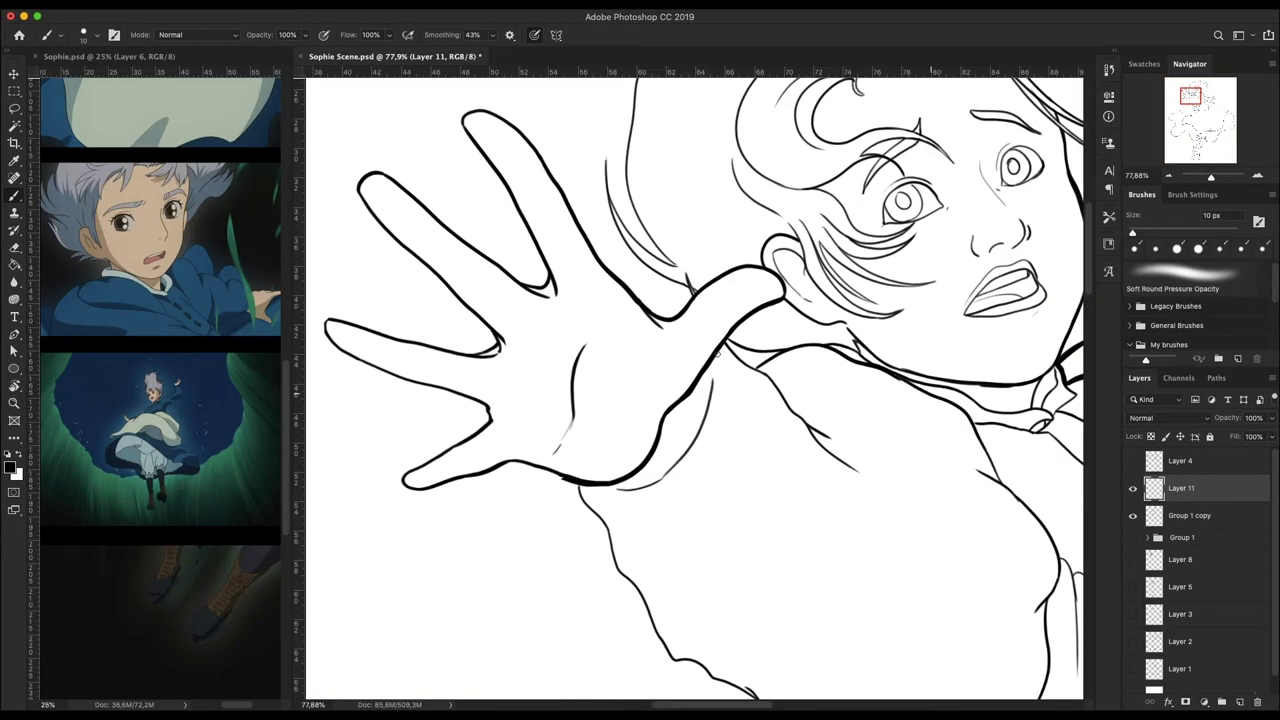
pyautogui.moveTo(530, 464); pyautogui.dragTo(643, 601)
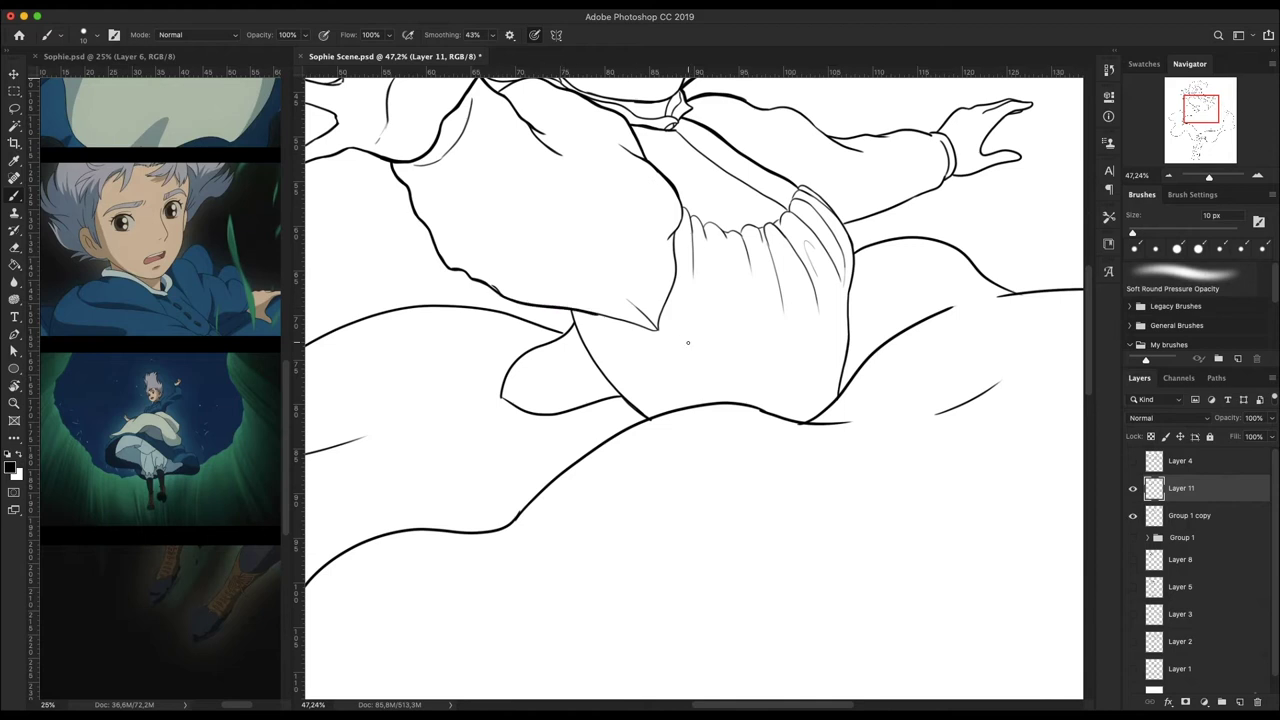
pyautogui.moveTo(568, 310); pyautogui.dragTo(646, 418)
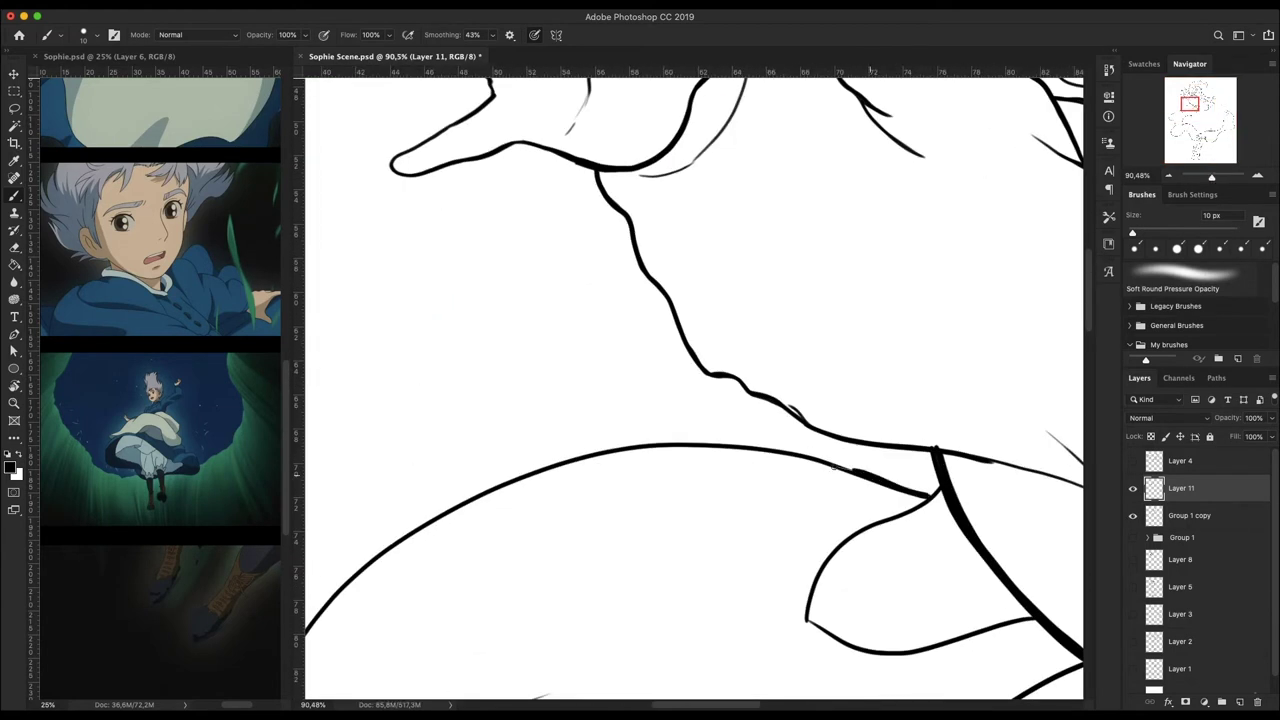
pyautogui.moveTo(578, 190)
pyautogui.mouseDown()
pyautogui.moveTo(396, 292)
pyautogui.moveTo(429, 367)
pyautogui.moveTo(420, 625)
pyautogui.mouseUp()
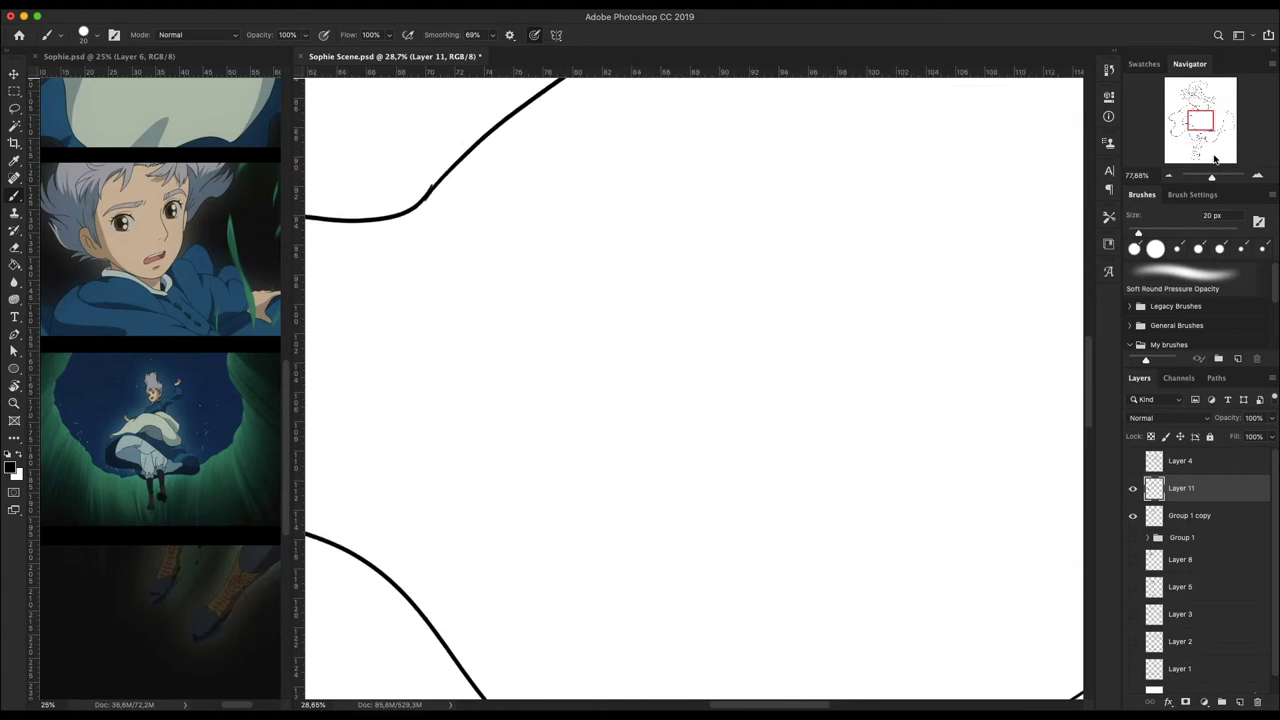
# - Retrace the lower-left, upper-left and bottom skirt curves with bold 20 px ink
pyautogui.moveTo(632, 234)
pyautogui.mouseDown()
pyautogui.moveTo(840, 545)
pyautogui.moveTo(372, 376)
pyautogui.mouseUp()
pyautogui.moveTo(1187, 136); pyautogui.dragTo(1174, 134)
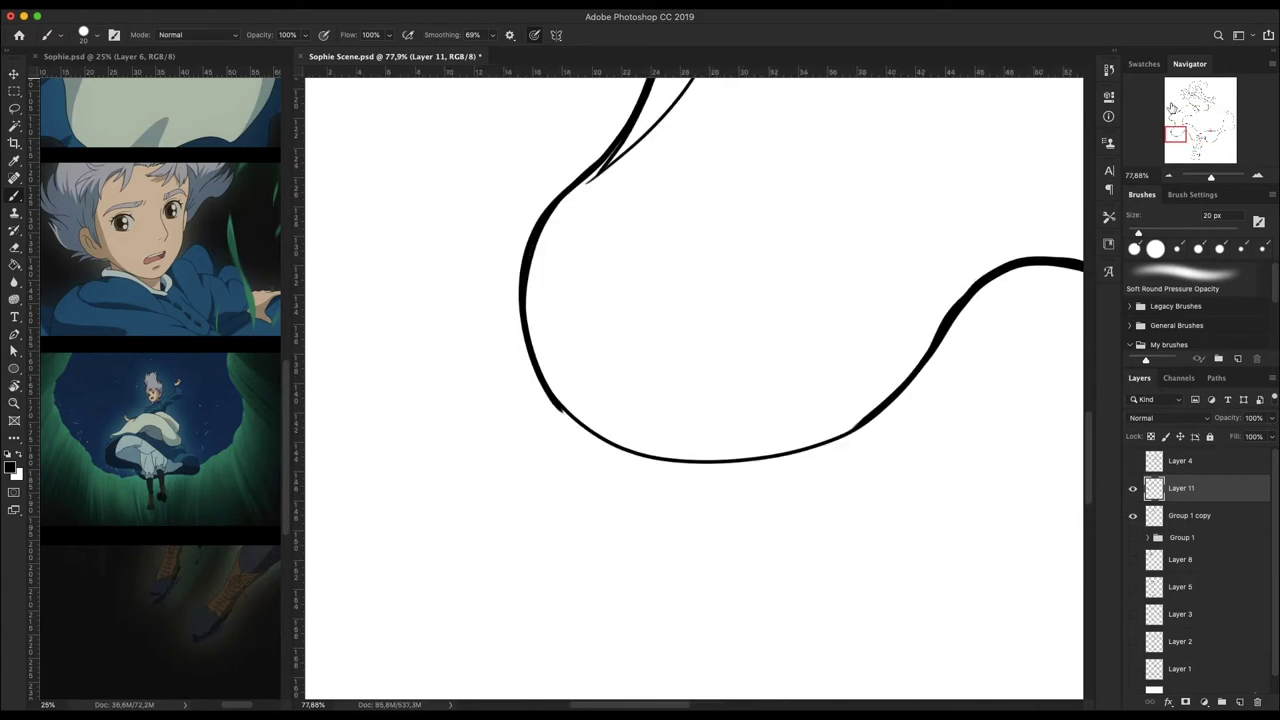
pyautogui.moveTo(582, 427); pyautogui.dragTo(905, 395)
pyautogui.moveTo(700, 298); pyautogui.dragTo(580, 412)
pyautogui.moveTo(1200, 160)
pyautogui.mouseDown()
pyautogui.moveTo(1210, 148)
pyautogui.moveTo(1209, 168)
pyautogui.mouseUp()
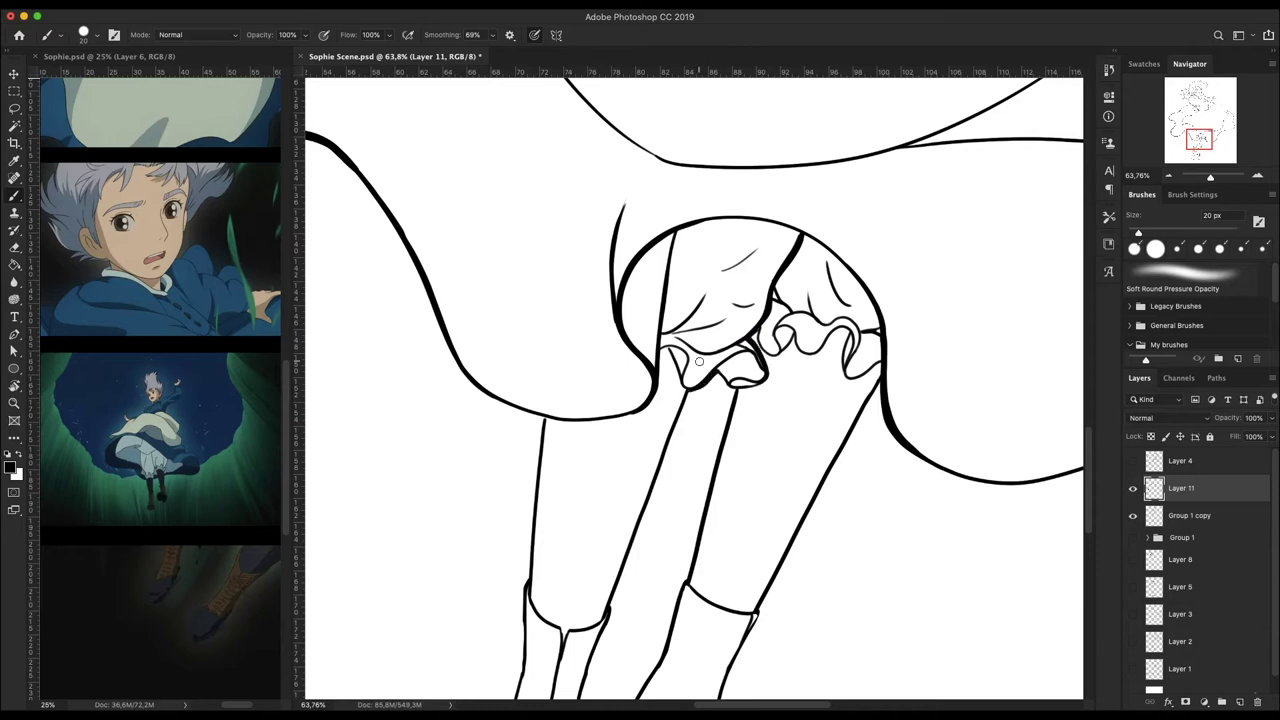
# - Thicken the inner, left and right leg outlines
pyautogui.moveTo(699, 361); pyautogui.dragTo(744, 136)
pyautogui.moveTo(726, 206); pyautogui.dragTo(622, 505)
pyautogui.moveTo(590, 198); pyautogui.dragTo(576, 356)
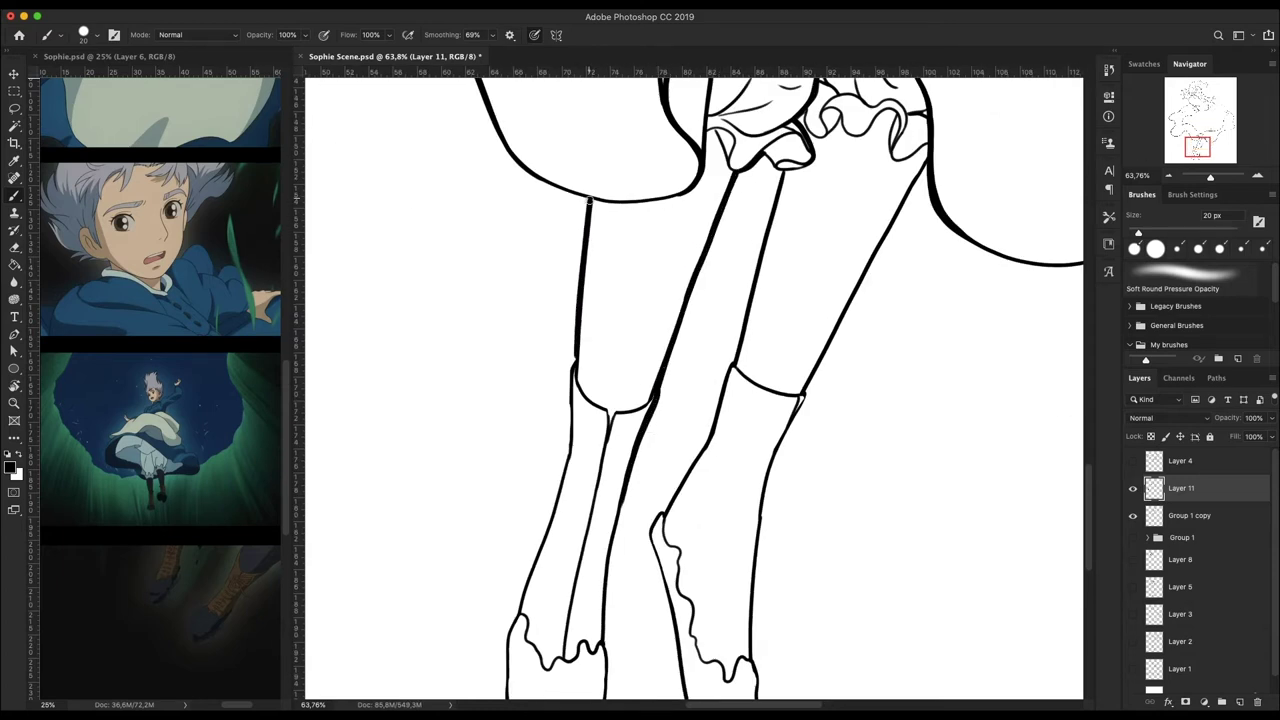
pyautogui.moveTo(568, 445)
pyautogui.mouseDown()
pyautogui.moveTo(517, 626)
pyautogui.moveTo(535, 637)
pyautogui.mouseUp()
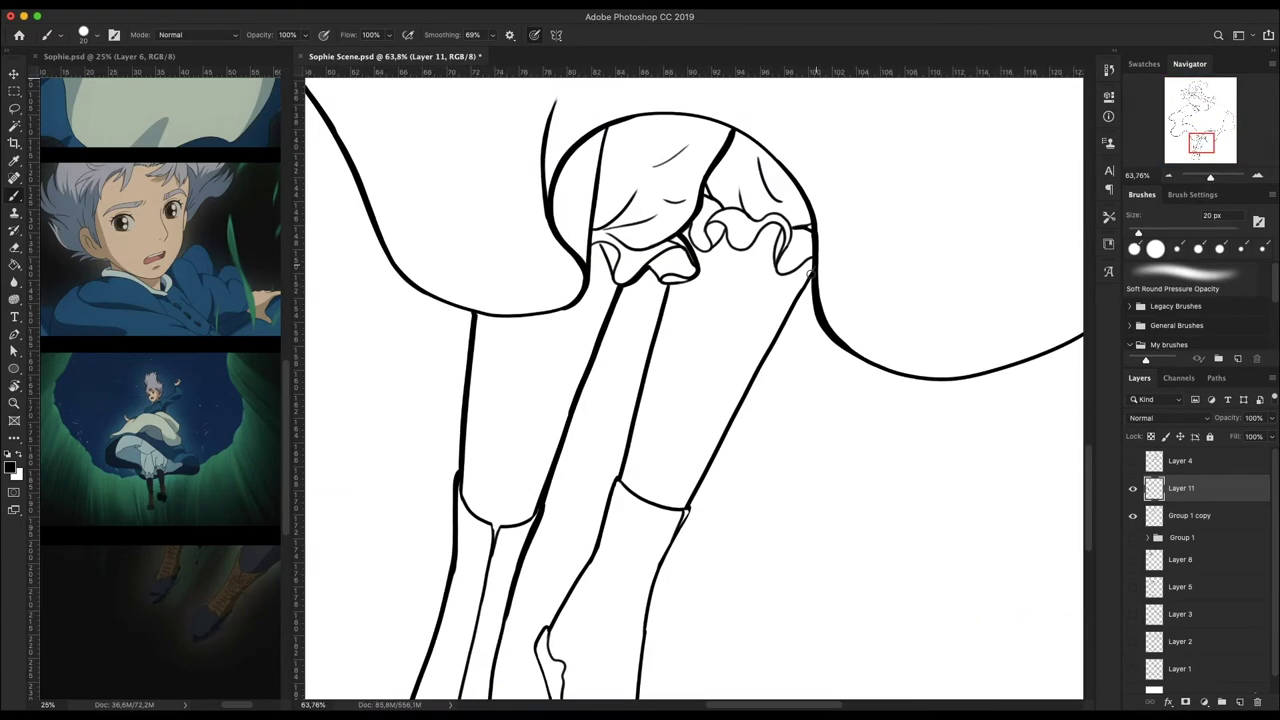
pyautogui.moveTo(688, 325); pyautogui.dragTo(636, 590)
# - Bolden the back line, left body line, and the right and lower skirt edges
pyautogui.moveTo(788, 305)
pyautogui.mouseDown()
pyautogui.moveTo(832, 345)
pyautogui.moveTo(836, 455)
pyautogui.mouseUp()
pyautogui.moveTo(535, 233); pyautogui.dragTo(630, 292)
pyautogui.moveTo(460, 200); pyautogui.dragTo(457, 390)
pyautogui.moveTo(836, 410); pyautogui.dragTo(1012, 528)
pyautogui.moveTo(1229, 111); pyautogui.dragTo(1229, 122)
pyautogui.moveTo(1020, 342); pyautogui.dragTo(1035, 536)
pyautogui.moveTo(1229, 122); pyautogui.dragTo(1229, 136)
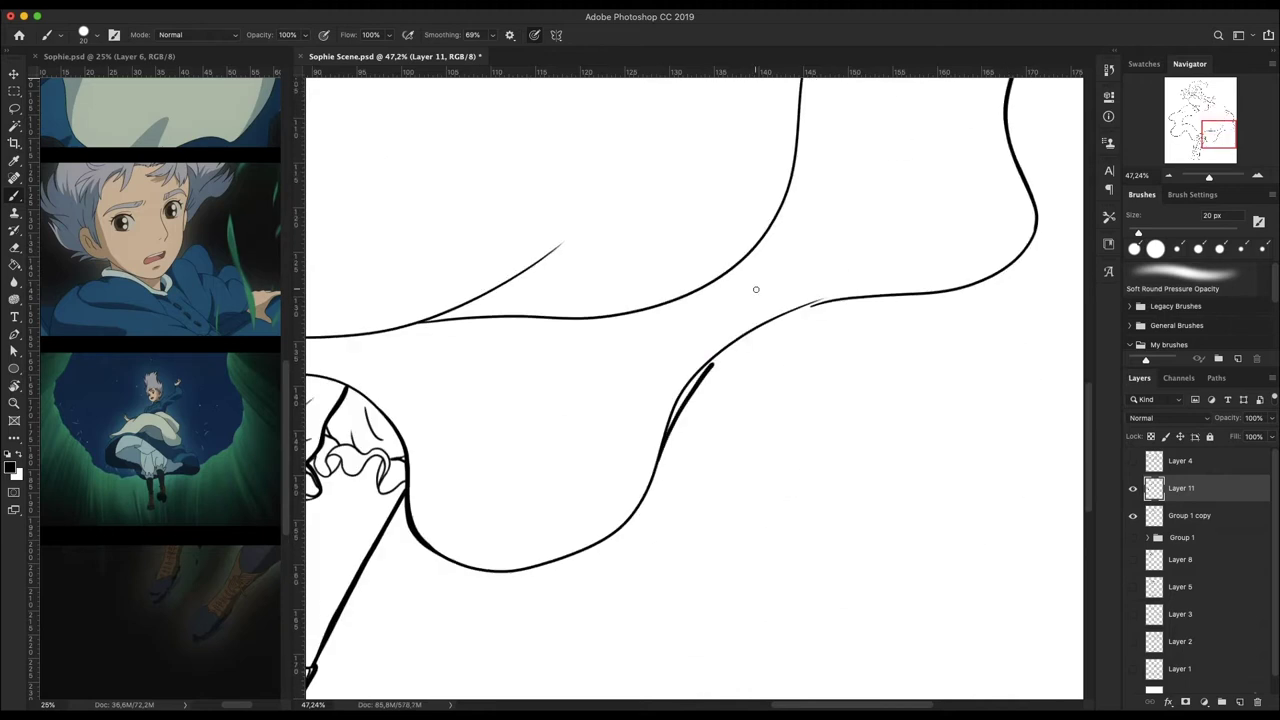
pyautogui.moveTo(966, 288); pyautogui.dragTo(672, 408)
# - Ink the collar curve boldly, then set a 9 px Eraser for cleanup
pyautogui.press('e')
pyautogui.hotkey('ctrl', '0')
pyautogui.scroll(5, 611, 291)
pyautogui.press('b')
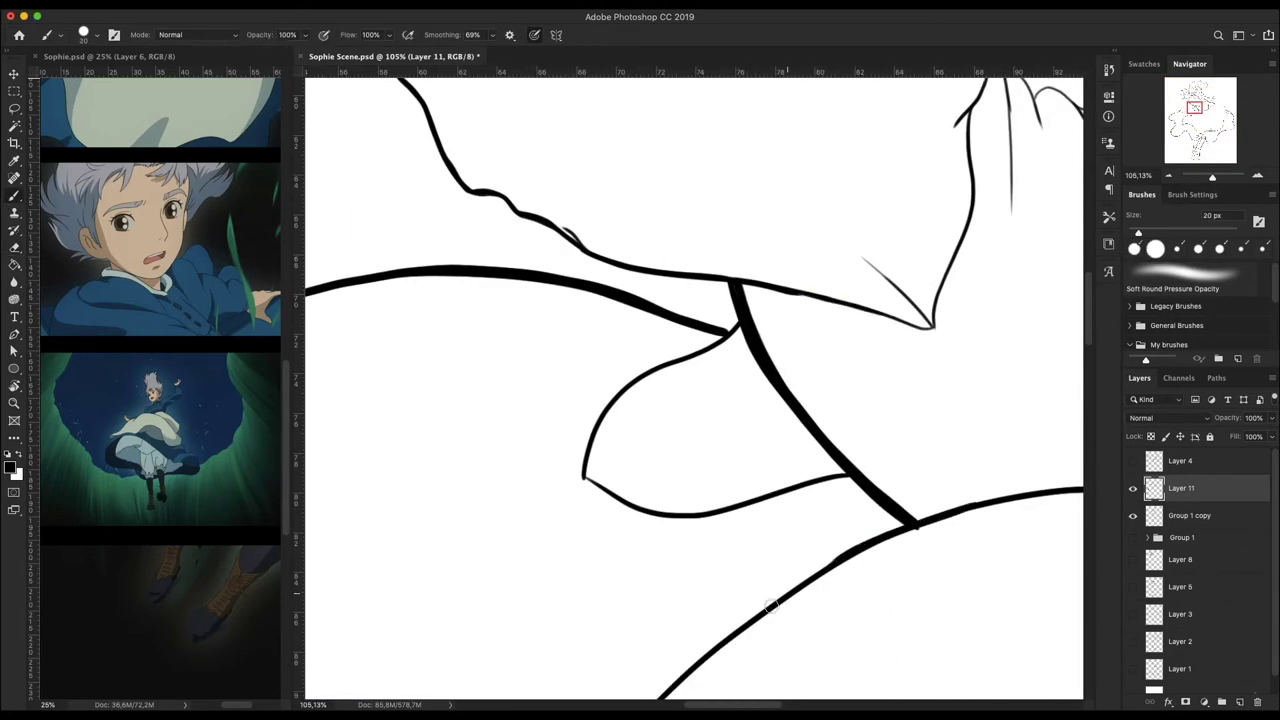
pyautogui.hotkey('ctrl', '0')
pyautogui.scroll(5, 418, 291)
pyautogui.hotkey('ctrl', '0')
pyautogui.scroll(3, 800, 300)
pyautogui.moveTo(840, 278); pyautogui.dragTo(702, 516)
pyautogui.press('e')
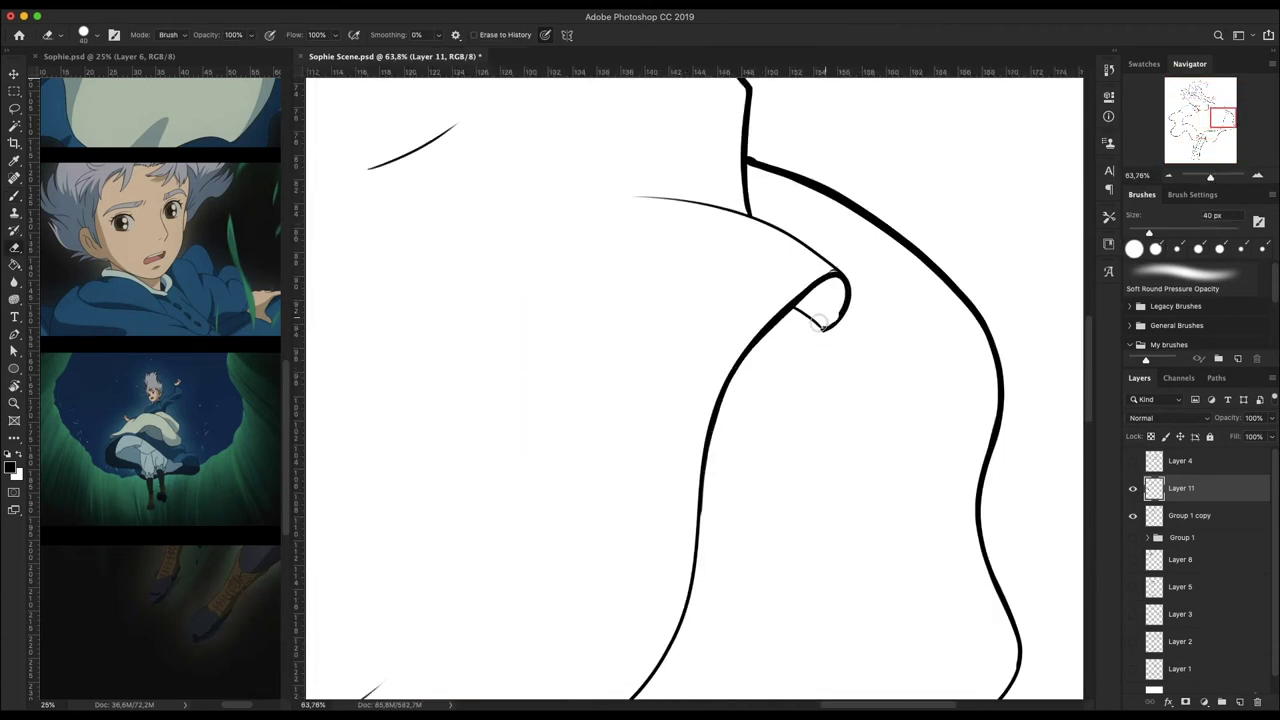
pyautogui.click(1134, 248)
pyautogui.hotkey('ctrl', '0')
# - Draw a thick hair curl, spiky strands, and the long vertical and outer hair outlines
pyautogui.moveTo(1185, 176); pyautogui.dragTo(1215, 175)
pyautogui.press('b')
pyautogui.moveTo(660, 210); pyautogui.dragTo(738, 270)
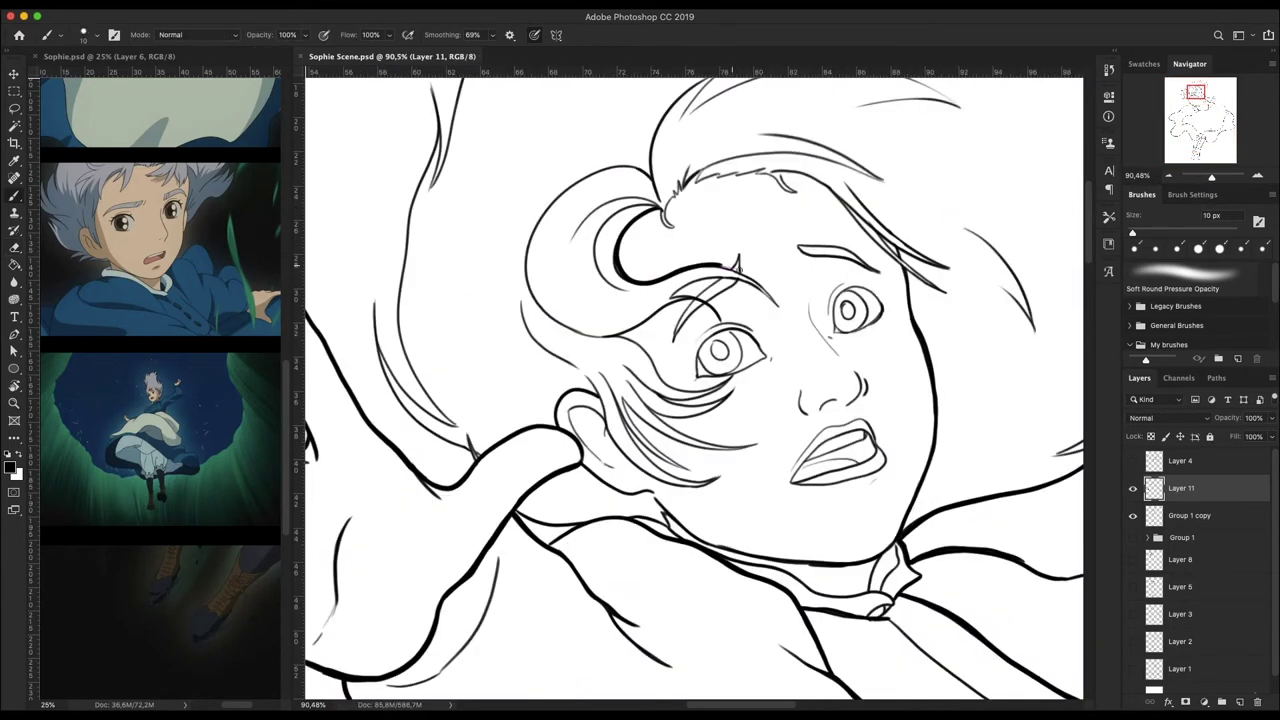
pyautogui.moveTo(820, 178)
pyautogui.mouseDown()
pyautogui.moveTo(990, 278)
pyautogui.moveTo(870, 450)
pyautogui.mouseUp()
pyautogui.hotkey('ctrl', '-')
pyautogui.moveTo(1212, 175); pyautogui.dragTo(1213, 177)
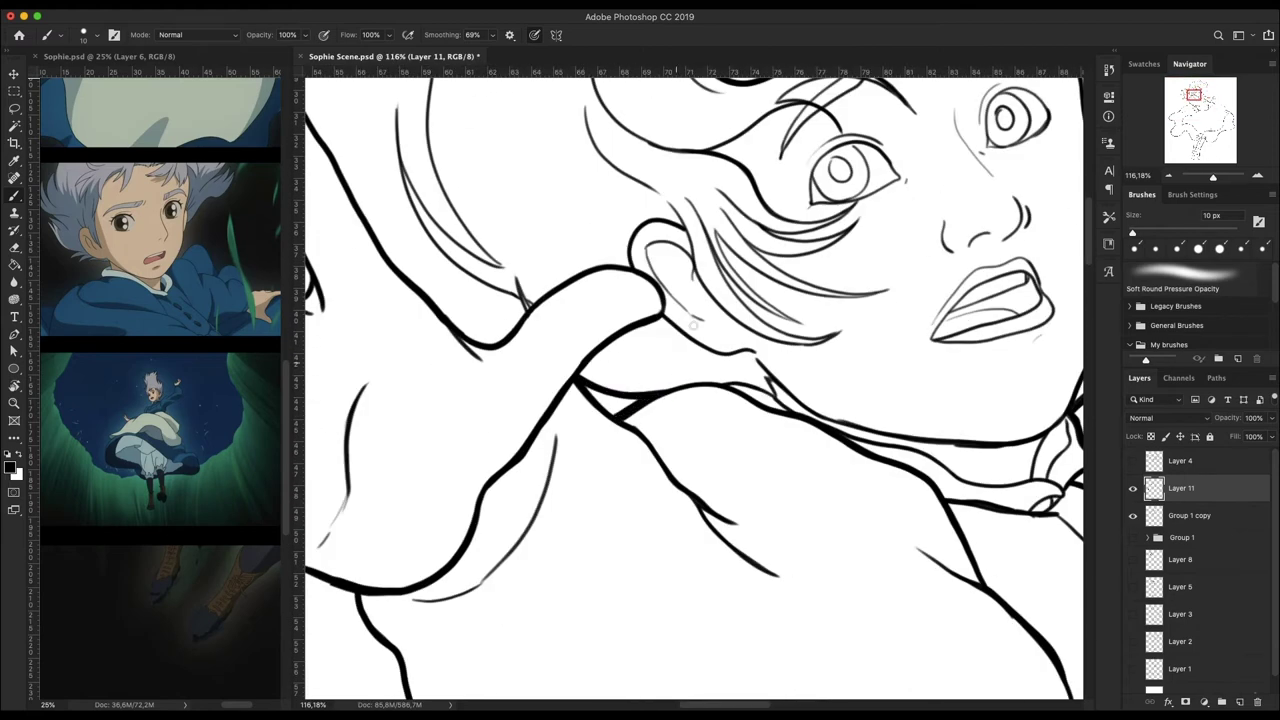
pyautogui.moveTo(510, 251)
pyautogui.mouseDown()
pyautogui.moveTo(412, 200)
pyautogui.moveTo(396, 106)
pyautogui.mouseUp()
pyautogui.scroll(5, 701, 143)
pyautogui.hscroll(-4, 701, 143)
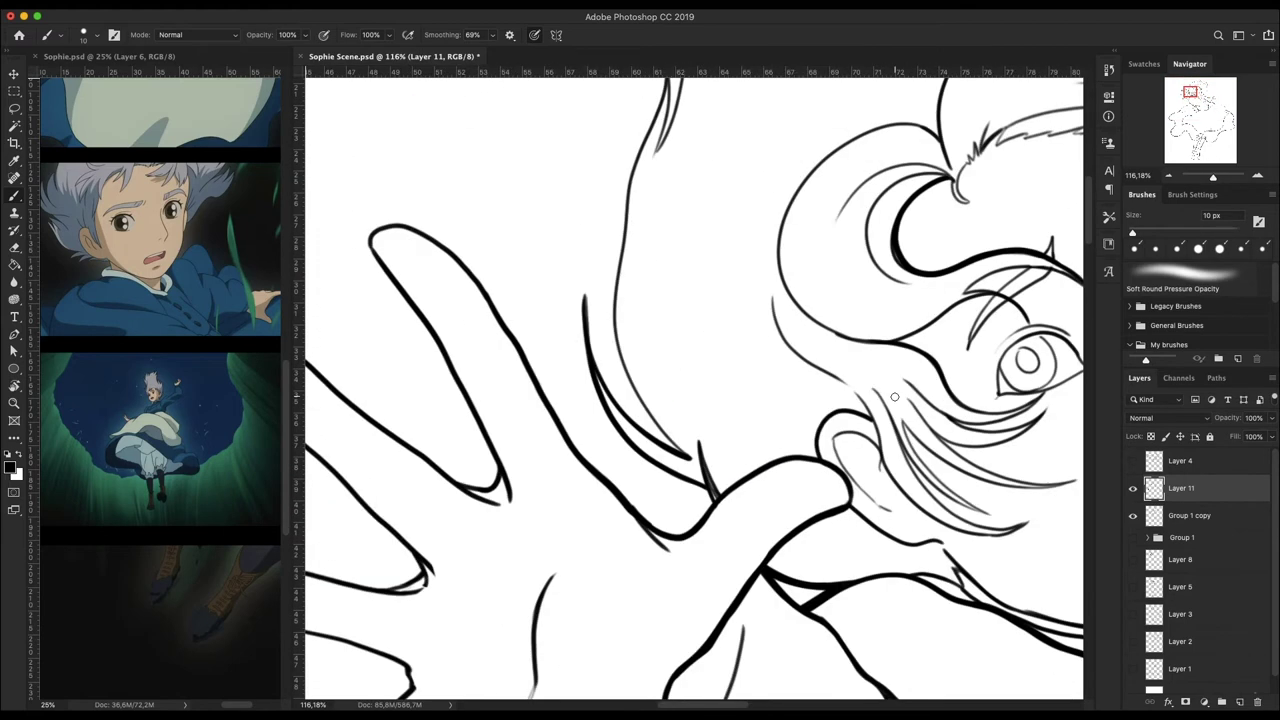
pyautogui.moveTo(674, 84)
pyautogui.mouseDown()
pyautogui.moveTo(624, 390)
pyautogui.moveTo(704, 520)
pyautogui.mouseUp()
pyautogui.scroll(5, 700, 300)
pyautogui.scroll(-2, 700, 300)
pyautogui.moveTo(480, 495); pyautogui.dragTo(790, 225)
# - Add several thin hair strands across the upper right of the head
pyautogui.moveTo(638, 313); pyautogui.dragTo(866, 240)
pyautogui.moveTo(838, 252); pyautogui.dragTo(1000, 182)
pyautogui.moveTo(858, 278); pyautogui.dragTo(966, 238)
pyautogui.moveTo(902, 274); pyautogui.dragTo(1068, 250)
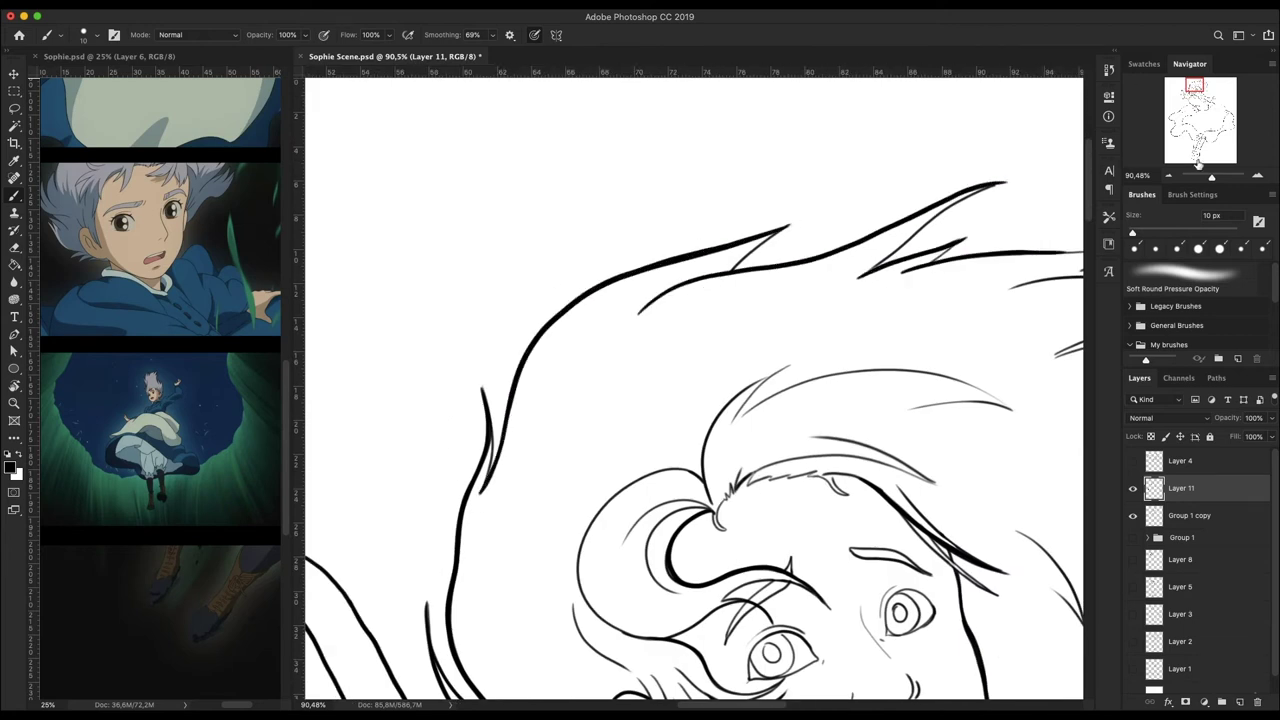
pyautogui.hscroll(6, 900, 260)
pyautogui.moveTo(736, 205); pyautogui.dragTo(814, 196)
pyautogui.moveTo(758, 226); pyautogui.dragTo(908, 243)
pyautogui.moveTo(795, 253); pyautogui.dragTo(955, 268)
pyautogui.moveTo(730, 310); pyautogui.dragTo(898, 278)
pyautogui.moveTo(888, 280); pyautogui.dragTo(828, 307)
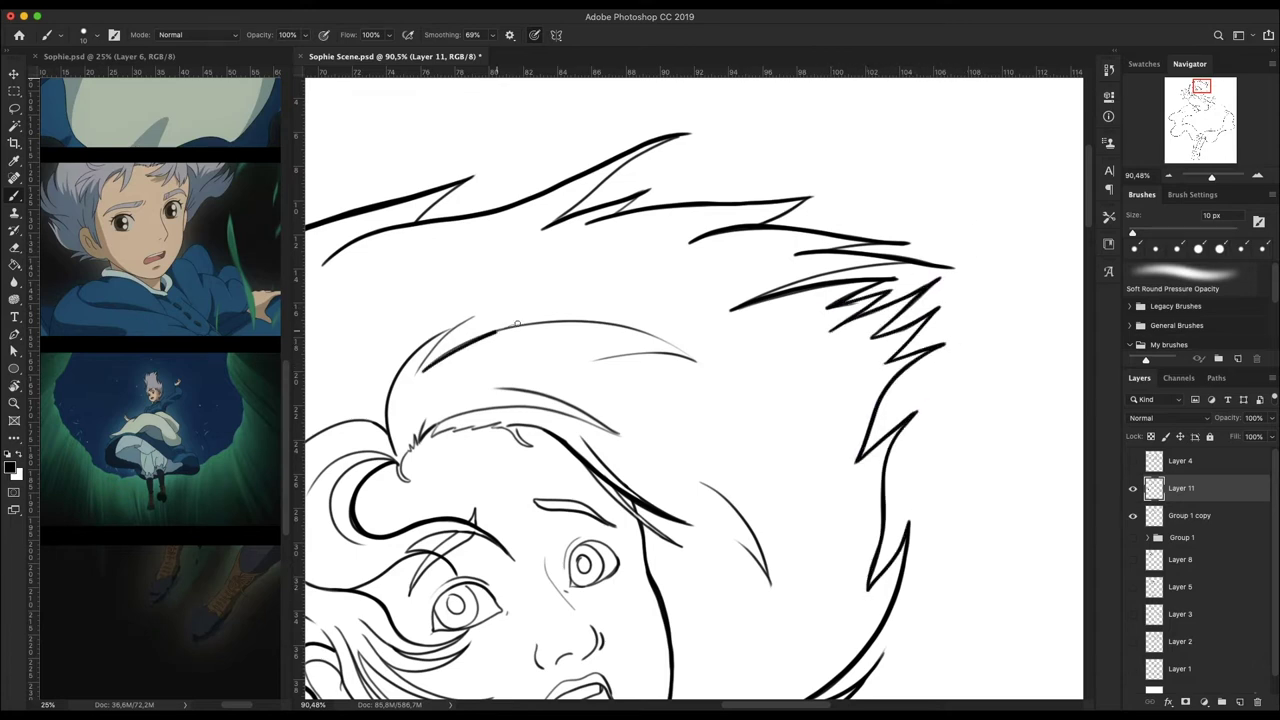
# - Bolden the right eye outline and the upper edge of the left eye
pyautogui.hscroll(-10, 517, 323)
pyautogui.moveTo(651, 372)
pyautogui.mouseDown()
pyautogui.moveTo(636, 365)
pyautogui.moveTo(600, 426)
pyautogui.mouseUp()
pyautogui.scroll(5, 660, 375)
pyautogui.scroll(-3, 600, 426)
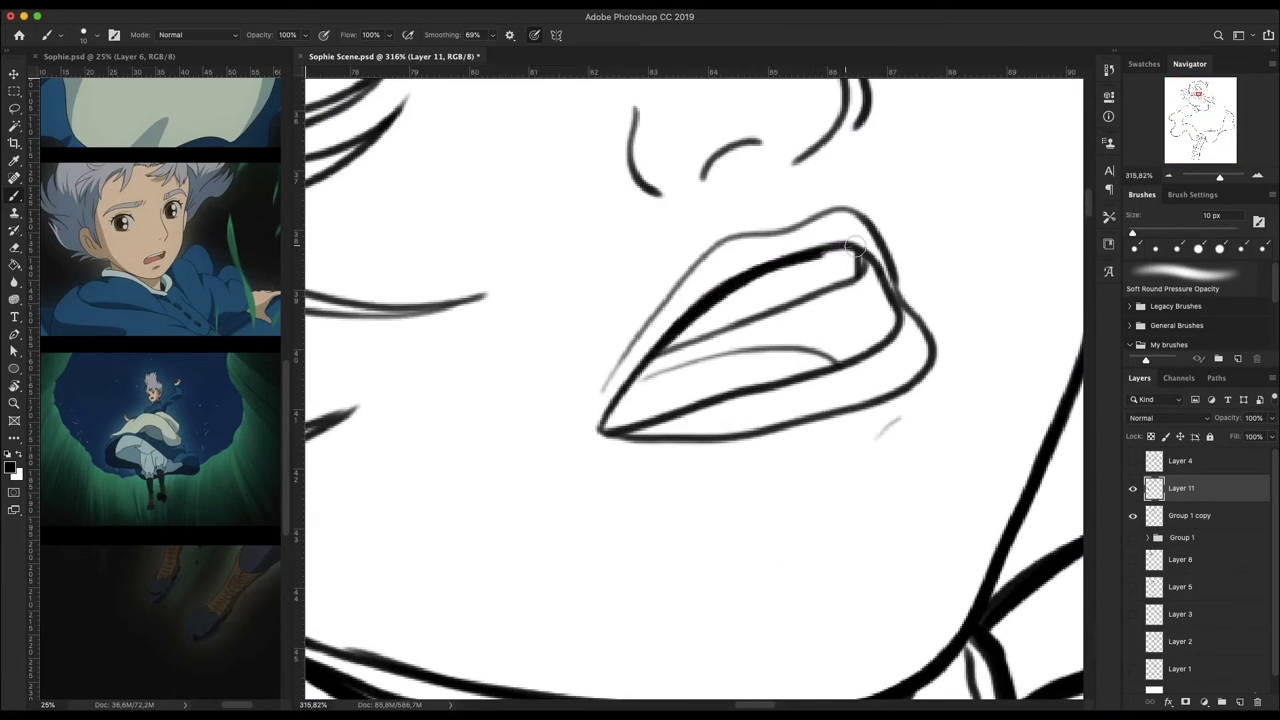
pyautogui.moveTo(816, 338); pyautogui.dragTo(922, 280)
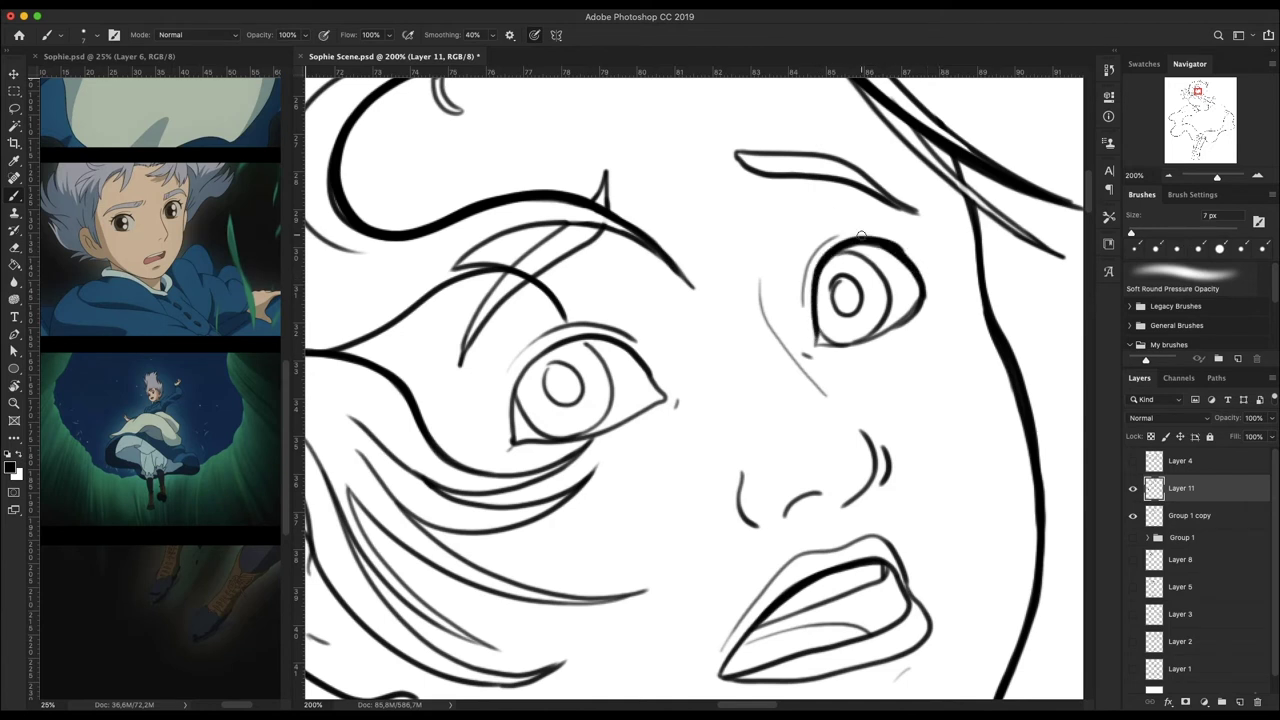
pyautogui.moveTo(589, 338); pyautogui.dragTo(506, 442)
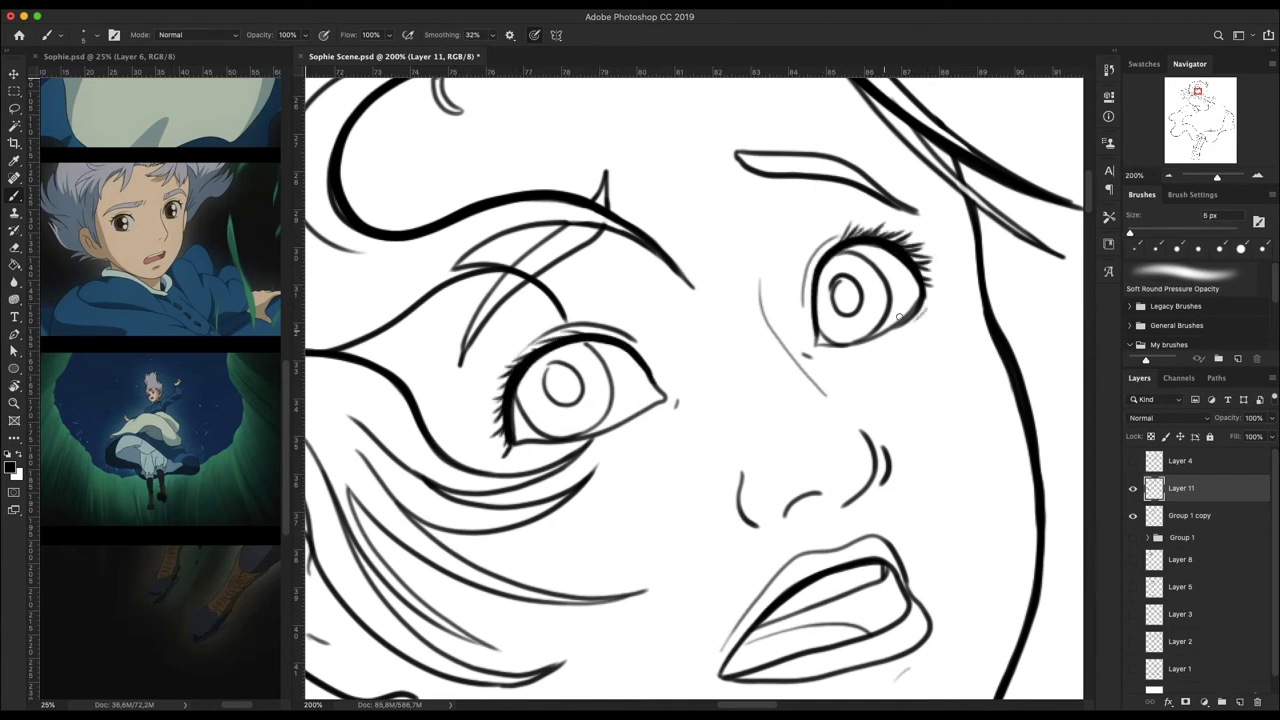
pyautogui.scroll(-5, 545, 449)
pyautogui.scroll(5, 712, 252)
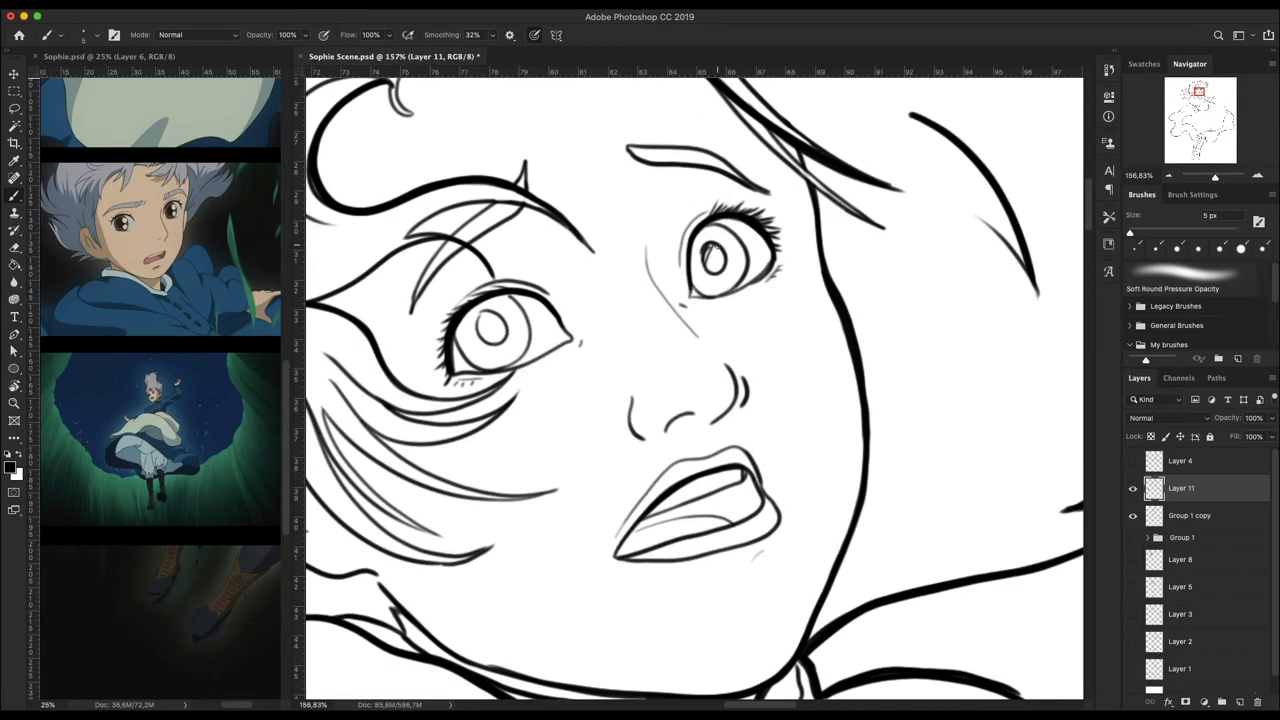
pyautogui.scroll(-5, 567, 311)
pyautogui.scroll(4, 626, 353)
# - With a larger brush, re-ink the upper arm, index and middle fingers, thumb and palm
pyautogui.press(']')
pyautogui.press(']')
pyautogui.press(']')
pyautogui.moveTo(450, 285); pyautogui.dragTo(606, 325)
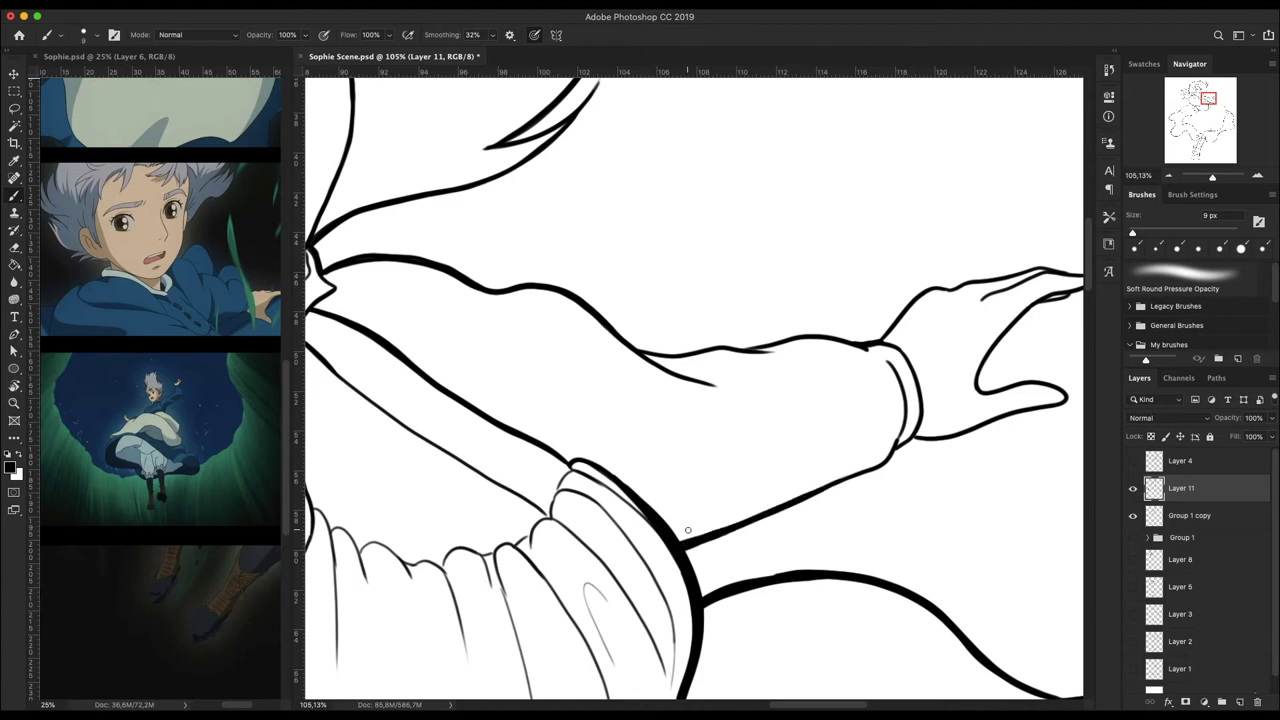
pyautogui.scroll(-5, 310, 293)
pyautogui.scroll(3, 700, 320)
pyautogui.scroll(2, 700, 320)
pyautogui.press(']')
pyautogui.press(']')
pyautogui.press(']')
pyautogui.moveTo(698, 330)
pyautogui.mouseDown()
pyautogui.moveTo(565, 248)
pyautogui.moveTo(545, 305)
pyautogui.moveTo(635, 405)
pyautogui.mouseUp()
pyautogui.moveTo(585, 110)
pyautogui.mouseDown()
pyautogui.moveTo(650, 122)
pyautogui.moveTo(832, 375)
pyautogui.mouseUp()
pyautogui.moveTo(412, 370)
pyautogui.mouseDown()
pyautogui.moveTo(635, 405)
pyautogui.moveTo(625, 490)
pyautogui.moveTo(512, 578)
pyautogui.moveTo(766, 582)
pyautogui.mouseUp()
pyautogui.moveTo(1212, 176); pyautogui.dragTo(1203, 176)
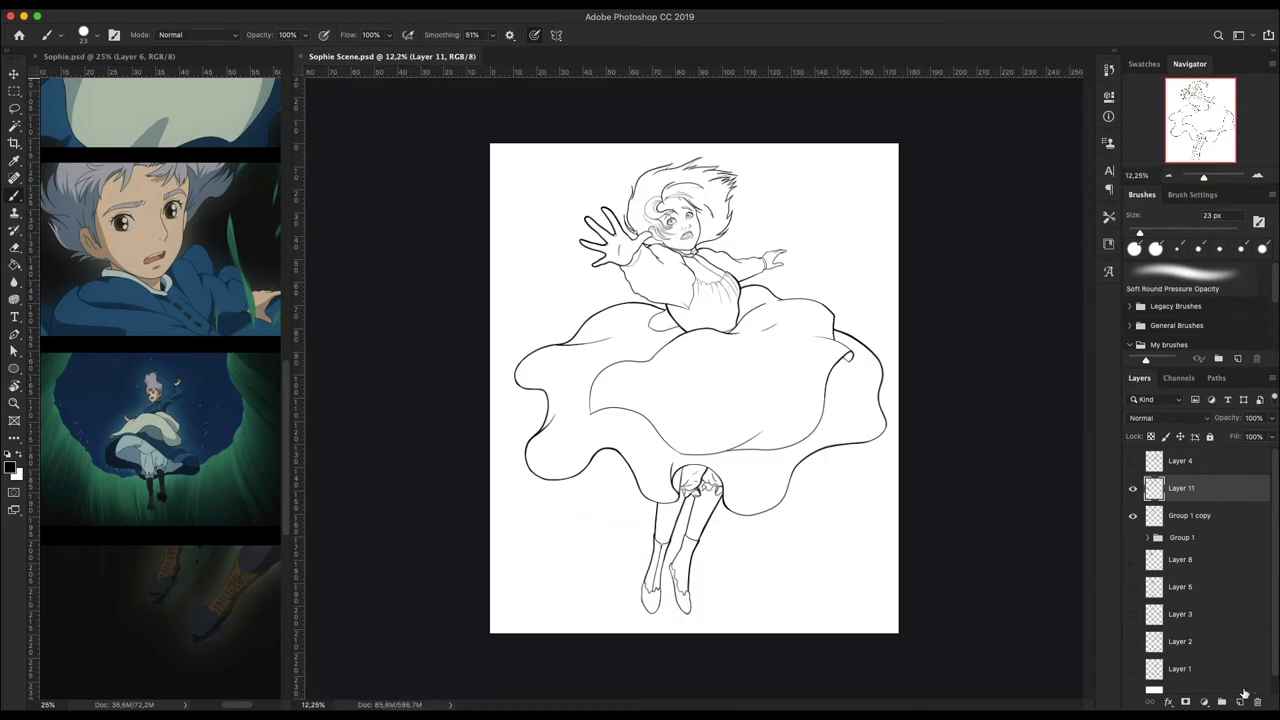
# - Add a new layer and paint four lace dashes down the left boot
pyautogui.click(1240, 700)
pyautogui.scroll(5, 680, 572)
pyautogui.scroll(2, 680, 572)
pyautogui.moveTo(533, 423); pyautogui.dragTo(584, 432)
pyautogui.moveTo(521, 462); pyautogui.dragTo(580, 474)
pyautogui.moveTo(512, 508); pyautogui.dragTo(568, 522)
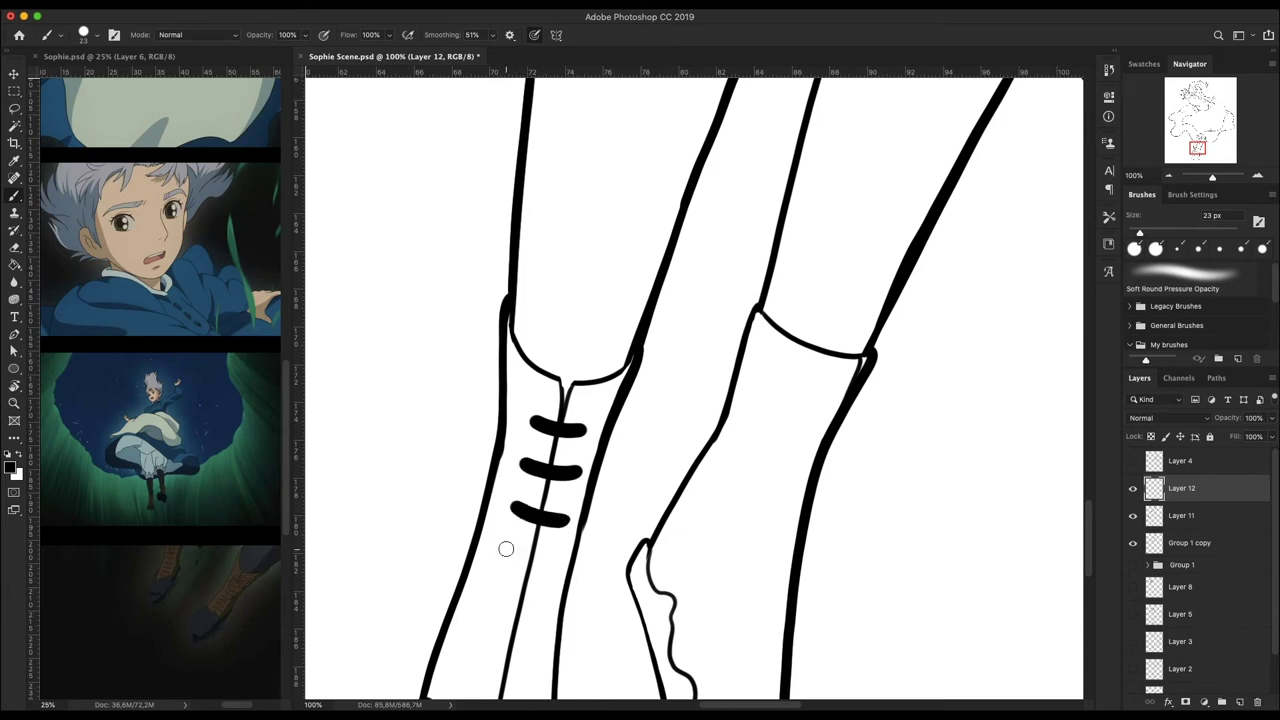
pyautogui.moveTo(506, 549); pyautogui.dragTo(558, 562)
# - Paint four more lace dashes down the boot fronts, reaching the right boot
pyautogui.scroll(-3, 530, 580)
pyautogui.moveTo(546, 435); pyautogui.dragTo(600, 445)
pyautogui.moveTo(536, 476); pyautogui.dragTo(592, 487)
pyautogui.moveTo(528, 515); pyautogui.dragTo(590, 525)
pyautogui.moveTo(525, 552); pyautogui.dragTo(585, 565)
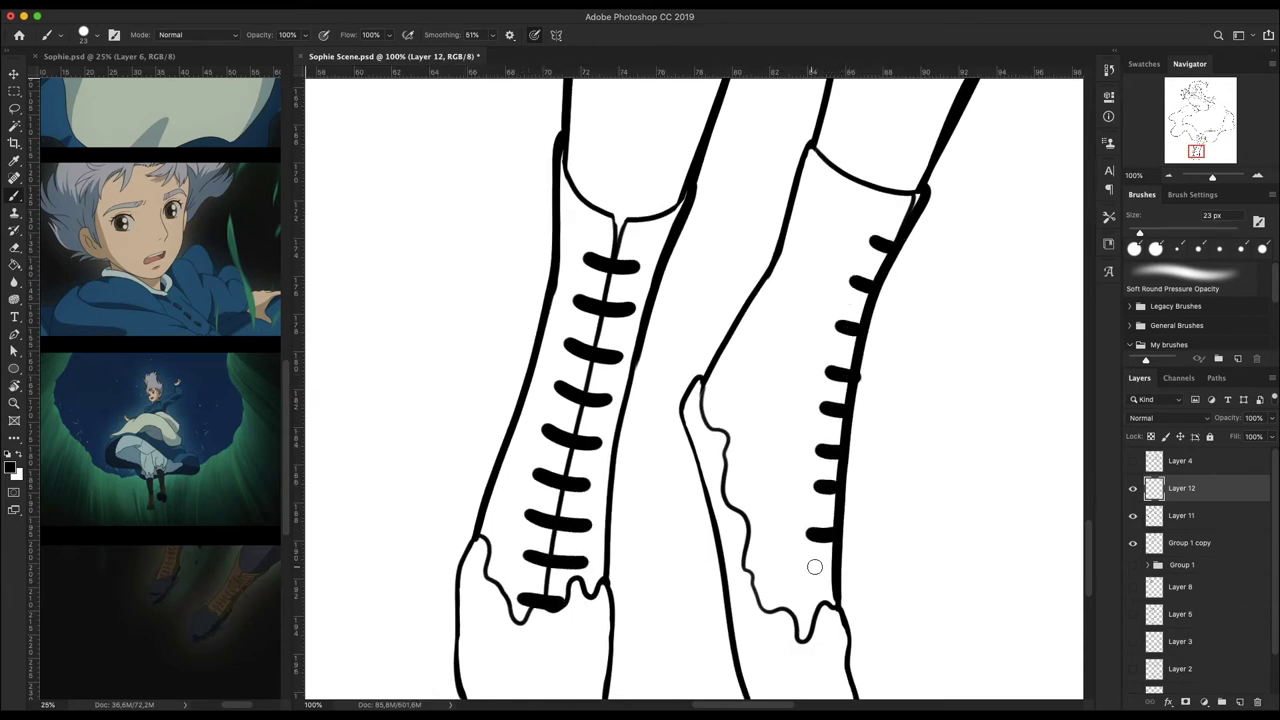
pyautogui.scroll(-5, 815, 567)
pyautogui.scroll(6, 520, 300)
# - Hollow out each lace dash on the left boot with the Eraser
pyautogui.press('e')
pyautogui.moveTo(470, 155); pyautogui.dragTo(560, 170)
pyautogui.moveTo(450, 240); pyautogui.dragTo(481, 250)
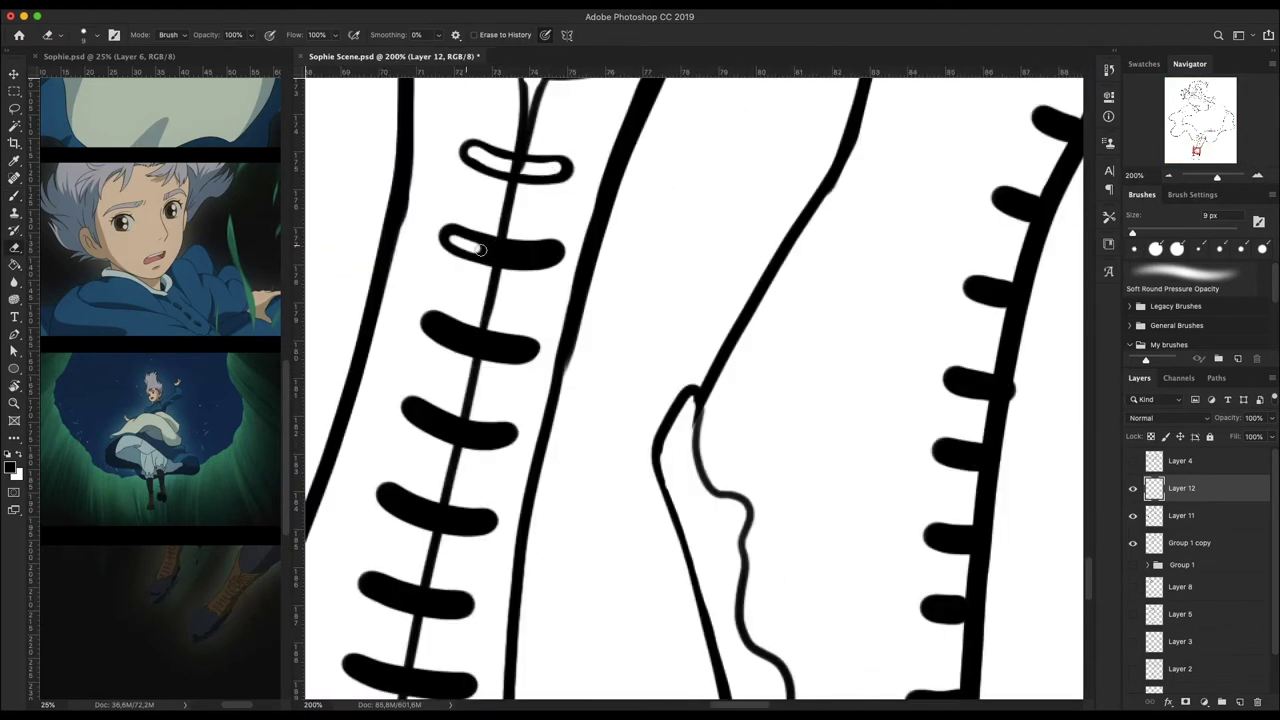
pyautogui.moveTo(432, 330); pyautogui.dragTo(532, 345)
pyautogui.moveTo(410, 415); pyautogui.dragTo(512, 435)
pyautogui.moveTo(390, 500); pyautogui.dragTo(488, 520)
pyautogui.moveTo(366, 585); pyautogui.dragTo(466, 605)
pyautogui.moveTo(466, 605); pyautogui.dragTo(636, 333)
pyautogui.moveTo(522, 392); pyautogui.dragTo(640, 405)
pyautogui.moveTo(522, 470); pyautogui.dragTo(632, 484)
pyautogui.moveTo(508, 560); pyautogui.dragTo(600, 566)
# - Hollow out the right boot's lace dashes and check both boots zoomed out
pyautogui.hscroll(5, 700, 400)
pyautogui.moveTo(766, 250); pyautogui.dragTo(790, 253)
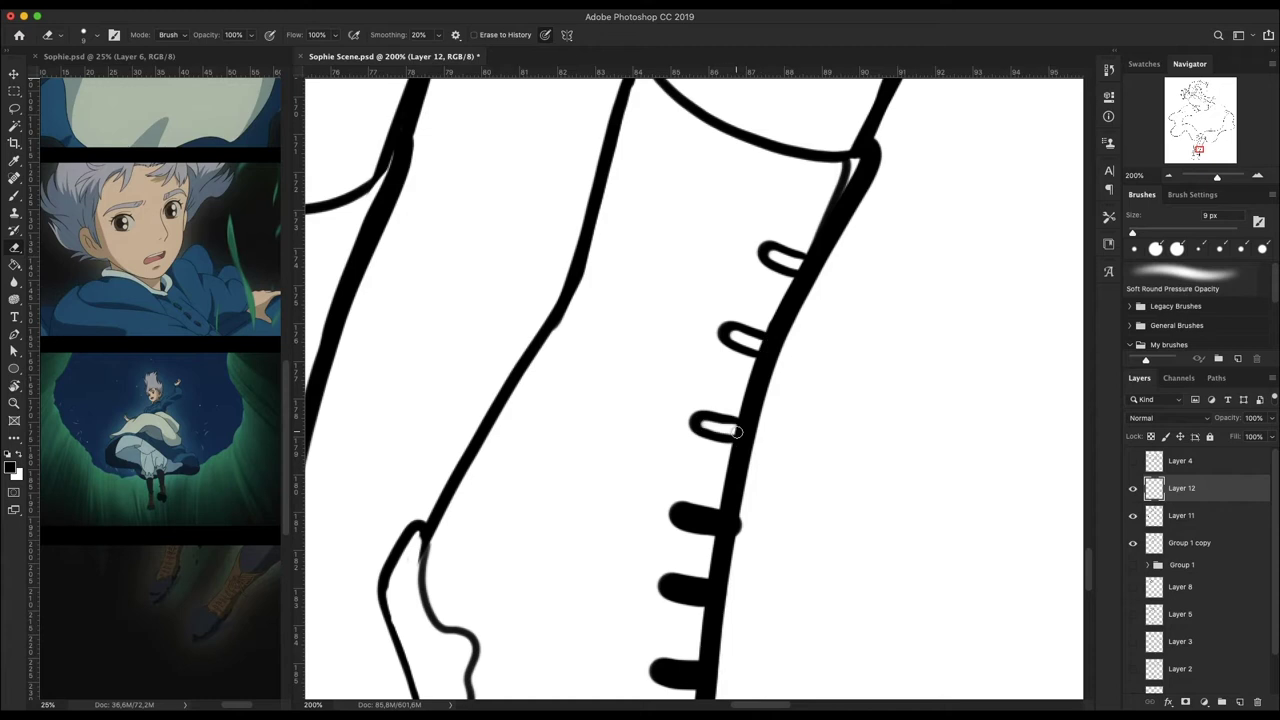
pyautogui.moveTo(672, 515); pyautogui.dragTo(735, 520)
pyautogui.moveTo(662, 585); pyautogui.dragTo(690, 590)
pyautogui.moveTo(692, 455); pyautogui.dragTo(736, 457)
pyautogui.moveTo(696, 590); pyautogui.dragTo(740, 592)
pyautogui.scroll(-5, 700, 400)
pyautogui.hotkey('alt', '[')
pyautogui.hotkey('alt', '[')
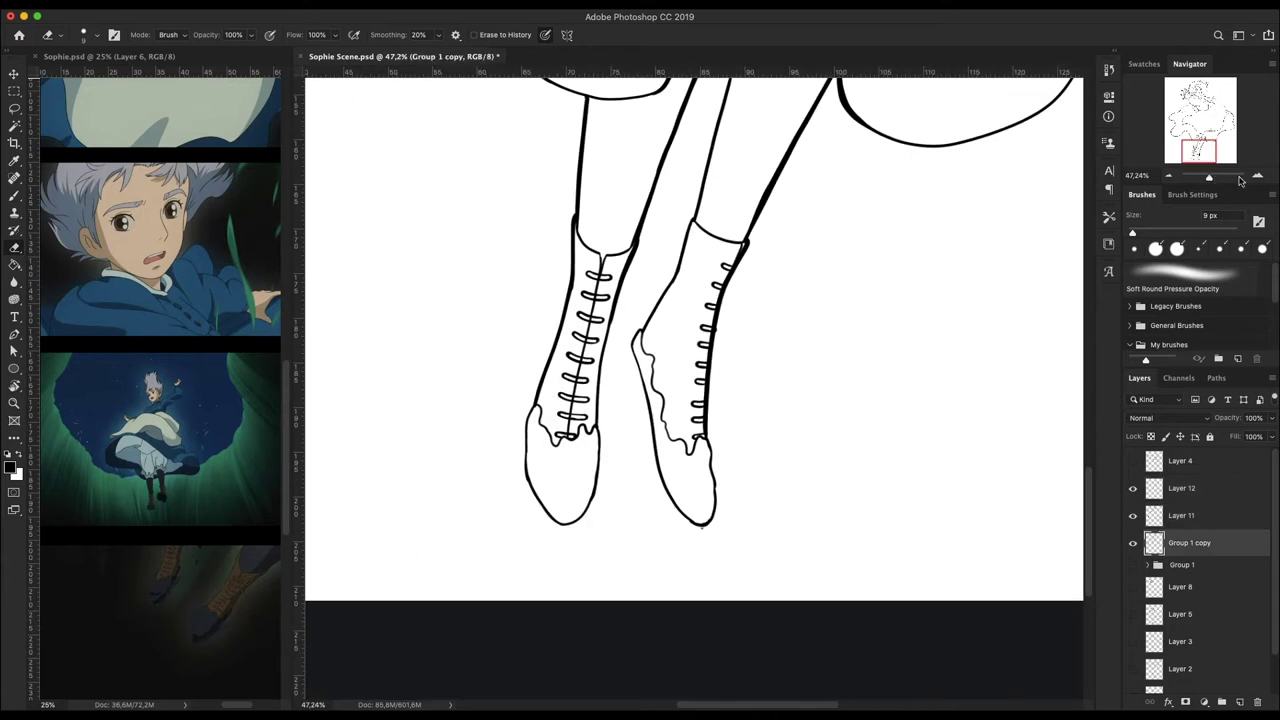
pyautogui.scroll(5, 530, 264)
pyautogui.scroll(-3, 668, 574)
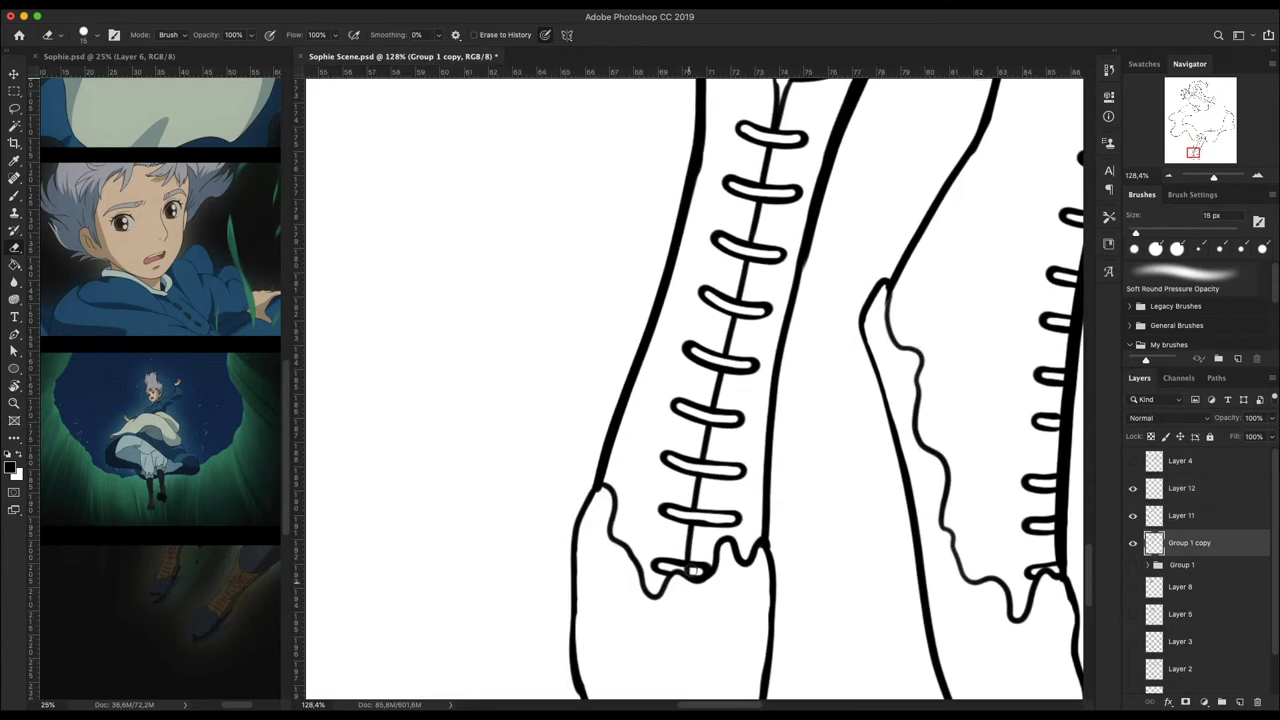
pyautogui.scroll(2, 688, 566)
# - Duplicate Group 2 from the layer context menu
pyautogui.rightClick(1196, 520)
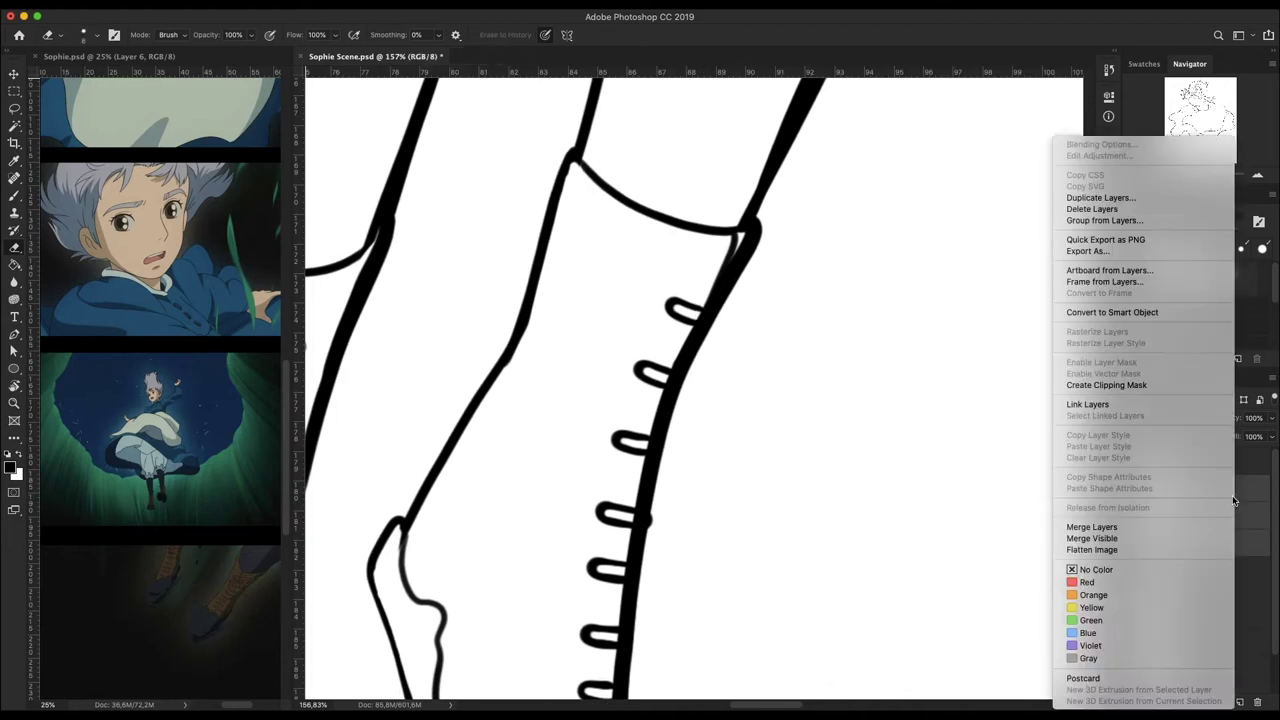
pyautogui.click(1123, 221)
pyautogui.press('Return')
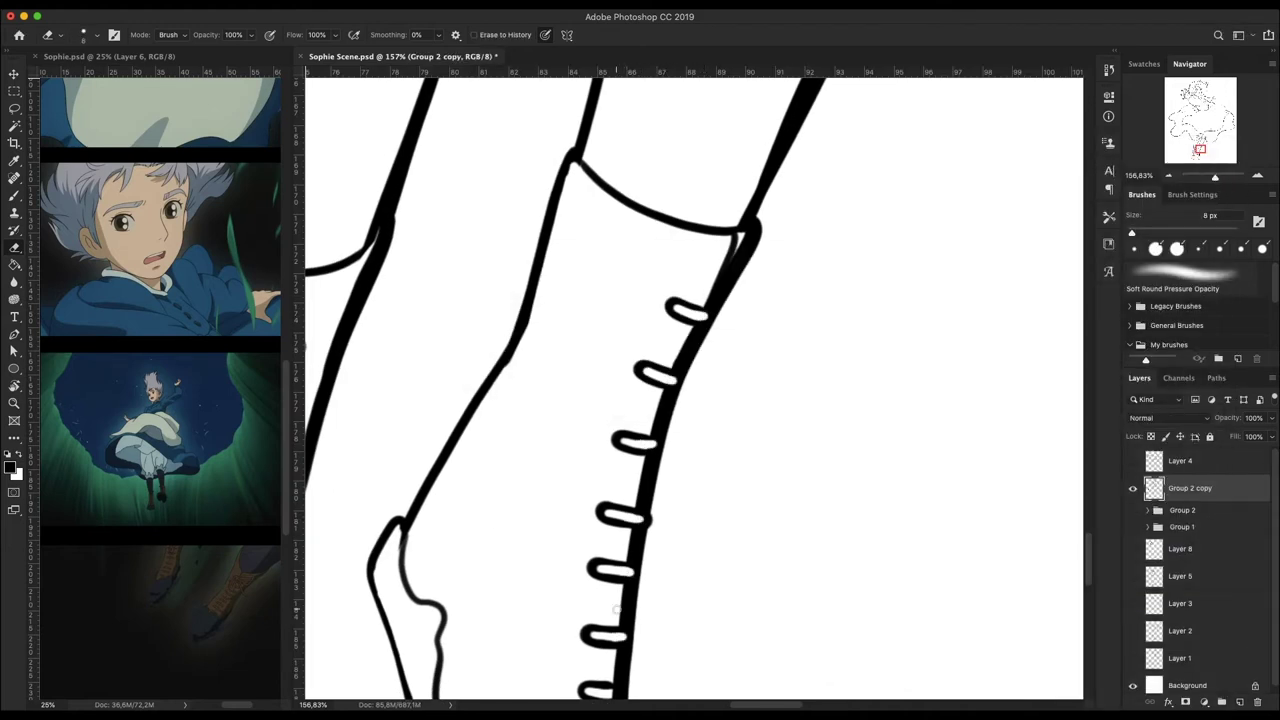
pyautogui.hscroll(3, 616, 609)
pyautogui.scroll(-3, 616, 609)
pyautogui.scroll(-3, 616, 609)
pyautogui.scroll(5, 616, 609)
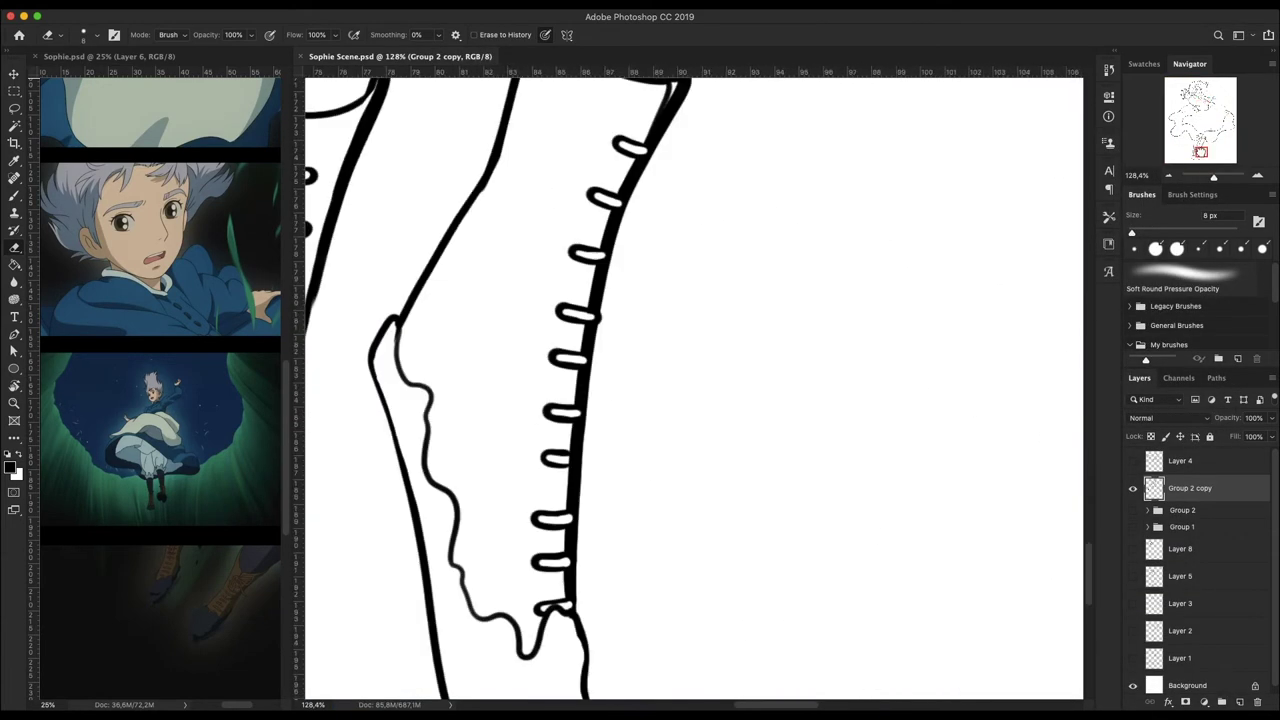
pyautogui.hscroll(-5, 628, 200)
# - Paint a bow loop with ribbon tails at the knot and a tail on the right boot
pyautogui.press('b')
pyautogui.moveTo(618, 200)
pyautogui.mouseDown()
pyautogui.moveTo(490, 240)
pyautogui.moveTo(515, 265)
pyautogui.moveTo(507, 308)
pyautogui.mouseUp()
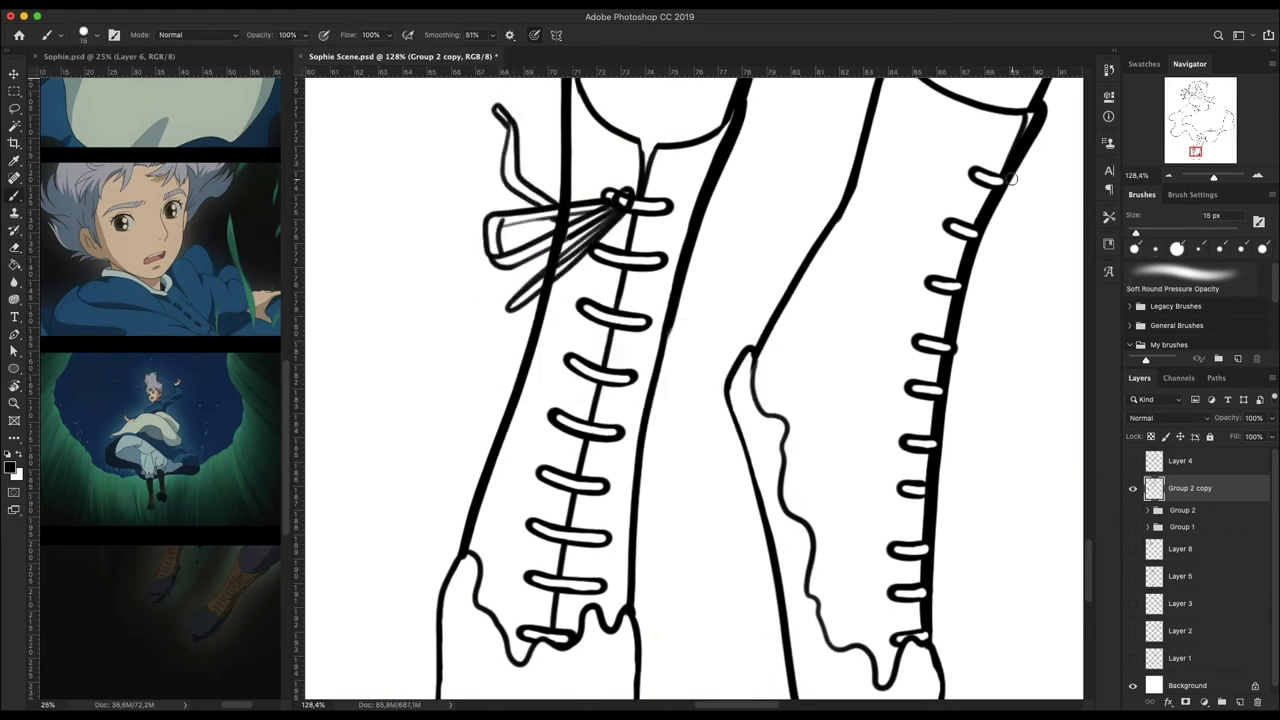
pyautogui.moveTo(1011, 178); pyautogui.dragTo(1011, 205)
pyautogui.scroll(-5, 1048, 160)
pyautogui.scroll(3, 900, 240)
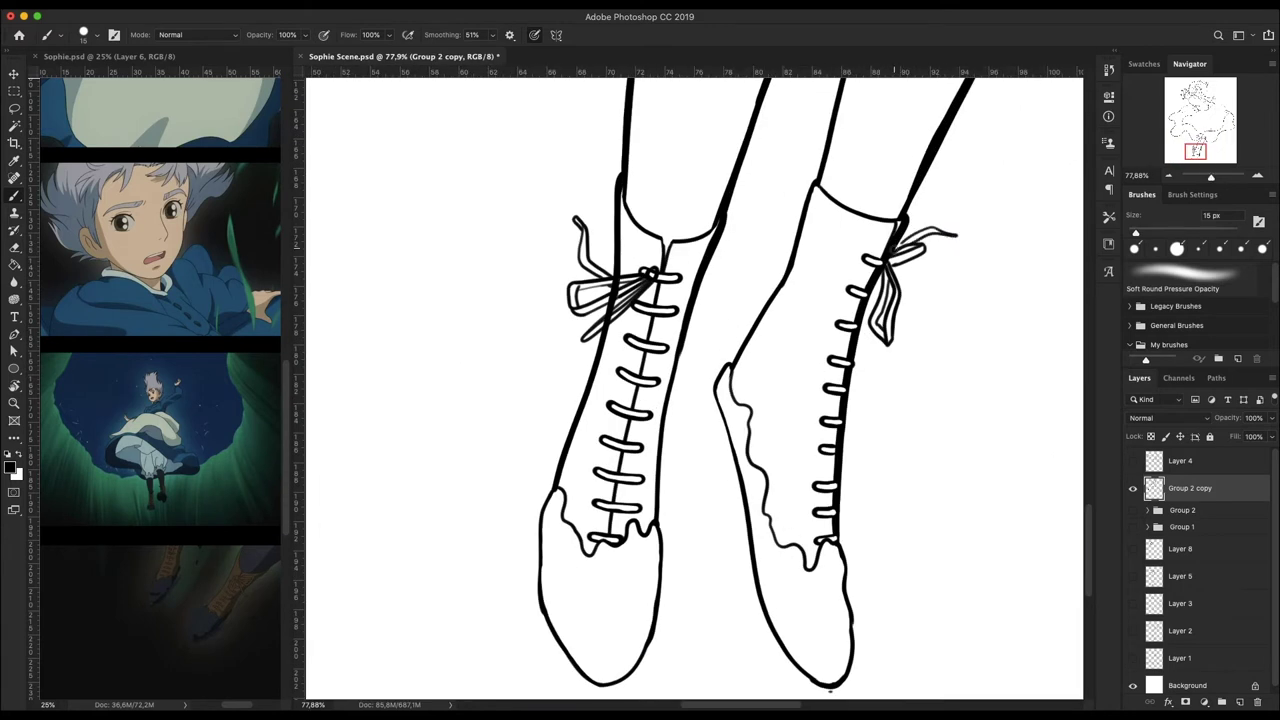
# - Tidy the ribbon with the Eraser and touch up the tail below the knot
pyautogui.press('e')
pyautogui.scroll(3, 699, 380)
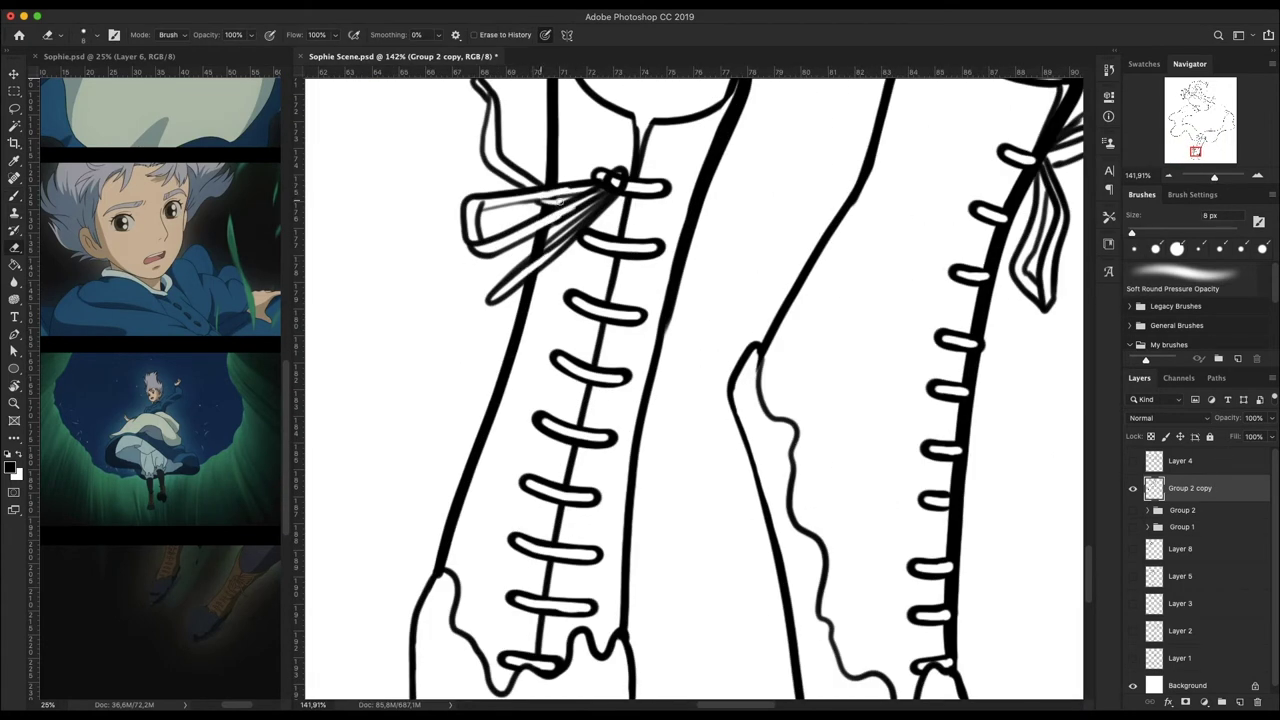
pyautogui.press('b')
pyautogui.moveTo(578, 208); pyautogui.dragTo(498, 254)
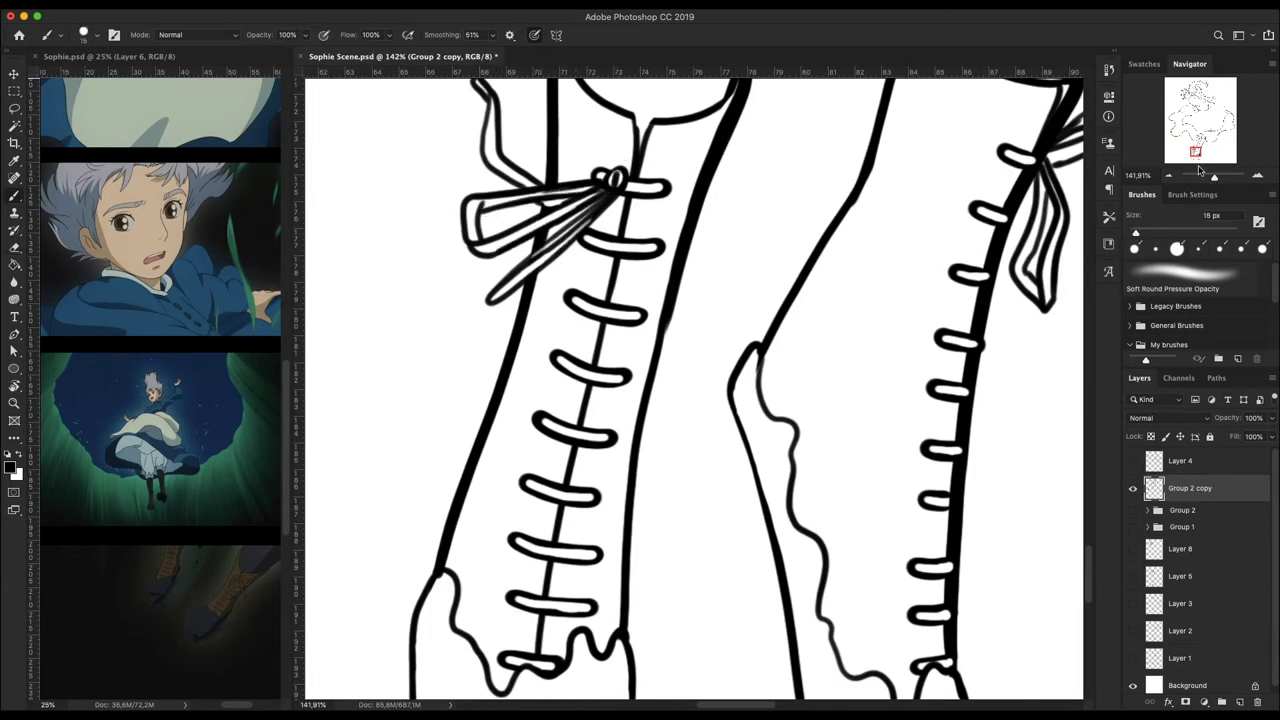
pyautogui.scroll(-5, 900, 300)
pyautogui.scroll(4, 677, 280)
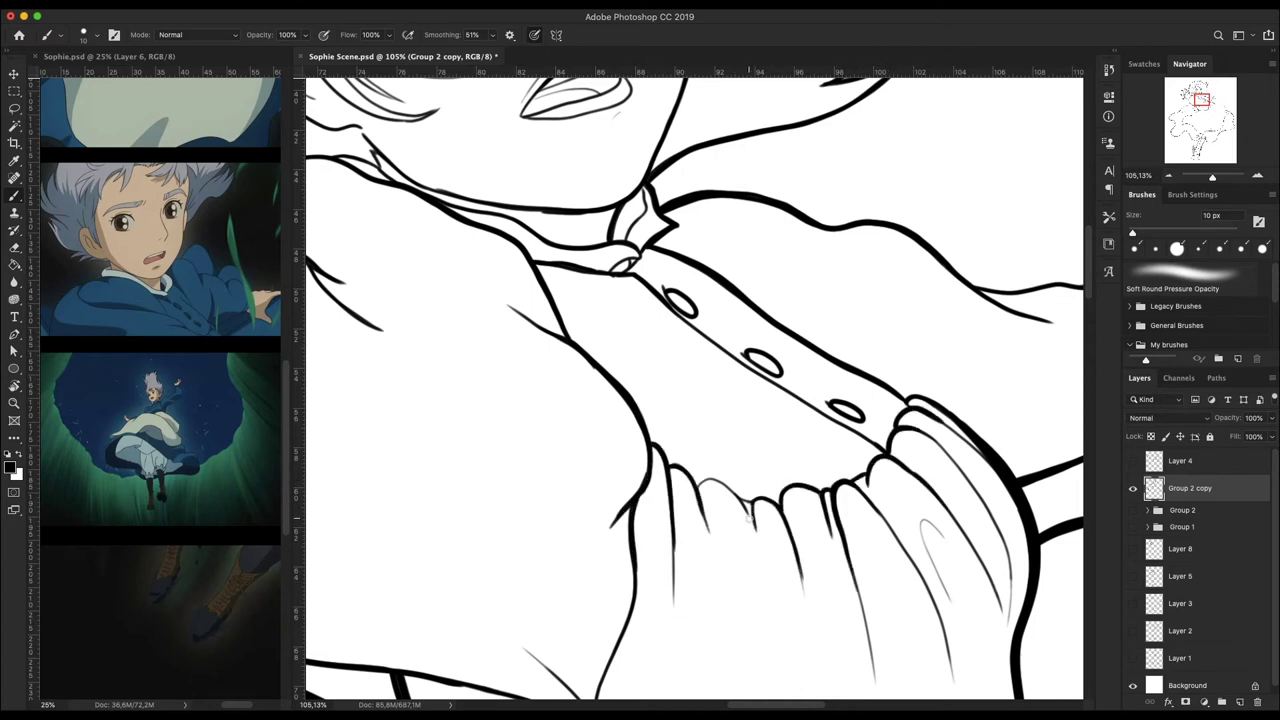
# - Rename the drawing layer to 'Line work'
pyautogui.scroll(-3, 700, 500)
pyautogui.moveTo(1212, 177); pyautogui.dragTo(1204, 170)
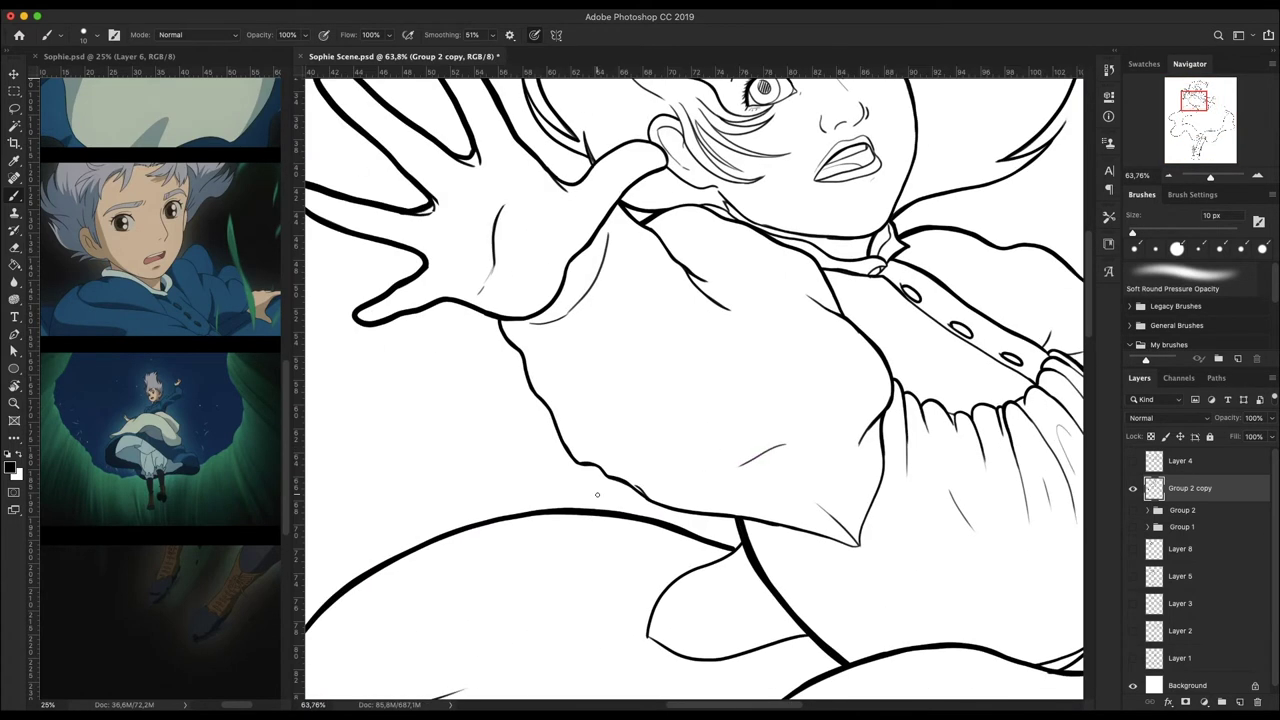
pyautogui.click(1182, 488)
pyautogui.write('Line work')
pyautogui.press('Return')
pyautogui.press('g')
# - Add a black-filled background layer, then duplicate Line work and hide the original
pyautogui.click(886, 594)
pyautogui.click(1238, 702)
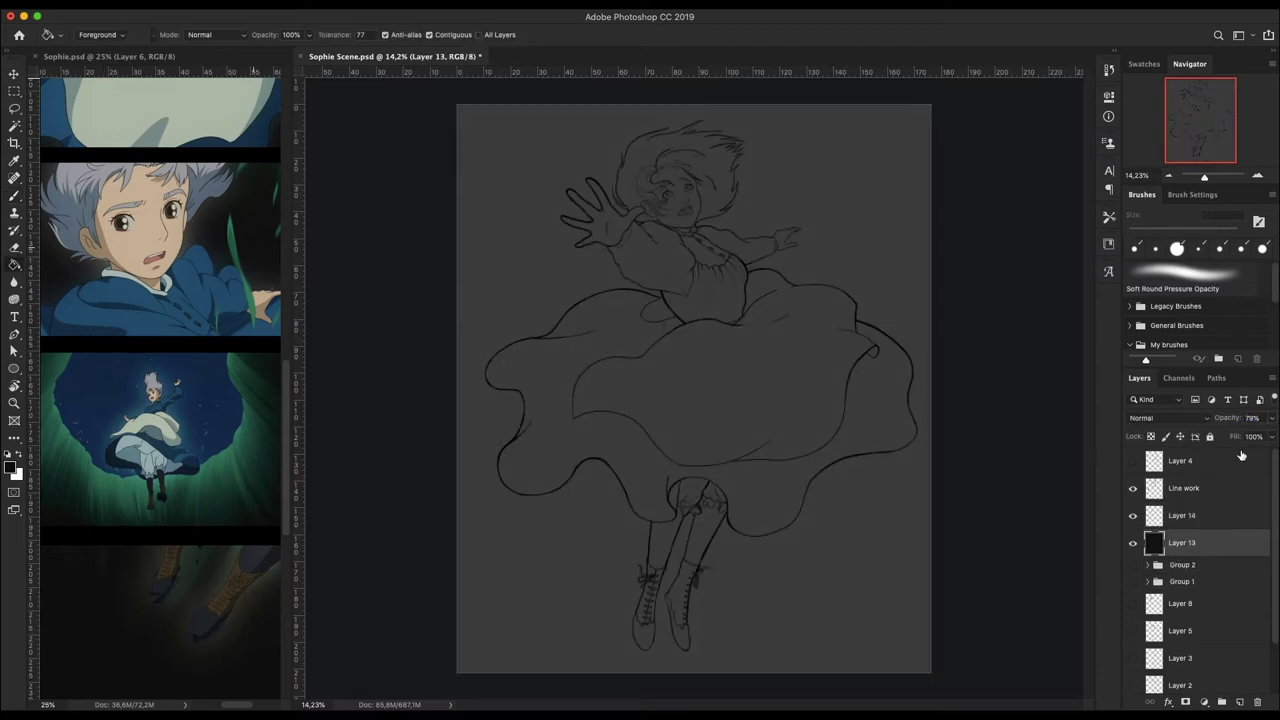
pyautogui.rightClick(1238, 490)
pyautogui.click(1110, 194)
pyautogui.click(1133, 488)
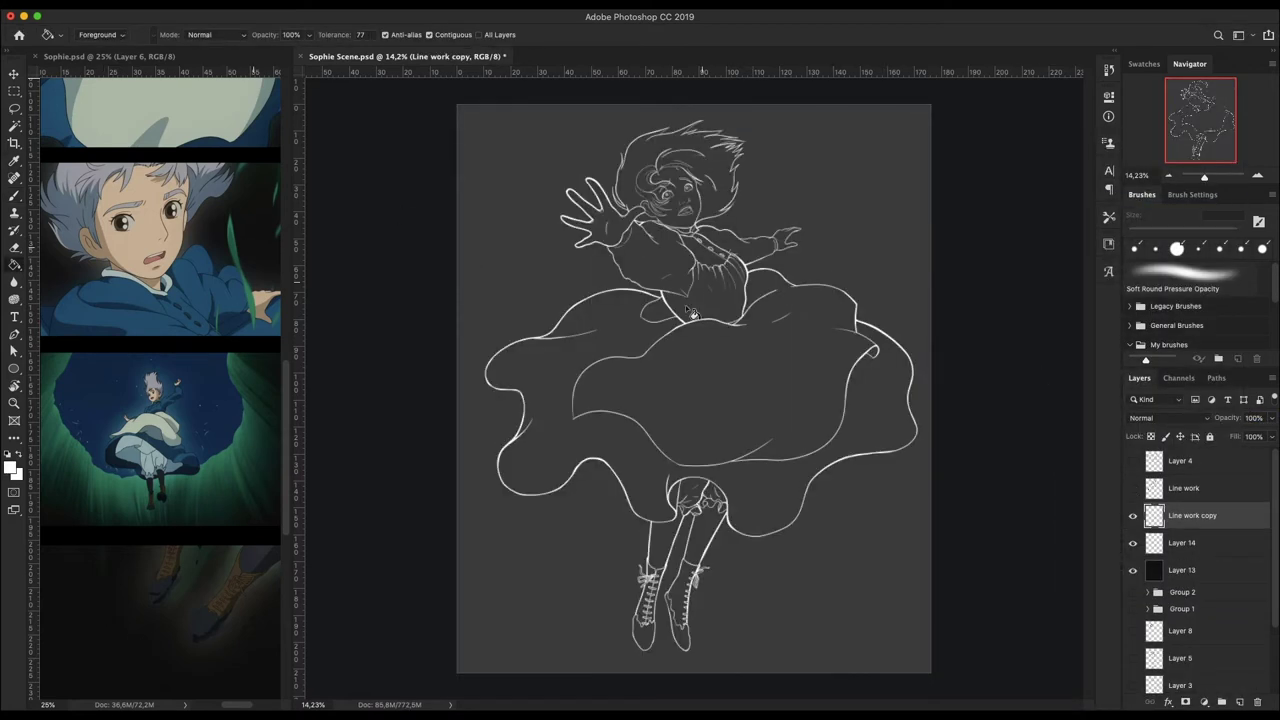
# - Paint Bucket Sophie's skirt, hair, body, legs and remaining areas white on the copy
pyautogui.click(540, 420)
pyautogui.click(680, 150)
pyautogui.click(665, 195)
pyautogui.click(740, 245)
pyautogui.click(665, 540)
# - Fill both boots white, then brush white over the face, hair, chest and arm lines
pyautogui.click(648, 605)
pyautogui.click(684, 600)
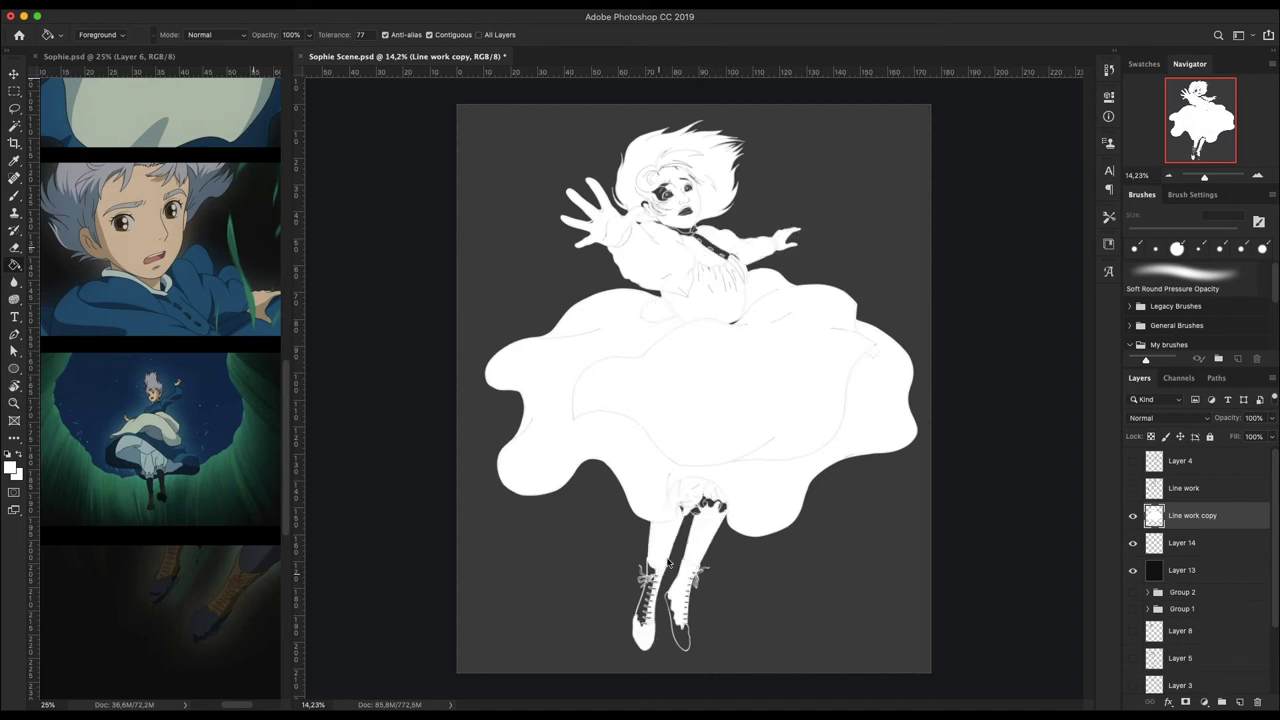
pyautogui.moveTo(1204, 177); pyautogui.dragTo(1207, 180)
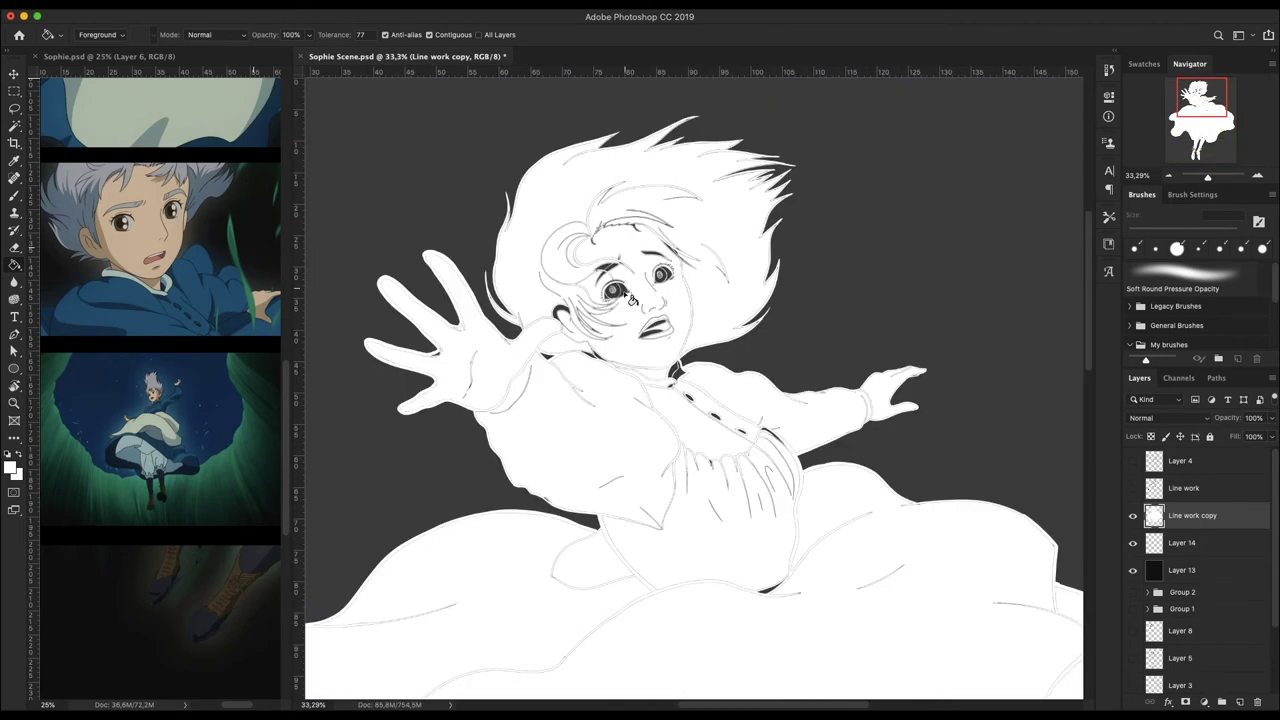
pyautogui.press('b')
pyautogui.rightClick(893, 217)
pyautogui.moveTo(891, 214); pyautogui.dragTo(905, 210)
pyautogui.moveTo(689, 195); pyautogui.dragTo(629, 377)
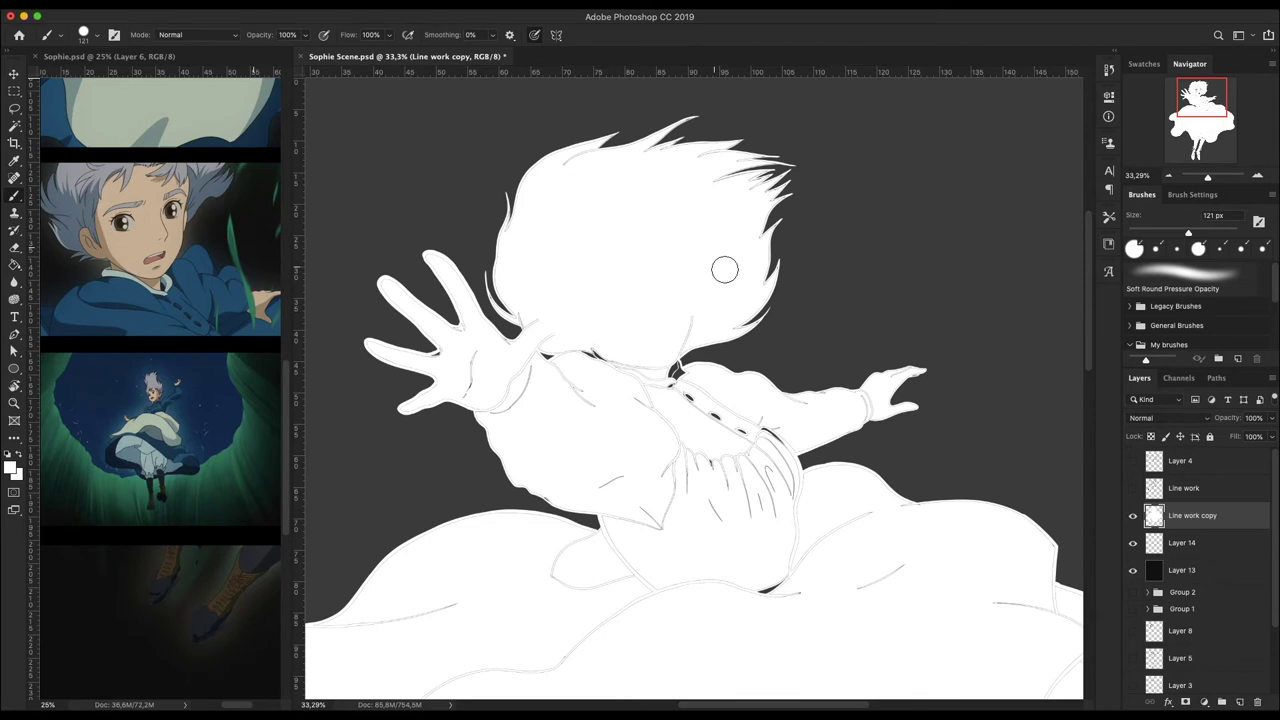
pyautogui.moveTo(706, 416)
pyautogui.mouseDown()
pyautogui.moveTo(777, 520)
pyautogui.moveTo(634, 560)
pyautogui.moveTo(817, 414)
pyautogui.mouseUp()
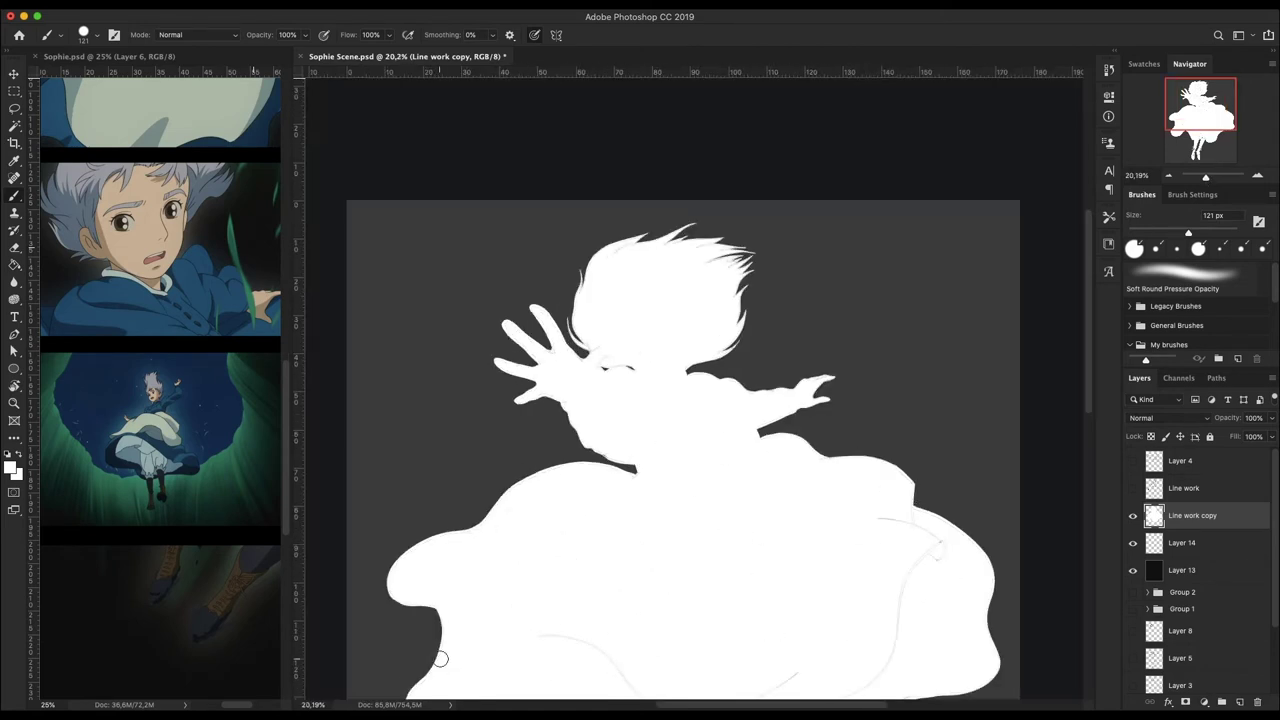
# - With a smaller white brush, paint over both boots' laces and surrounding gaps
pyautogui.scroll(-5, 867, 450)
pyautogui.scroll(3, 602, 544)
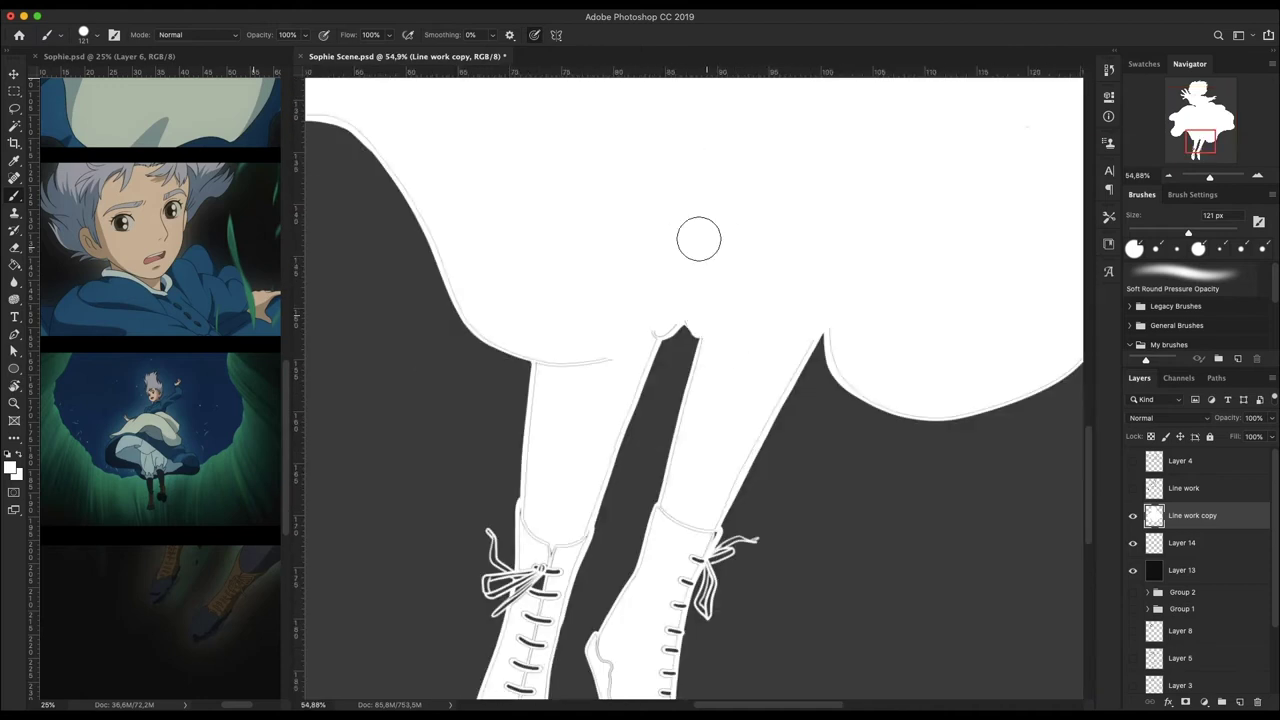
pyautogui.rightClick(900, 170)
pyautogui.moveTo(985, 198); pyautogui.dragTo(962, 198)
pyautogui.press('Return')
pyautogui.moveTo(672, 520); pyautogui.dragTo(600, 537)
pyautogui.moveTo(520, 620); pyautogui.dragTo(529, 489)
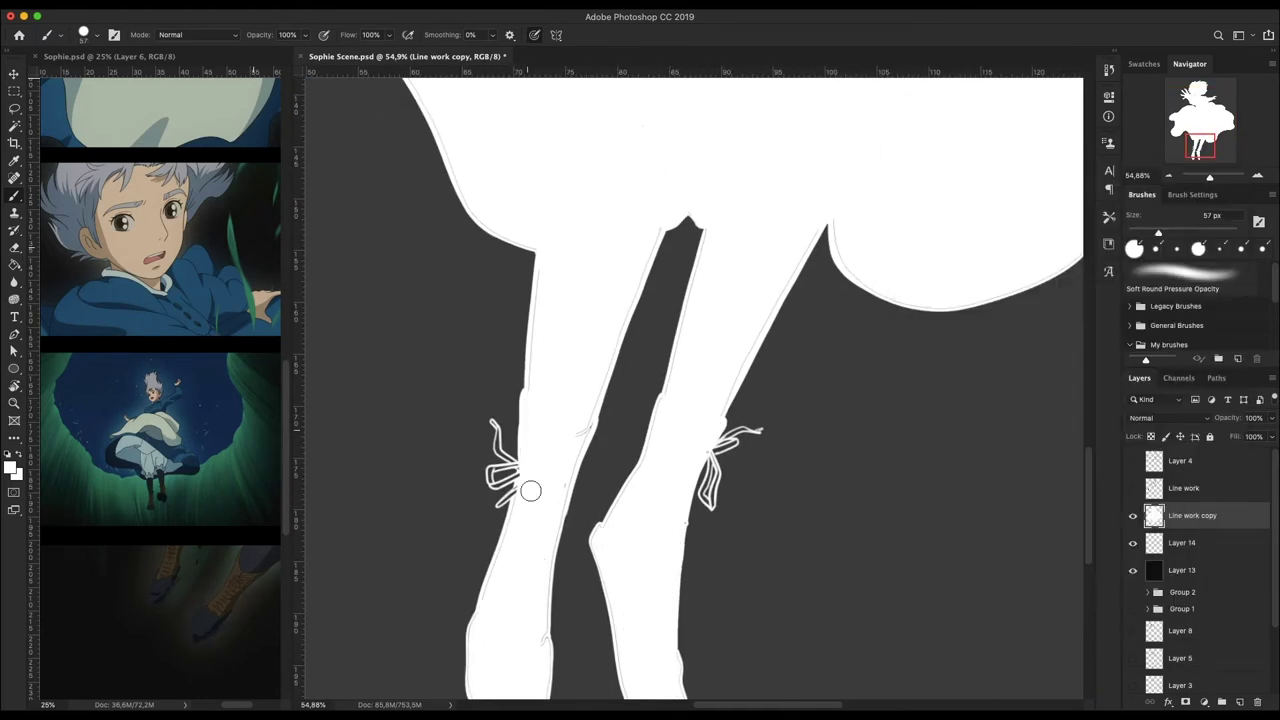
# - Paint white along the inner leg edge and over the ribbon laces
pyautogui.scroll(1, 560, 430)
pyautogui.moveTo(645, 451); pyautogui.dragTo(583, 548)
pyautogui.click(1258, 177)
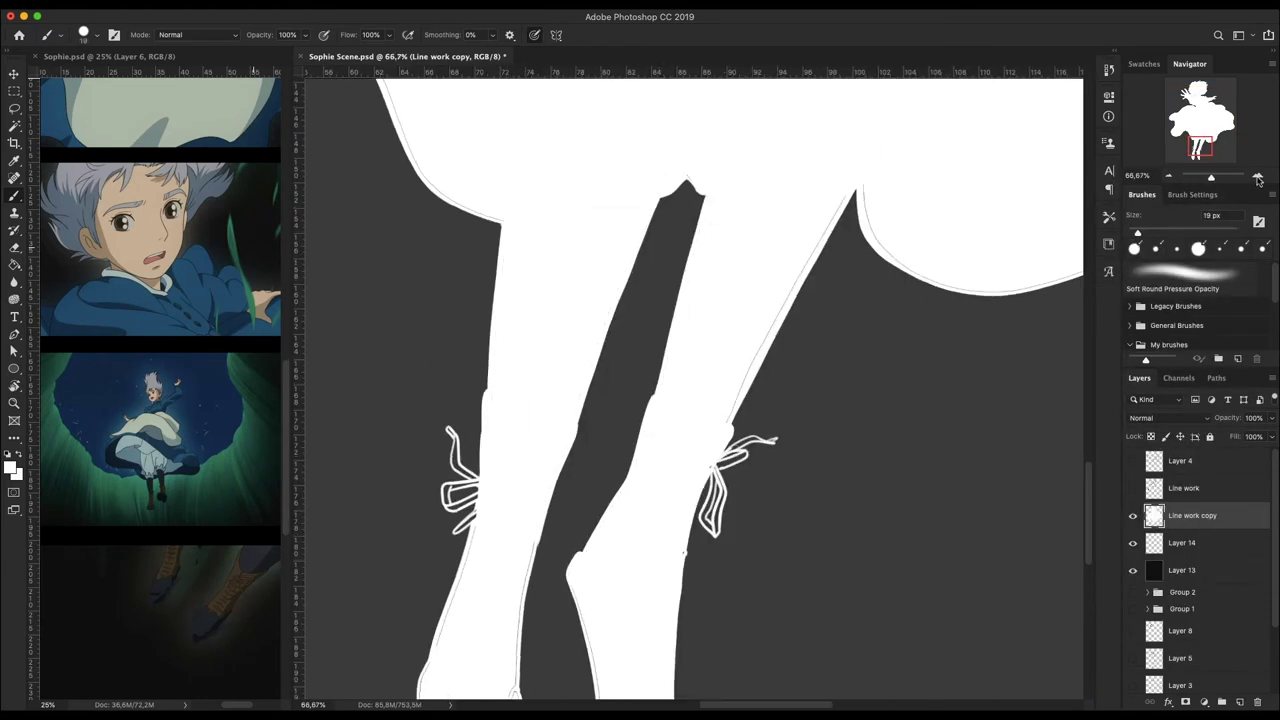
pyautogui.scroll(3, 678, 539)
pyautogui.moveTo(430, 290)
pyautogui.mouseDown()
pyautogui.moveTo(450, 440)
pyautogui.moveTo(500, 510)
pyautogui.moveTo(515, 570)
pyautogui.mouseUp()
pyautogui.moveTo(1211, 177); pyautogui.dragTo(1203, 177)
pyautogui.scroll(5, 682, 446)
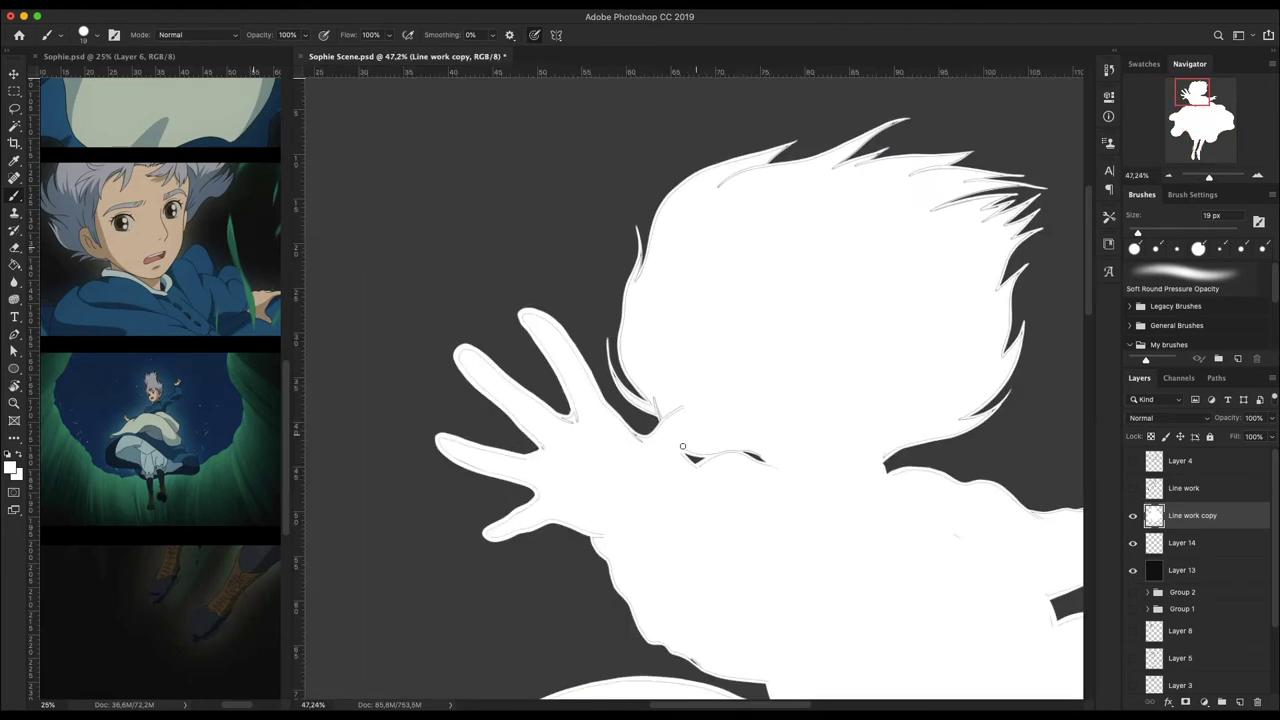
pyautogui.scroll(-5, 546, 440)
# - Show the black line art again and clip the new colour layer to the silhouette
pyautogui.press('g')
pyautogui.click(1133, 488)
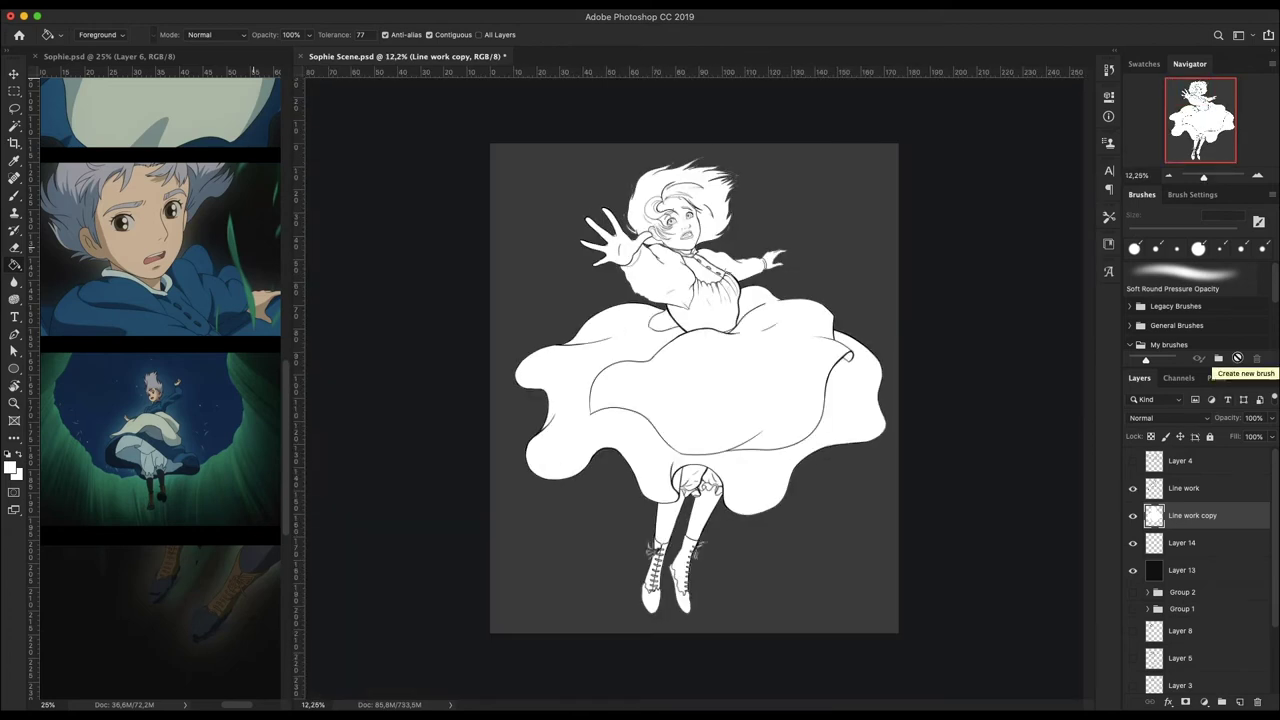
pyautogui.rightClick(1180, 542)
pyautogui.click(1140, 385)
# - Fill the skirt and blouse blue and the apron a sampled grey-green
pyautogui.click(614, 343)
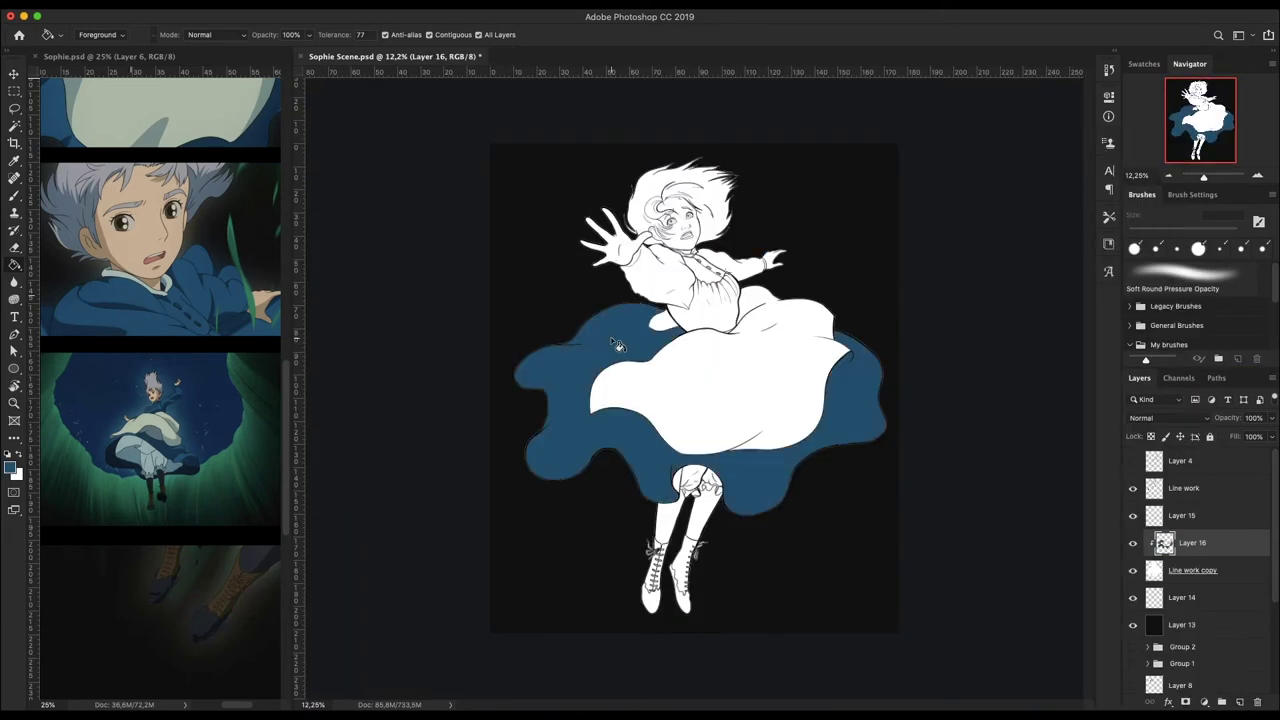
pyautogui.click(735, 245)
pyautogui.scroll(5, 199, 205)
pyautogui.keyDown('alt'); pyautogui.click(150, 380); pyautogui.keyUp('alt')
pyautogui.click(700, 390)
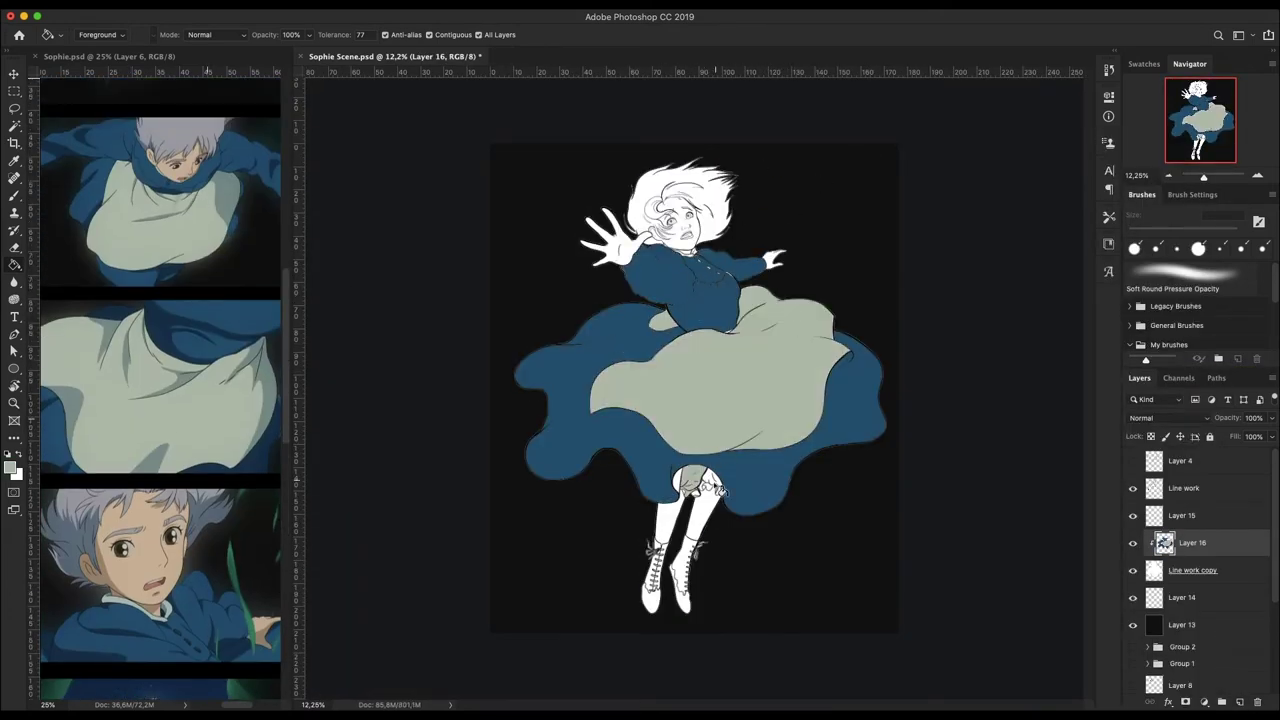
# - Fill the face, hair and hands with a sampled skin tone, then undo the hair/face fill
pyautogui.keyDown('alt'); pyautogui.click(153, 545); pyautogui.keyUp('alt')
pyautogui.click(680, 195)
pyautogui.click(776, 262)
pyautogui.scroll(10, 543, 463)
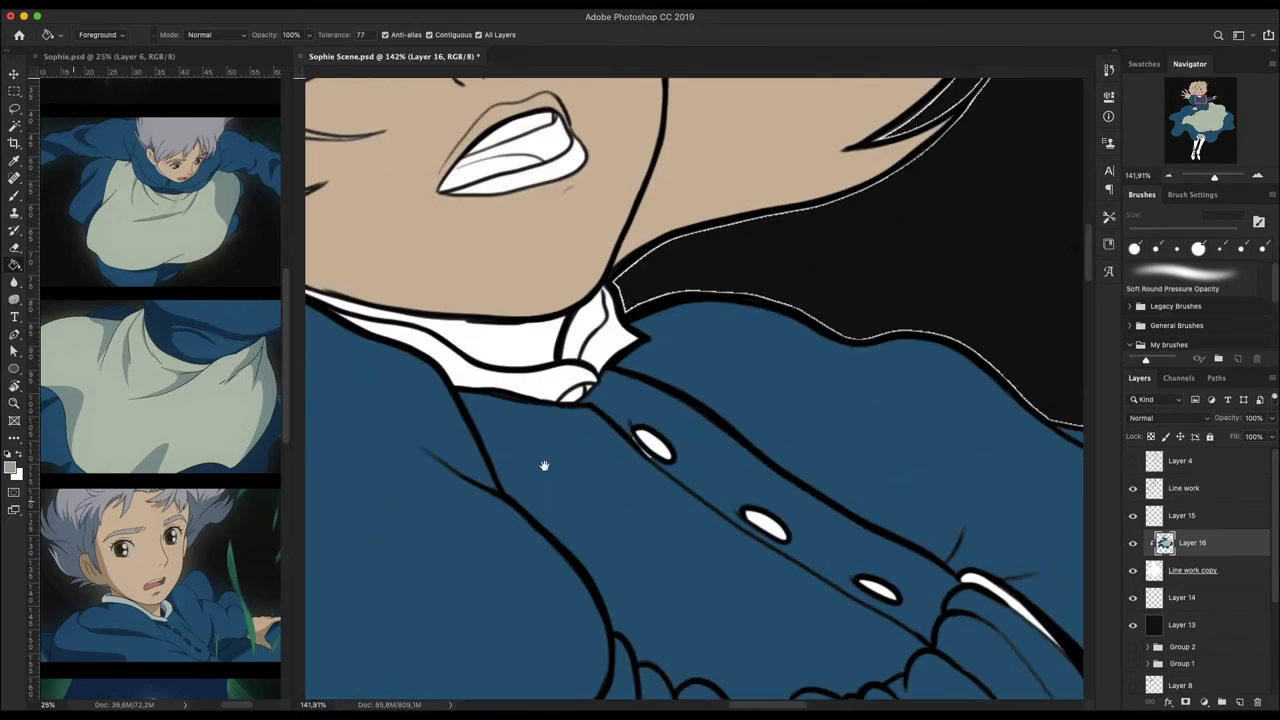
pyautogui.scroll(-3, 503, 337)
pyautogui.hotkey('ctrl', 'z')
# - Fill both stockings dark grey and the boots brown
pyautogui.scroll(-6, 986, 191)
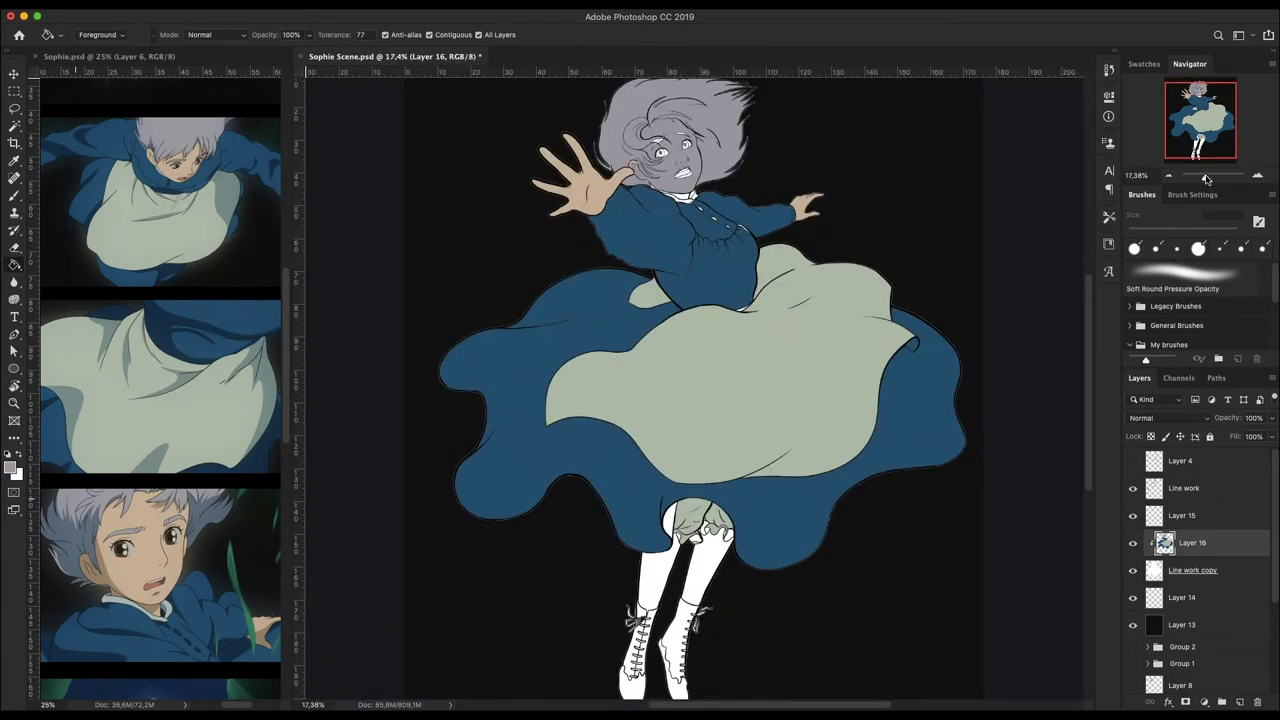
pyautogui.scroll(-5, 254, 512)
pyautogui.keyDown('alt'); pyautogui.click(254, 512); pyautogui.keyUp('alt')
pyautogui.click(705, 565)
pyautogui.click(660, 570)
pyautogui.click(635, 650)
pyautogui.click(680, 650)
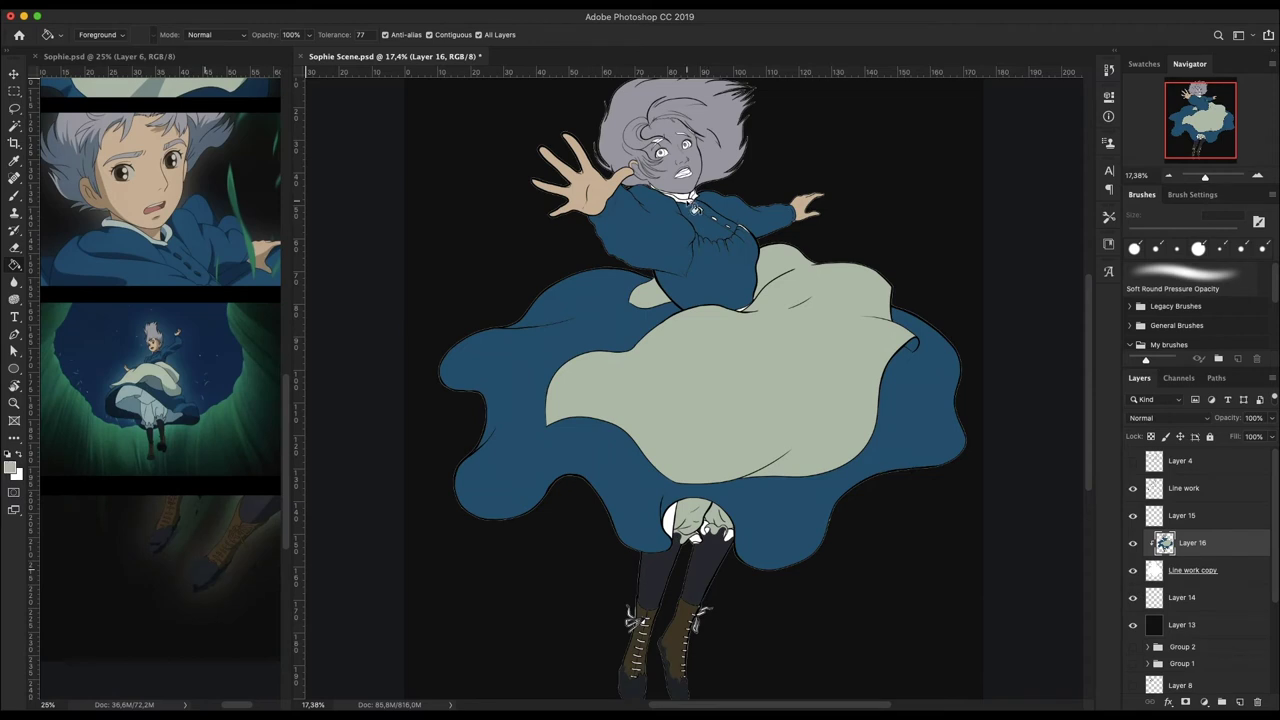
pyautogui.hotkey('ctrl', '-')
# - Brush skin tone over the hair curl, forehead, ear and hairline
pyautogui.scroll(-3, 122, 400)
pyautogui.moveTo(1205, 176); pyautogui.dragTo(1212, 178)
pyautogui.press('b')
pyautogui.moveTo(500, 348); pyautogui.dragTo(580, 405)
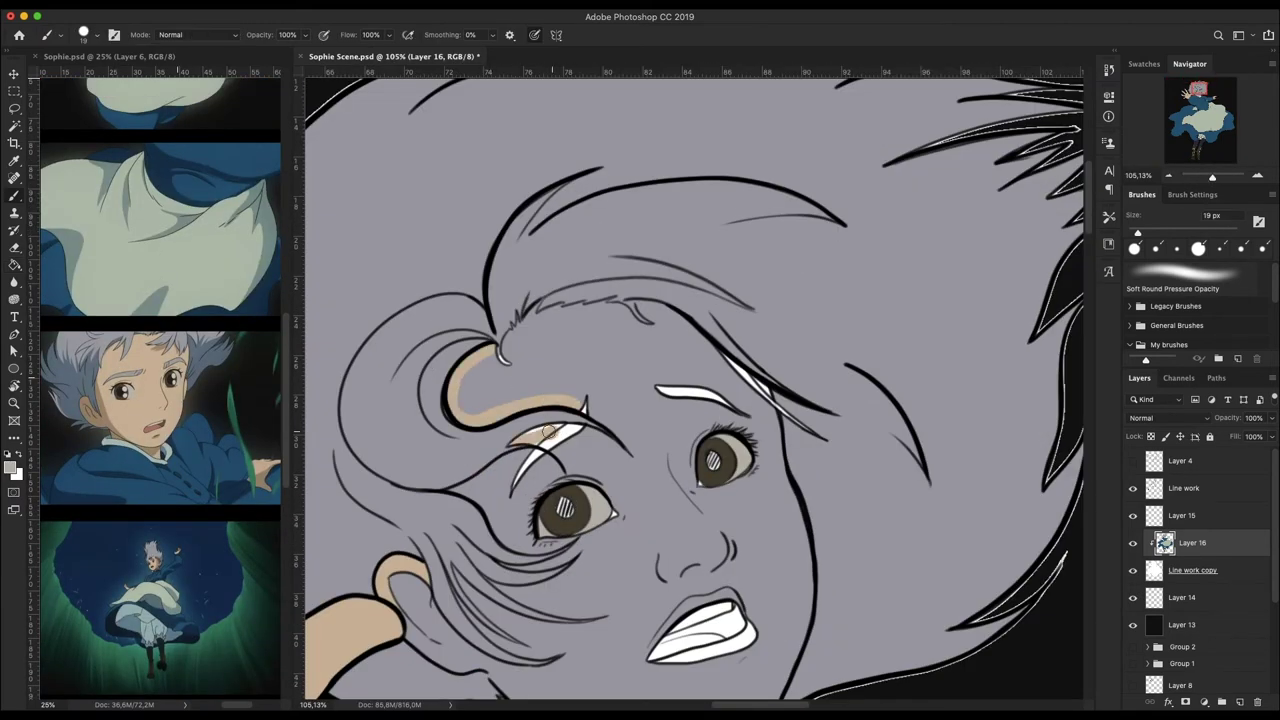
pyautogui.moveTo(525, 448); pyautogui.dragTo(455, 492)
pyautogui.moveTo(395, 575)
pyautogui.mouseDown()
pyautogui.moveTo(510, 690)
pyautogui.moveTo(505, 567)
pyautogui.mouseUp()
pyautogui.moveTo(515, 255)
pyautogui.mouseDown()
pyautogui.moveTo(655, 218)
pyautogui.moveTo(795, 315)
pyautogui.mouseUp()
pyautogui.moveTo(468, 478)
pyautogui.mouseDown()
pyautogui.moveTo(578, 528)
pyautogui.moveTo(632, 505)
pyautogui.mouseUp()
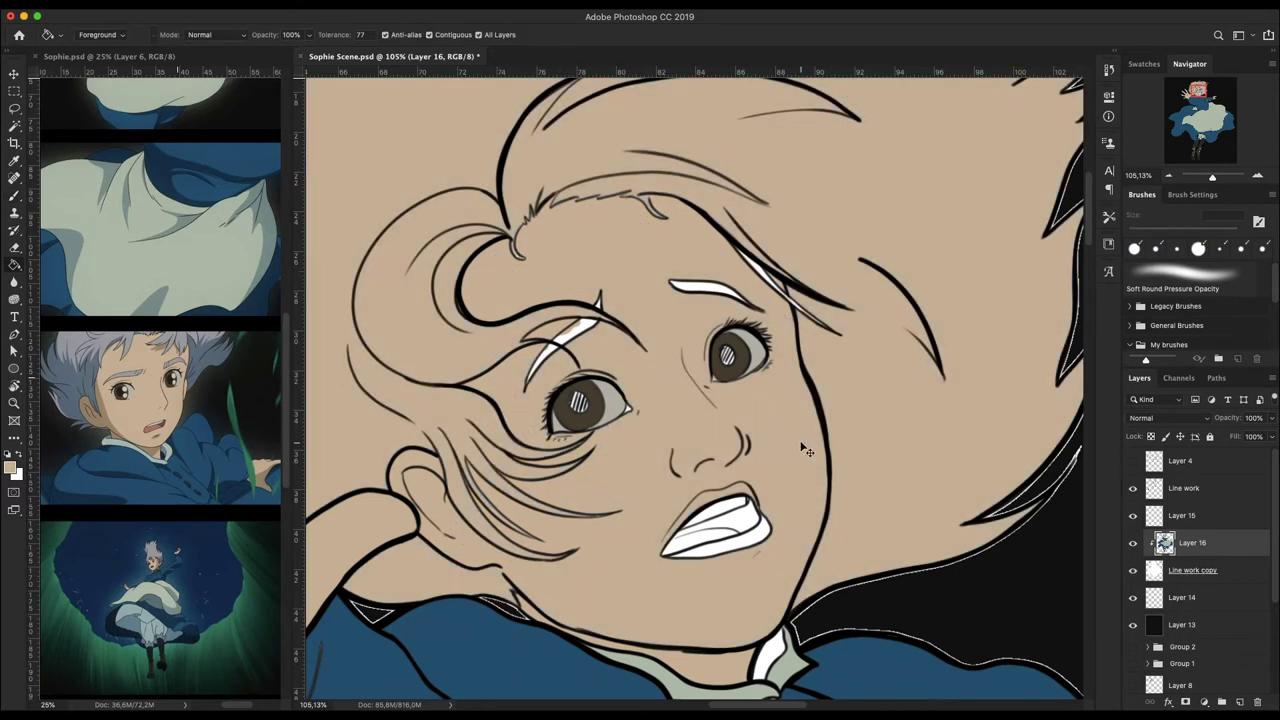
# - With a larger brush, fill the cheek and cover grey patches around eyes and nose
pyautogui.rightClick(686, 214)
pyautogui.moveTo(665, 420)
pyautogui.mouseDown()
pyautogui.moveTo(630, 510)
pyautogui.moveTo(588, 554)
pyautogui.moveTo(680, 440)
pyautogui.moveTo(700, 590)
pyautogui.moveTo(780, 420)
pyautogui.moveTo(784, 444)
pyautogui.moveTo(745, 265)
pyautogui.moveTo(585, 240)
pyautogui.moveTo(640, 320)
pyautogui.moveTo(651, 390)
pyautogui.moveTo(720, 330)
pyautogui.moveTo(600, 370)
pyautogui.moveTo(560, 410)
pyautogui.mouseUp()
pyautogui.moveTo(1212, 176); pyautogui.dragTo(1213, 176)
pyautogui.scroll(-5, 757, 429)
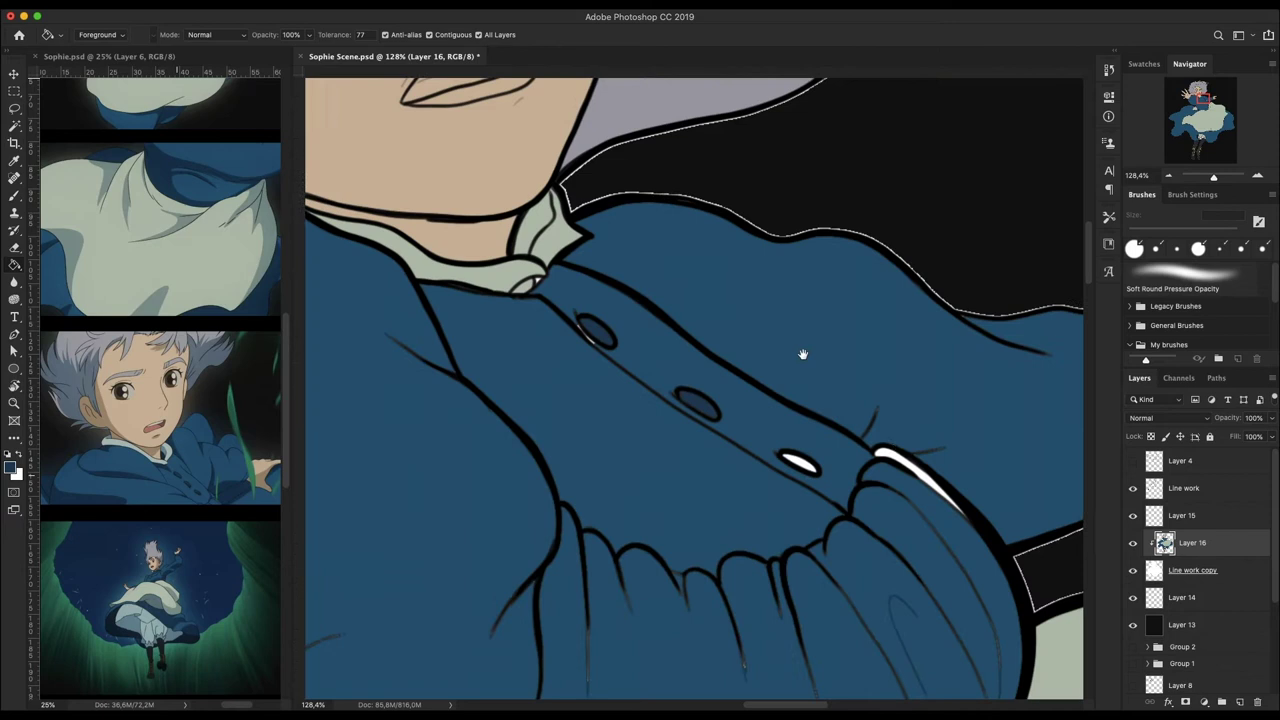
pyautogui.scroll(-5, 745, 491)
pyautogui.scroll(-5, 419, 373)
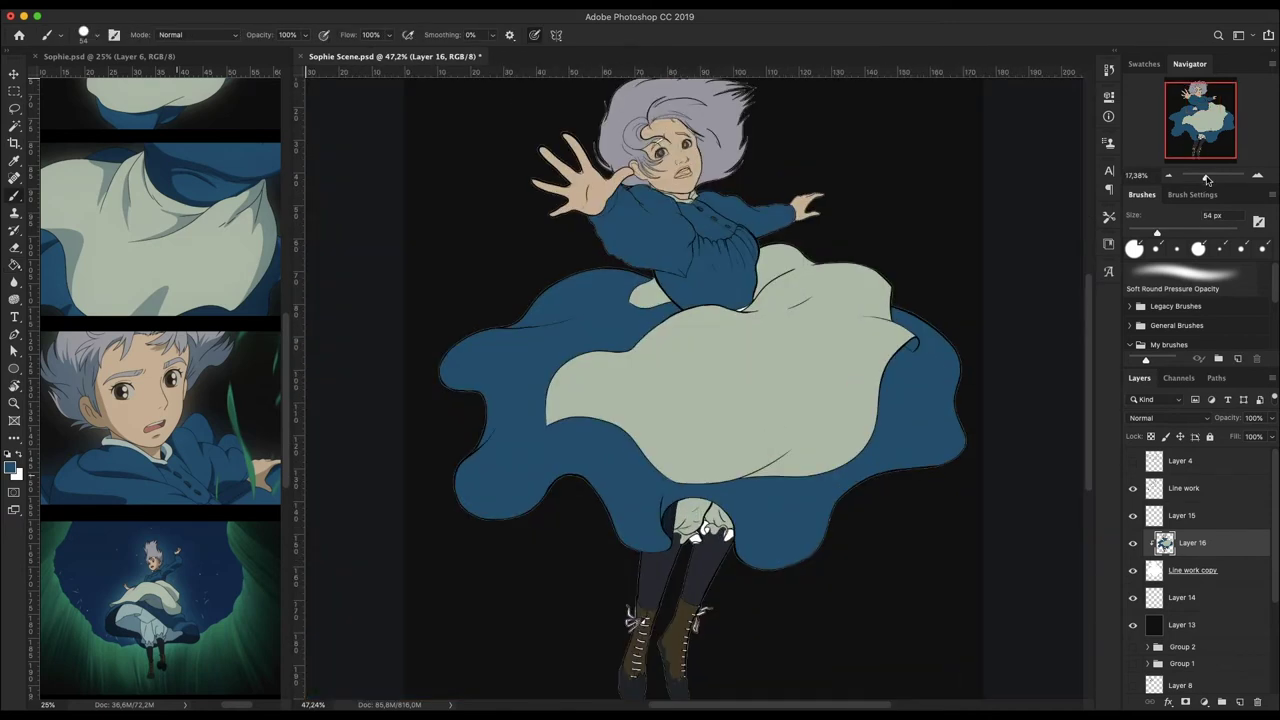
pyautogui.scroll(8, 330, 520)
pyautogui.press('[')
pyautogui.press('[')
# - Add a black outline stroke effect to the white silhouette layer
pyautogui.click(1200, 570)
pyautogui.click(1186, 703)
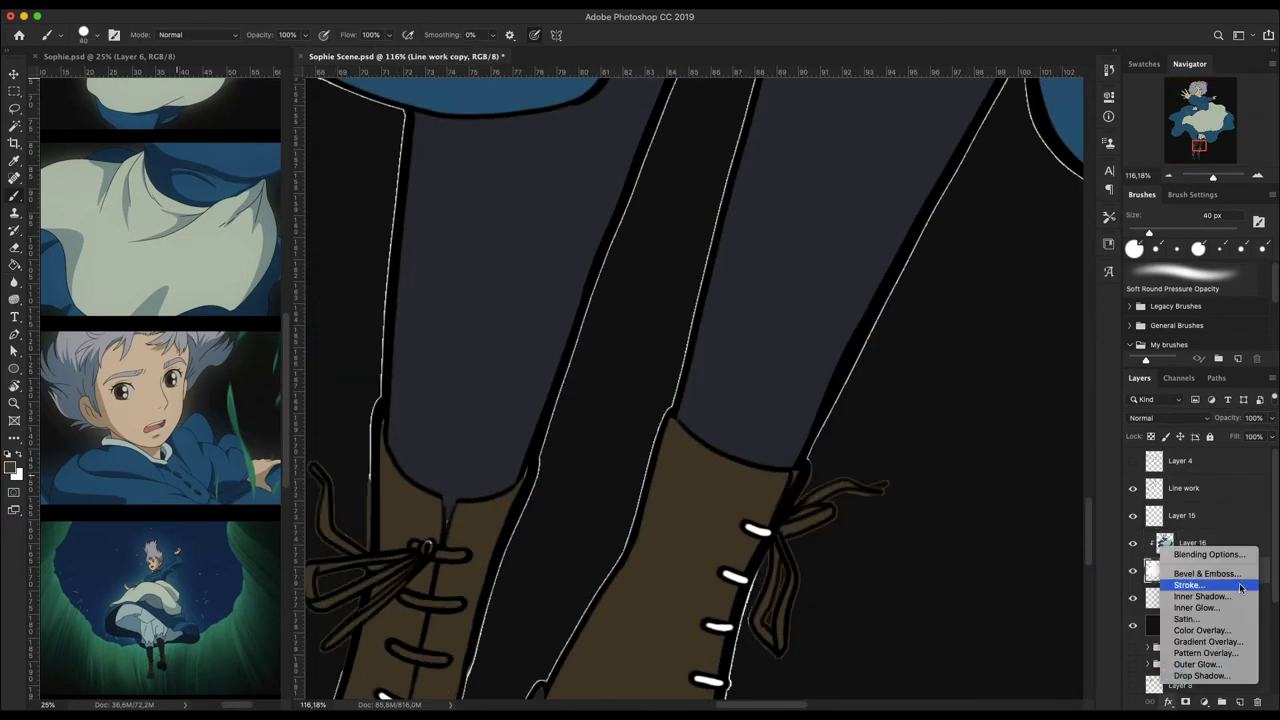
pyautogui.click(1239, 586)
pyautogui.click(811, 449)
pyautogui.click(1017, 403)
pyautogui.click(1063, 331)
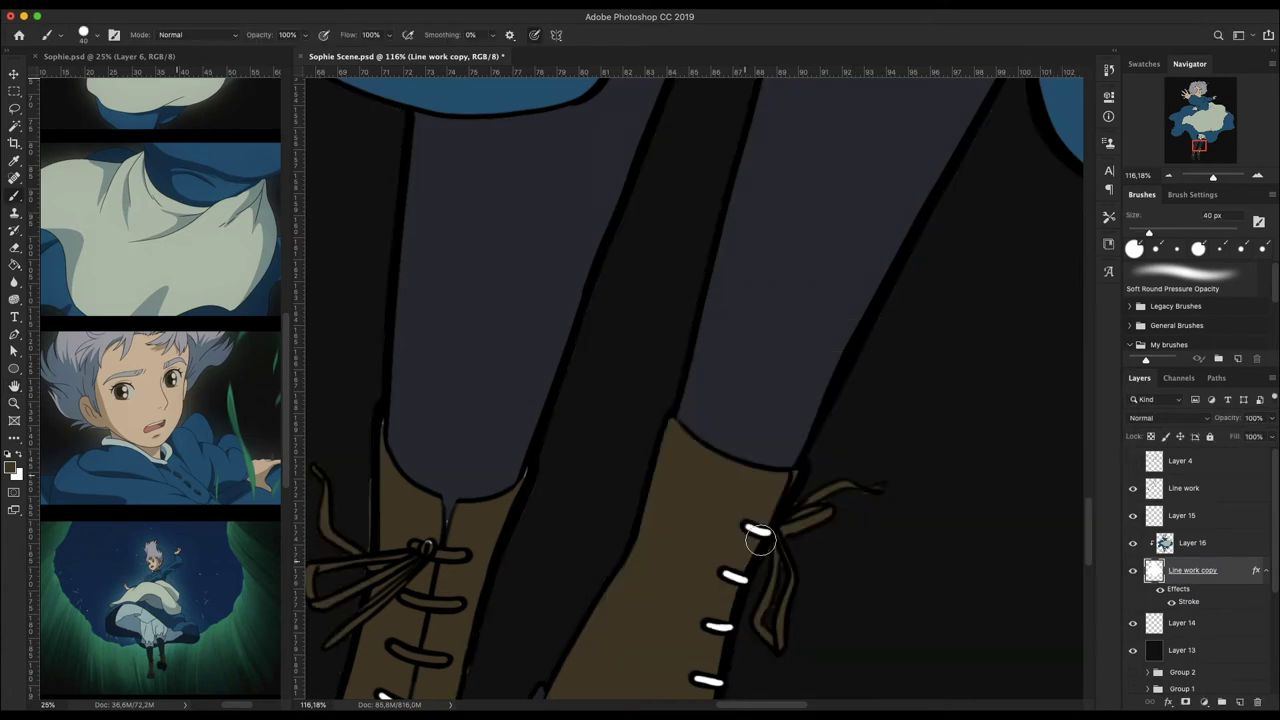
# - Paint the lower lip pink and shade the upper lip a darker pink
pyautogui.scroll(-5, 709, 673)
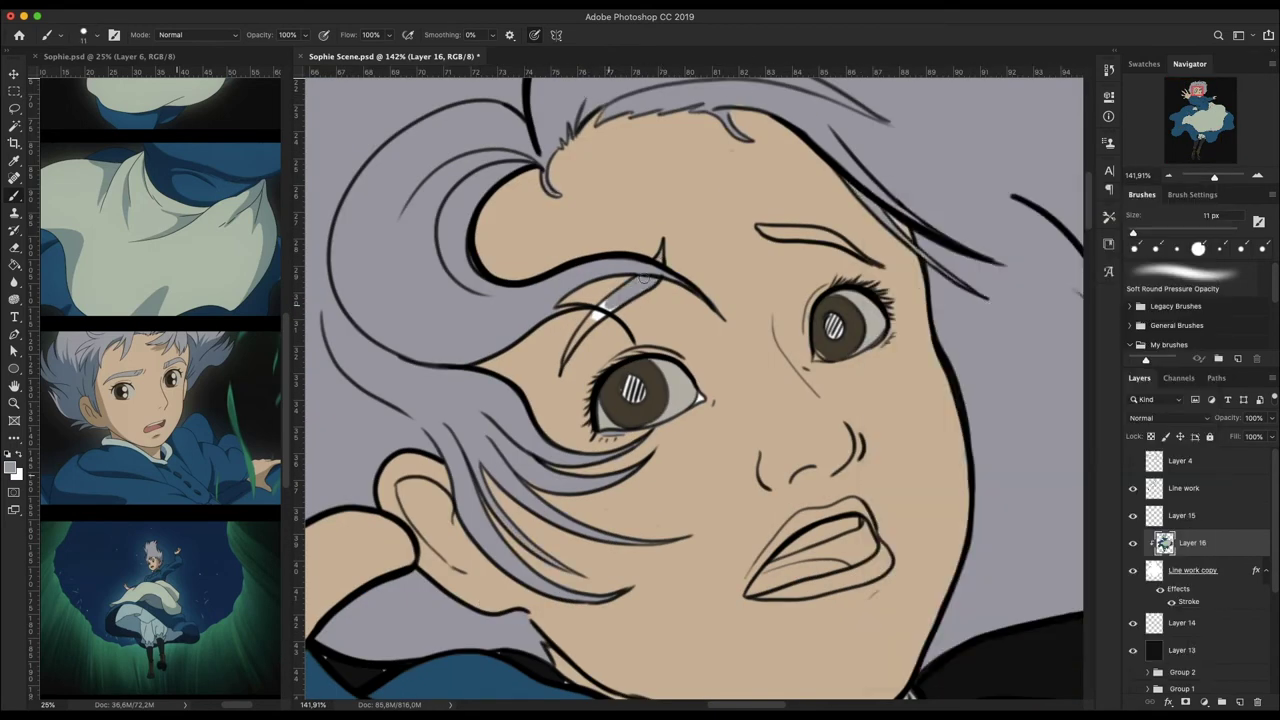
pyautogui.moveTo(752, 588); pyautogui.dragTo(787, 567)
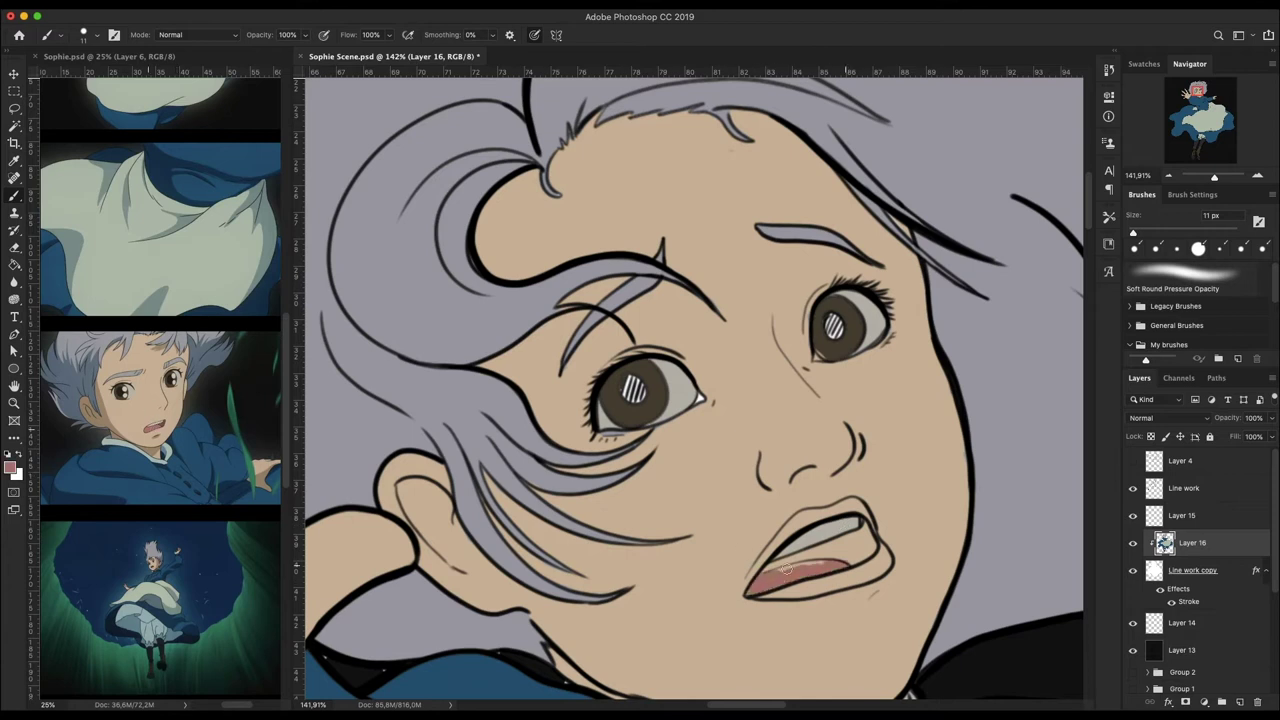
pyautogui.keyDown('alt'); pyautogui.click(803, 315); pyautogui.keyUp('alt')
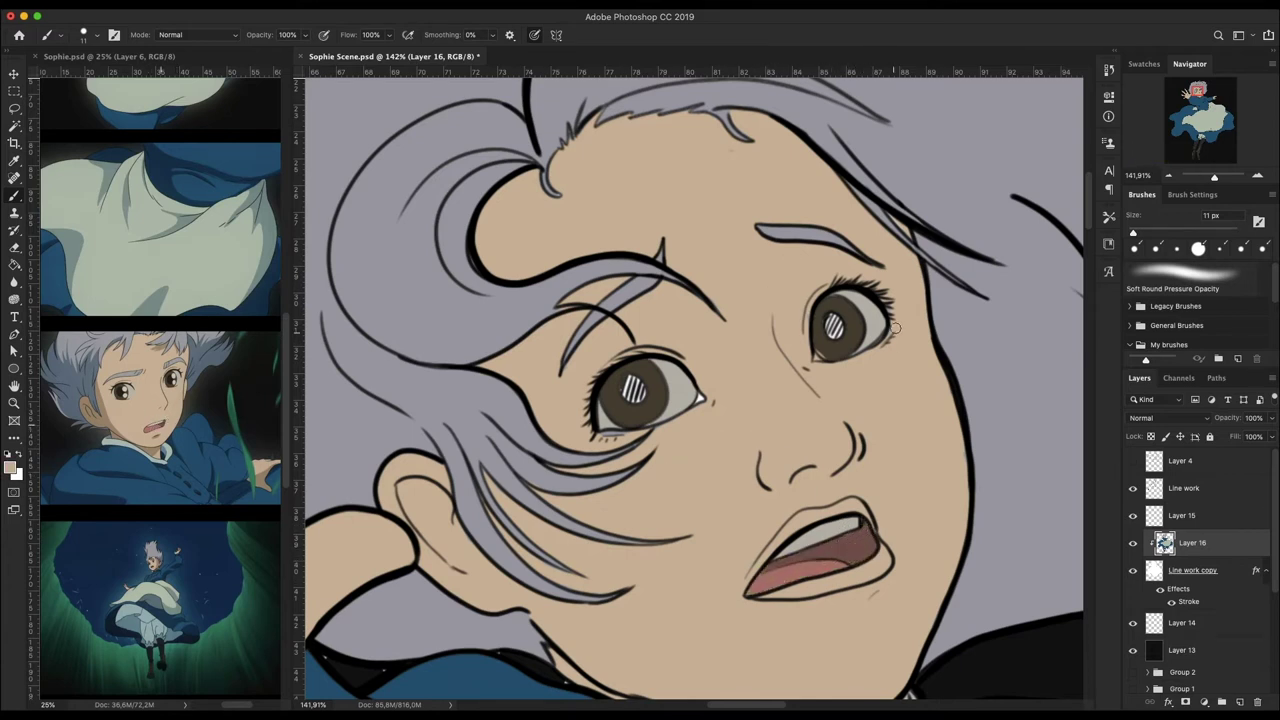
pyautogui.click(11, 467)
pyautogui.press('Return')
pyautogui.moveTo(800, 522); pyautogui.dragTo(777, 541)
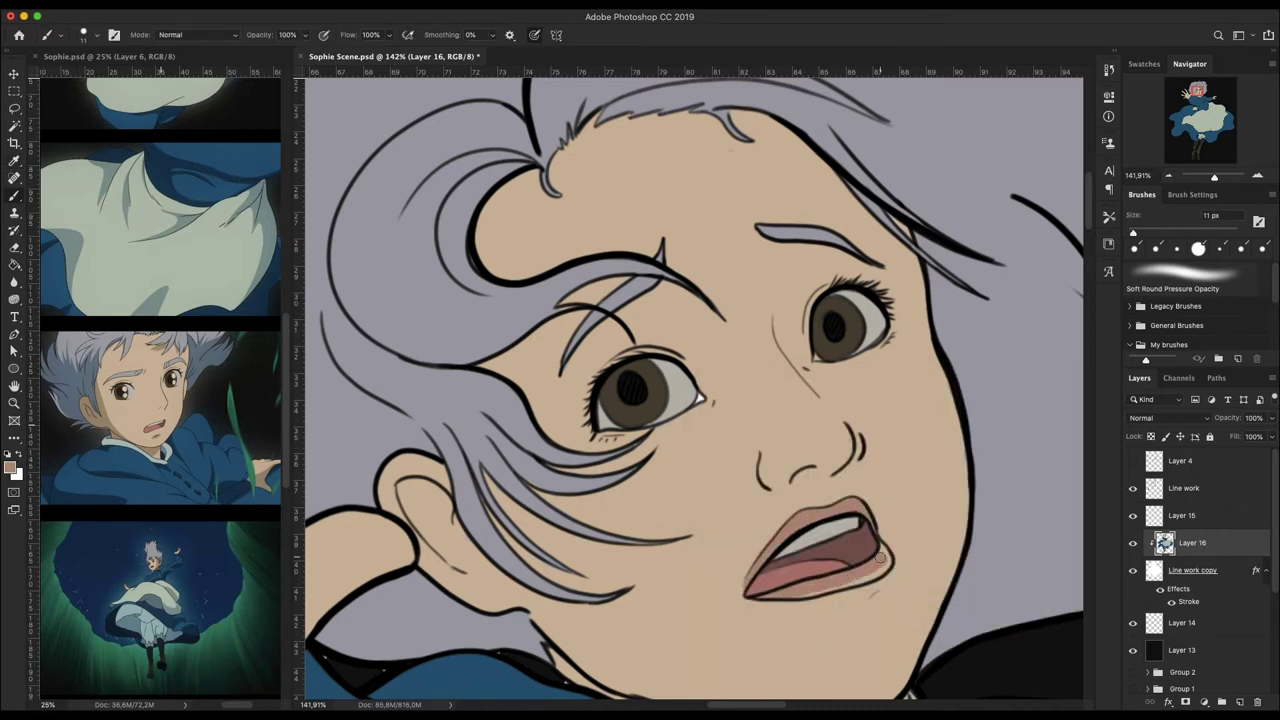
pyautogui.scroll(3, 900, 300)
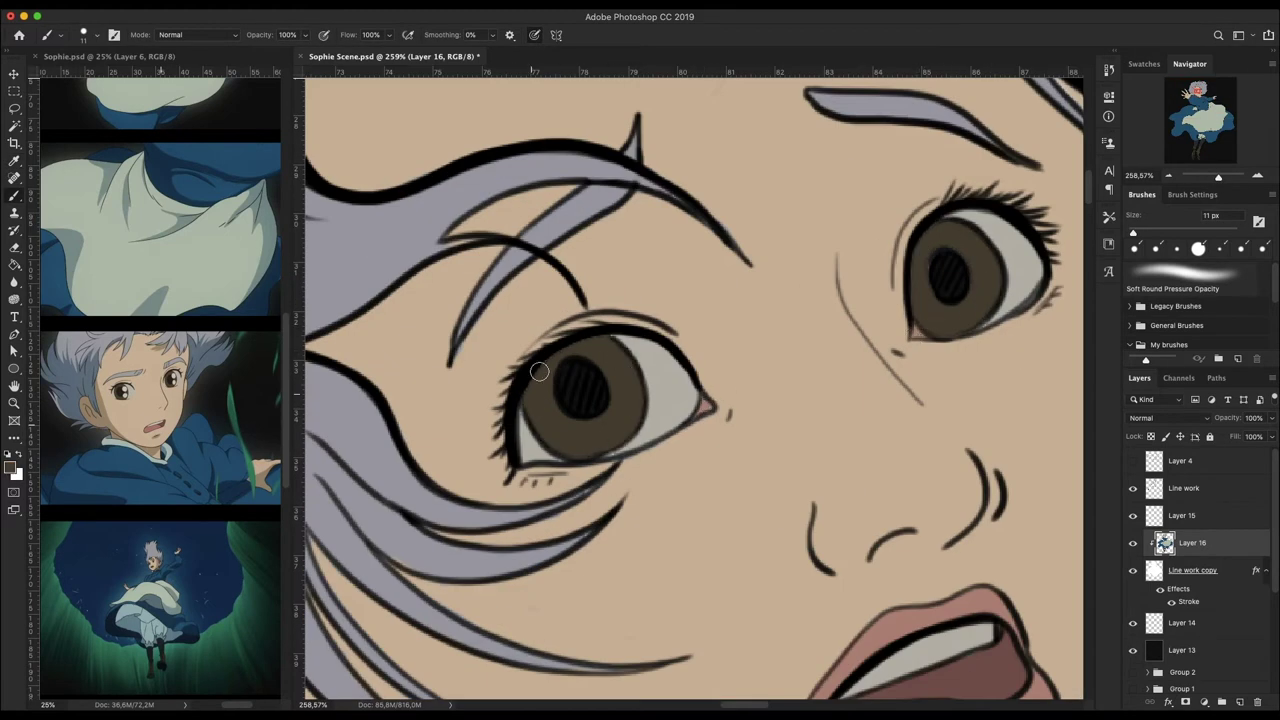
pyautogui.scroll(-5, 736, 399)
pyautogui.scroll(3, 741, 326)
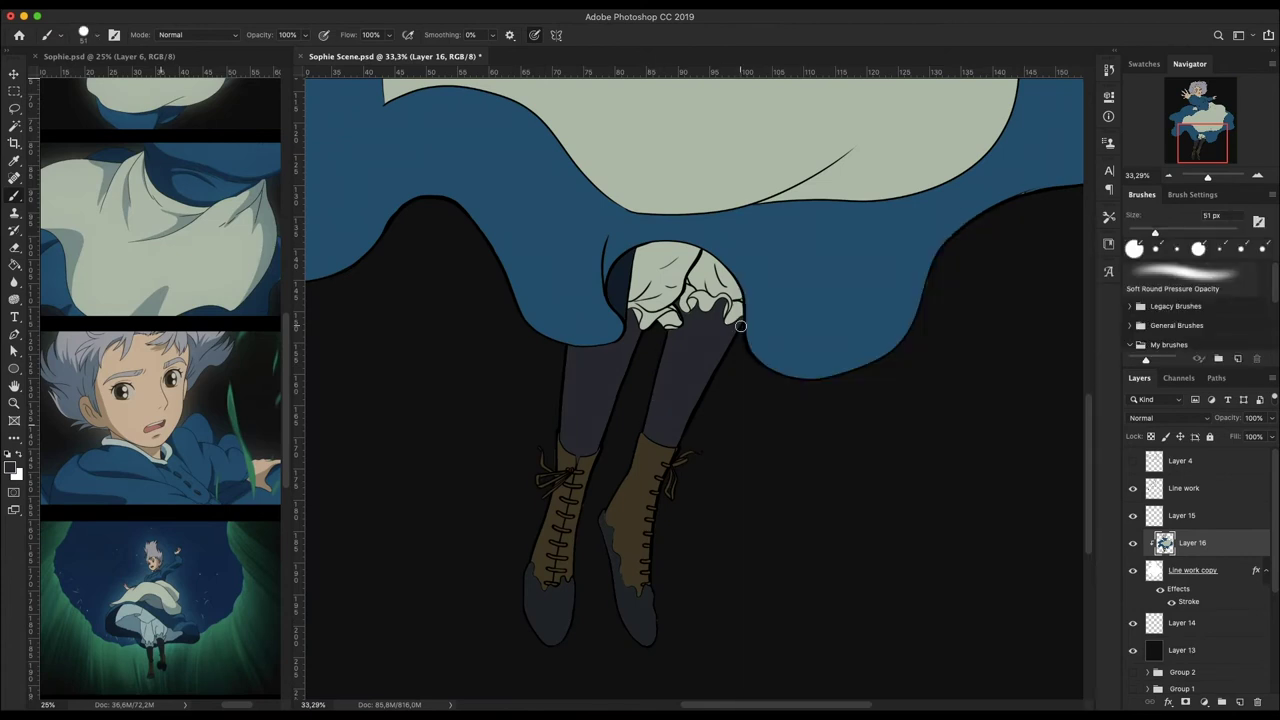
pyautogui.moveTo(1208, 177); pyautogui.dragTo(1205, 179)
# - On a new layer, paint teal-green curtain strokes across the top of the canvas
pyautogui.click(1182, 650)
pyautogui.click(1222, 702)
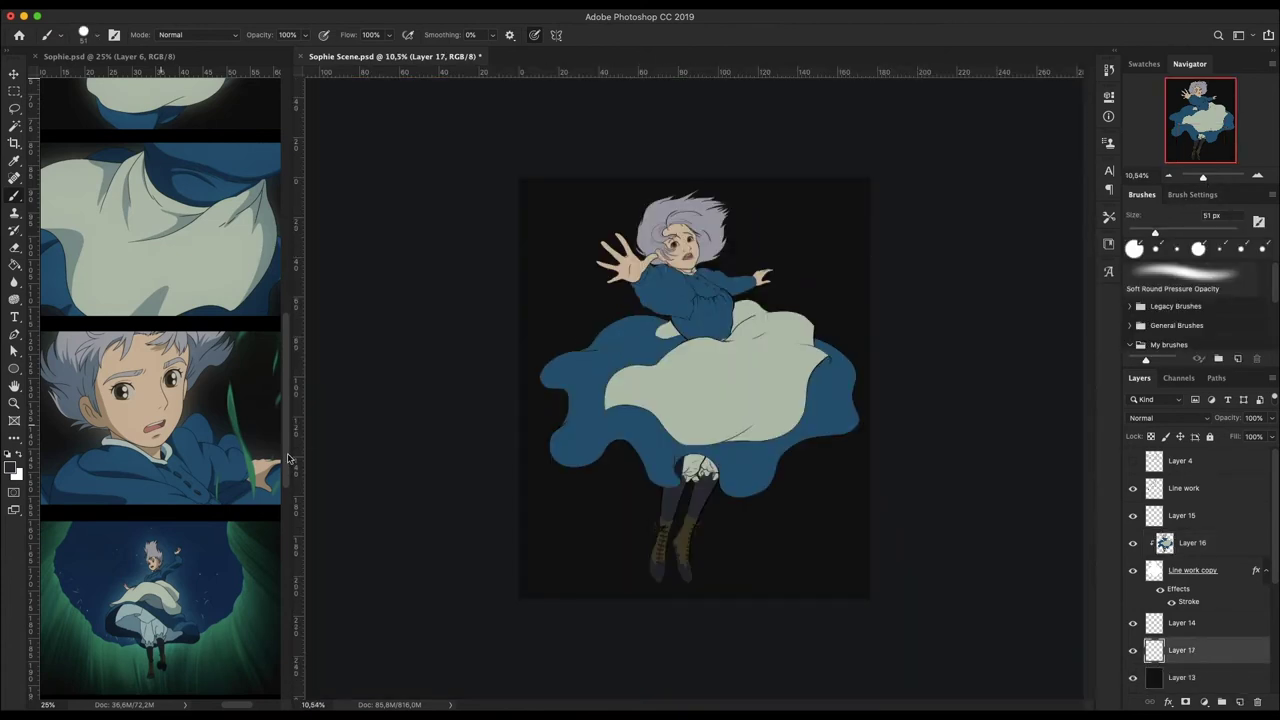
pyautogui.keyDown('alt'); pyautogui.click(267, 435); pyautogui.keyUp('alt')
pyautogui.scroll(-5, 165, 300)
pyautogui.moveTo(840, 200)
pyautogui.mouseDown()
pyautogui.moveTo(600, 200)
pyautogui.moveTo(740, 230)
pyautogui.moveTo(530, 150)
pyautogui.mouseUp()
pyautogui.moveTo(570, 280); pyautogui.dragTo(797, 215)
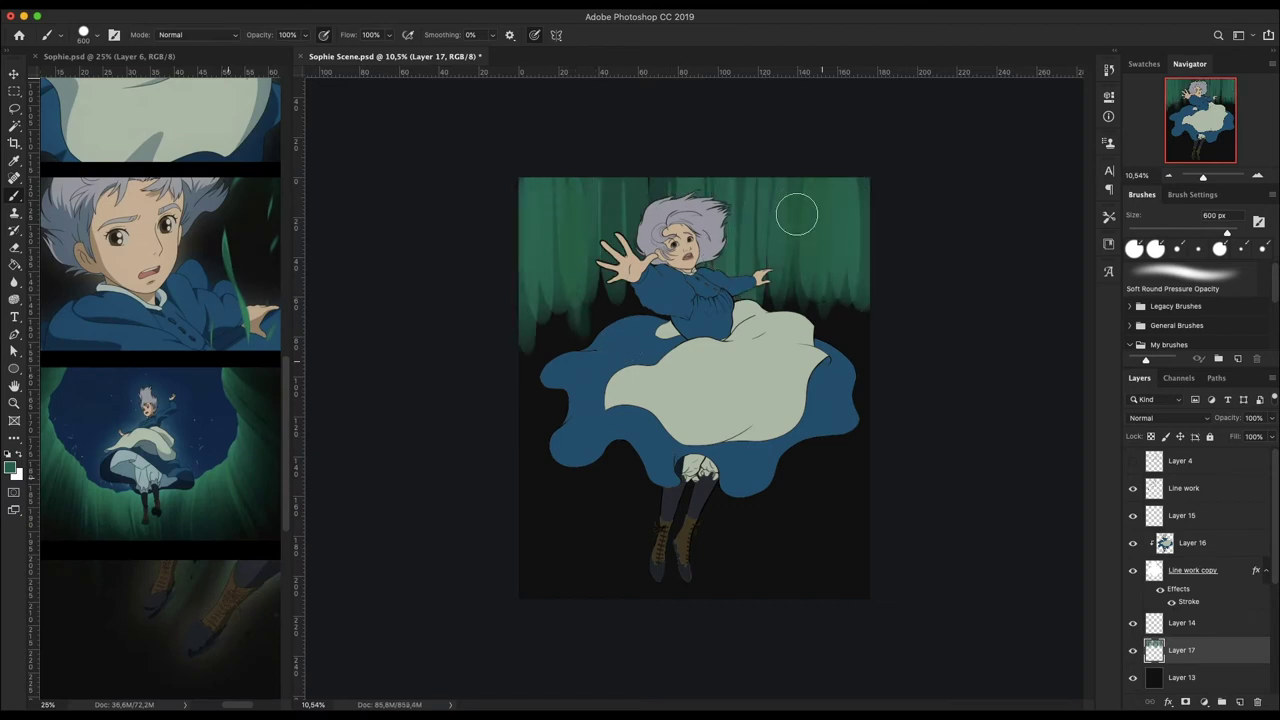
# - Free Transform the green curtain to stretch it down the canvas
pyautogui.hotkey('ctrl', 't')
pyautogui.moveTo(690, 357); pyautogui.dragTo(690, 520)
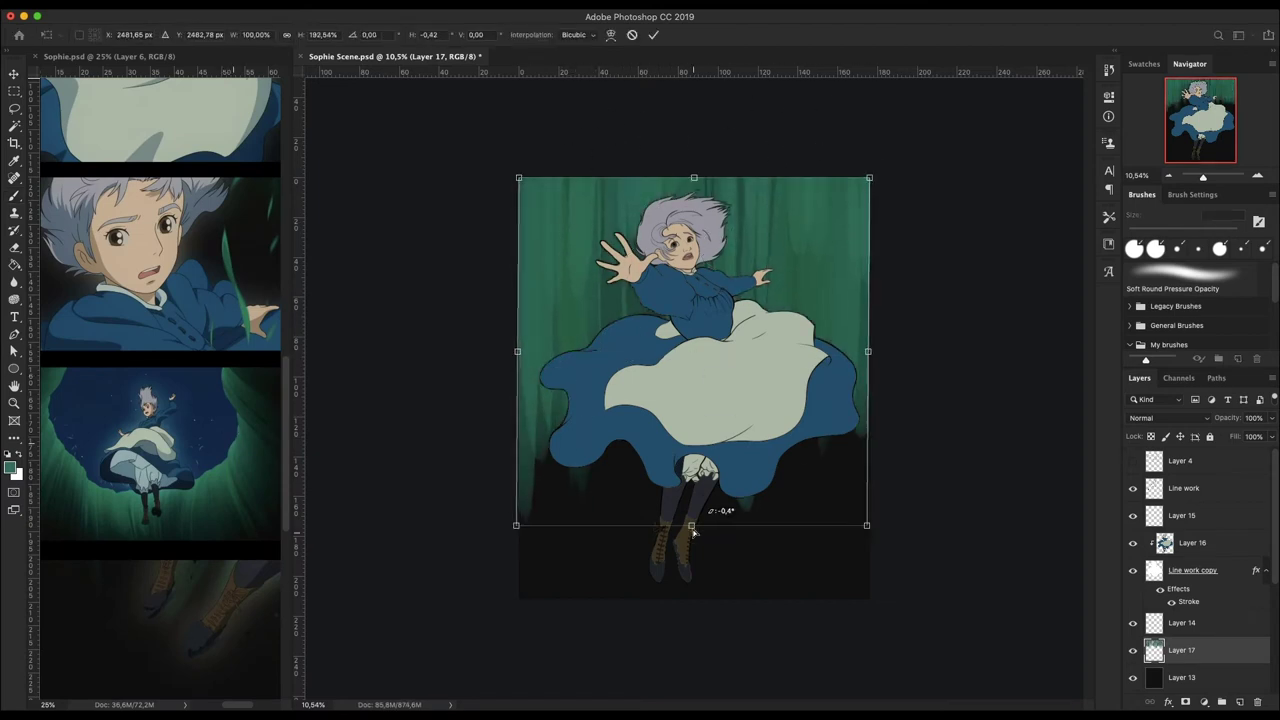
pyautogui.moveTo(690, 177); pyautogui.dragTo(690, 105)
pyautogui.press('Return')
# - Switch to the Blur tool to soften the curtain
pyautogui.press('o')
pyautogui.rightClick(590, 212)
pyautogui.press('Return')
pyautogui.rightClick(14, 302)
pyautogui.click(14, 281)
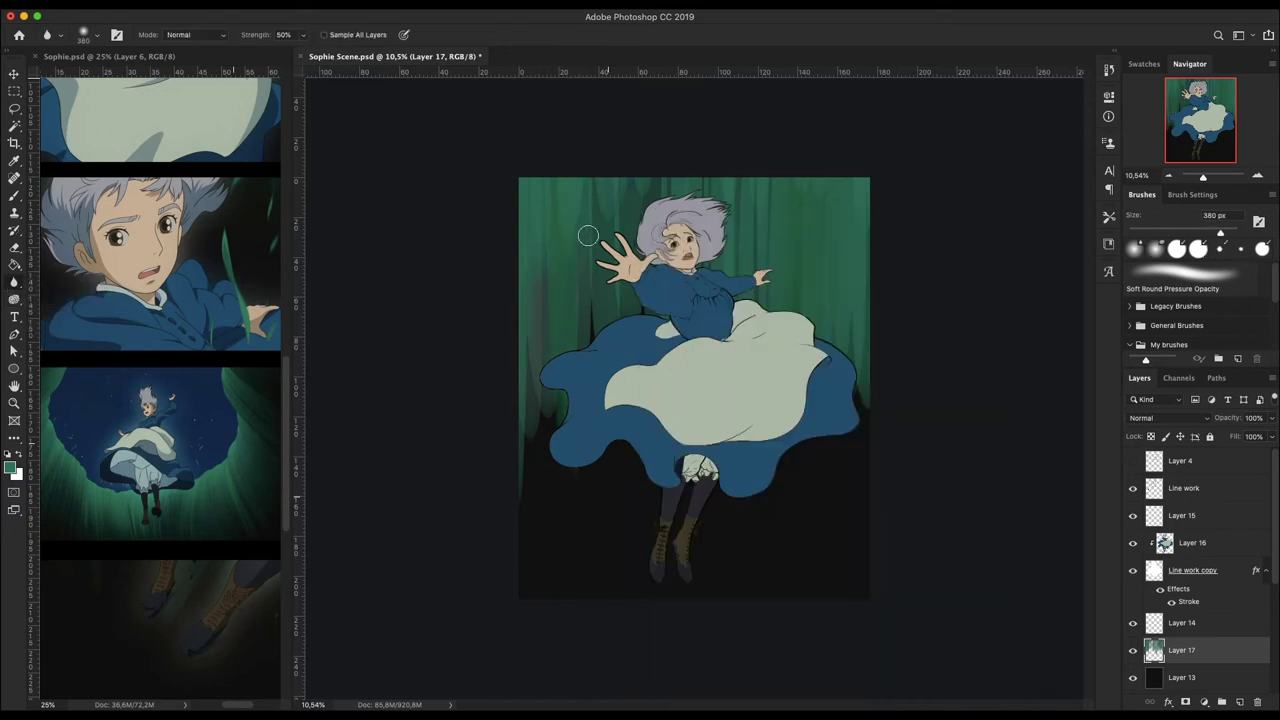
# - With a huge Eraser, fade the curtain's left, top and side edges into darkness
pyautogui.press('e')
pyautogui.rightClick(781, 301)
pyautogui.press('Return')
pyautogui.moveTo(529, 471); pyautogui.dragTo(586, 206)
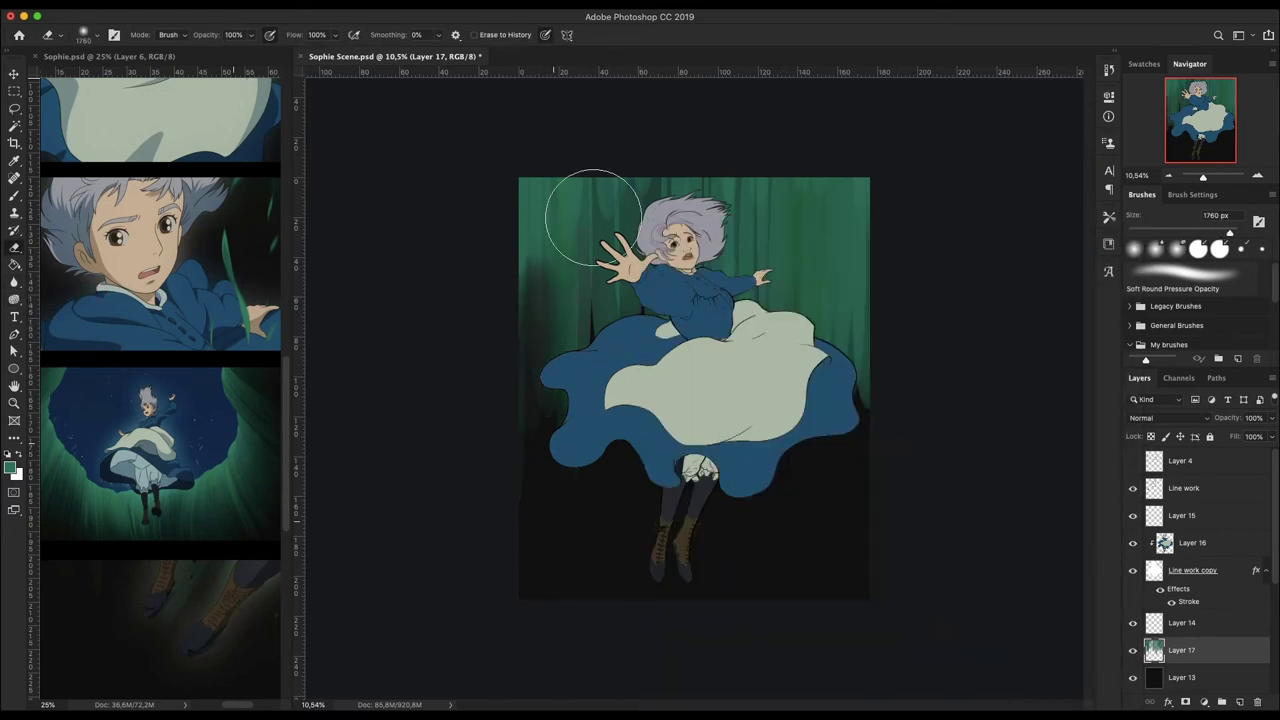
pyautogui.moveTo(845, 181)
pyautogui.mouseDown()
pyautogui.moveTo(848, 251)
pyautogui.moveTo(537, 337)
pyautogui.moveTo(586, 363)
pyautogui.moveTo(617, 121)
pyautogui.mouseUp()
# - Add a new clipped shadow layer with a dark blue colour and a soft round brush
pyautogui.hotkey('ctrl', 'shift', 'alt', 'n')
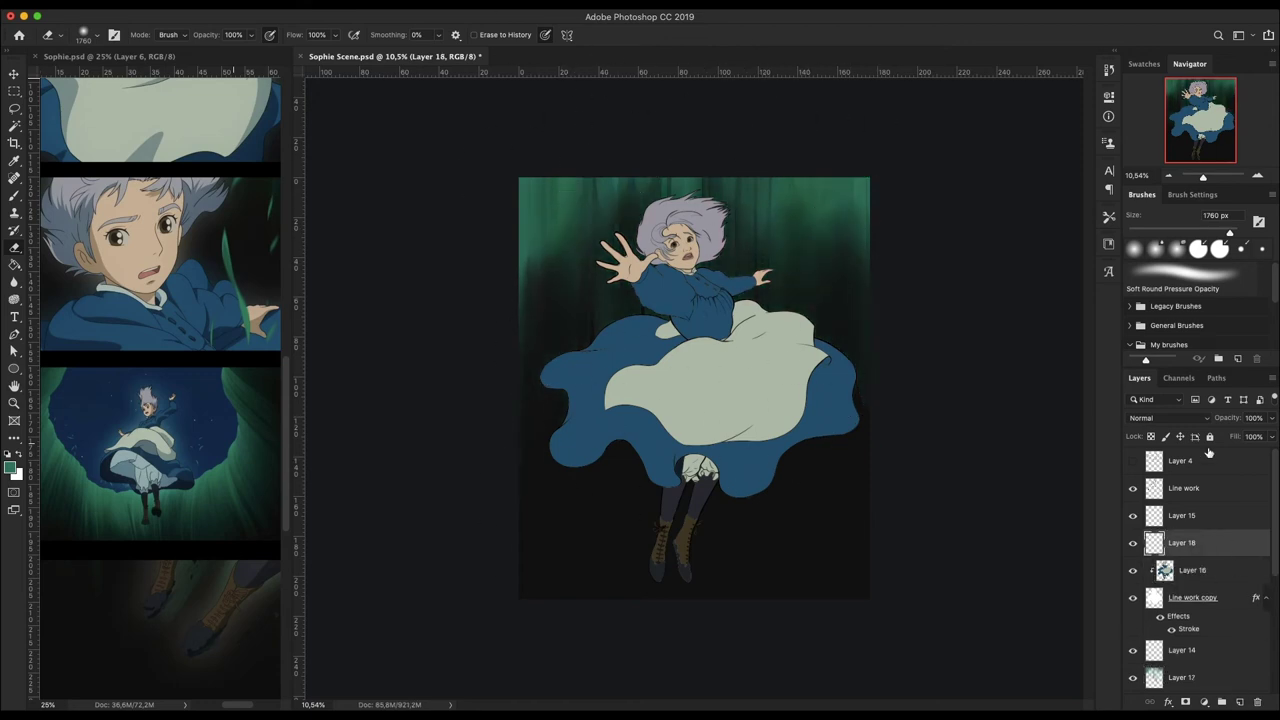
pyautogui.click(17, 473)
pyautogui.click(893, 485)
pyautogui.click(1006, 403)
pyautogui.press('b')
pyautogui.rightClick(795, 218)
pyautogui.press('Return')
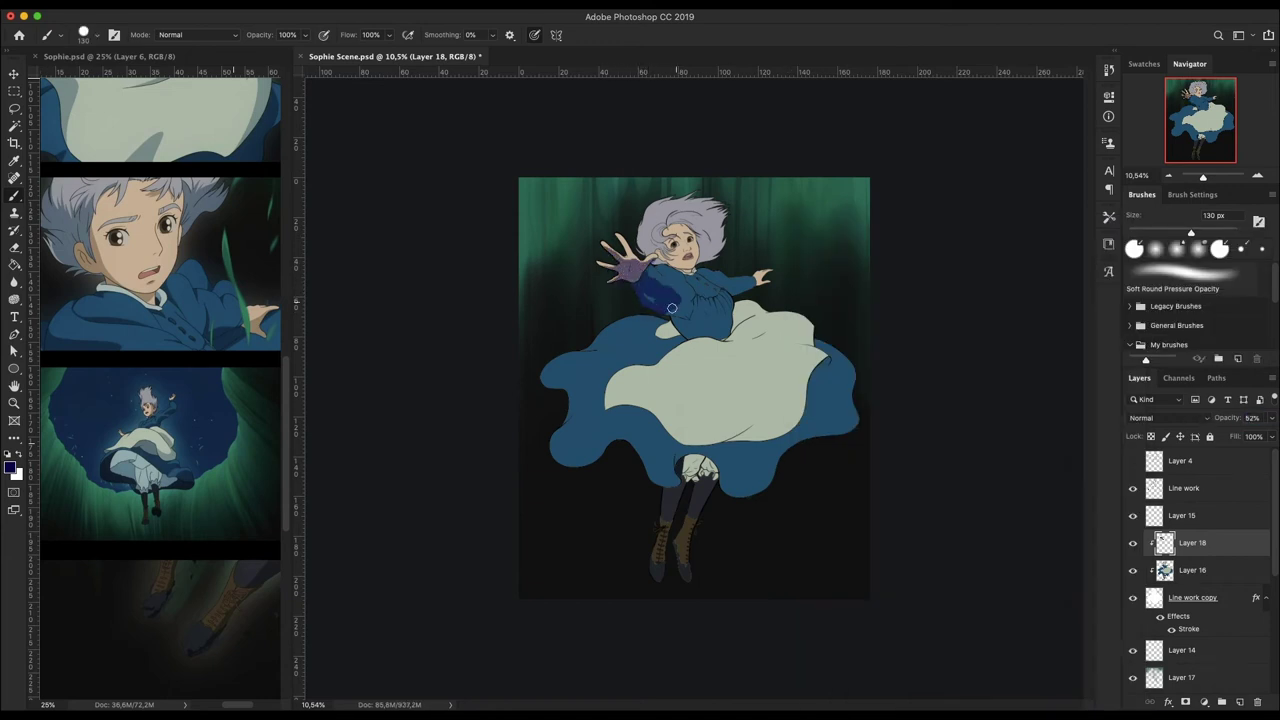
pyautogui.rightClick(764, 276)
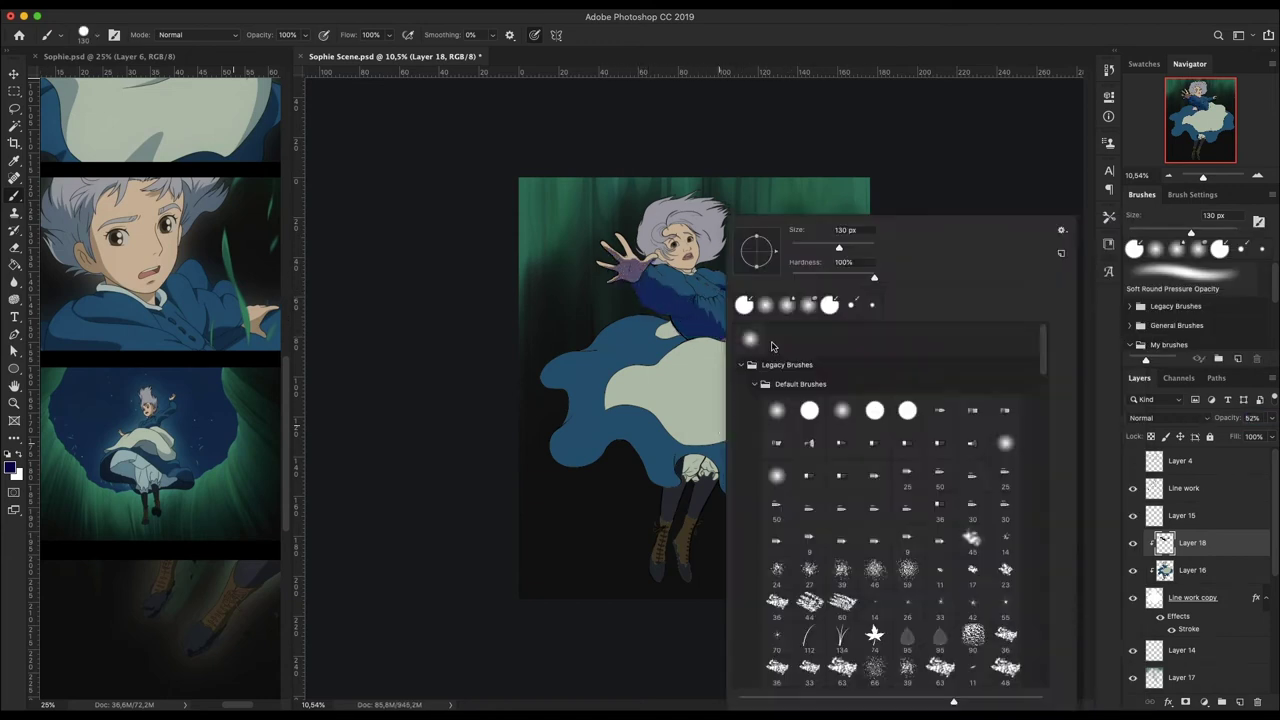
pyautogui.press('Return')
pyautogui.click(700, 472)
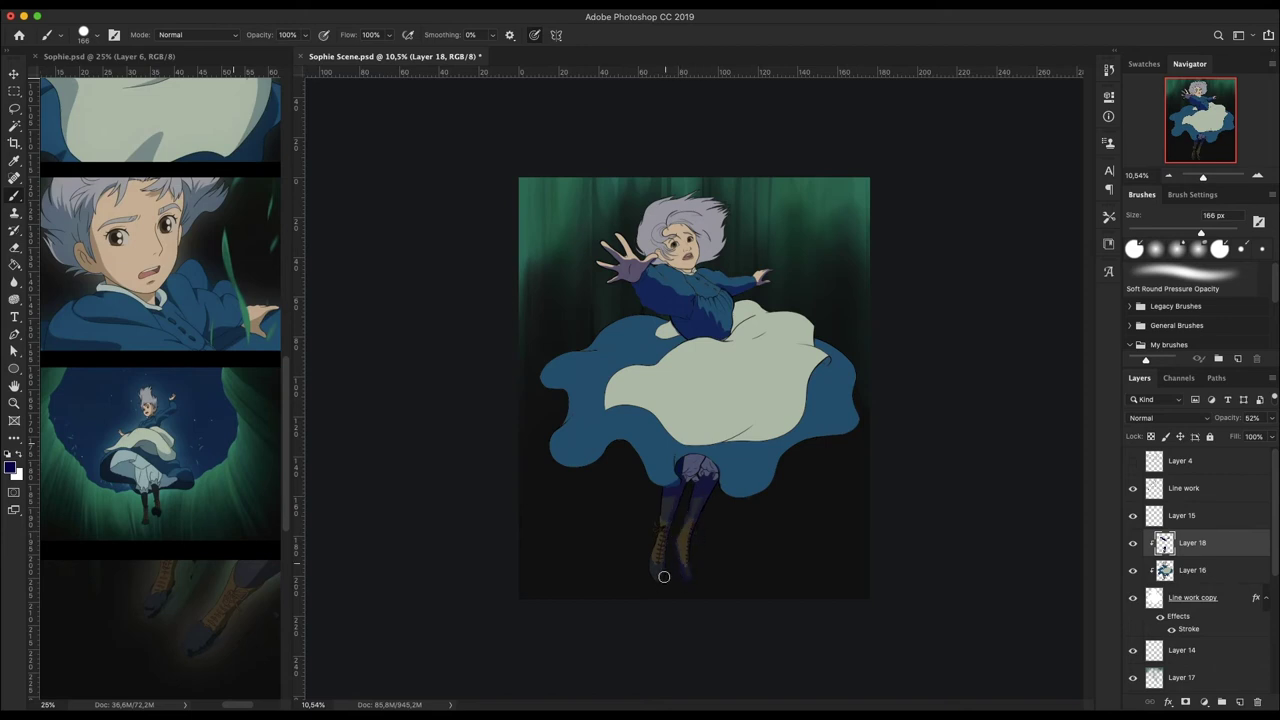
# - Darken the shadow paint, shade the apron and skirt edges, and lower the layer opacity to 47%
pyautogui.hotkey('ctrl', 'u')
pyautogui.moveTo(966, 404); pyautogui.dragTo(934, 412)
pyautogui.press('Return')
pyautogui.moveTo(828, 342)
pyautogui.mouseDown()
pyautogui.moveTo(724, 440)
pyautogui.moveTo(614, 412)
pyautogui.mouseUp()
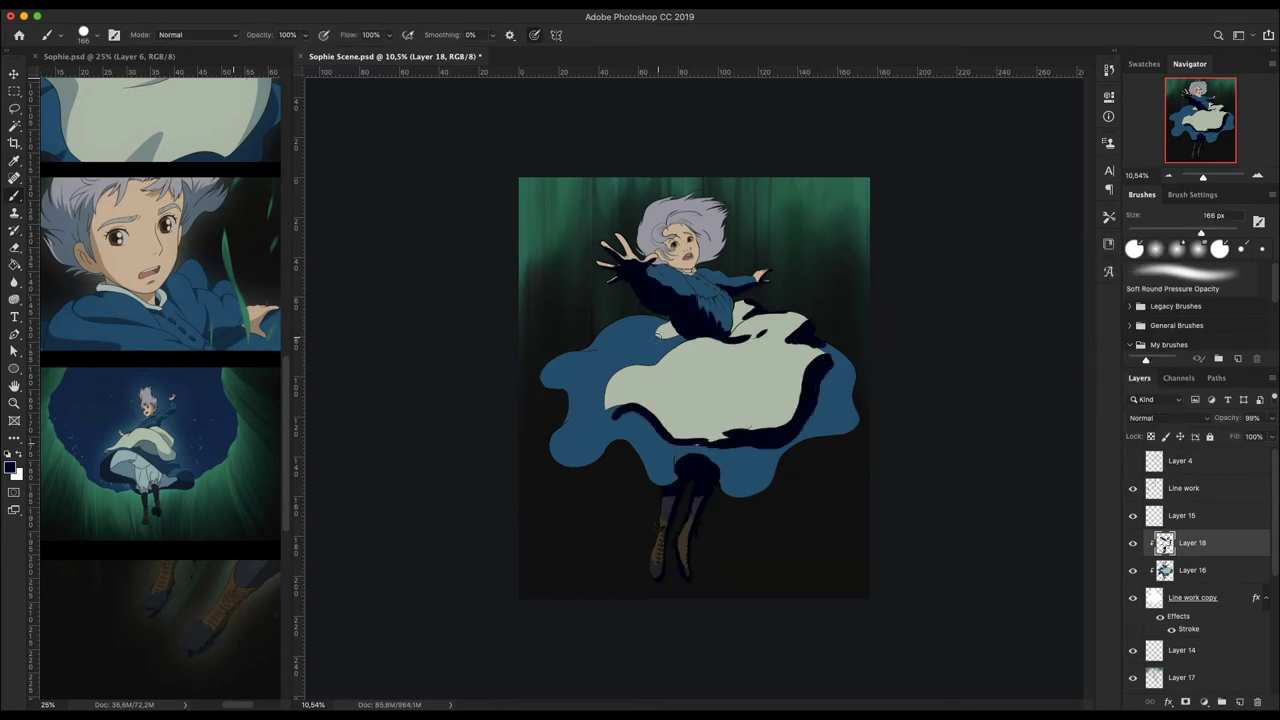
pyautogui.moveTo(658, 337); pyautogui.dragTo(566, 393)
pyautogui.press('Down')
pyautogui.scroll(3, 694, 388)
# - Paint more dark-blue shadows along the apron edges
pyautogui.moveTo(768, 290); pyautogui.dragTo(856, 318)
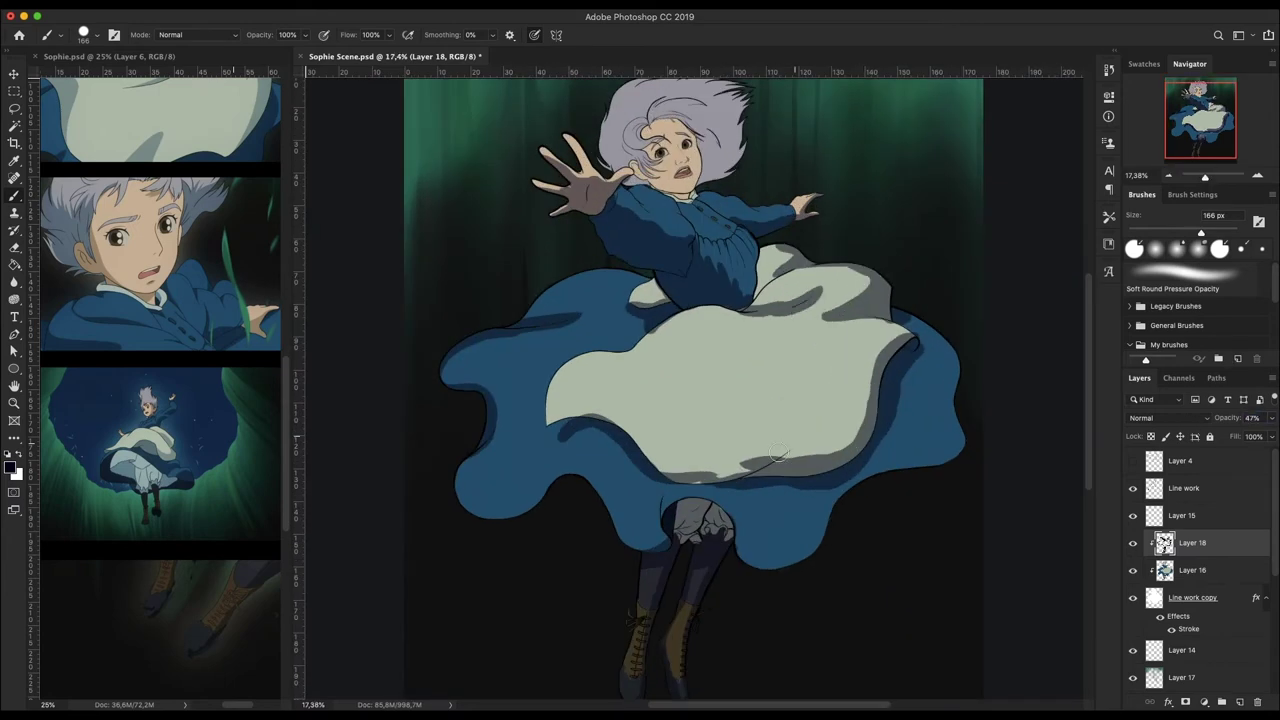
pyautogui.moveTo(814, 430); pyautogui.dragTo(552, 420)
pyautogui.moveTo(740, 490); pyautogui.dragTo(756, 521)
pyautogui.scroll(-3, 660, 520)
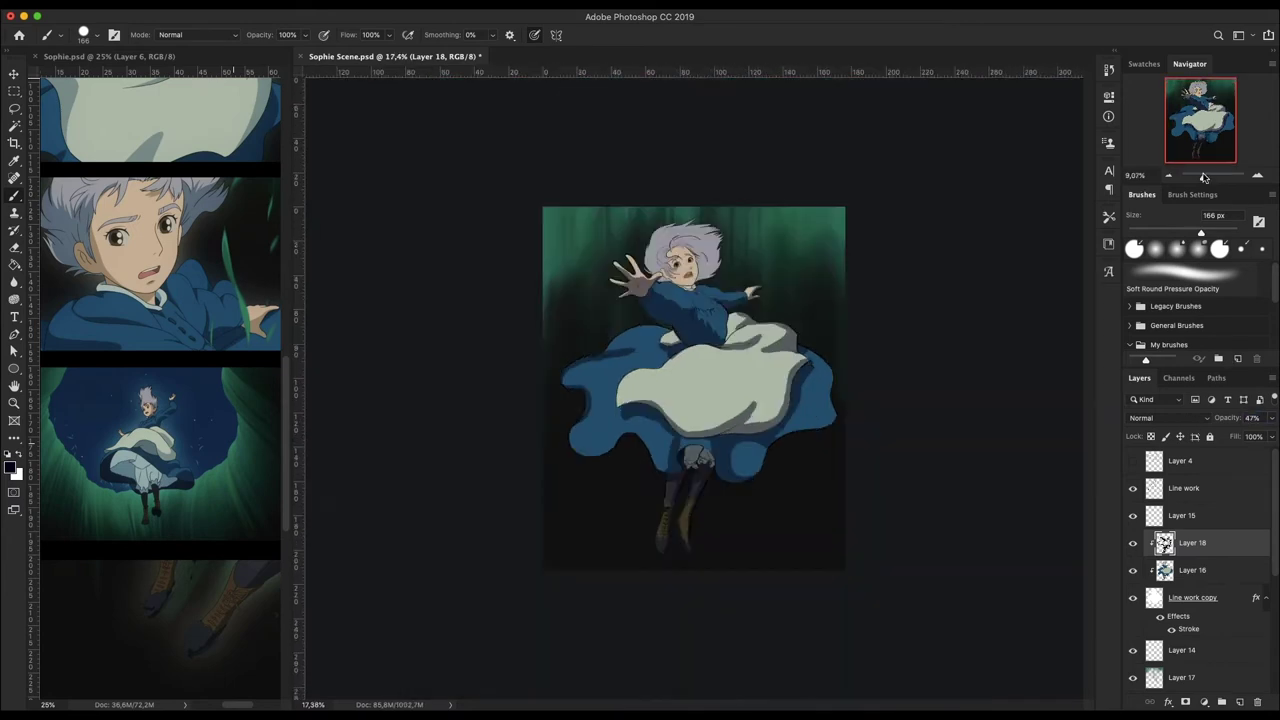
pyautogui.scroll(8, 686, 257)
pyautogui.rightClick(870, 215)
pyautogui.scroll(3, 693, 384)
# - Shade around the eyes and nose, the hair around the ear, and the jaw
pyautogui.moveTo(795, 252); pyautogui.dragTo(740, 290)
pyautogui.moveTo(646, 340); pyautogui.dragTo(585, 352)
pyautogui.moveTo(705, 390); pyautogui.dragTo(780, 370)
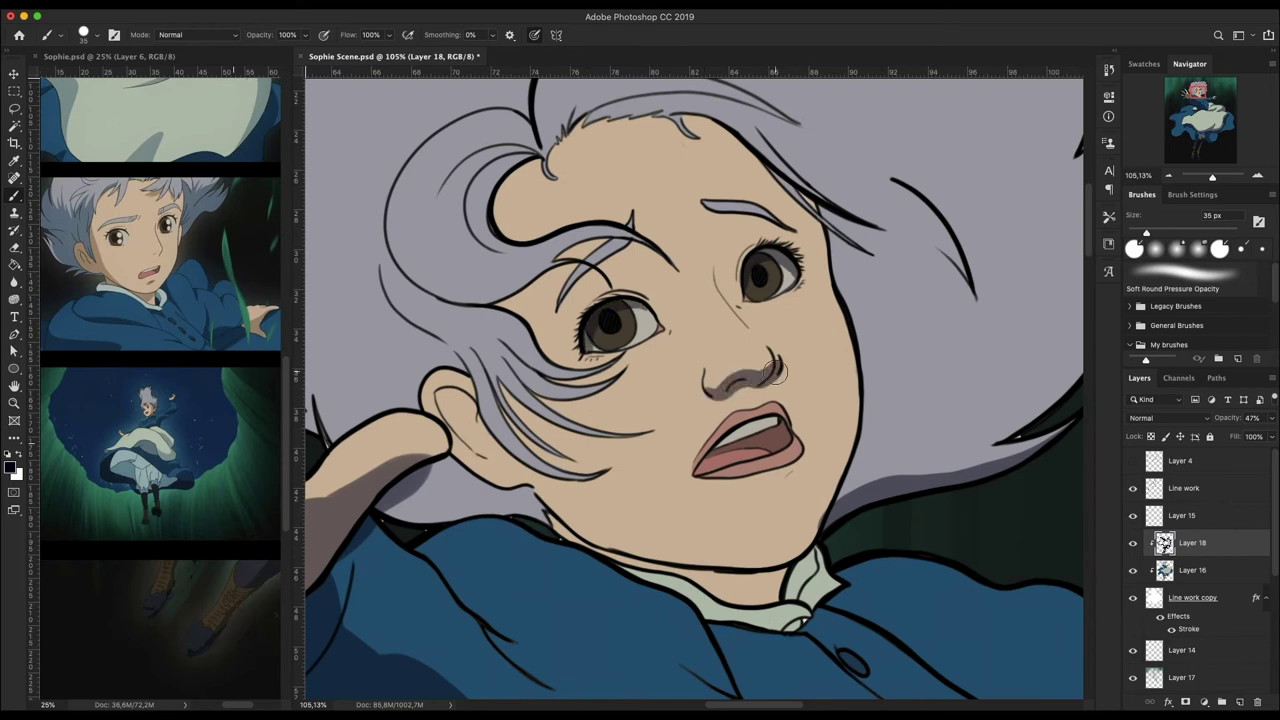
pyautogui.moveTo(660, 300)
pyautogui.mouseDown()
pyautogui.moveTo(536, 301)
pyautogui.moveTo(583, 366)
pyautogui.mouseUp()
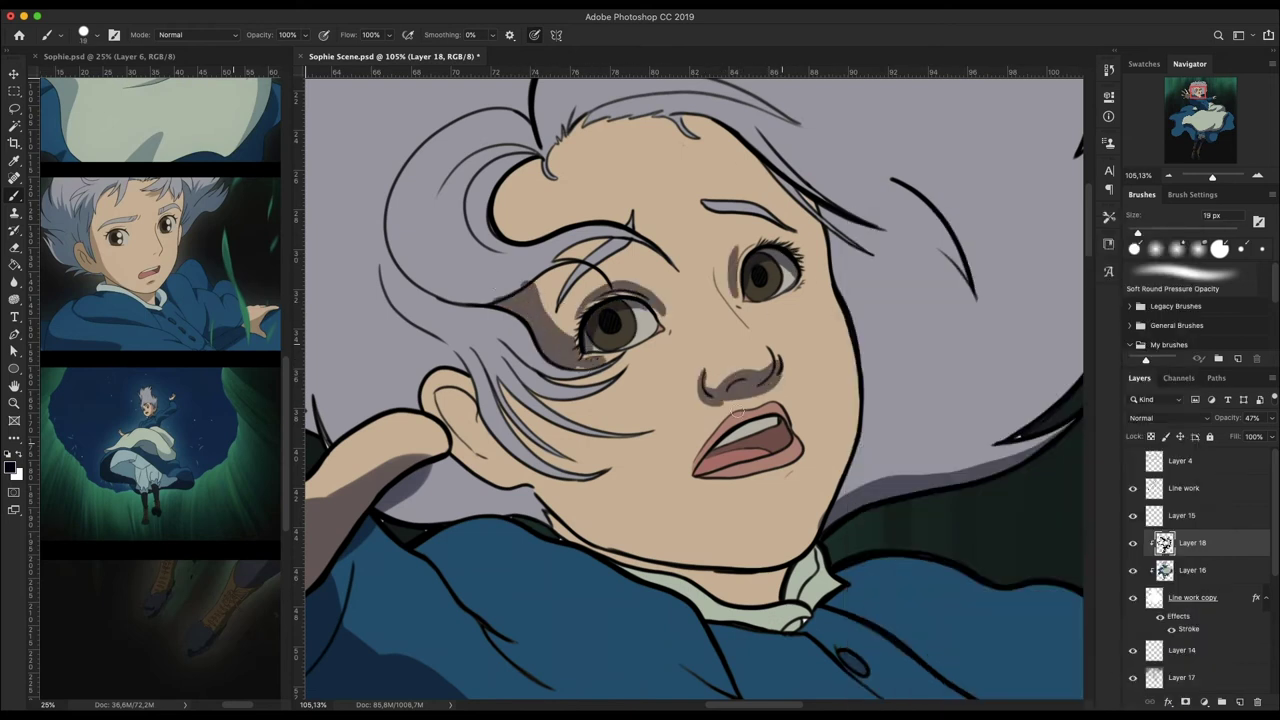
pyautogui.moveTo(450, 390); pyautogui.dragTo(520, 485)
pyautogui.moveTo(400, 440)
pyautogui.mouseDown()
pyautogui.moveTo(500, 515)
pyautogui.moveTo(600, 420)
pyautogui.mouseUp()
pyautogui.moveTo(480, 470); pyautogui.dragTo(632, 383)
pyautogui.moveTo(572, 447); pyautogui.dragTo(760, 595)
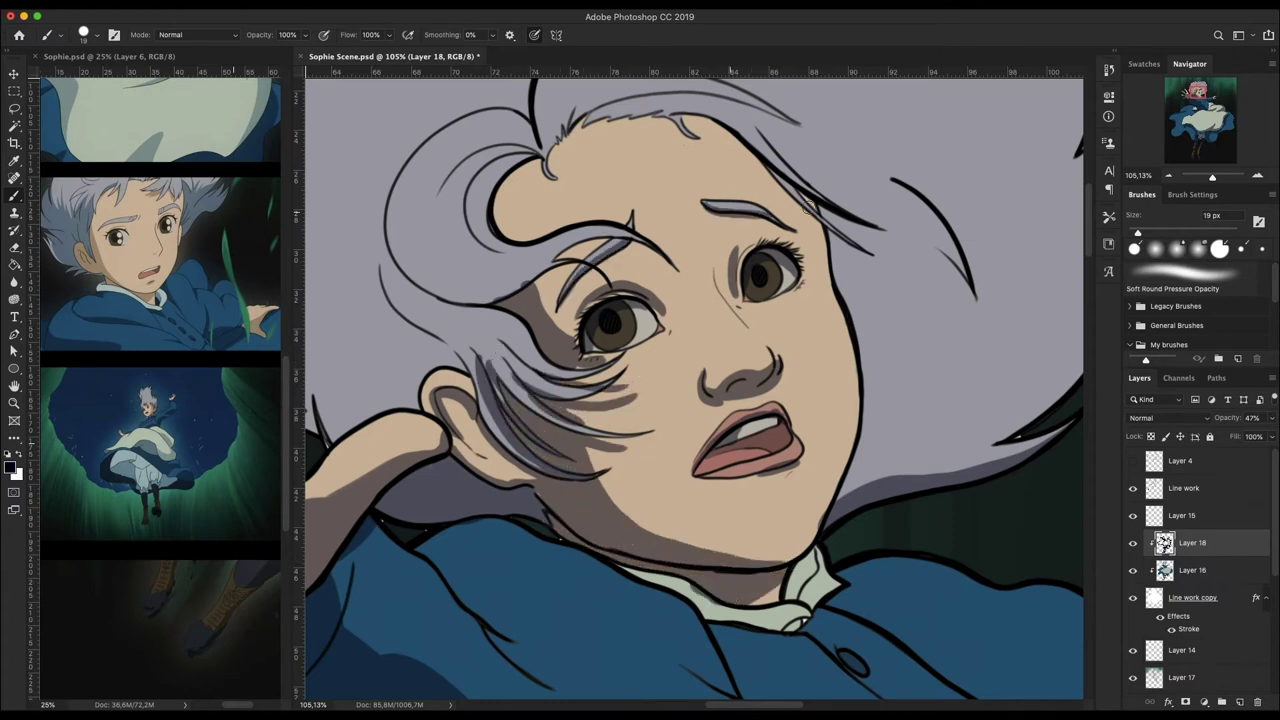
# - Shade the top, left and right sides of the hair
pyautogui.hotkey('ctrl', '0')
pyautogui.rightClick(738, 195)
pyautogui.press('Return')
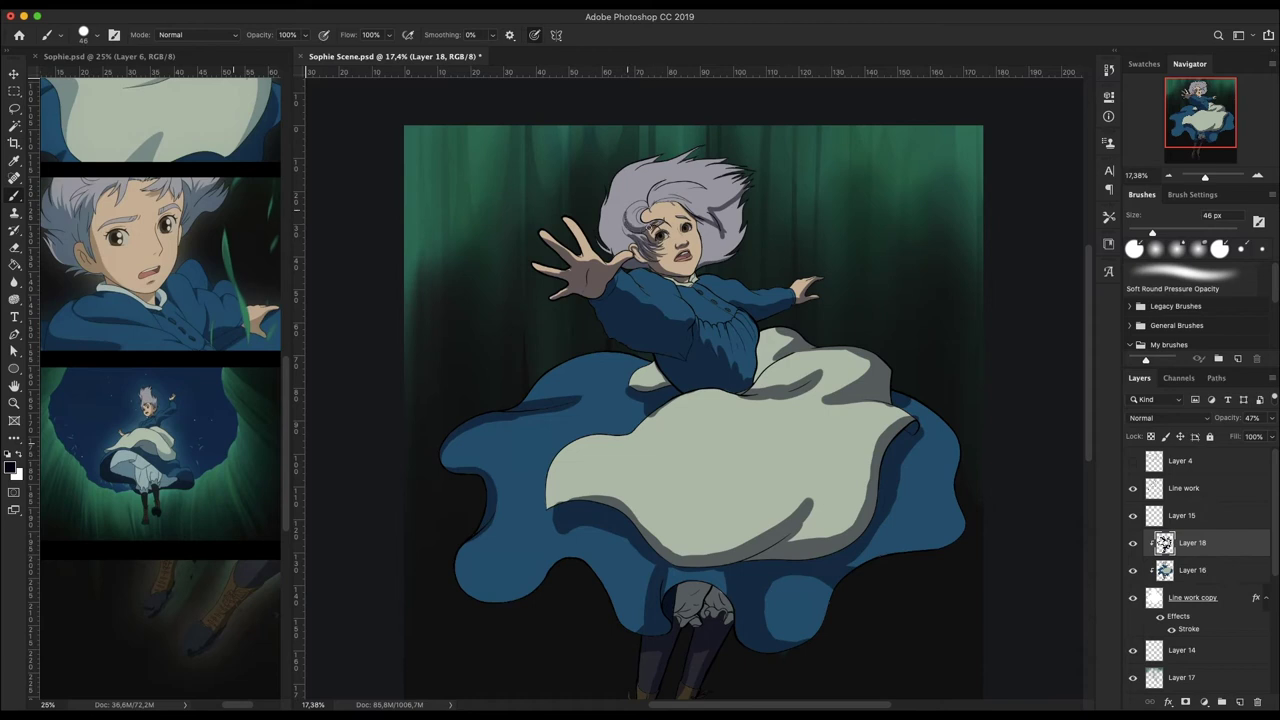
pyautogui.scroll(3, 693, 170)
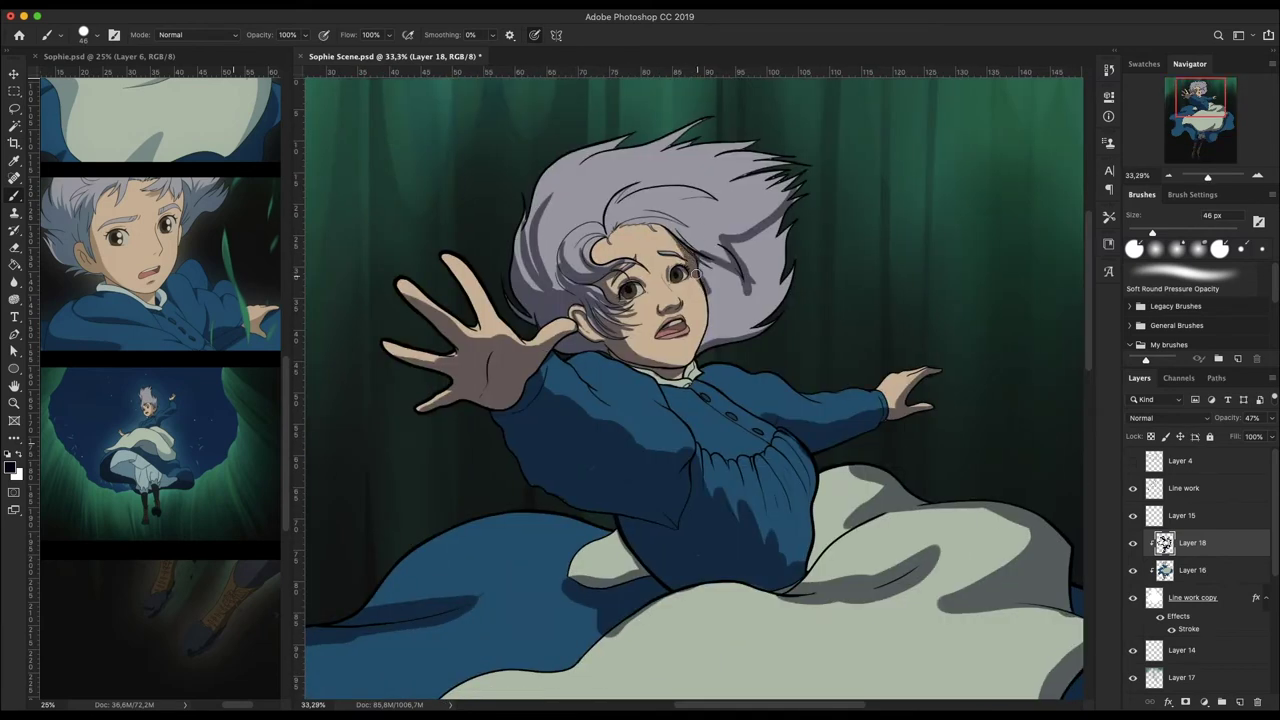
pyautogui.moveTo(695, 272); pyautogui.dragTo(790, 230)
pyautogui.moveTo(585, 250); pyautogui.dragTo(714, 241)
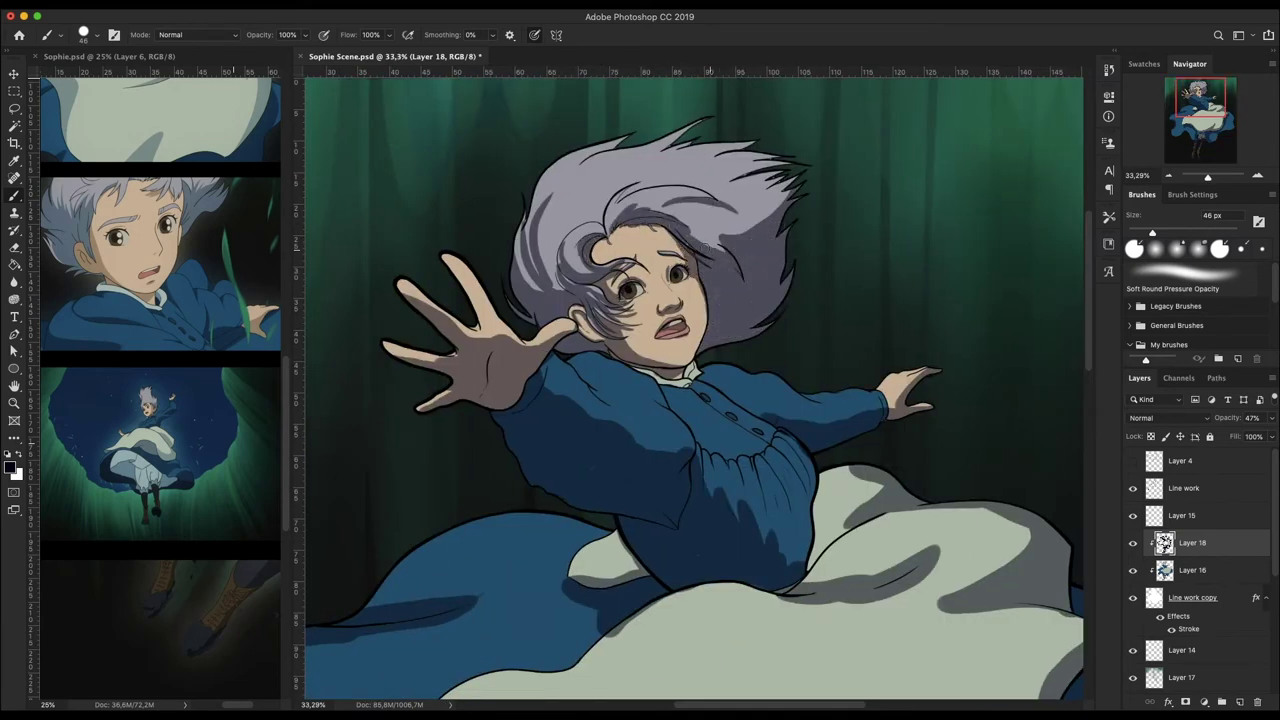
pyautogui.moveTo(556, 250); pyautogui.dragTo(540, 288)
pyautogui.moveTo(528, 178); pyautogui.dragTo(618, 312)
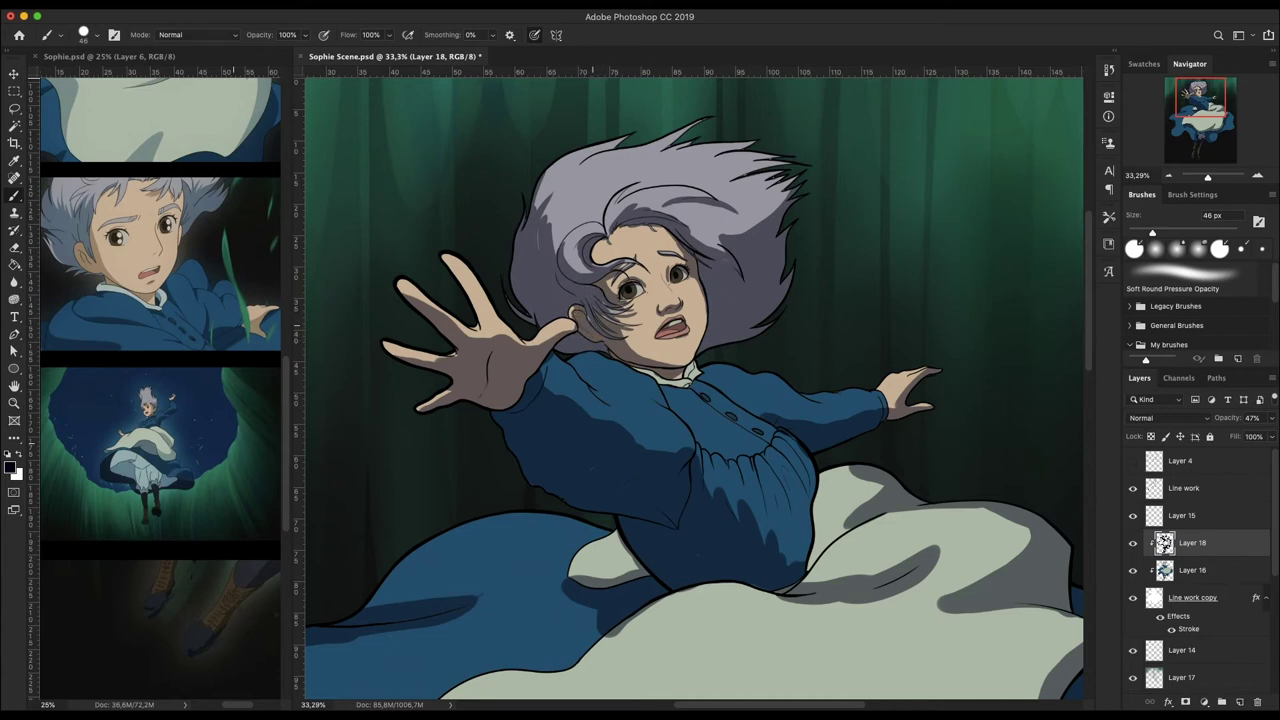
# - With a 15 px brush, shade the skirt's lower-left edge, then switch to the eraser
pyautogui.moveTo(1200, 172); pyautogui.dragTo(1172, 172)
pyautogui.scroll(4, 650, 290)
pyautogui.rightClick(756, 216)
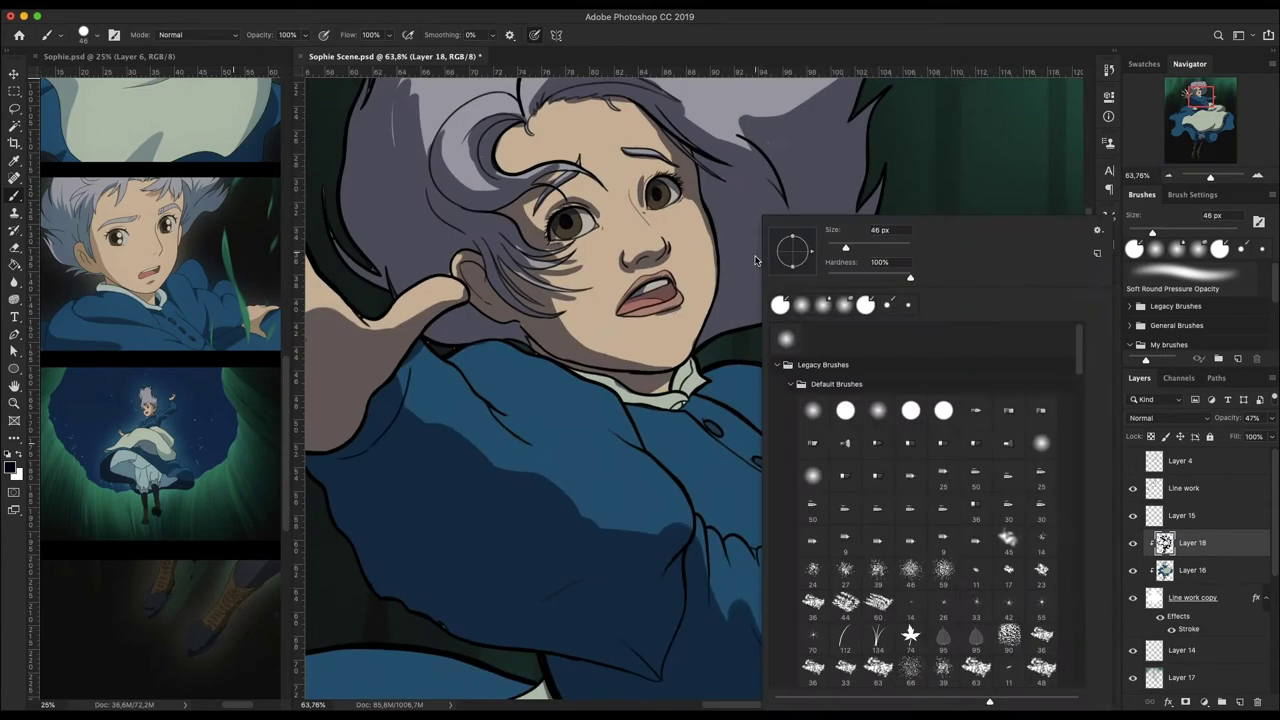
pyautogui.moveTo(830, 248); pyautogui.dragTo(790, 248)
pyautogui.press('Return')
pyautogui.scroll(-8, 664, 299)
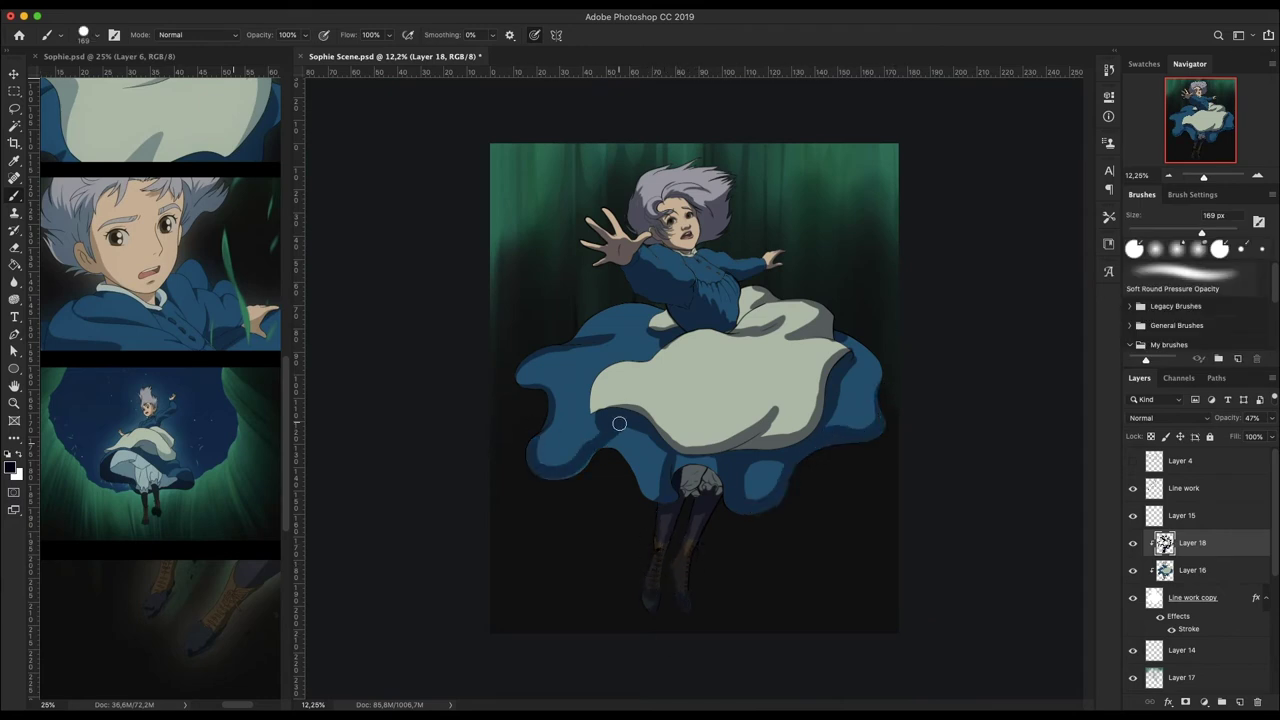
pyautogui.moveTo(530, 440); pyautogui.dragTo(648, 468)
pyautogui.press('e')
pyautogui.rightClick(614, 315)
pyautogui.press('Escape')
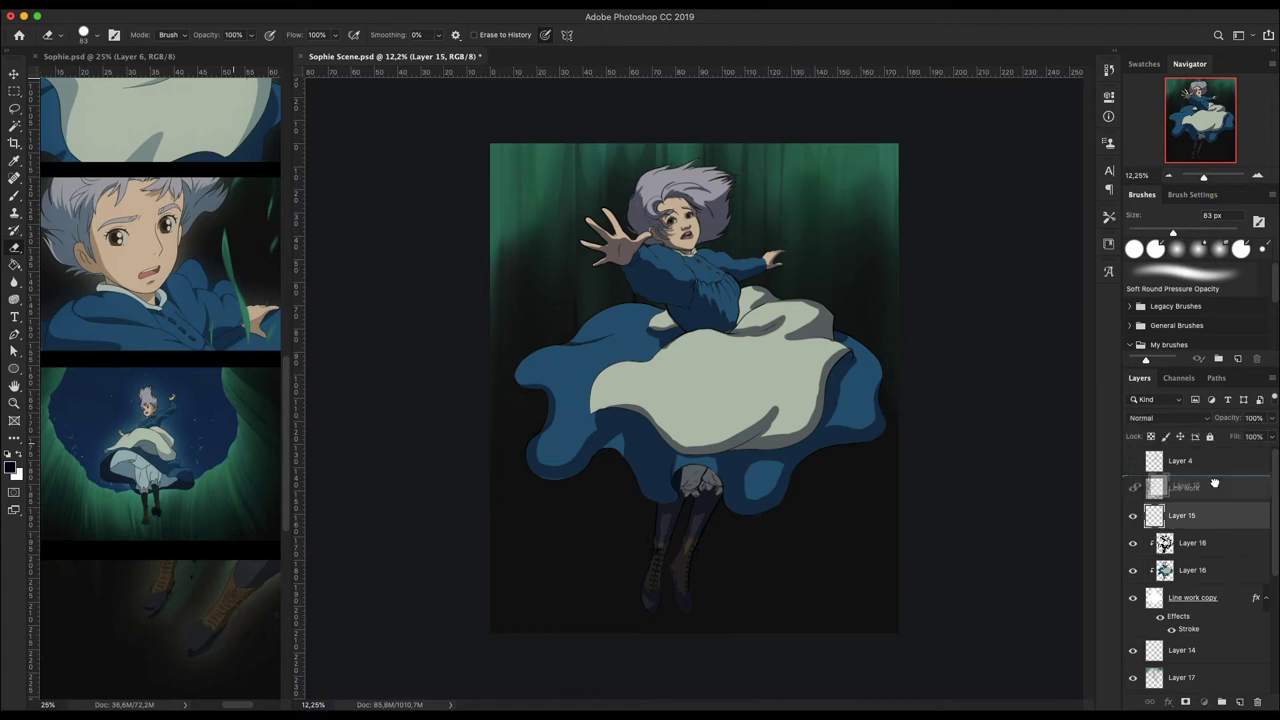
# - Move Layer 15 above Line work and paint white eye catchlights with a 4 px brush
pyautogui.moveTo(1217, 515); pyautogui.dragTo(1217, 480)
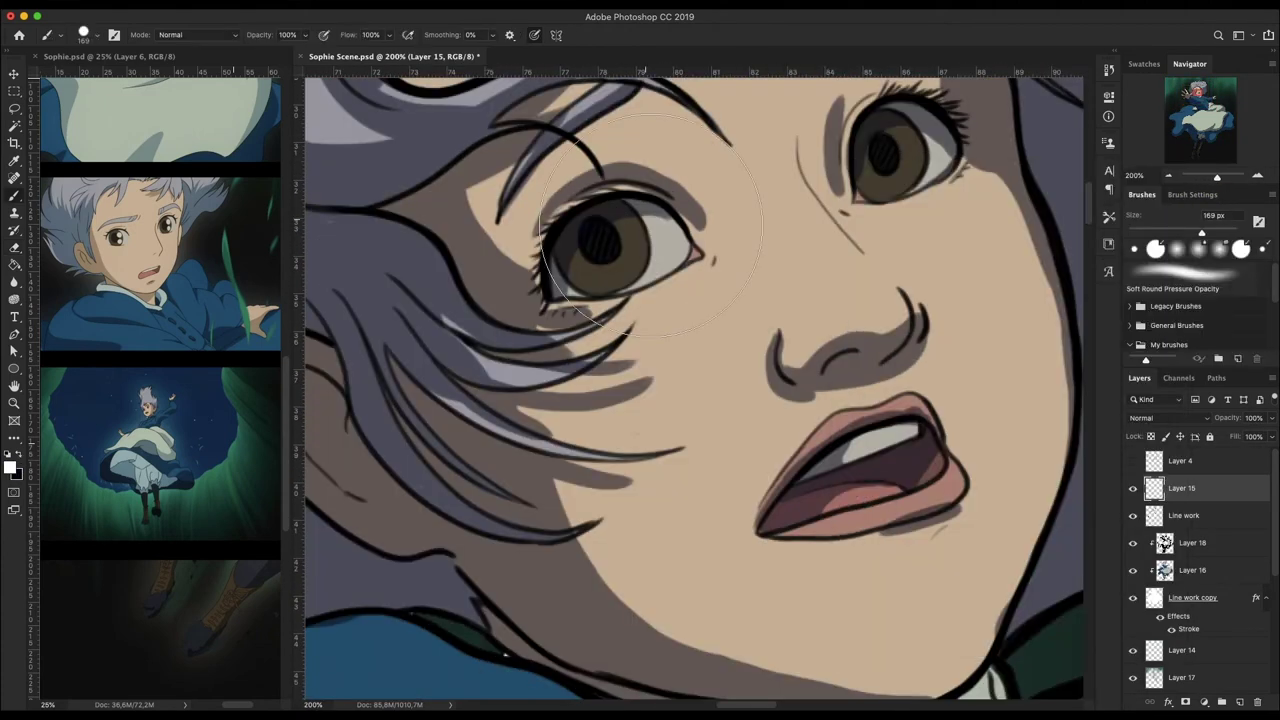
pyautogui.click(897, 142)
pyautogui.click(881, 180)
pyautogui.rightClick(928, 214)
pyautogui.press('Return')
pyautogui.click(854, 298)
pyautogui.moveTo(874, 512); pyautogui.dragTo(885, 509)
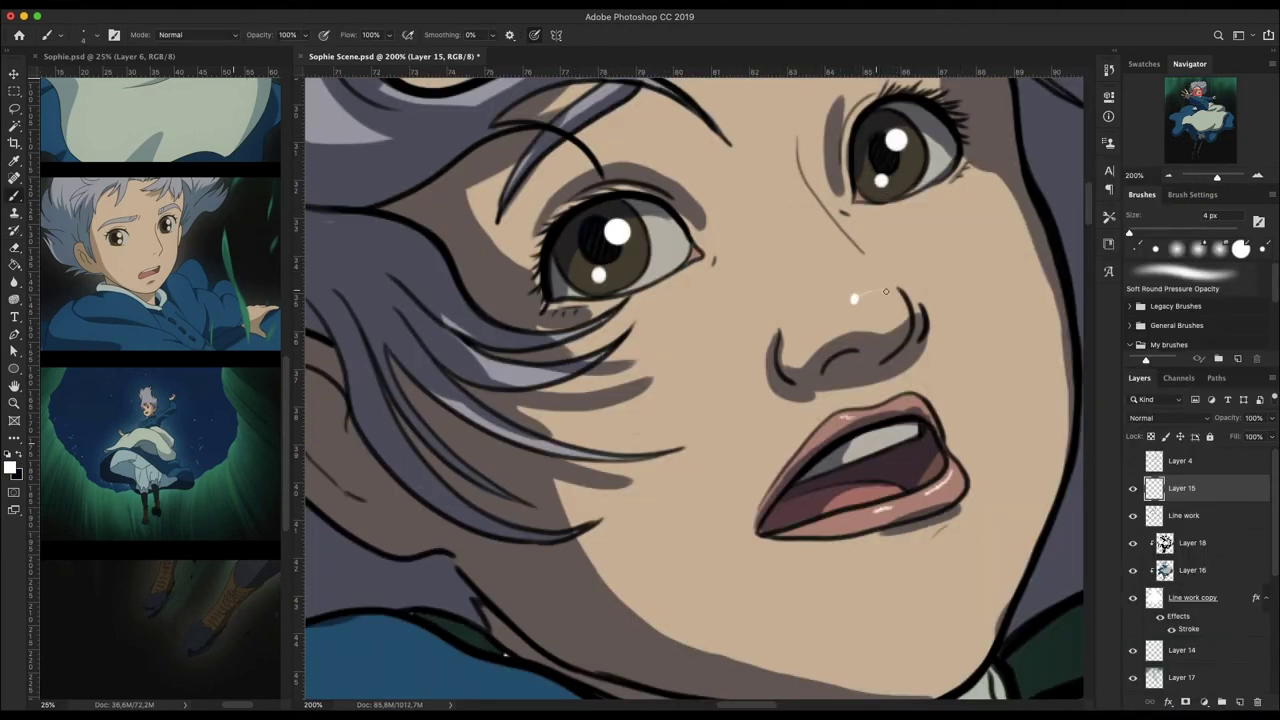
pyautogui.scroll(-3, 885, 291)
# - Zoom out to show the whole figure and add white highlights on the hair
pyautogui.moveTo(1200, 176); pyautogui.dragTo(1227, 172)
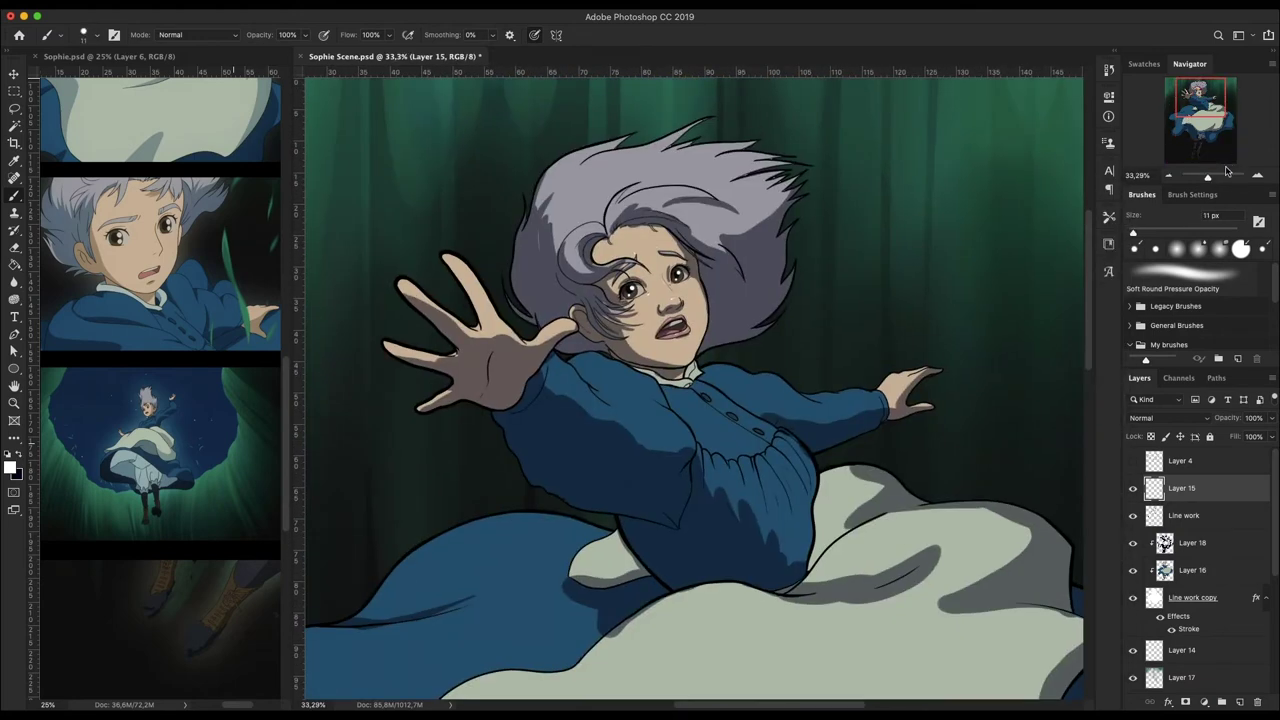
pyautogui.scroll(3, 525, 80)
pyautogui.rightClick(805, 215)
pyautogui.press('Return')
pyautogui.moveTo(634, 256); pyautogui.dragTo(672, 234)
pyautogui.moveTo(848, 290); pyautogui.dragTo(724, 296)
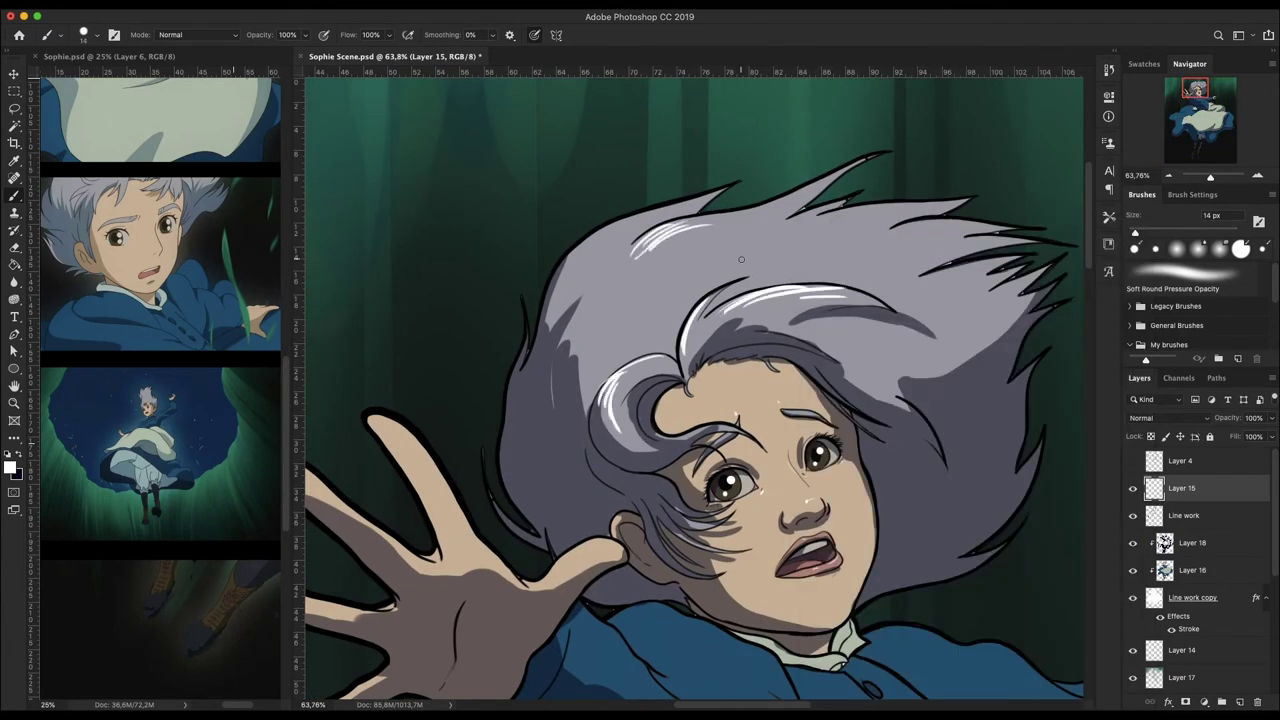
pyautogui.scroll(-5, 1045, 226)
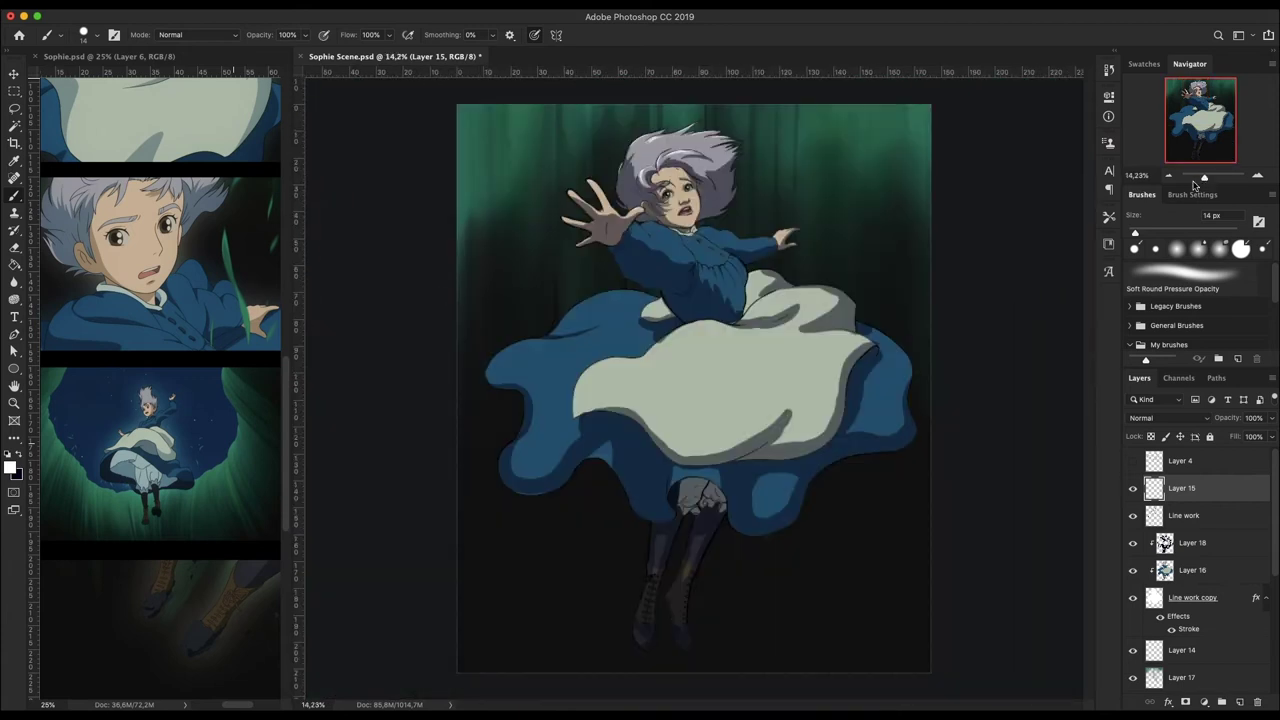
pyautogui.rightClick(1200, 542)
# - Clip a new layer to the figure and paint blue over it with a very large brush
pyautogui.click(17, 470)
pyautogui.click(823, 509)
pyautogui.click(1014, 403)
pyautogui.rightClick(728, 214)
pyautogui.moveTo(830, 252); pyautogui.dragTo(877, 251)
pyautogui.press('Return')
pyautogui.click(614, 557)
pyautogui.moveTo(617, 308); pyautogui.dragTo(626, 570)
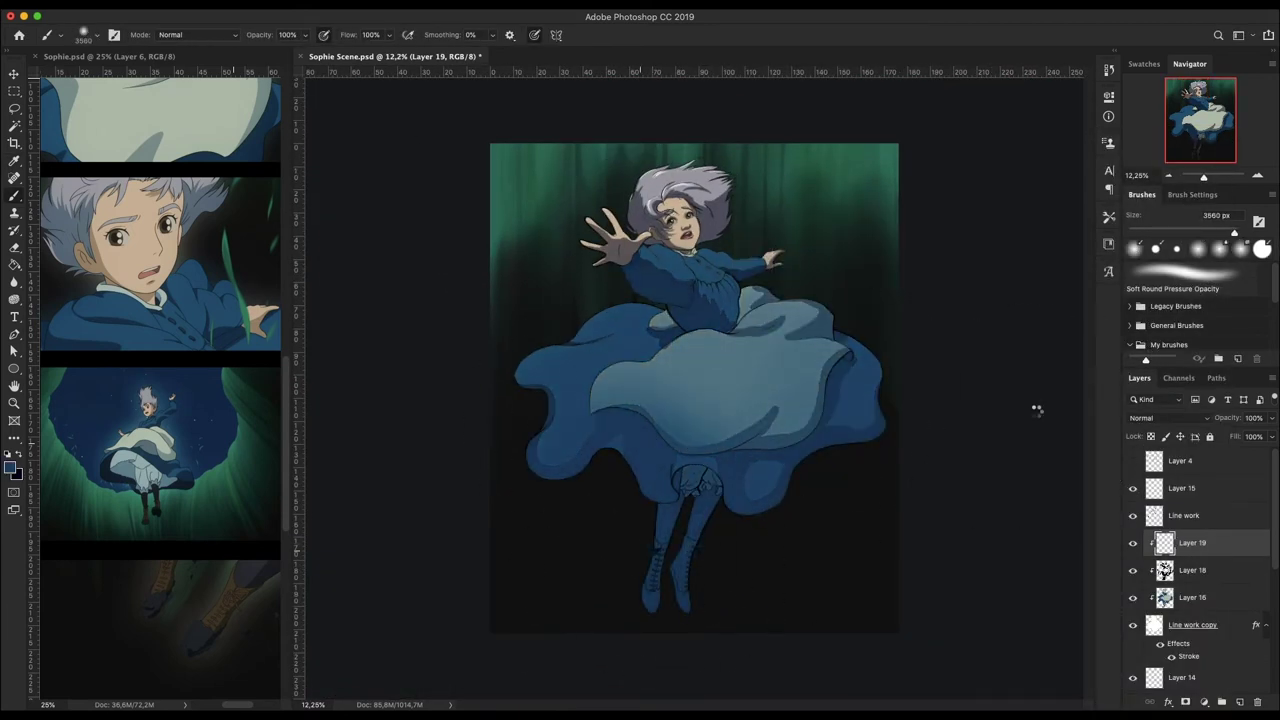
# - Set the blue layer to Hard Light and shift its hue with Hue/Saturation
pyautogui.click(1168, 418)
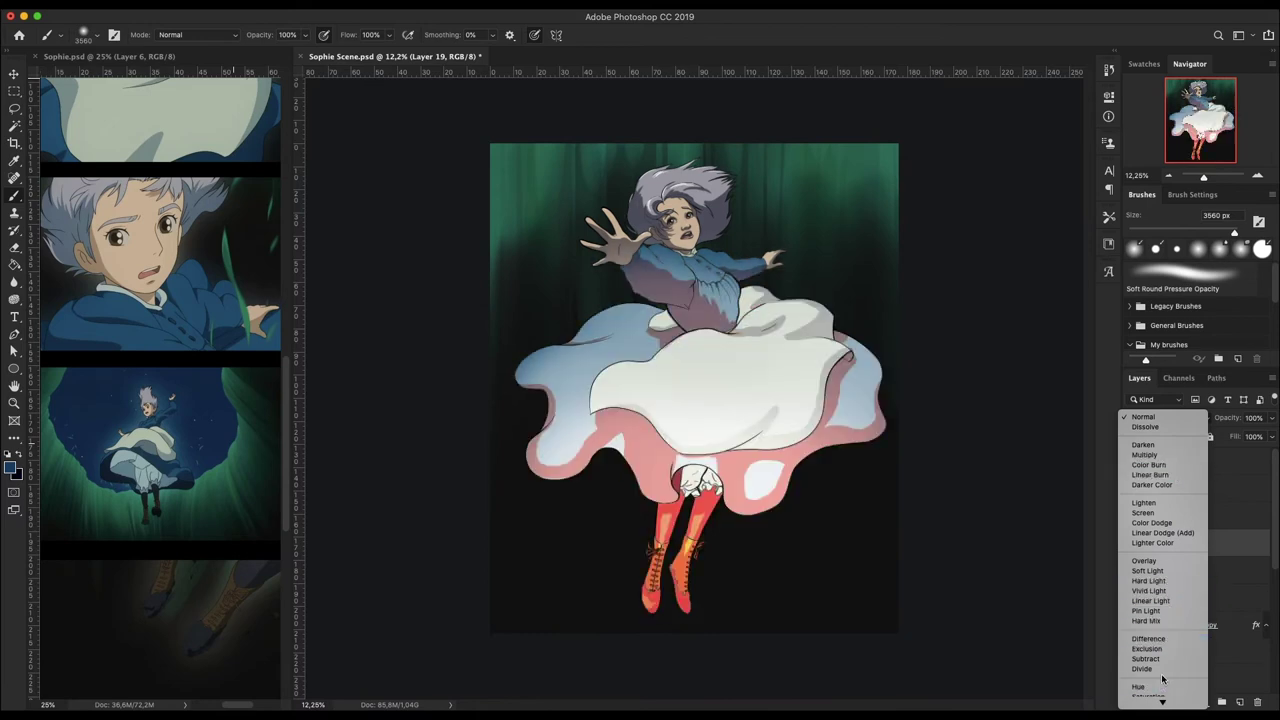
pyautogui.click(1160, 668)
pyautogui.click(1168, 418)
pyautogui.click(1148, 328)
pyautogui.hotkey('ctrl', 'u')
pyautogui.moveTo(986, 363); pyautogui.dragTo(1010, 363)
pyautogui.press('Return')
pyautogui.moveTo(1228, 418); pyautogui.dragTo(1206, 421)
# - Add another clipped layer and paint dark blue over the whole figure
pyautogui.click(1239, 702)
pyautogui.click(12, 466)
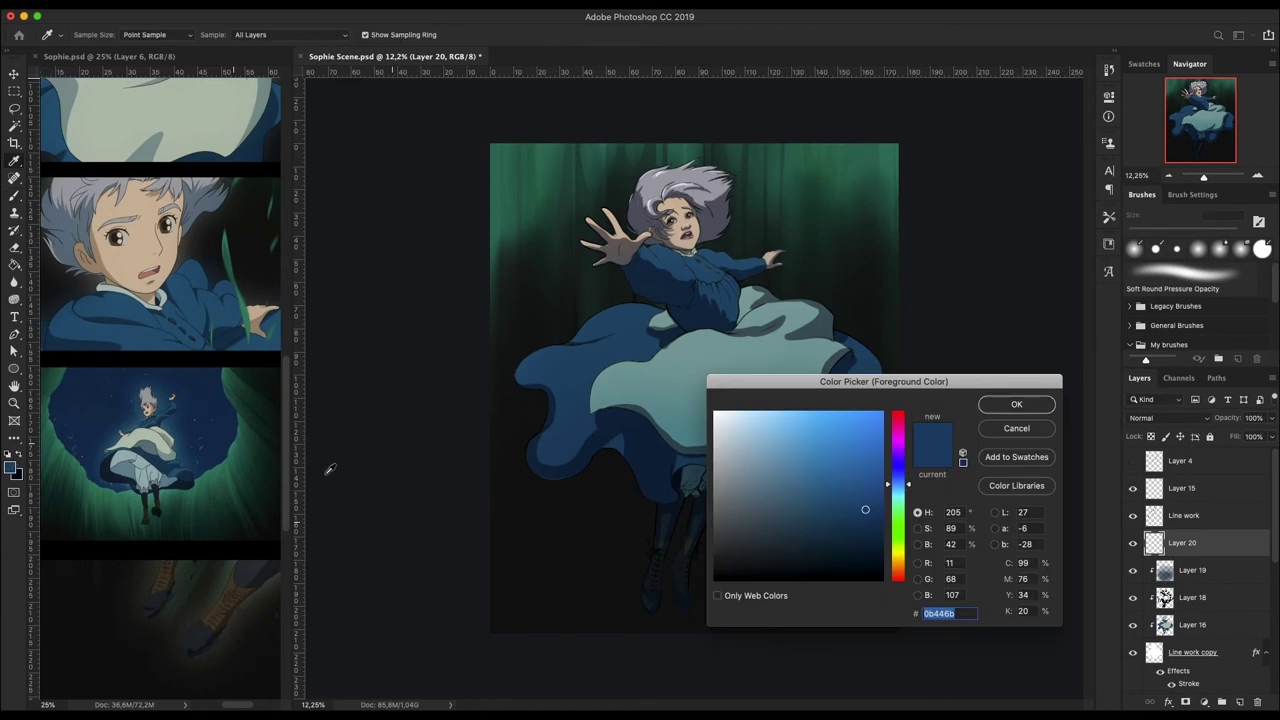
pyautogui.click(1014, 403)
pyautogui.rightClick(1221, 542)
pyautogui.press('Escape')
pyautogui.moveTo(650, 200)
pyautogui.mouseDown()
pyautogui.moveTo(777, 157)
pyautogui.moveTo(809, 257)
pyautogui.moveTo(586, 257)
pyautogui.mouseUp()
# - Set the second blue layer to Soft Light and raise its lightness
pyautogui.click(1163, 418)
pyautogui.click(1145, 561)
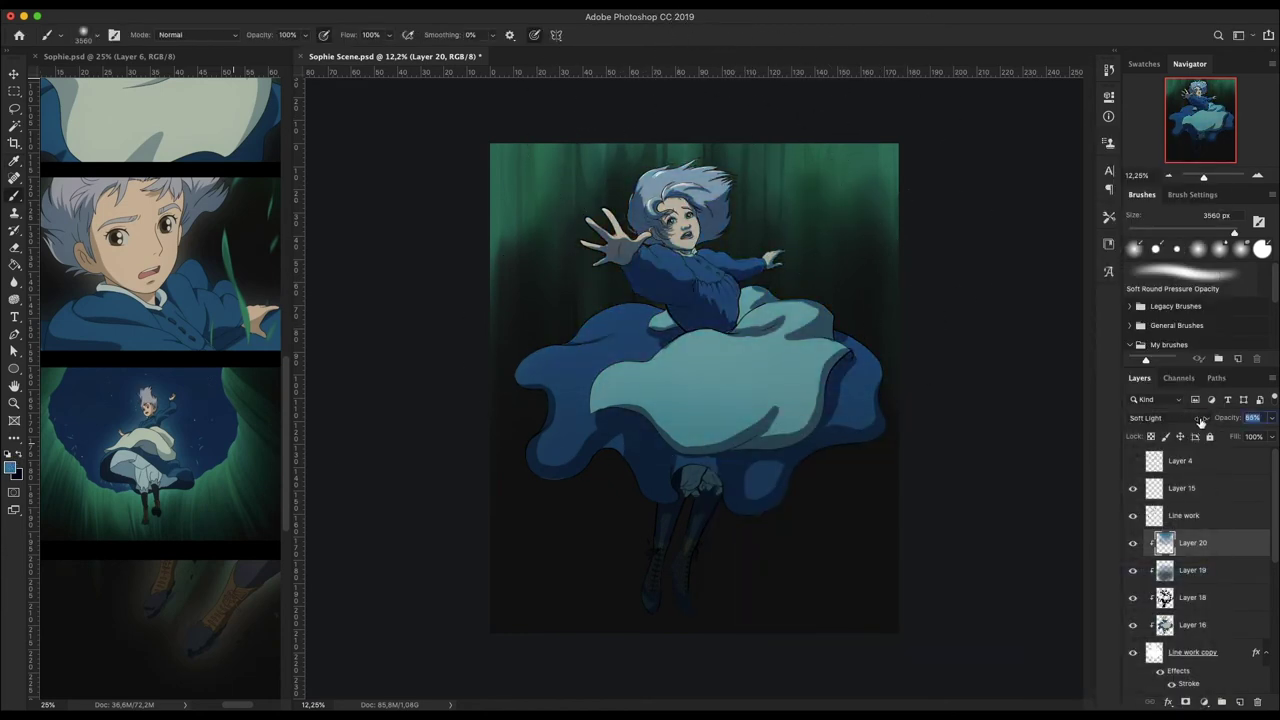
pyautogui.hotkey('ctrl', 'u')
pyautogui.moveTo(986, 401); pyautogui.dragTo(1014, 405)
pyautogui.press('Return')
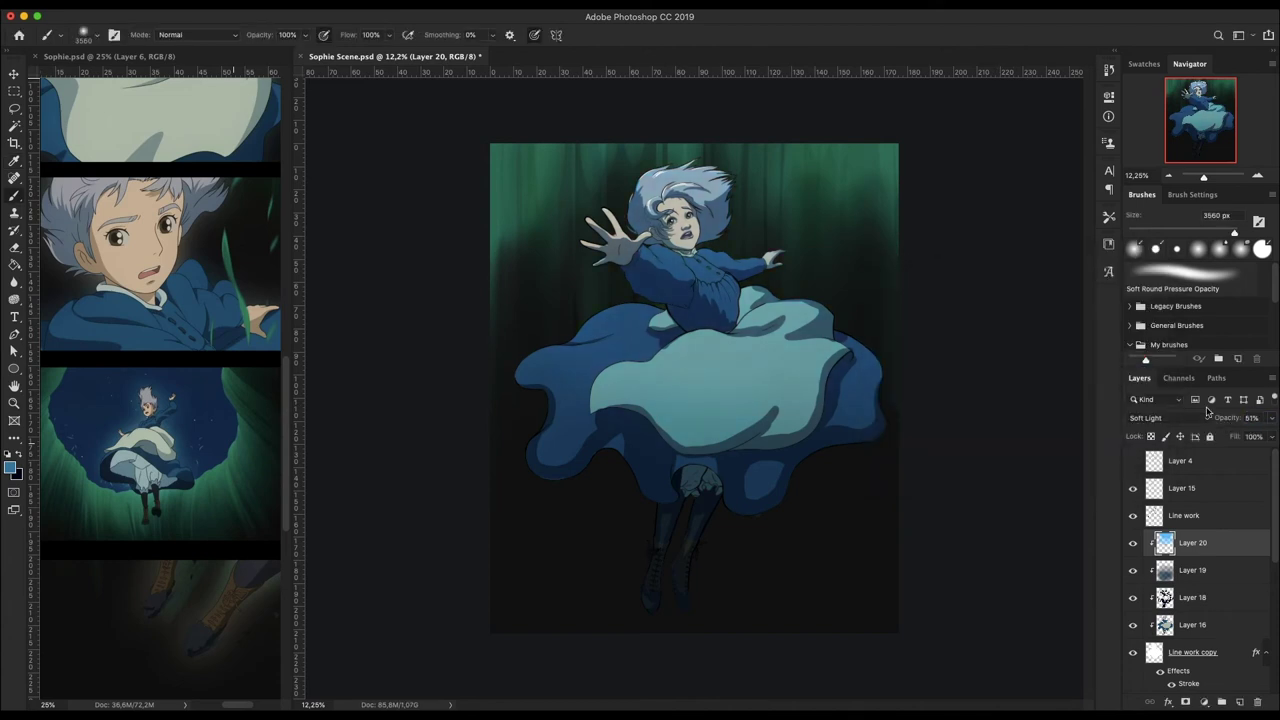
# - Create a glow layer and paint a soft glow along the dress edges and around the figure
pyautogui.click(1224, 658)
pyautogui.hotkey('ctrl', 'shift', 'alt', 'n')
pyautogui.rightClick(715, 348)
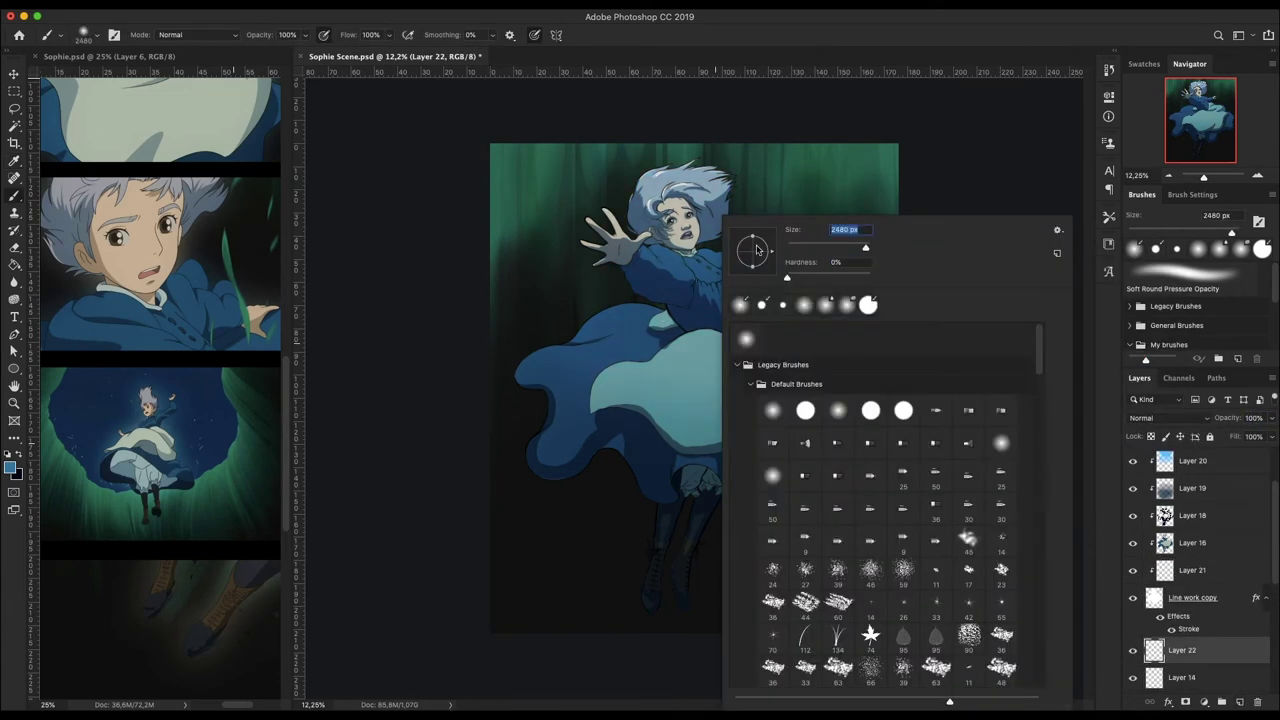
pyautogui.press('Return')
pyautogui.moveTo(630, 285); pyautogui.dragTo(520, 420)
pyautogui.moveTo(870, 300)
pyautogui.mouseDown()
pyautogui.moveTo(830, 460)
pyautogui.moveTo(790, 350)
pyautogui.mouseUp()
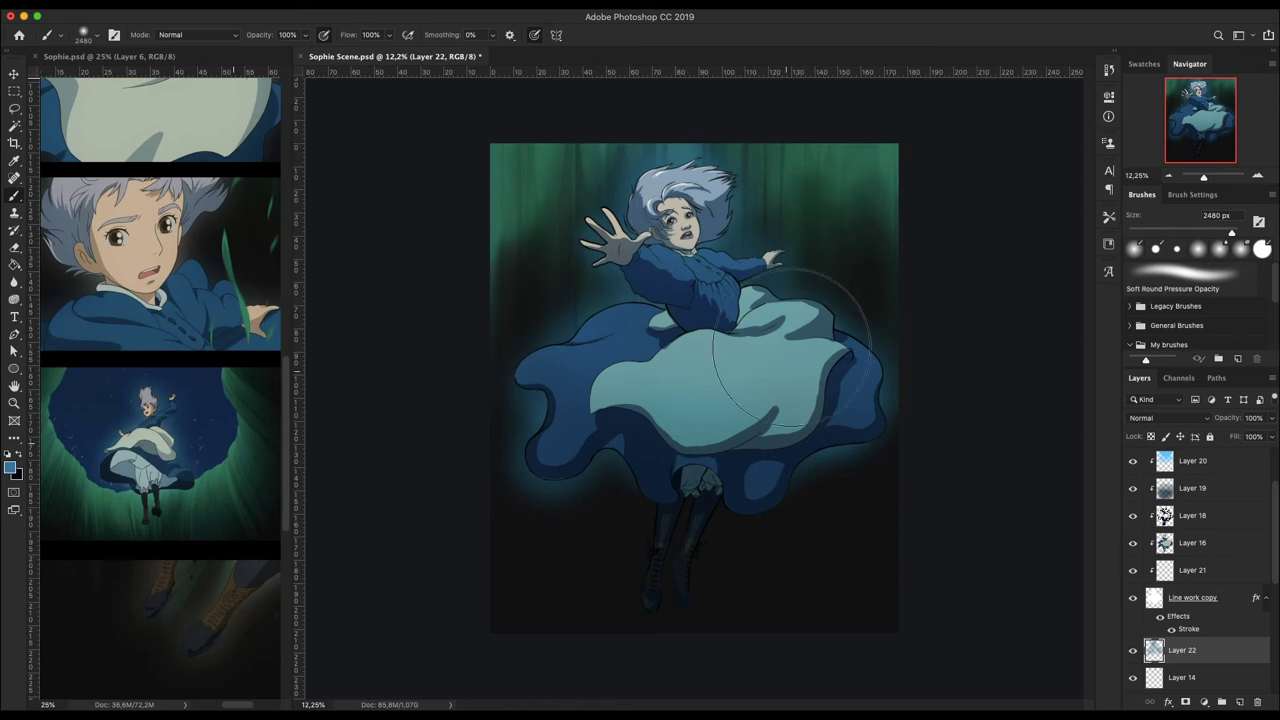
# - Set the glow layer to Linear Dodge (Add) with Hue -6 and Lightness -21
pyautogui.click(1168, 418)
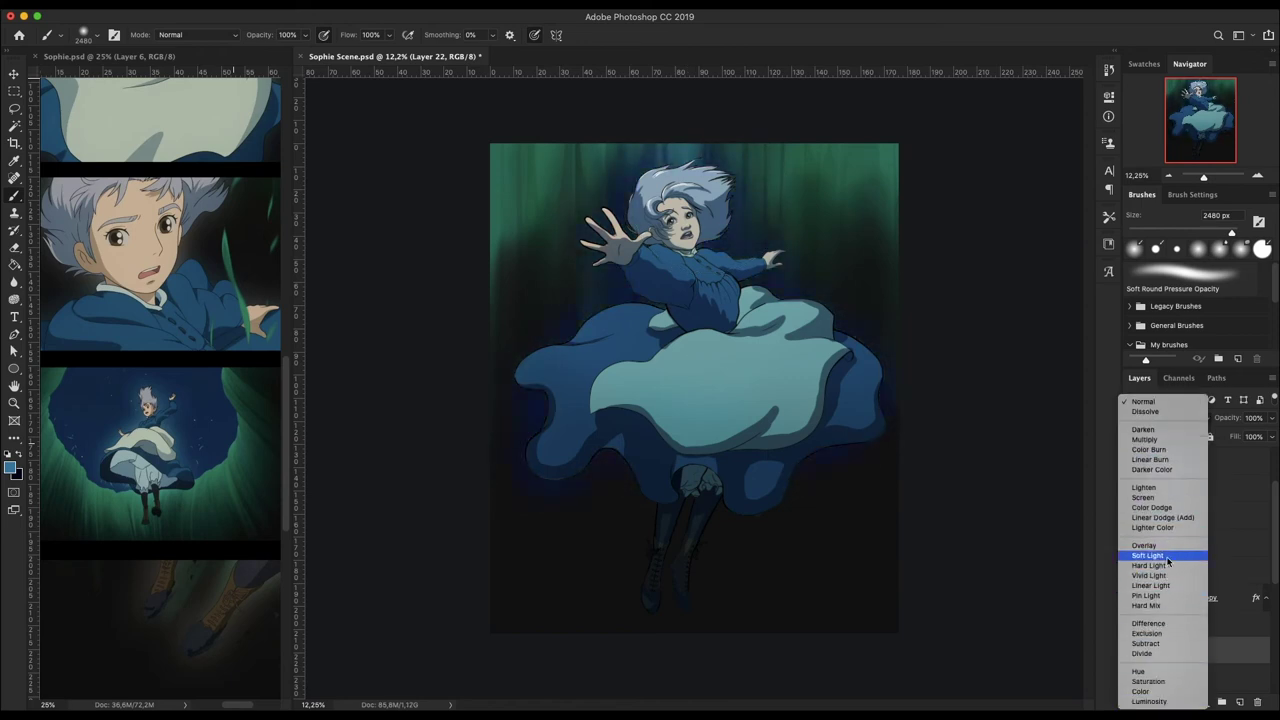
pyautogui.click(1162, 517)
pyautogui.hotkey('ctrl', 'u')
pyautogui.moveTo(985, 340); pyautogui.dragTo(981, 340)
pyautogui.moveTo(985, 403); pyautogui.dragTo(972, 405)
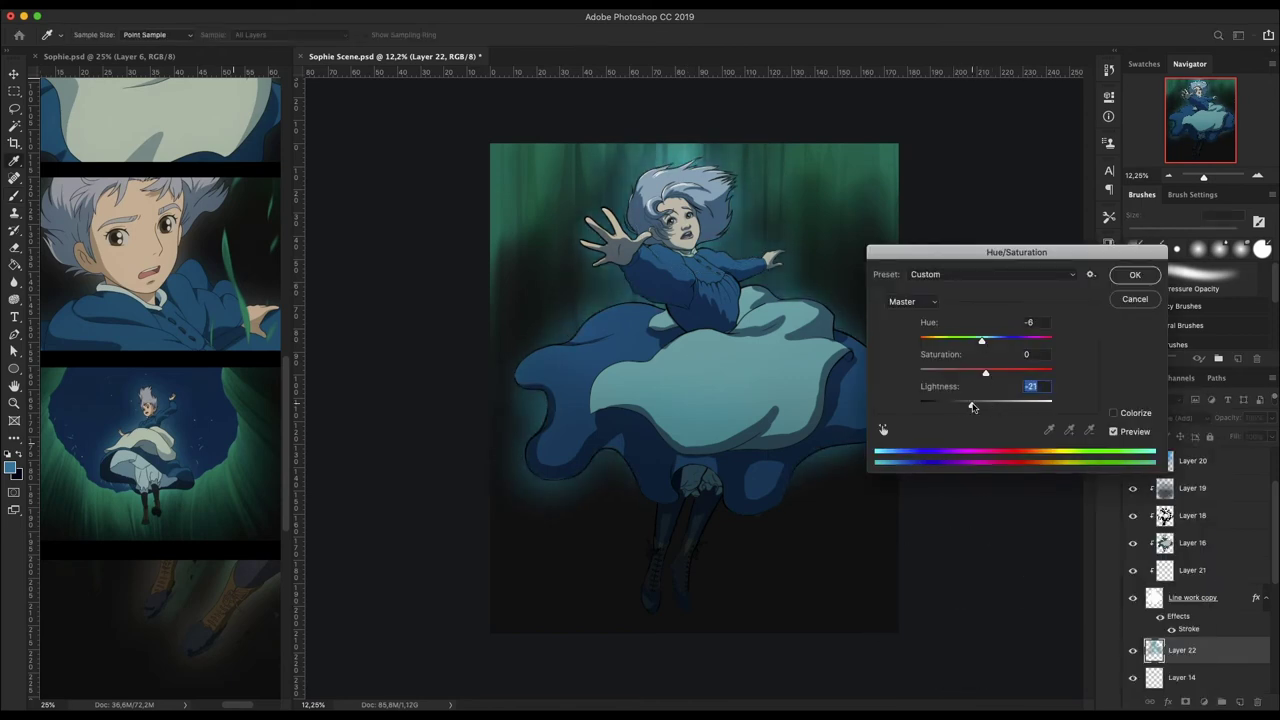
pyautogui.click(1146, 270)
# - Return to the brush and save the document
pyautogui.press('b')
pyautogui.hotkey('ctrl', 's')
pyautogui.scroll(1, 694, 388)
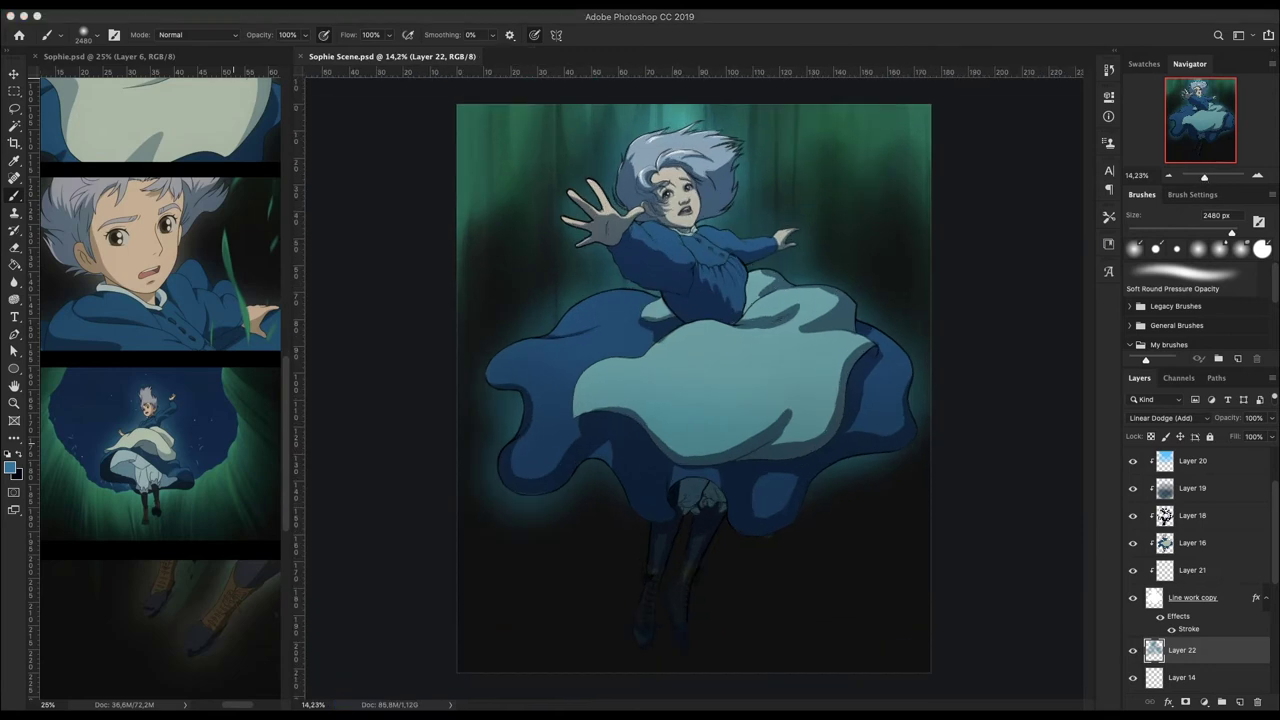
pyautogui.scroll(4, 702, 291)
pyautogui.rightClick(702, 291)
# - Shade between the fingers, the palm and across the sleeve of the outstretched hand
pyautogui.scroll(3, 702, 291)
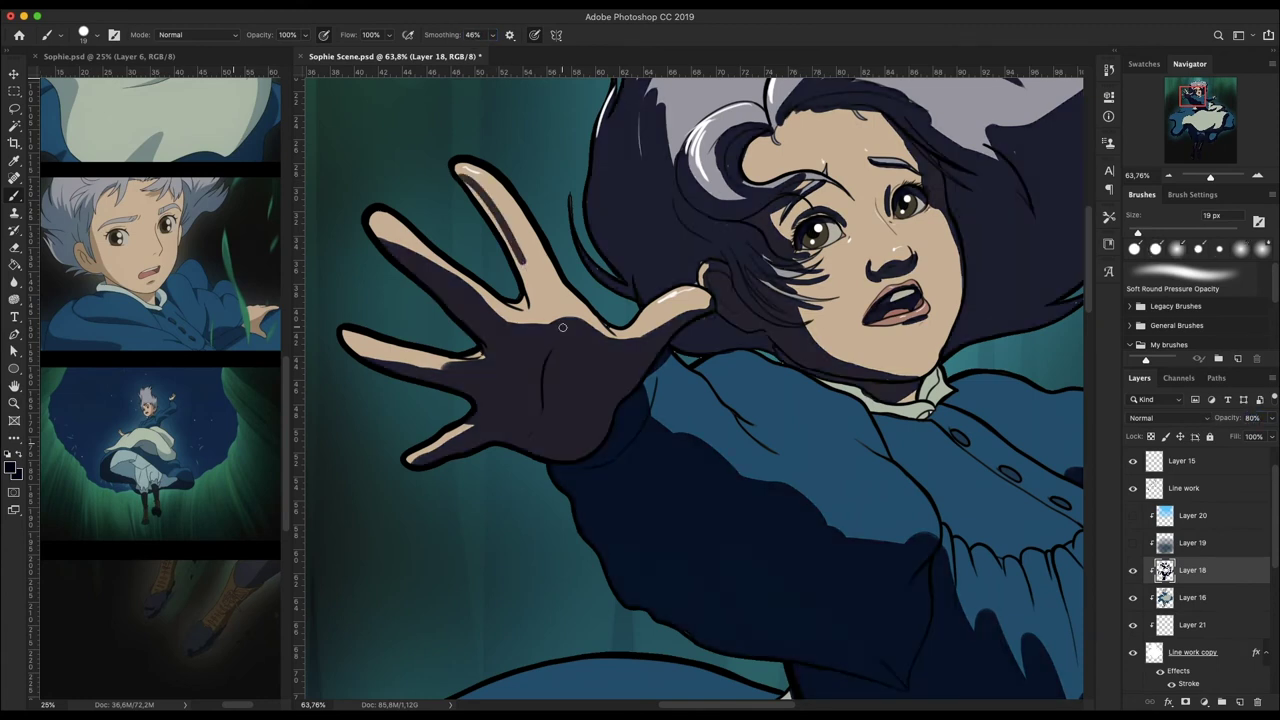
pyautogui.moveTo(558, 292); pyautogui.dragTo(584, 322)
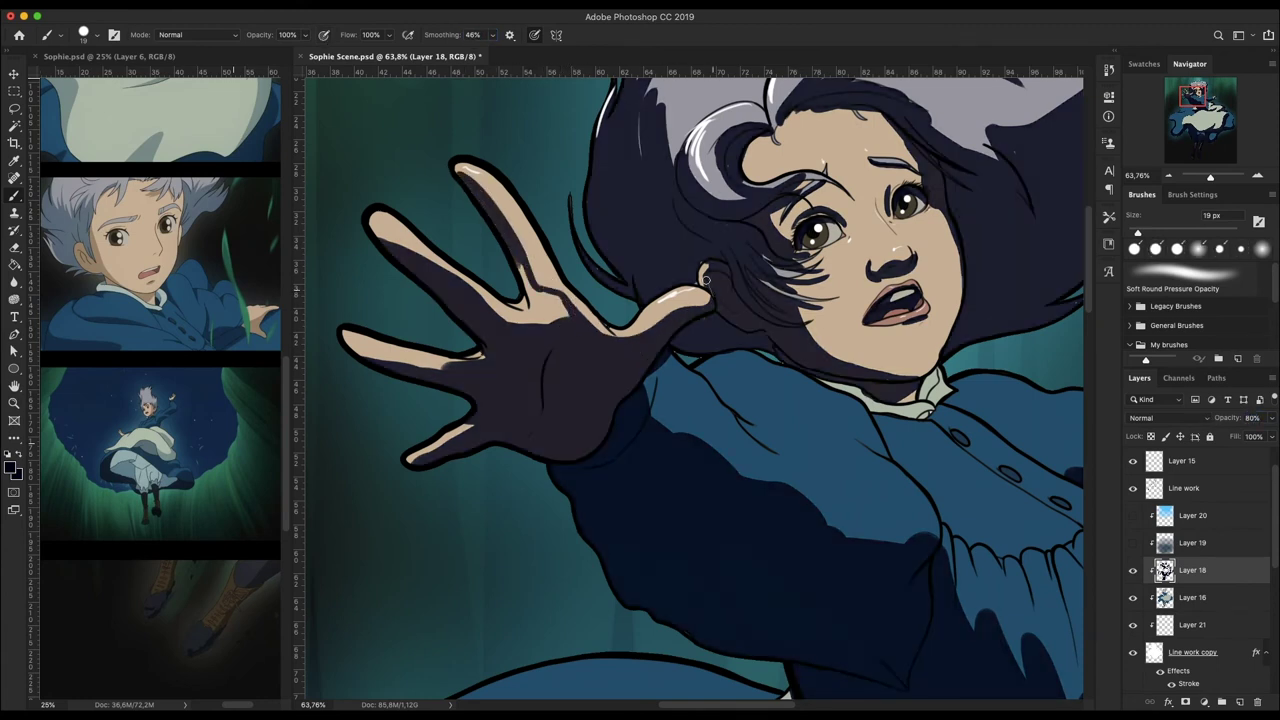
pyautogui.press(']')
pyautogui.moveTo(372, 226); pyautogui.dragTo(508, 308)
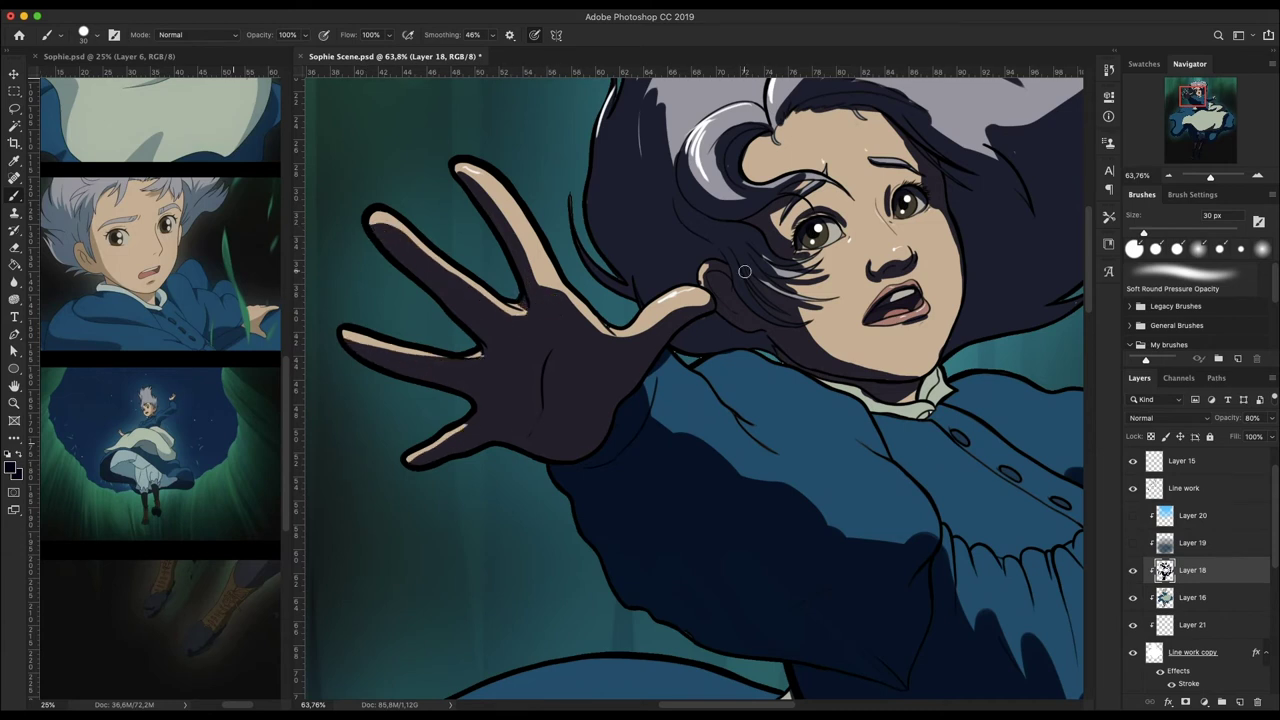
pyautogui.moveTo(707, 443); pyautogui.dragTo(933, 513)
pyautogui.rightClick(920, 540)
pyautogui.moveTo(740, 460)
pyautogui.mouseDown()
pyautogui.moveTo(870, 530)
pyautogui.moveTo(595, 270)
pyautogui.mouseUp()
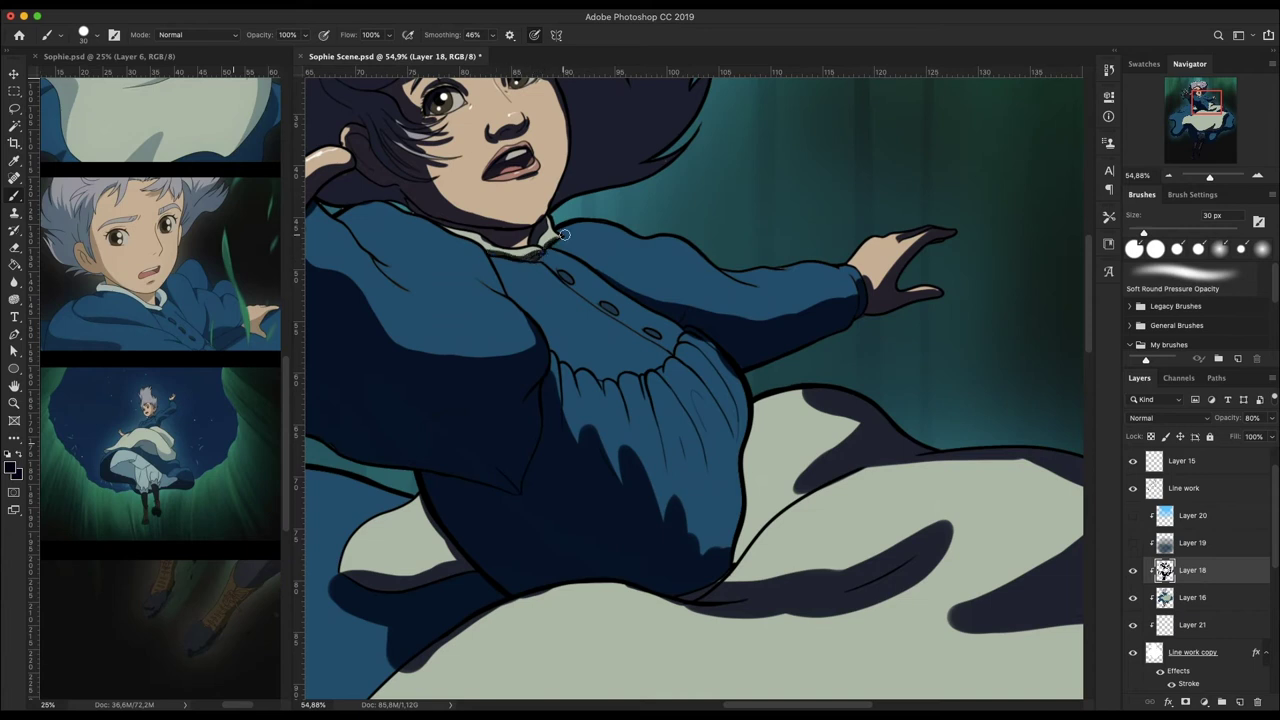
# - Darken the dress bodice folds, with stroke smoothing lowered to 26%
pyautogui.moveTo(603, 392); pyautogui.dragTo(621, 545)
pyautogui.moveTo(703, 447); pyautogui.dragTo(689, 511)
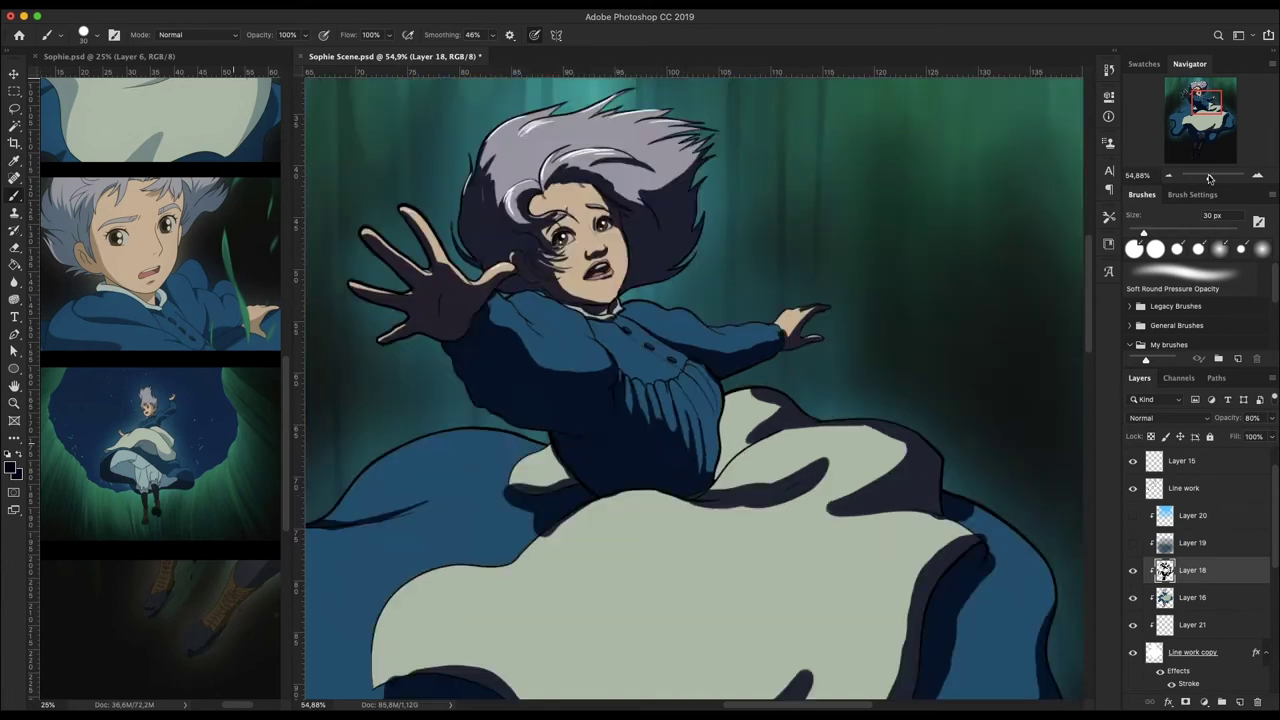
pyautogui.moveTo(617, 384); pyautogui.dragTo(677, 220)
pyautogui.moveTo(447, 35); pyautogui.dragTo(427, 38)
pyautogui.moveTo(712, 315)
pyautogui.mouseDown()
pyautogui.moveTo(674, 443)
pyautogui.moveTo(688, 515)
pyautogui.mouseUp()
pyautogui.scroll(3, 596, 248)
# - Thicken the dark shadow under Sophie's nose with a smaller brush
pyautogui.press('[')
pyautogui.press('[')
pyautogui.press('[')
pyautogui.moveTo(431, 191); pyautogui.dragTo(828, 471)
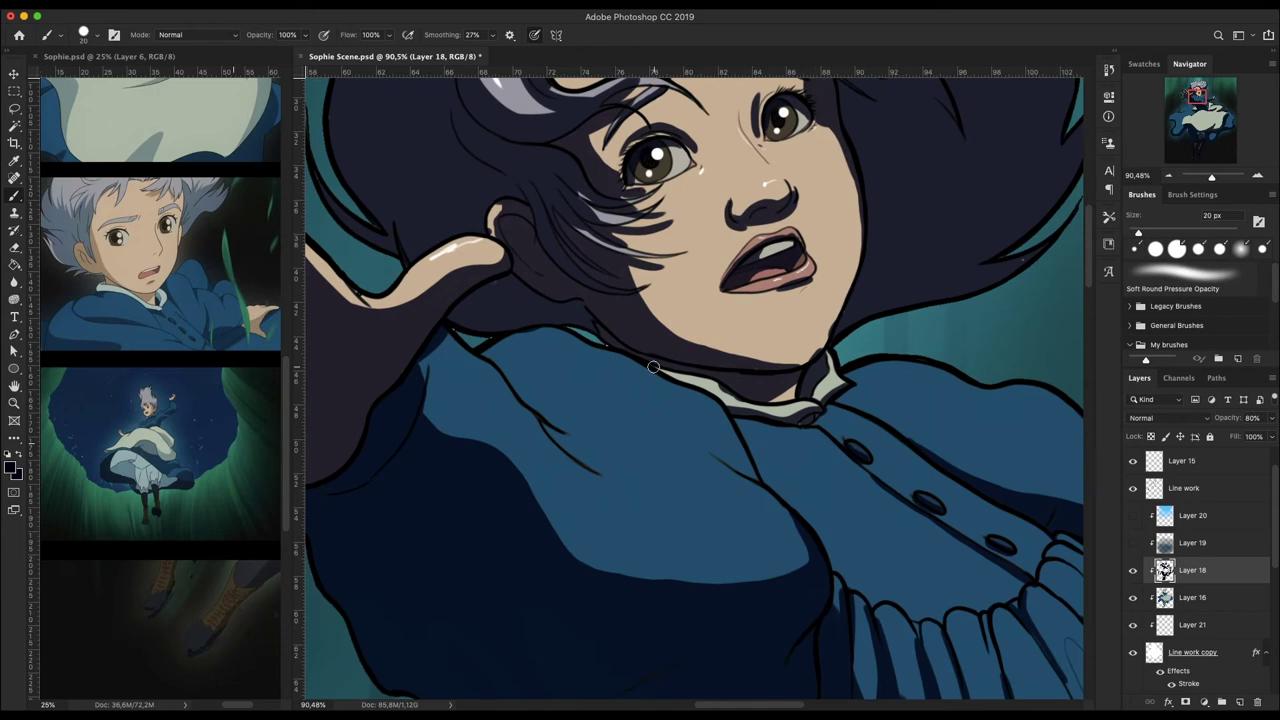
pyautogui.press('e')
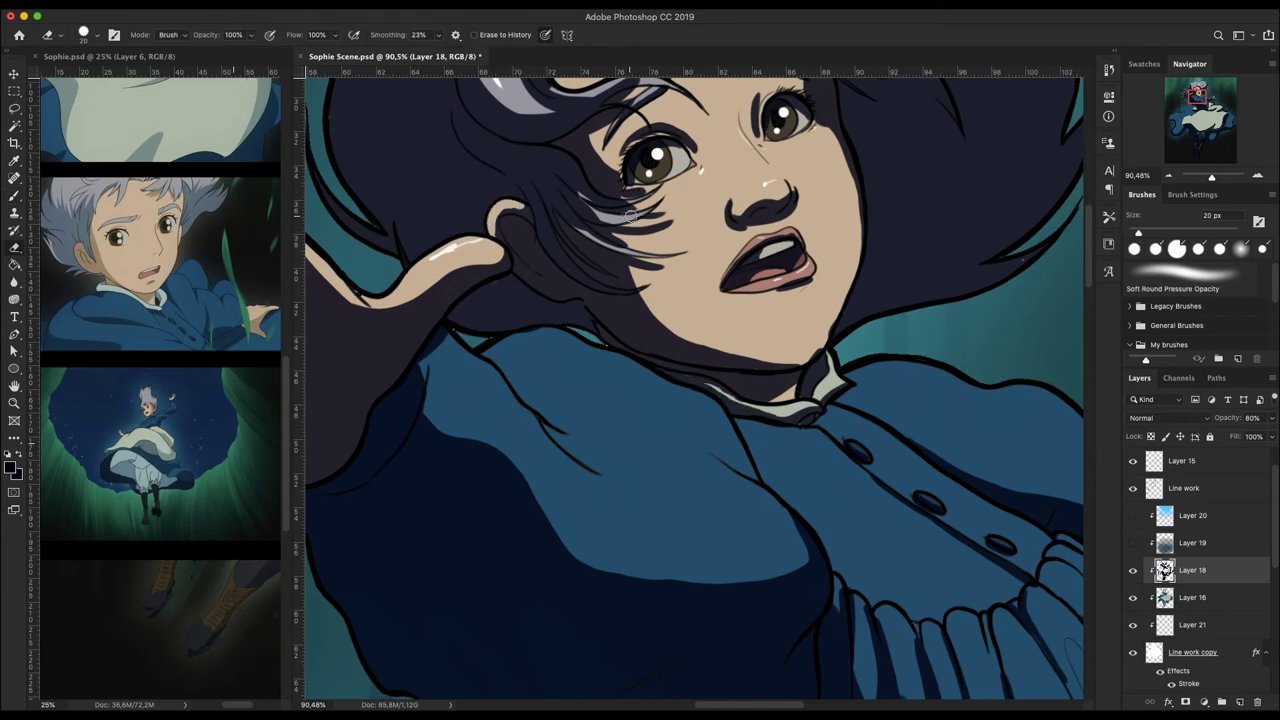
pyautogui.scroll(2, 829, 320)
pyautogui.press('b')
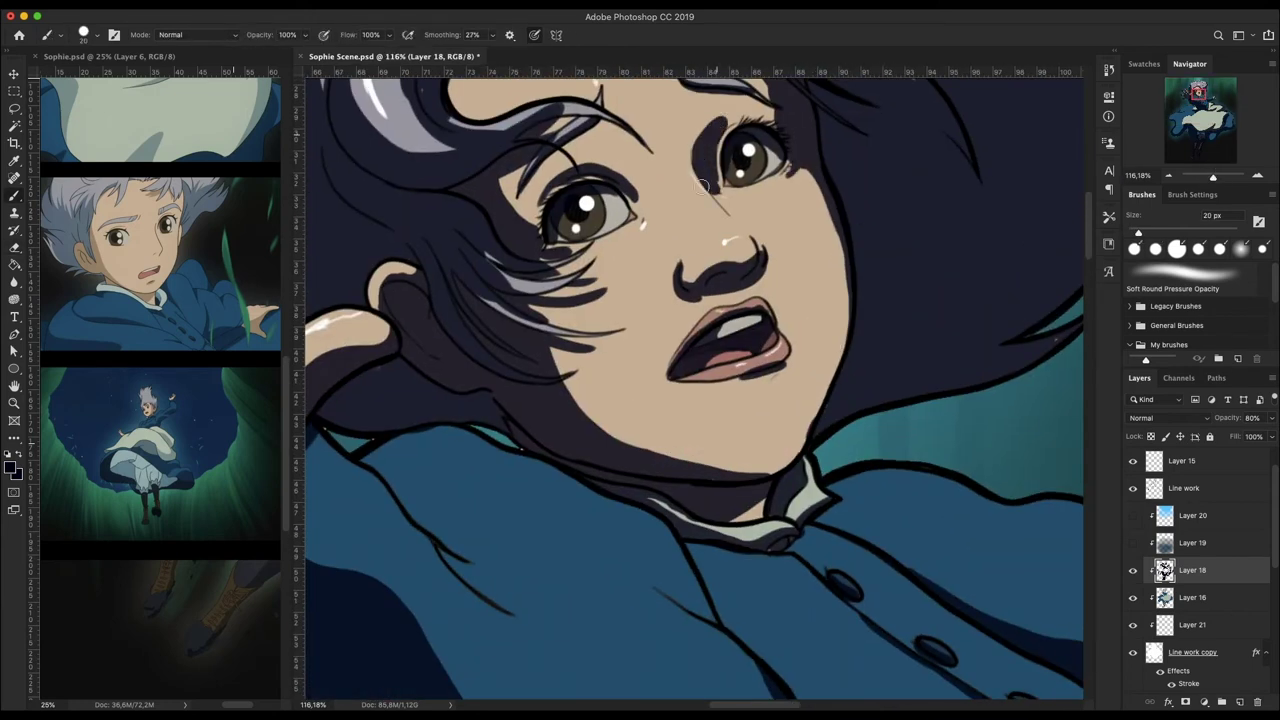
pyautogui.moveTo(753, 283); pyautogui.dragTo(716, 288)
pyautogui.press('e')
pyautogui.press('b')
# - Paint dark navy strands across the lower grey hair and its tips
pyautogui.moveTo(1213, 177); pyautogui.dragTo(1210, 177)
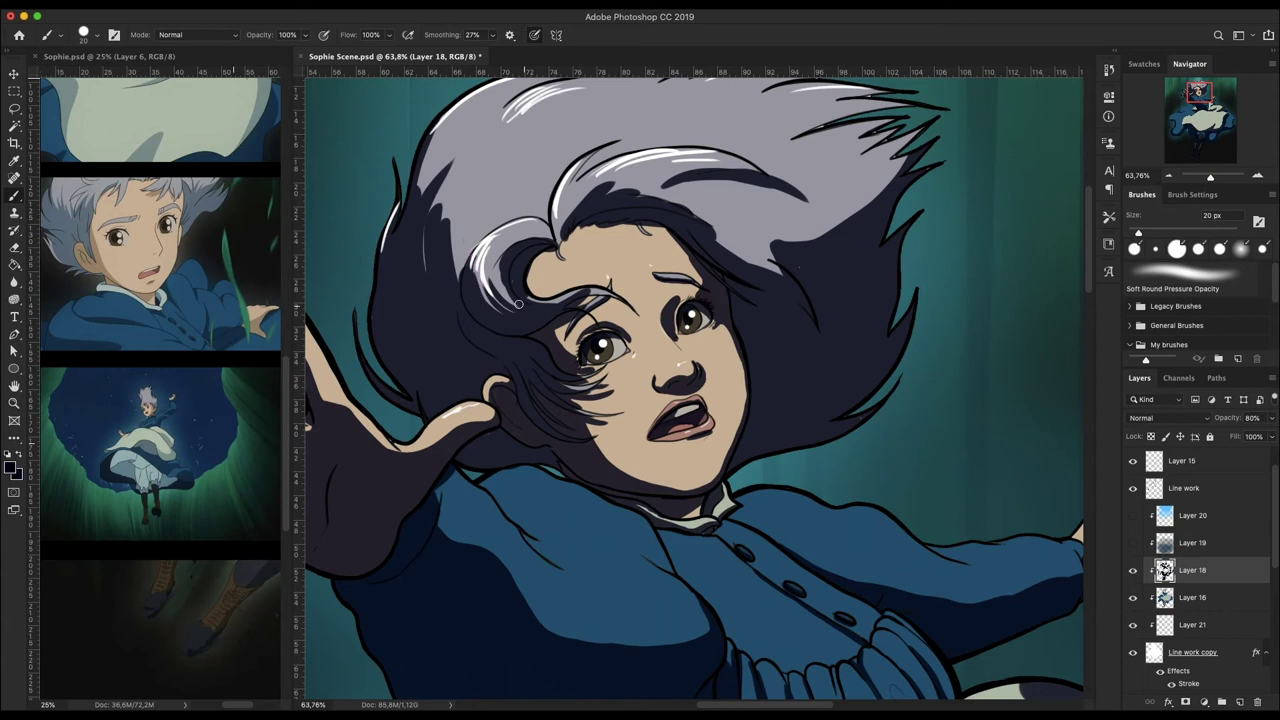
pyautogui.moveTo(458, 278); pyautogui.dragTo(505, 164)
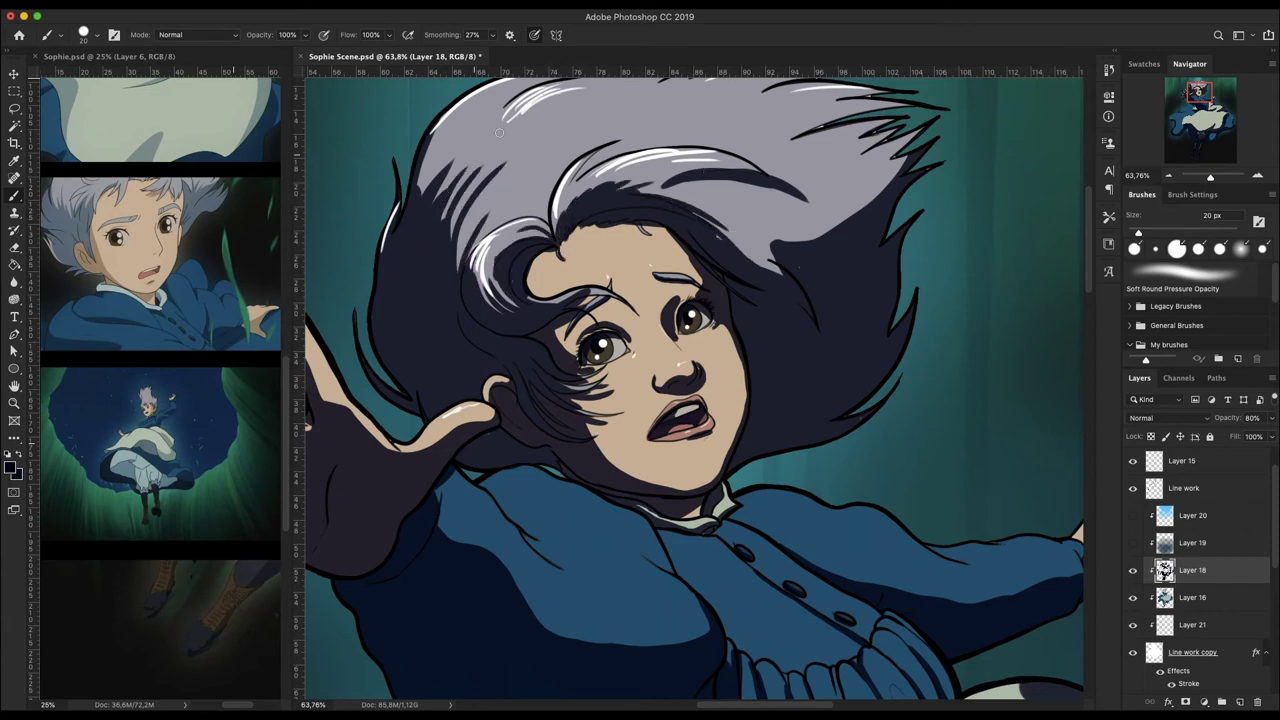
pyautogui.scroll(3, 860, 280)
pyautogui.moveTo(582, 337); pyautogui.dragTo(766, 381)
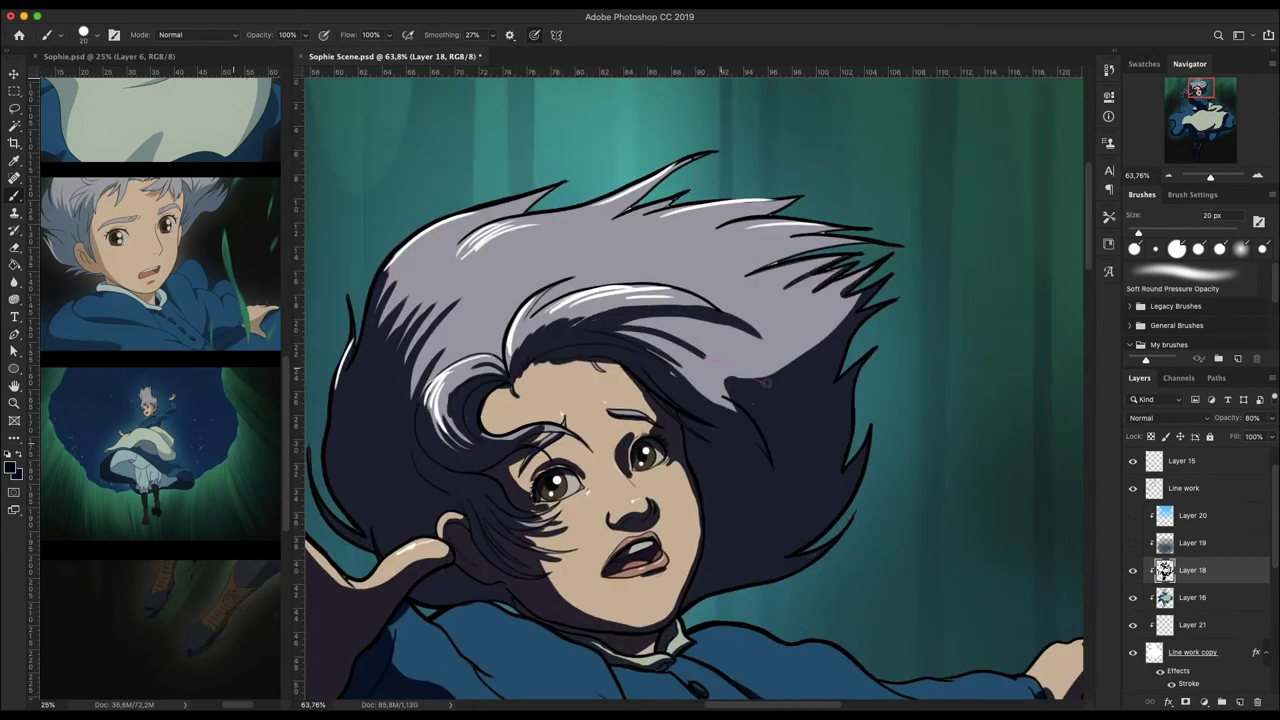
pyautogui.moveTo(700, 240); pyautogui.dragTo(845, 197)
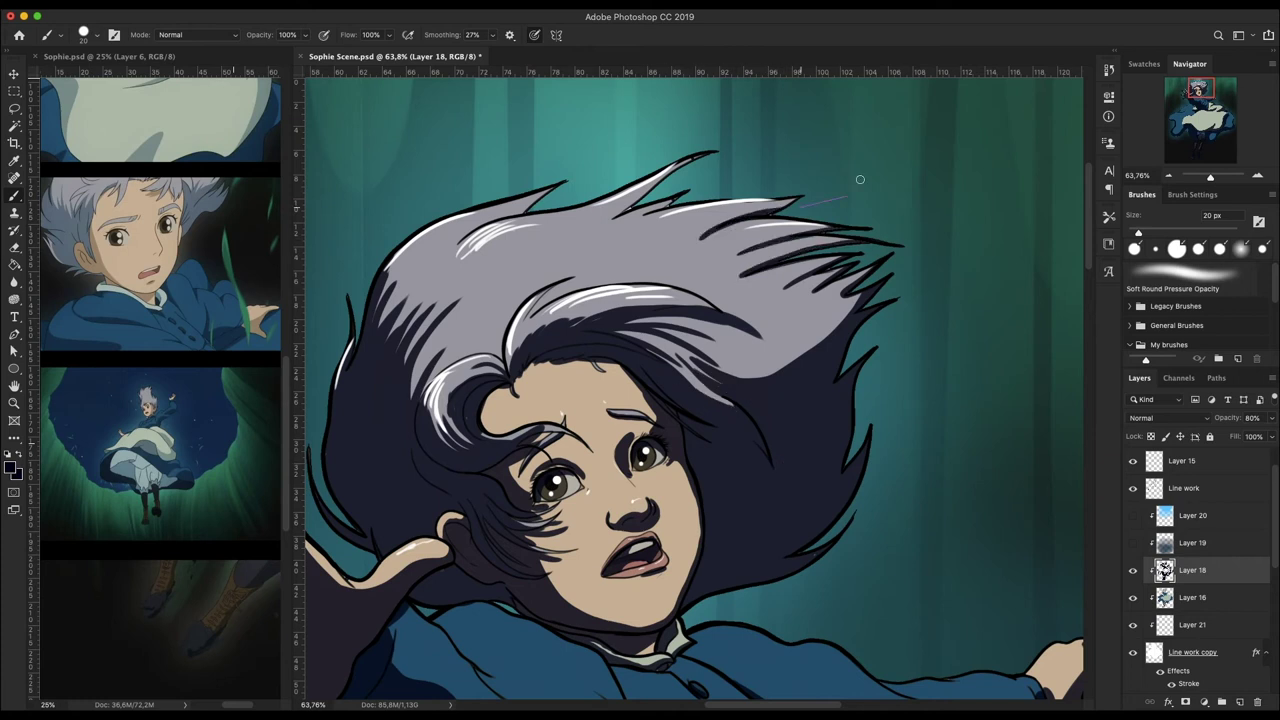
# - Refine the dark strokes along the forehead hairline and eyebrow, then pick a larger brush
pyautogui.press('e')
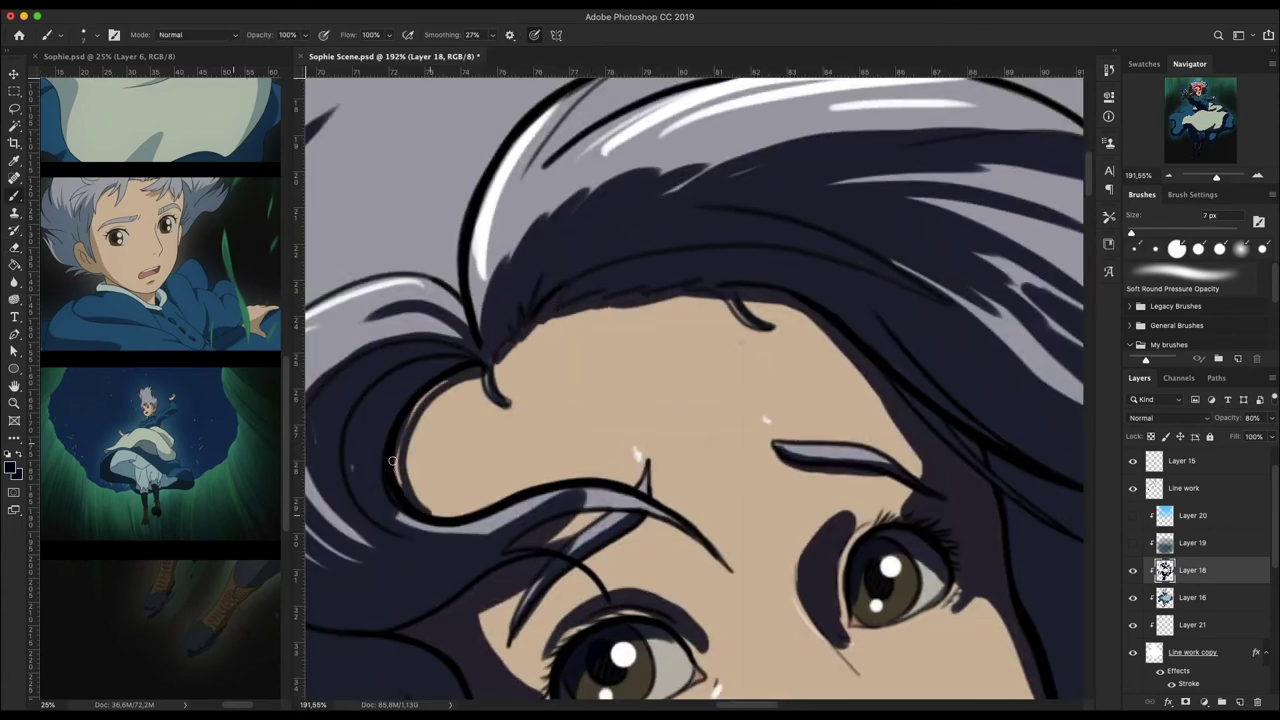
pyautogui.moveTo(454, 530); pyautogui.dragTo(728, 570)
pyautogui.press('e')
pyautogui.moveTo(540, 495); pyautogui.dragTo(663, 514)
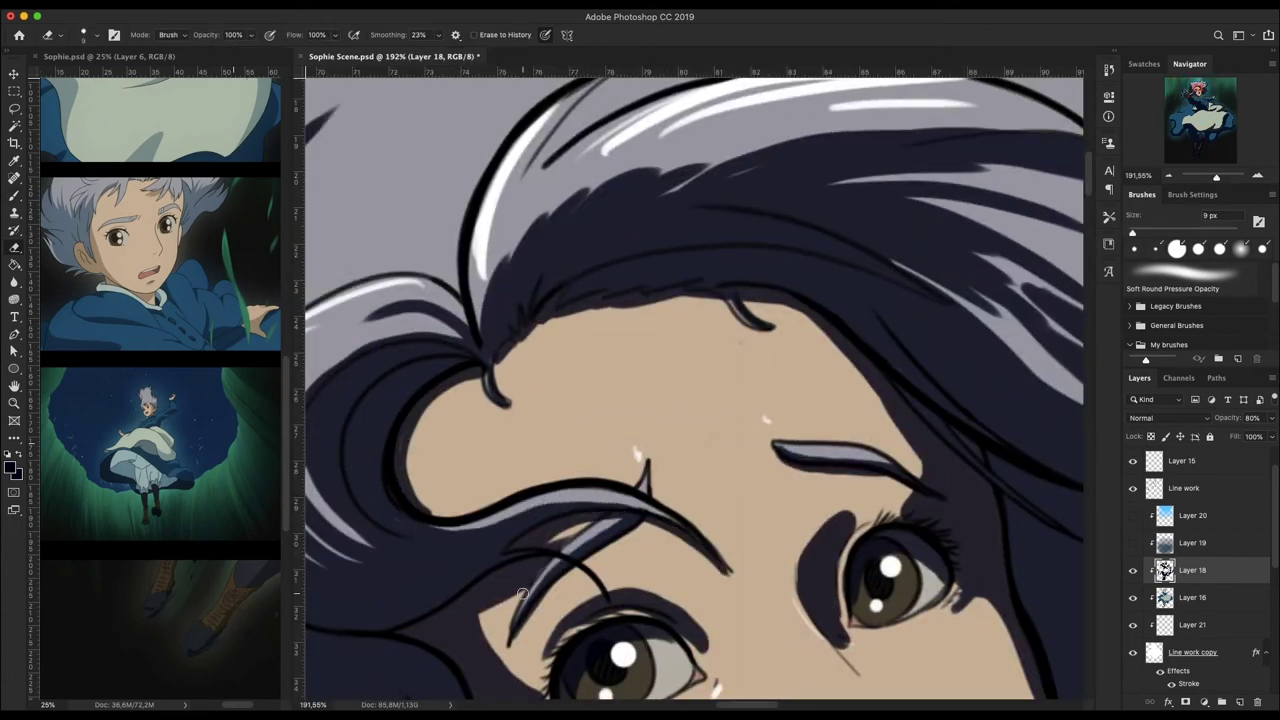
pyautogui.press('b')
pyautogui.moveTo(1216, 177); pyautogui.dragTo(1214, 178)
pyautogui.rightClick(686, 212)
pyautogui.doubleClick(730, 294)
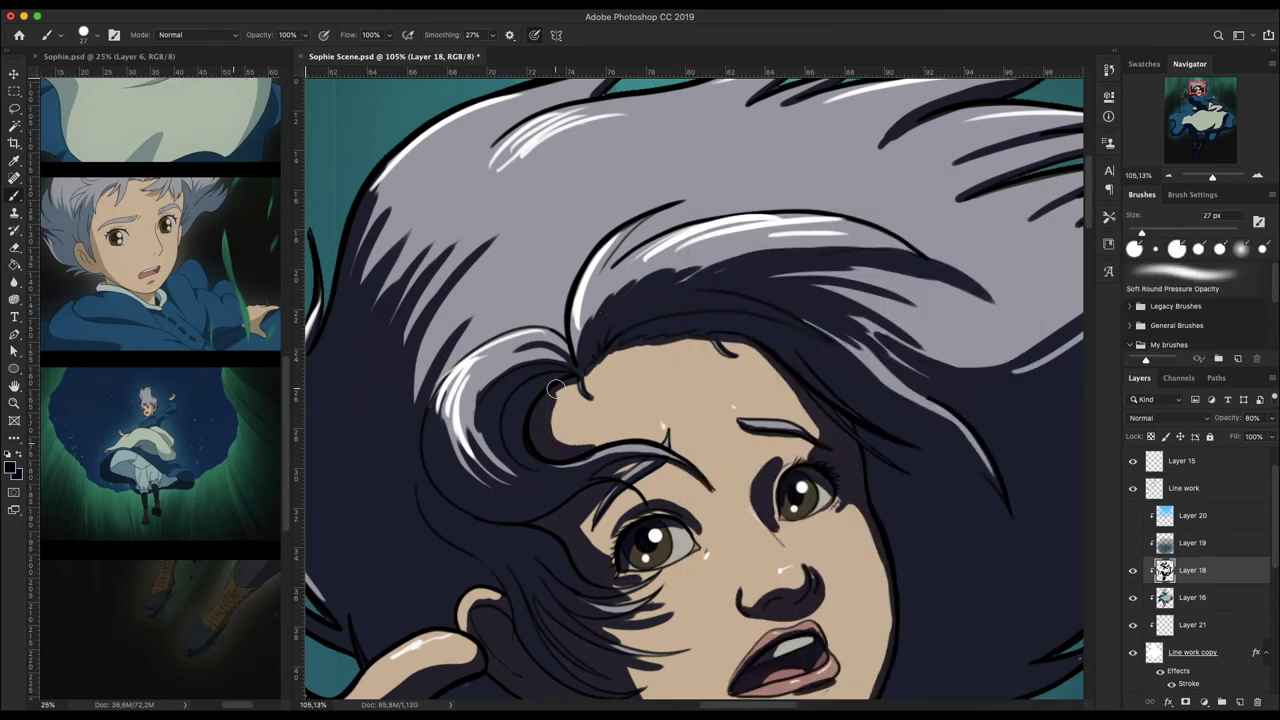
# - Erase parts of the dark shadow strip on the cloth and add new shadow strokes
pyautogui.moveTo(1212, 177); pyautogui.dragTo(1211, 177)
pyautogui.press('e')
pyautogui.moveTo(624, 521); pyautogui.dragTo(517, 551)
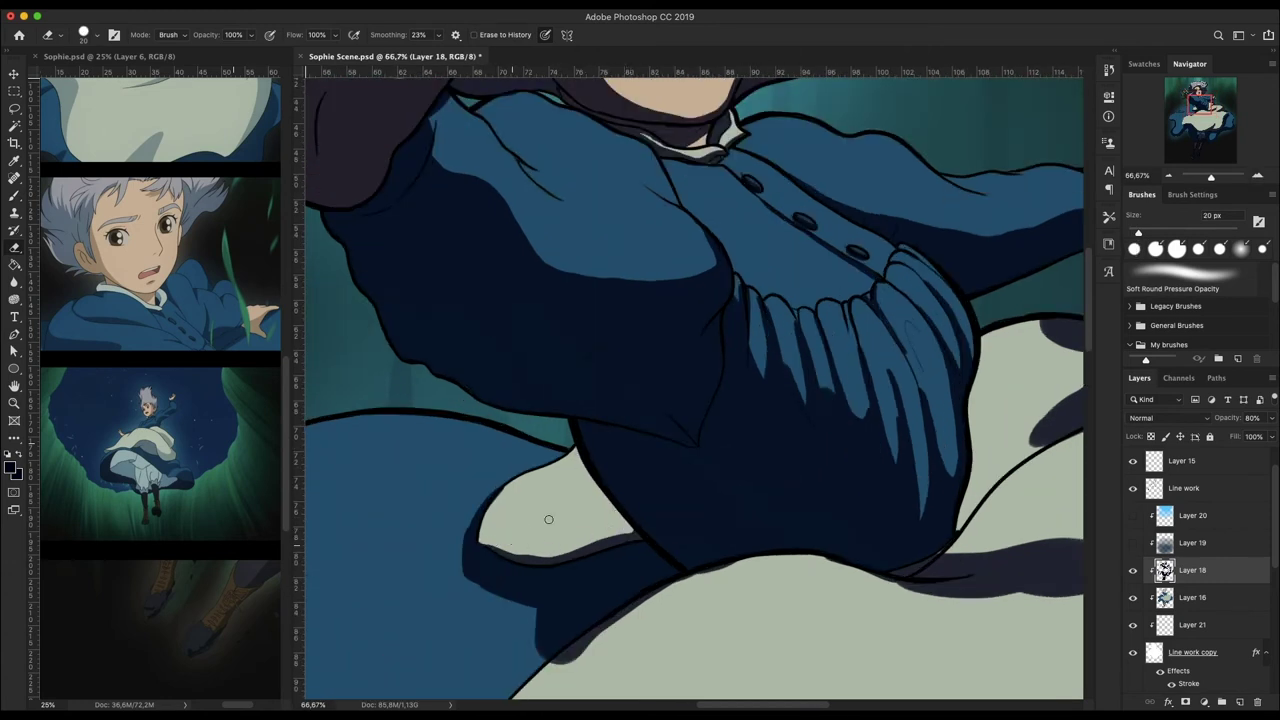
pyautogui.moveTo(613, 621); pyautogui.dragTo(580, 650)
pyautogui.moveTo(900, 350); pyautogui.dragTo(560, 437)
pyautogui.press('b')
pyautogui.moveTo(630, 500)
pyautogui.mouseDown()
pyautogui.moveTo(700, 430)
pyautogui.moveTo(662, 419)
pyautogui.mouseUp()
# - Add dark shadow to the cloth, then thin and trim the shadow strip's edges
pyautogui.hscroll(5, 690, 530)
pyautogui.moveTo(790, 400)
pyautogui.mouseDown()
pyautogui.moveTo(820, 490)
pyautogui.moveTo(857, 449)
pyautogui.mouseUp()
pyautogui.hscroll(-5, 857, 449)
pyautogui.press('e')
pyautogui.moveTo(600, 470); pyautogui.dragTo(774, 400)
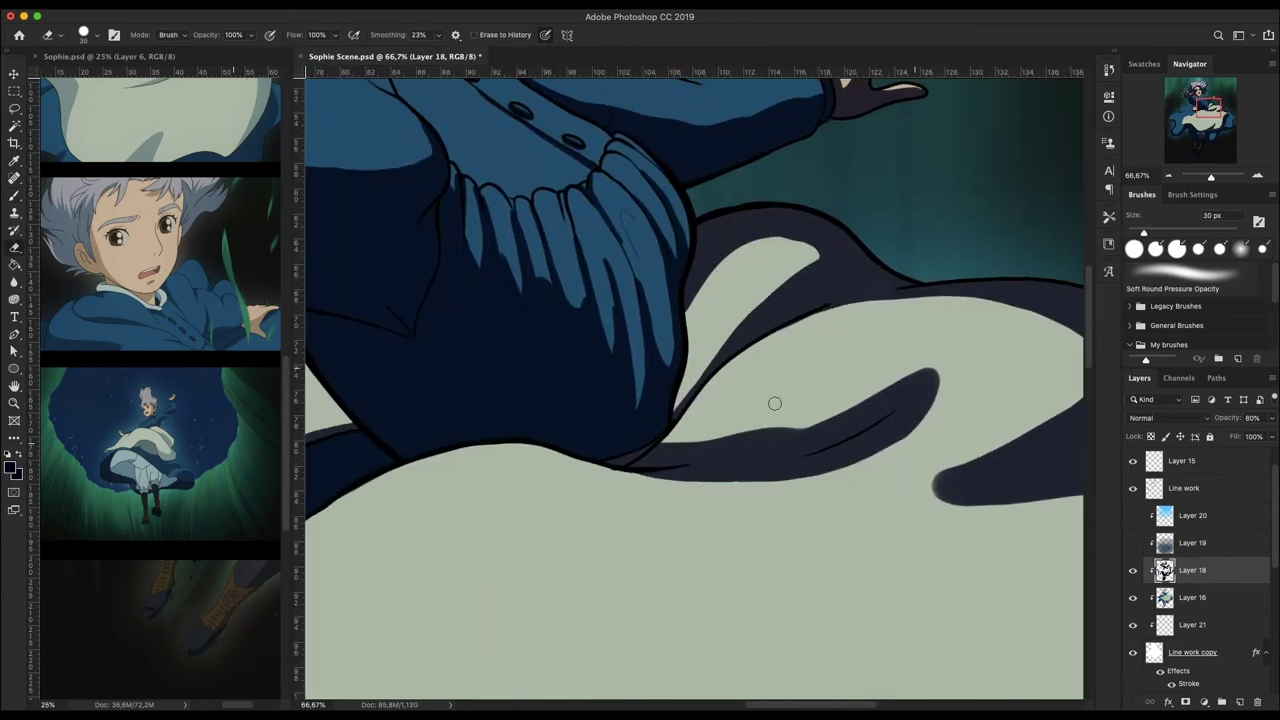
pyautogui.moveTo(670, 445); pyautogui.dragTo(930, 375)
pyautogui.moveTo(720, 470); pyautogui.dragTo(935, 380)
pyautogui.scroll(-2, 931, 467)
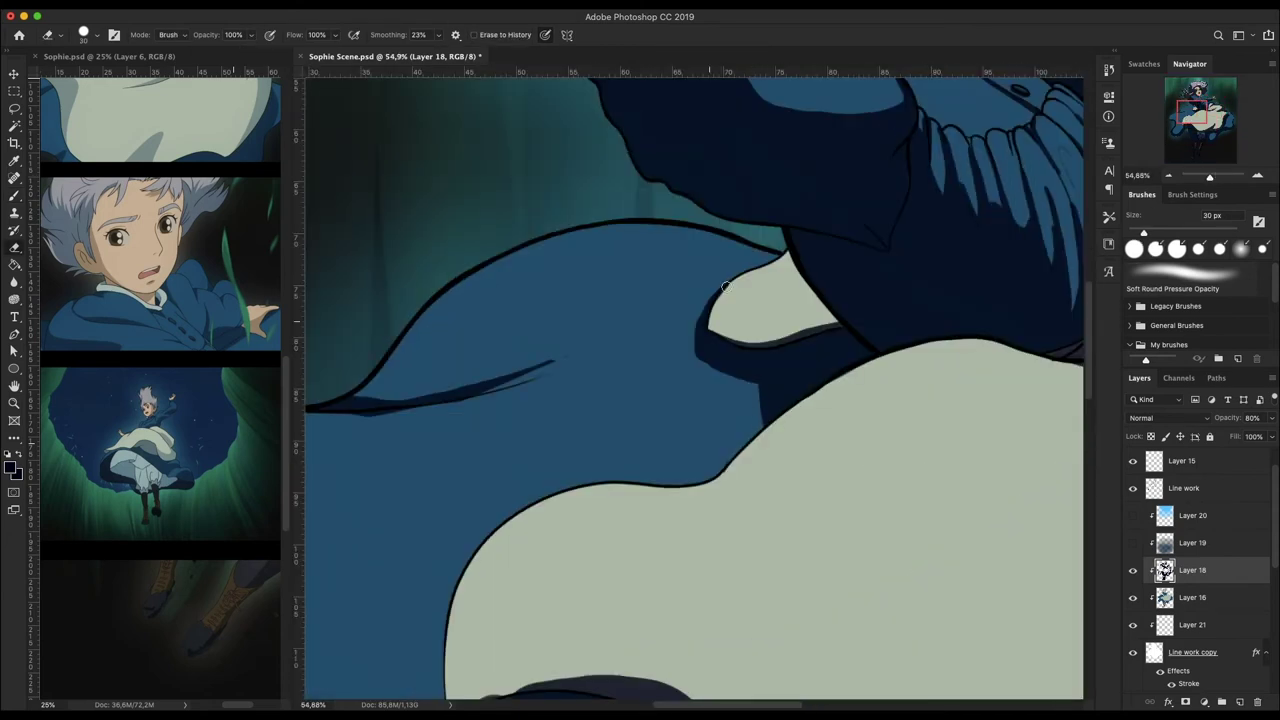
pyautogui.moveTo(718, 329); pyautogui.dragTo(355, 415)
# - Erase the dark shadow along the cloak's right and inner edges back to blue
pyautogui.scroll(-5, 355, 415)
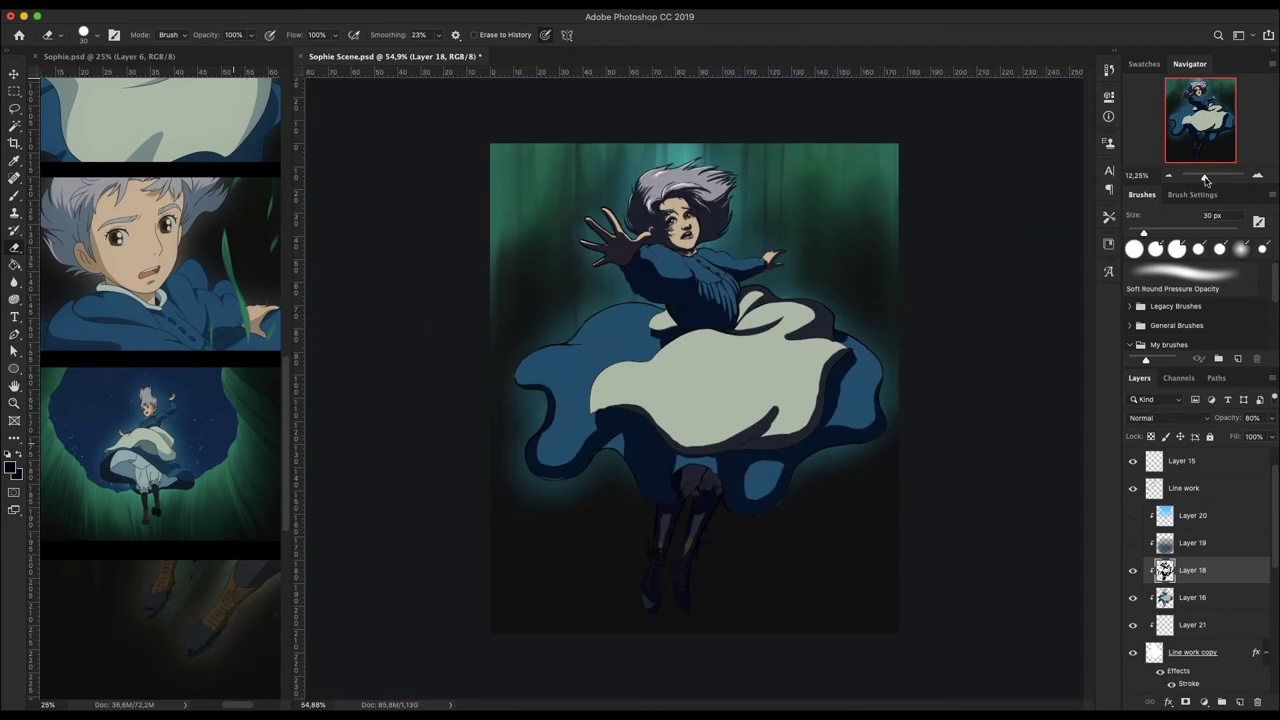
pyautogui.scroll(3, 418, 450)
pyautogui.moveTo(929, 441)
pyautogui.mouseDown()
pyautogui.moveTo(875, 472)
pyautogui.moveTo(739, 444)
pyautogui.moveTo(610, 440)
pyautogui.mouseUp()
pyautogui.scroll(5, 757, 451)
pyautogui.scroll(-1, 757, 451)
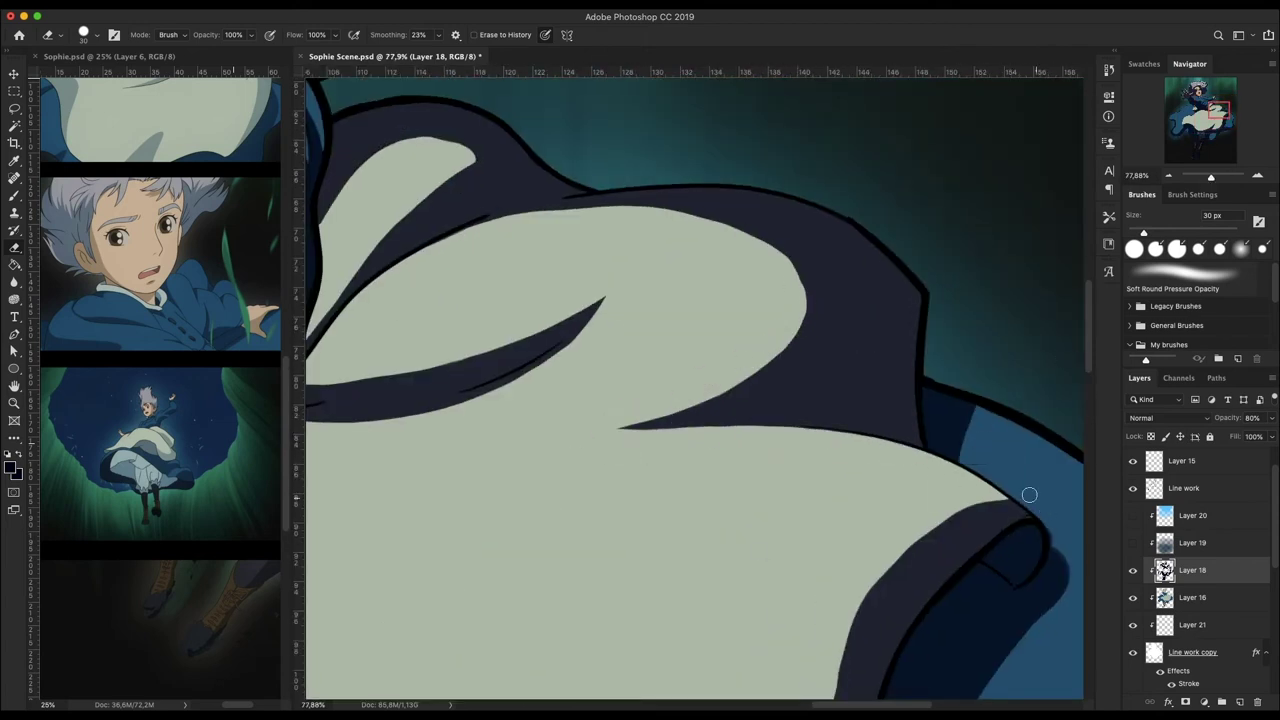
pyautogui.scroll(-2, 988, 280)
pyautogui.moveTo(988, 280)
pyautogui.mouseDown()
pyautogui.moveTo(810, 570)
pyautogui.moveTo(865, 430)
pyautogui.mouseUp()
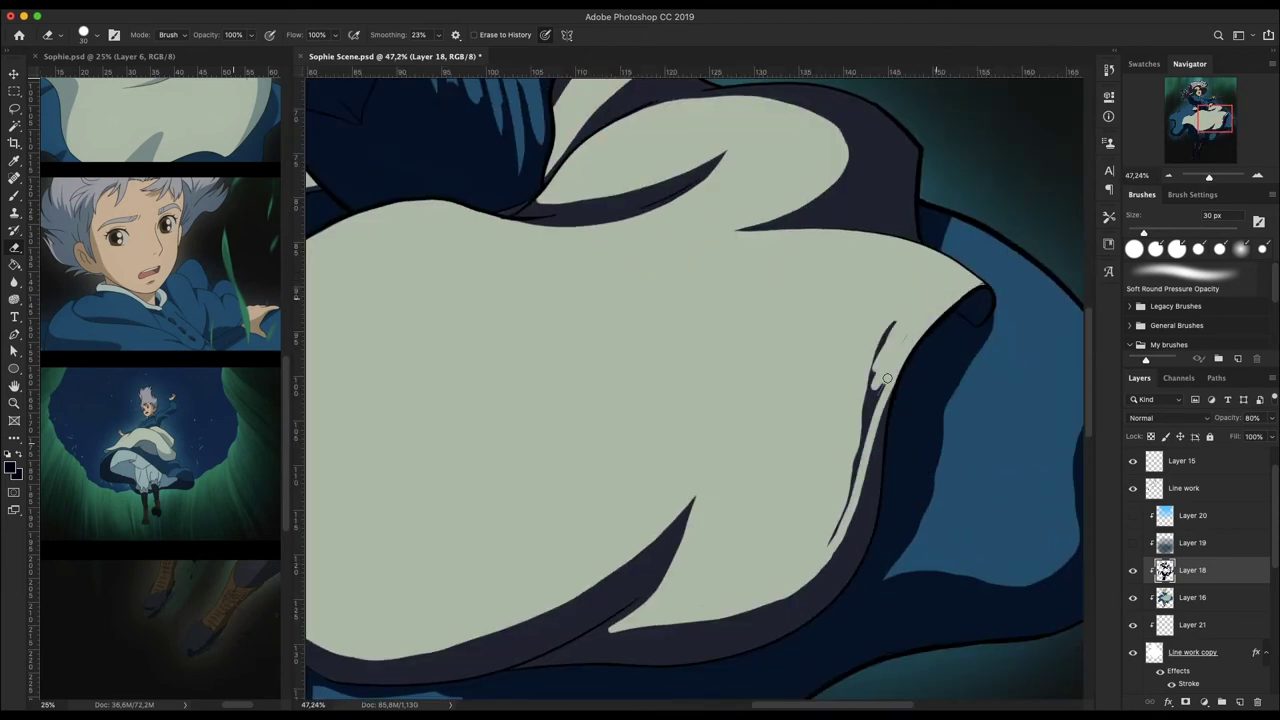
pyautogui.moveTo(880, 330); pyautogui.dragTo(843, 443)
pyautogui.scroll(-2, 980, 297)
pyautogui.moveTo(980, 297); pyautogui.dragTo(957, 335)
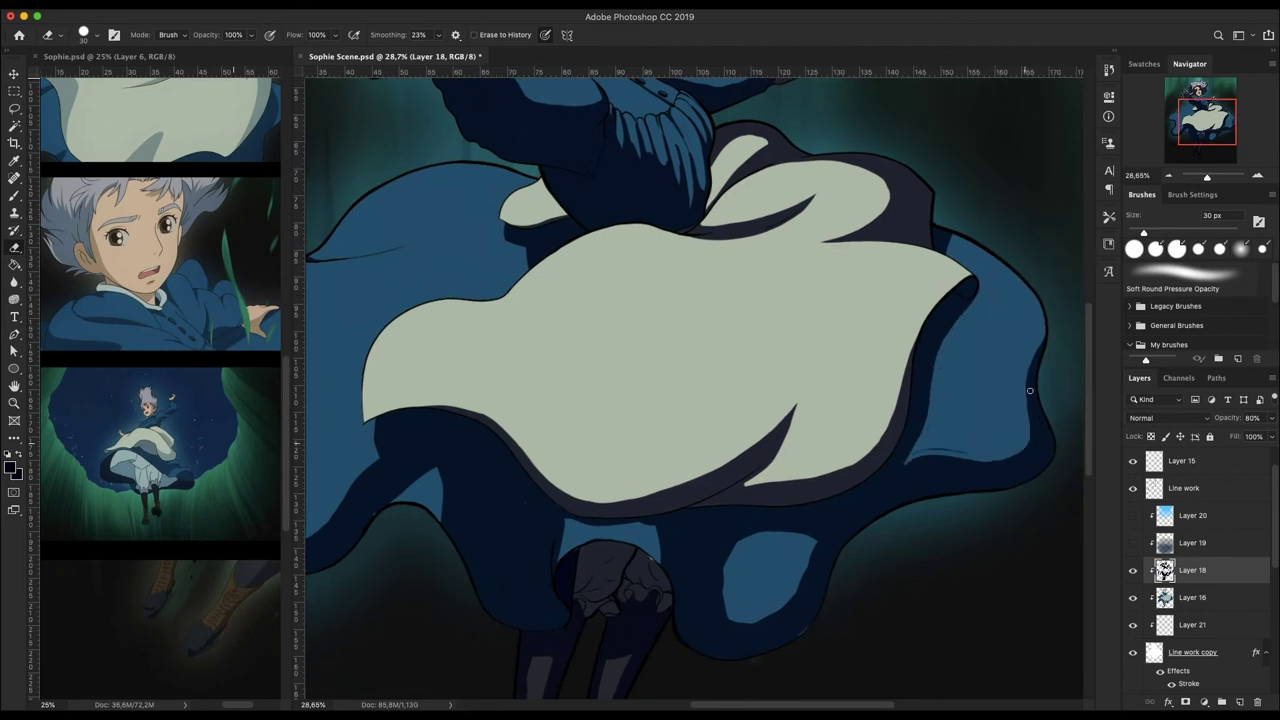
# - Paint blue up to the top edge of the cloak patch
pyautogui.scroll(-3, 965, 452)
pyautogui.scroll(5, 712, 513)
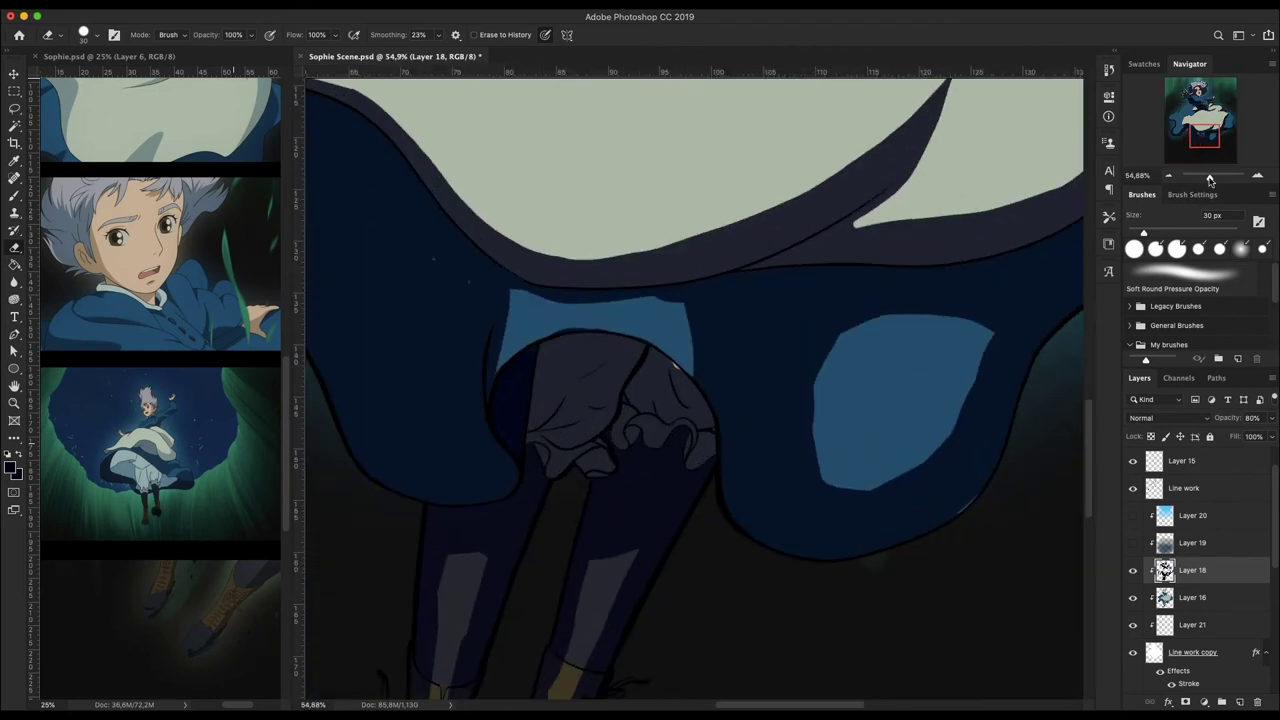
pyautogui.press('b')
pyautogui.moveTo(686, 293); pyautogui.dragTo(504, 286)
# - Erase a thin streak in the skirt fold and paint a new curved dark fold line
pyautogui.moveTo(1183, 128); pyautogui.dragTo(1181, 141)
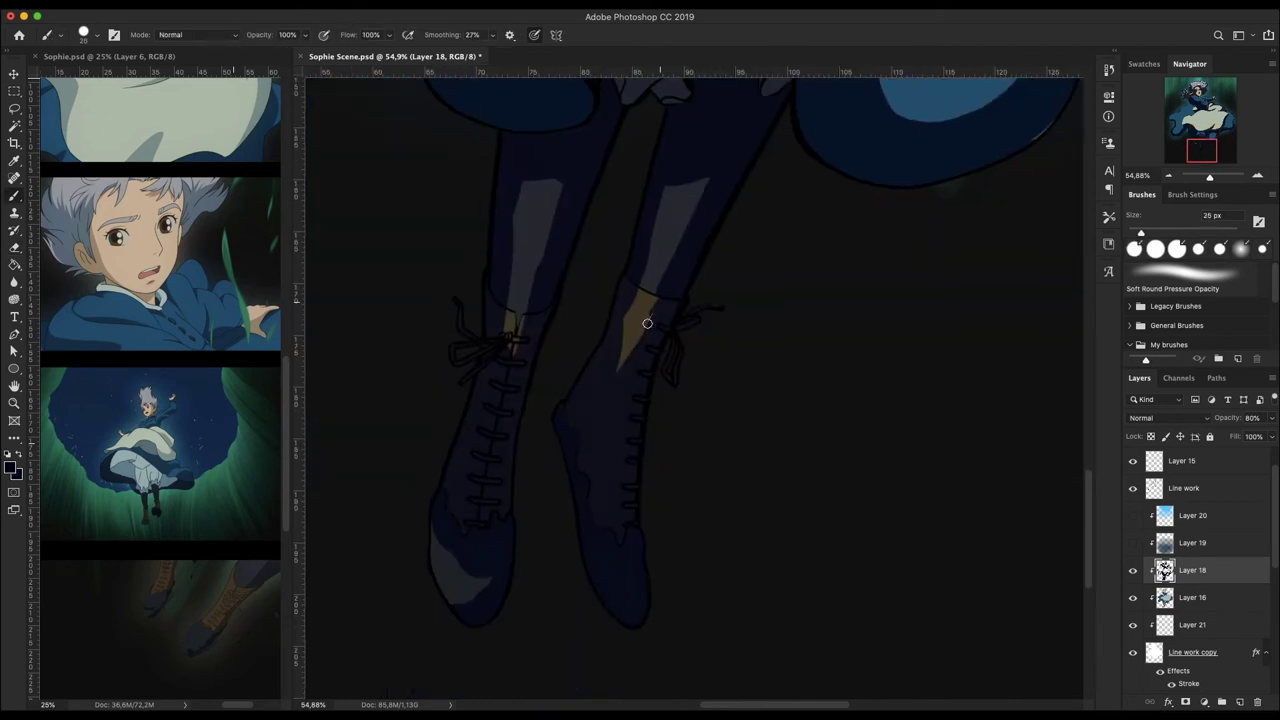
pyautogui.press('e')
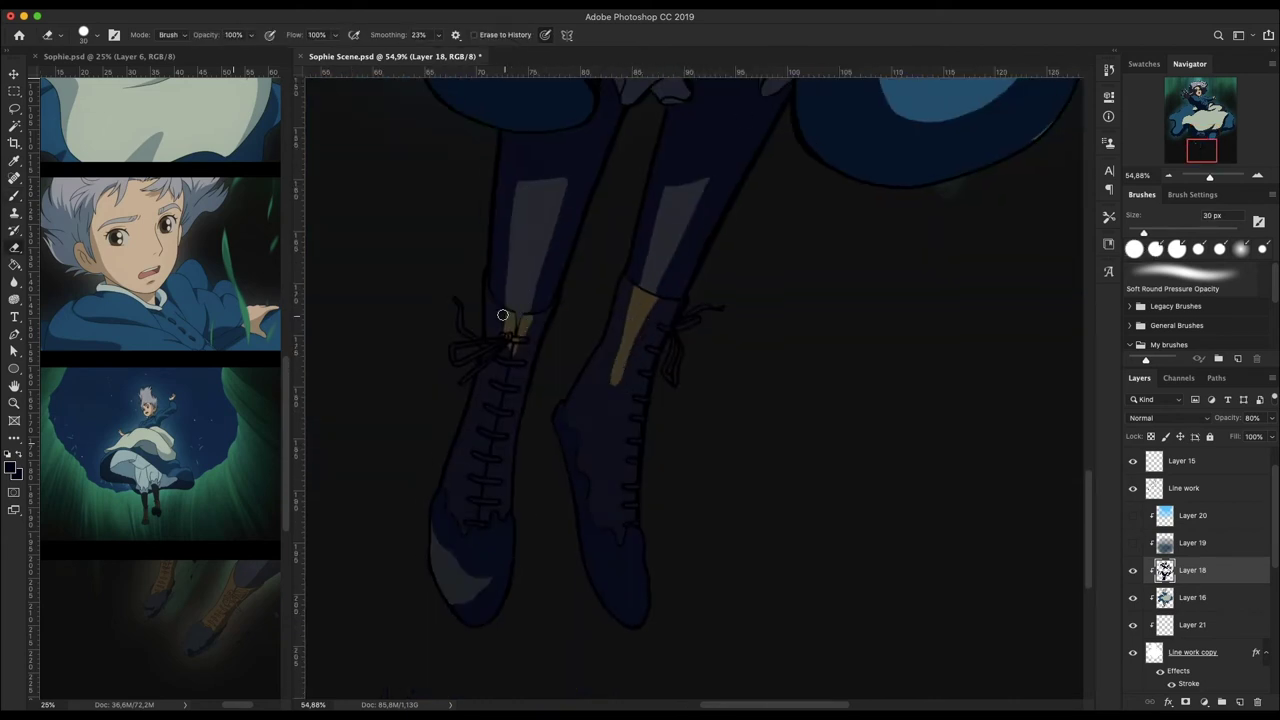
pyautogui.press('[')
pyautogui.scroll(5, 520, 537)
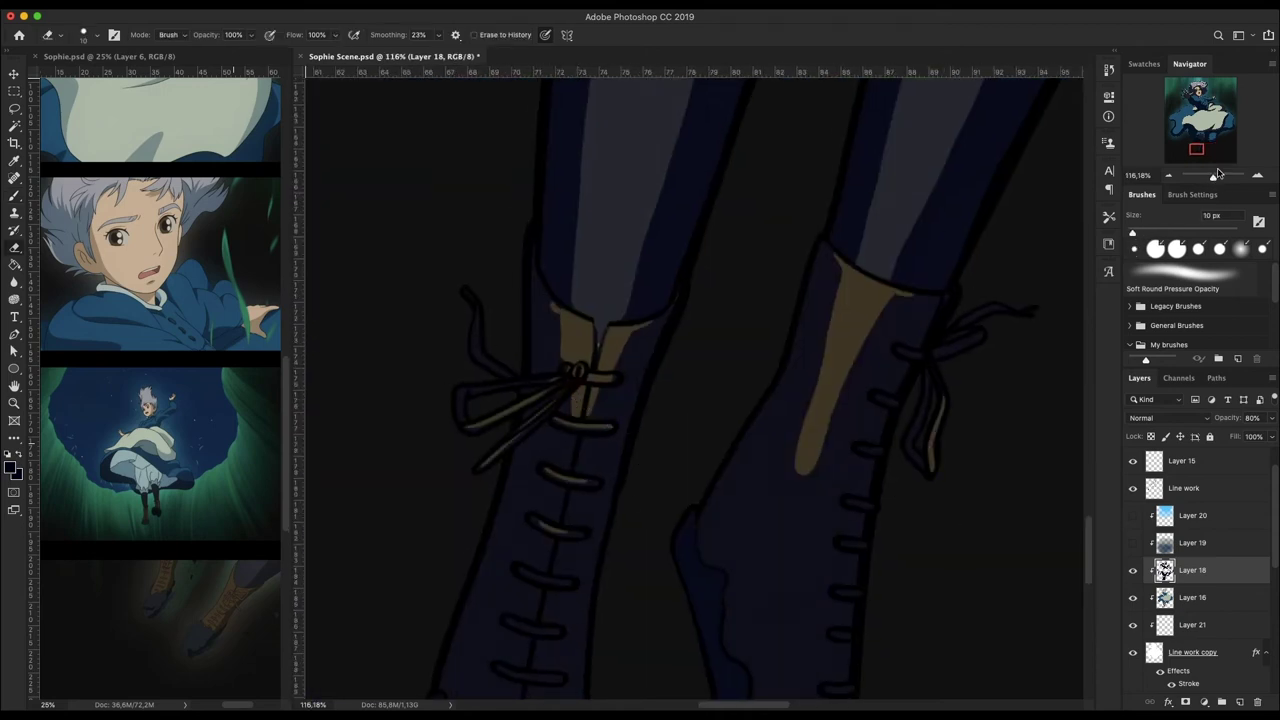
pyautogui.moveTo(1217, 175); pyautogui.dragTo(1210, 175)
pyautogui.moveTo(700, 460); pyautogui.dragTo(833, 367)
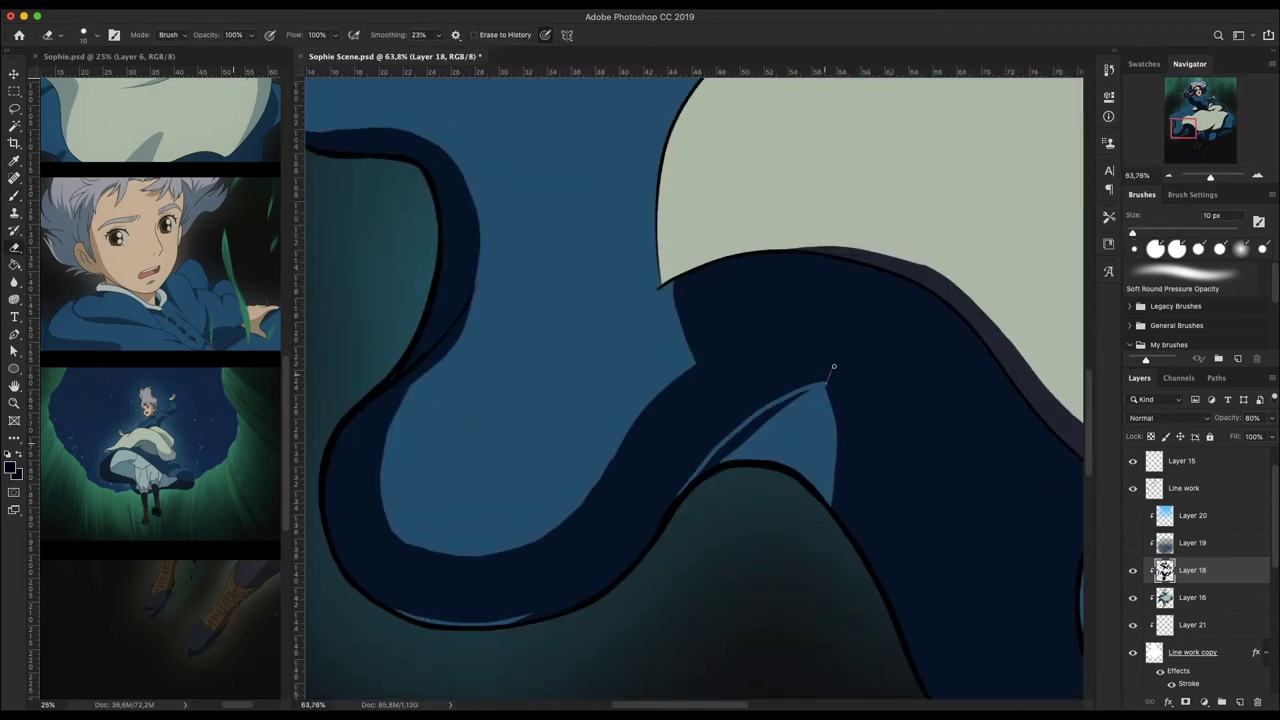
pyautogui.moveTo(722, 462); pyautogui.dragTo(803, 457)
pyautogui.press('b')
pyautogui.moveTo(645, 405); pyautogui.dragTo(491, 138)
pyautogui.moveTo(480, 461)
pyautogui.mouseDown()
pyautogui.moveTo(457, 623)
pyautogui.moveTo(380, 417)
pyautogui.mouseUp()
# - Erase light curves and dark areas in the lower-left skirt fold, resizing the eraser 20–45 px
pyautogui.scroll(-5, 380, 417)
pyautogui.scroll(5, 594, 407)
pyautogui.press('e')
pyautogui.press('[')
pyautogui.press('[')
pyautogui.moveTo(564, 404)
pyautogui.mouseDown()
pyautogui.moveTo(730, 425)
pyautogui.moveTo(523, 583)
pyautogui.moveTo(404, 382)
pyautogui.mouseUp()
pyautogui.moveTo(391, 452)
pyautogui.mouseDown()
pyautogui.moveTo(600, 449)
pyautogui.moveTo(680, 414)
pyautogui.moveTo(536, 600)
pyautogui.moveTo(709, 454)
pyautogui.mouseUp()
pyautogui.press(']')
pyautogui.press(']')
pyautogui.press(']')
pyautogui.moveTo(580, 449); pyautogui.dragTo(563, 463)
pyautogui.press('[')
pyautogui.press('[')
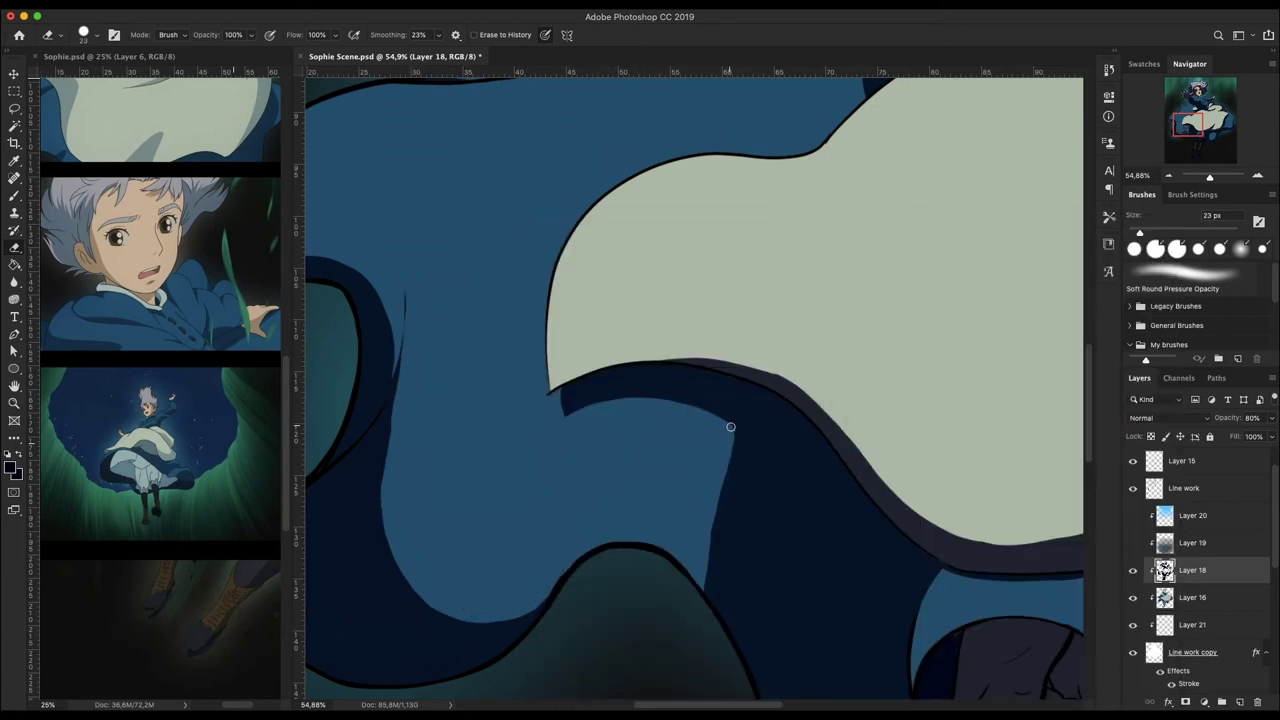
# - Paint dark strokes at the skirt's lower left and fit the whole image on screen
pyautogui.hotkey('ctrl', '-')
pyautogui.press('b')
pyautogui.moveTo(420, 560)
pyautogui.mouseDown()
pyautogui.moveTo(466, 500)
pyautogui.moveTo(509, 574)
pyautogui.mouseUp()
pyautogui.hotkey('ctrl', '0')
pyautogui.hotkey('ctrl', '+')
pyautogui.hotkey('ctrl', '+')
pyautogui.hotkey('ctrl', '+')
pyautogui.hotkey('ctrl', '0')
pyautogui.moveTo(1202, 176)
pyautogui.mouseDown()
pyautogui.moveTo(1214, 176)
pyautogui.moveTo(1203, 176)
pyautogui.mouseUp()
# - Switch to Layer 16, set a 25 px brush, and add new Layer 23 above it
pyautogui.hotkey('alt', '[')
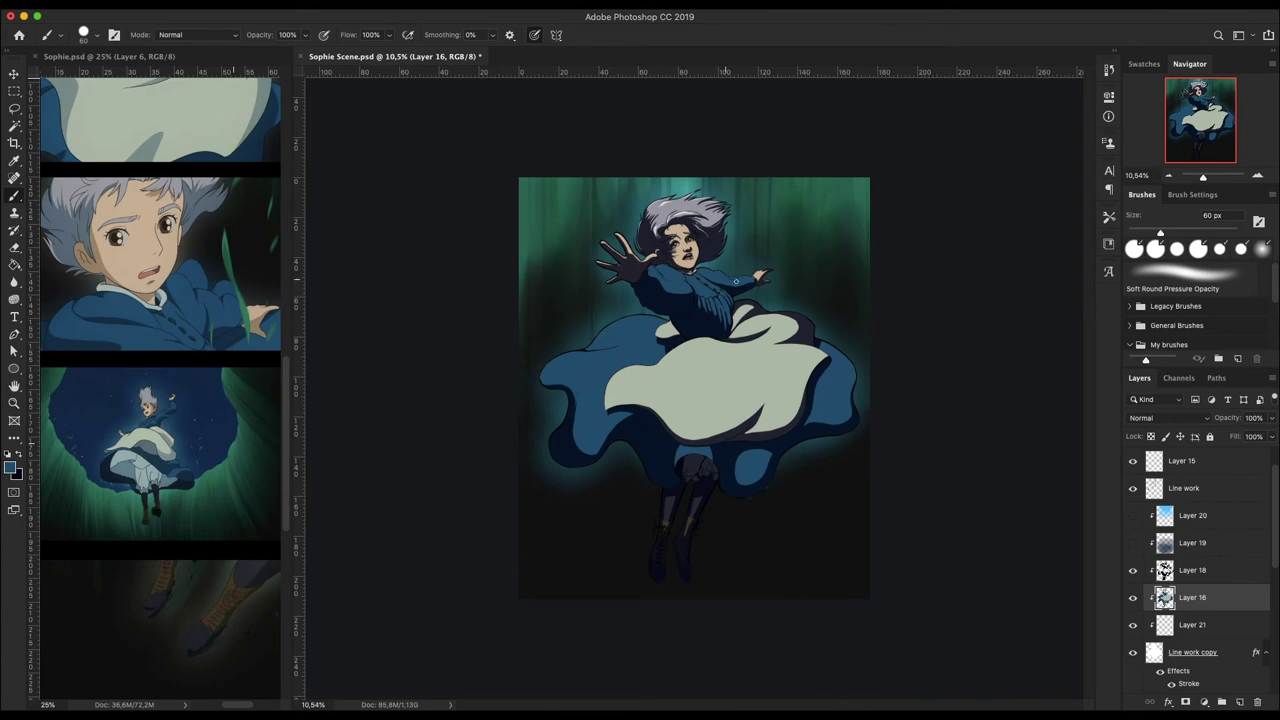
pyautogui.moveTo(1203, 176); pyautogui.dragTo(1211, 176)
pyautogui.hotkey('ctrl', '+')
pyautogui.rightClick(650, 346)
pyautogui.hotkey('ctrl', '+')
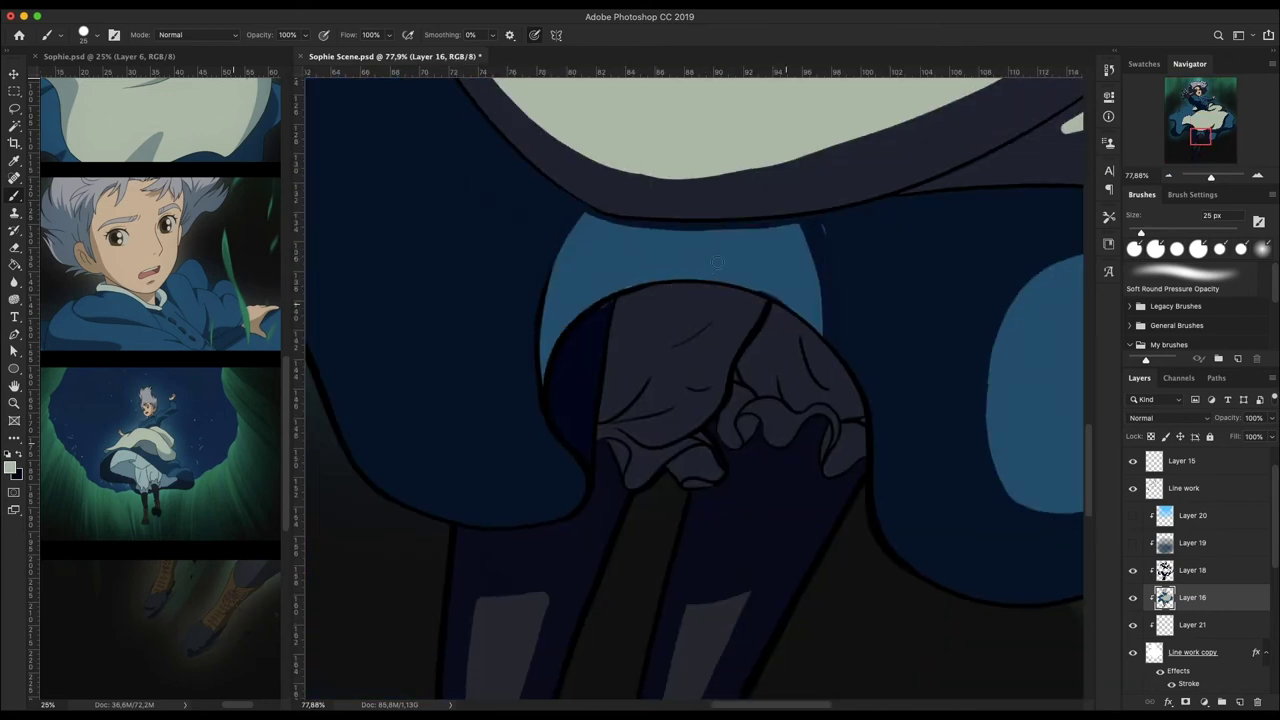
pyautogui.scroll(-5, 824, 328)
pyautogui.hscroll(-2, 824, 328)
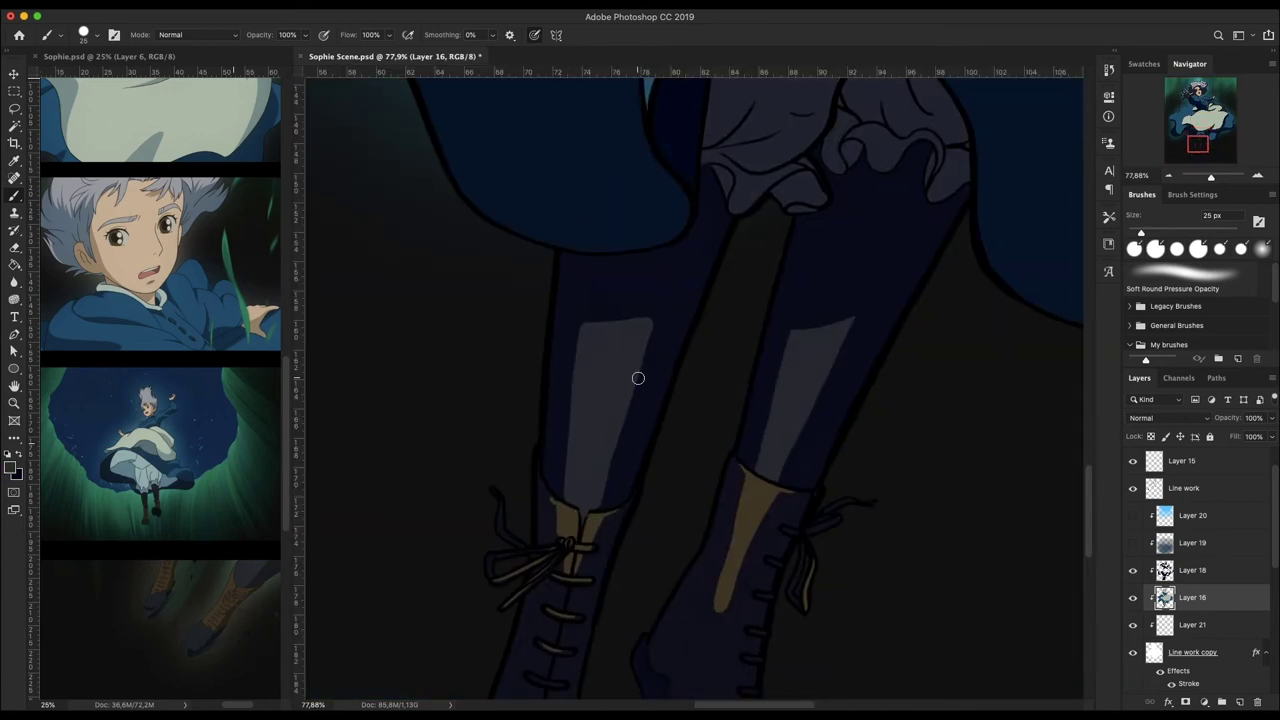
pyautogui.hotkey('ctrl', '-')
pyautogui.hotkey('ctrl', '-')
pyautogui.hotkey('ctrl', '-')
pyautogui.click(1238, 702)
# - Choose a pink blush colour and a 14 px brush
pyautogui.hotkey('ctrl', '+')
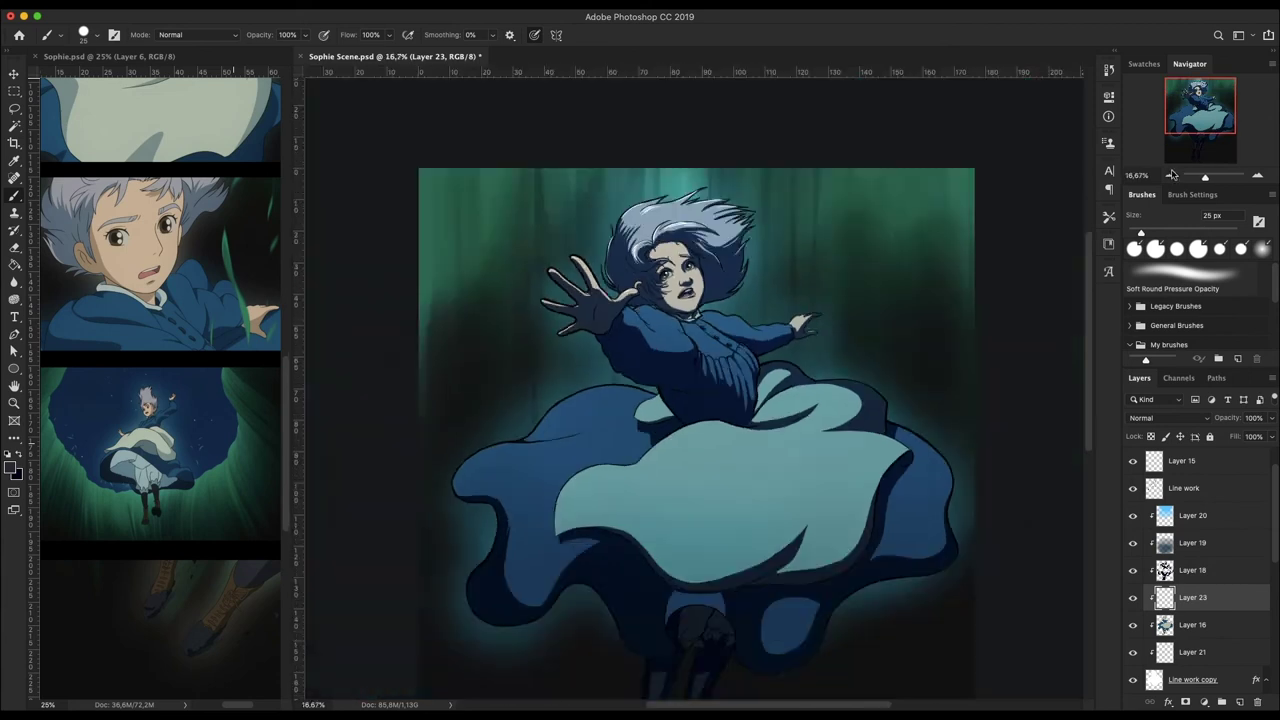
pyautogui.scroll(5, 675, 263)
pyautogui.scroll(4, 675, 263)
pyautogui.scroll(3, 675, 263)
pyautogui.click(12, 467)
pyautogui.press('Escape')
pyautogui.rightClick(880, 218)
pyautogui.moveTo(946, 249); pyautogui.dragTo(950, 234)
pyautogui.click(12, 467)
pyautogui.click(1014, 395)
# - Paint pink blush beside Sophie's nose
pyautogui.rightClick(829, 214)
pyautogui.moveTo(775, 340); pyautogui.dragTo(805, 345)
pyautogui.scroll(-2, 912, 357)
pyautogui.moveTo(942, 514); pyautogui.dragTo(571, 443)
pyautogui.scroll(2, 609, 366)
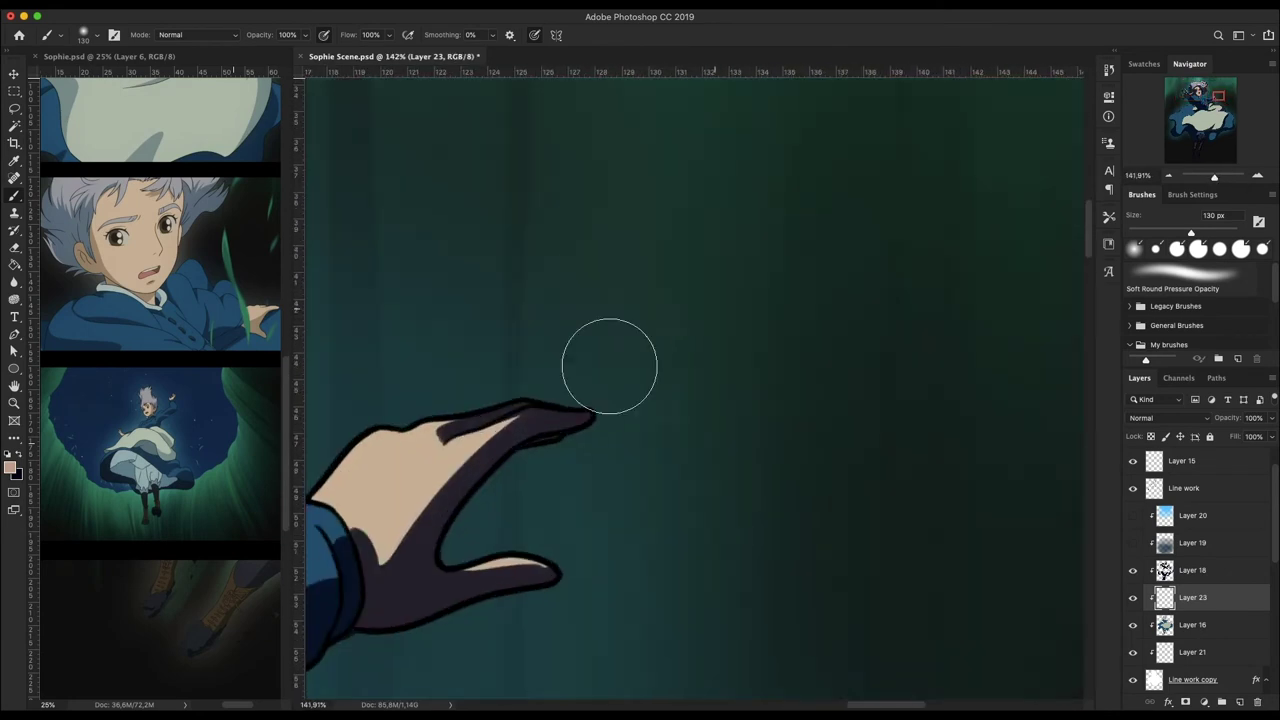
pyautogui.hotkey('ctrl', '0')
pyautogui.scroll(5, 720, 200)
# - Move to Layer 18, enlarge the brush to 178 px and sample the light apron colour
pyautogui.press('e')
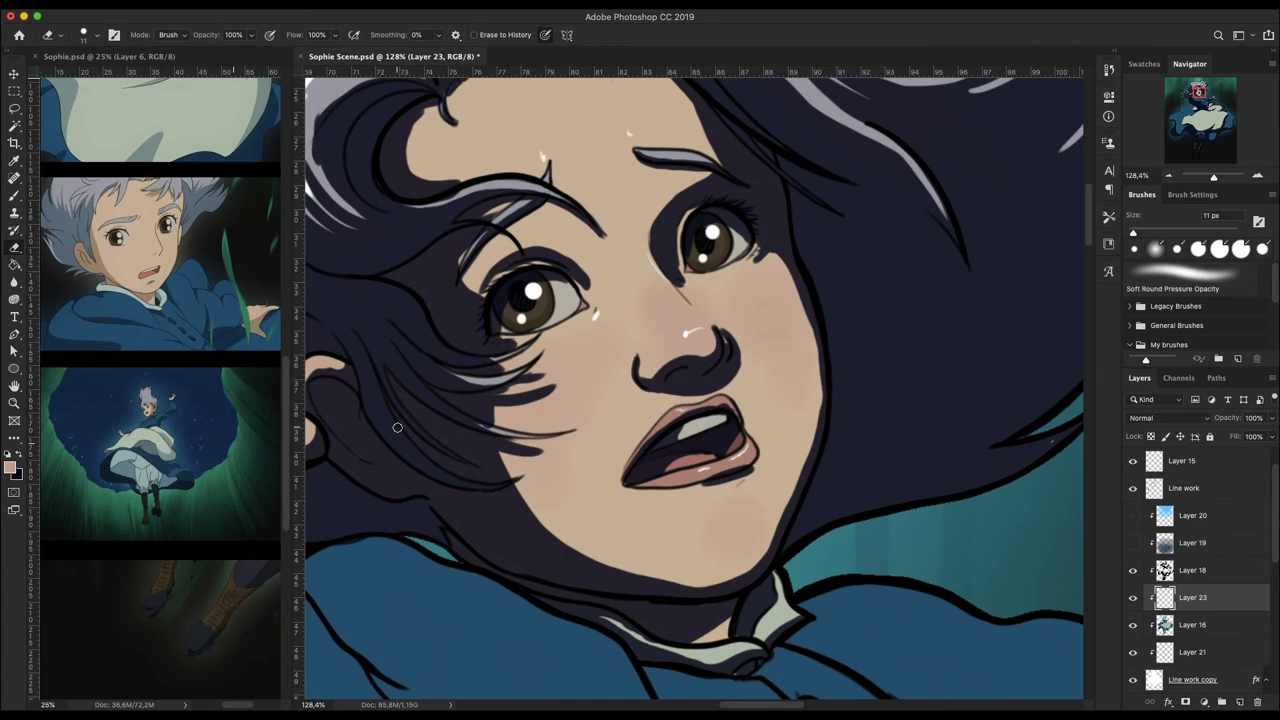
pyautogui.hotkey('alt', ']')
pyautogui.scroll(2, 696, 389)
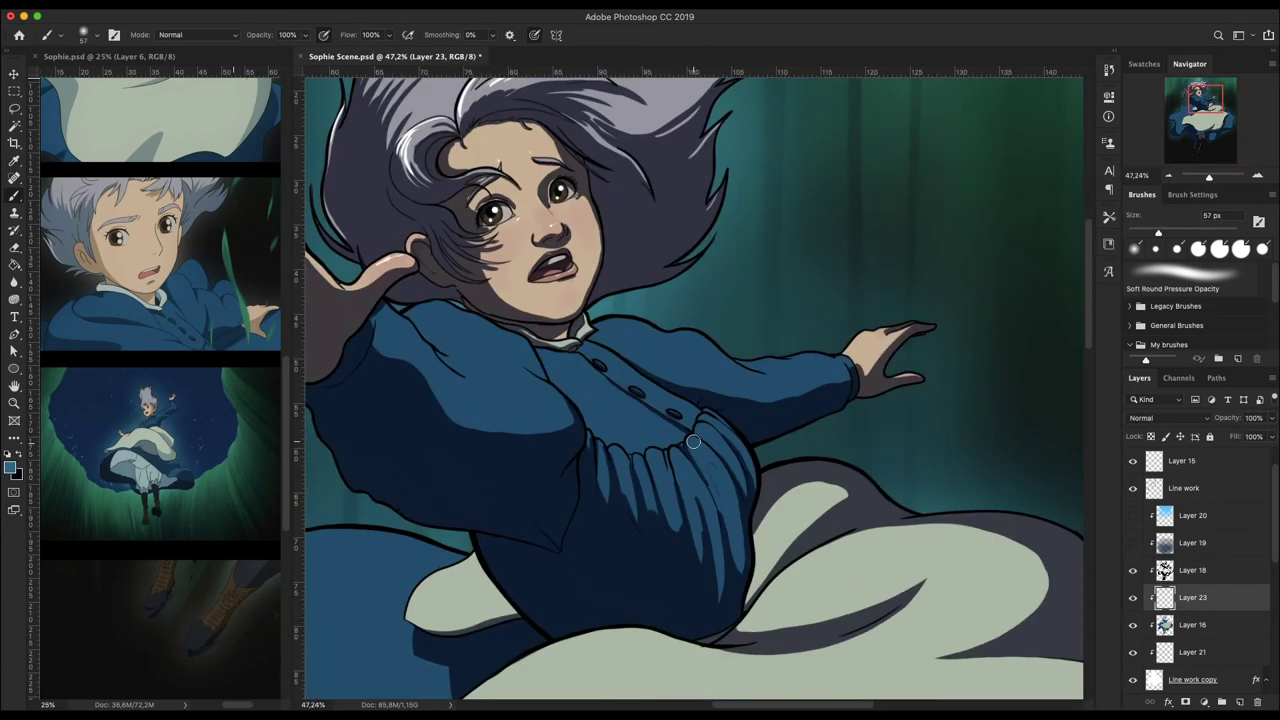
pyautogui.rightClick(795, 360)
pyautogui.press('Return')
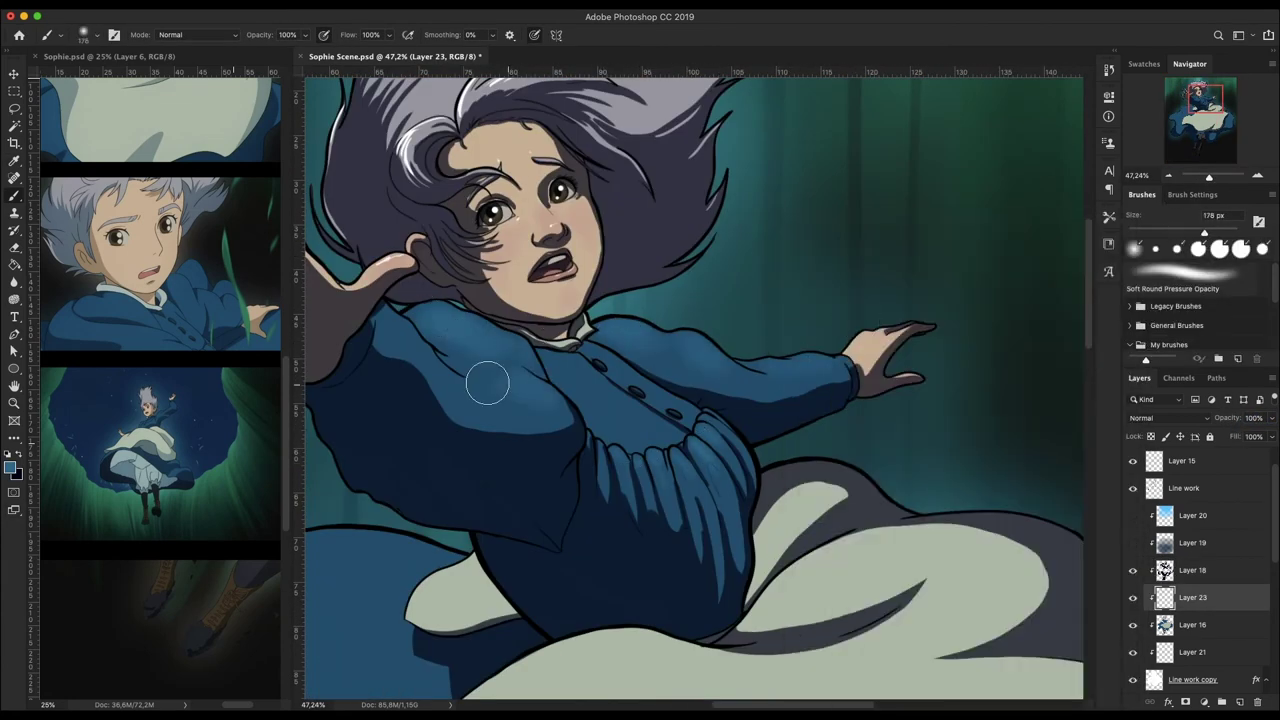
pyautogui.hotkey('ctrl', '0')
pyautogui.keyDown('alt'); pyautogui.click(720, 352); pyautogui.keyUp('alt')
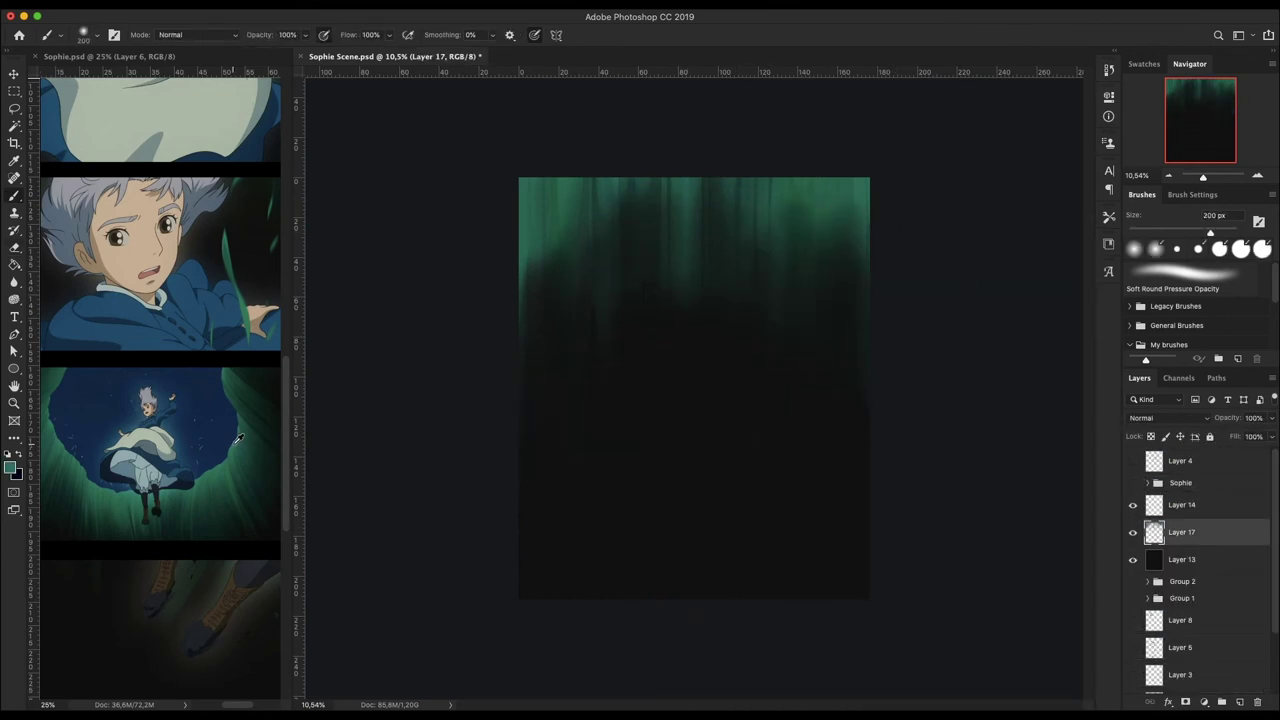
# - Paint vertical green streaks down from the top edge with the 36 px default brush
pyautogui.rightClick(737, 215)
pyautogui.scroll(10, 900, 500)
pyautogui.click(949, 508)
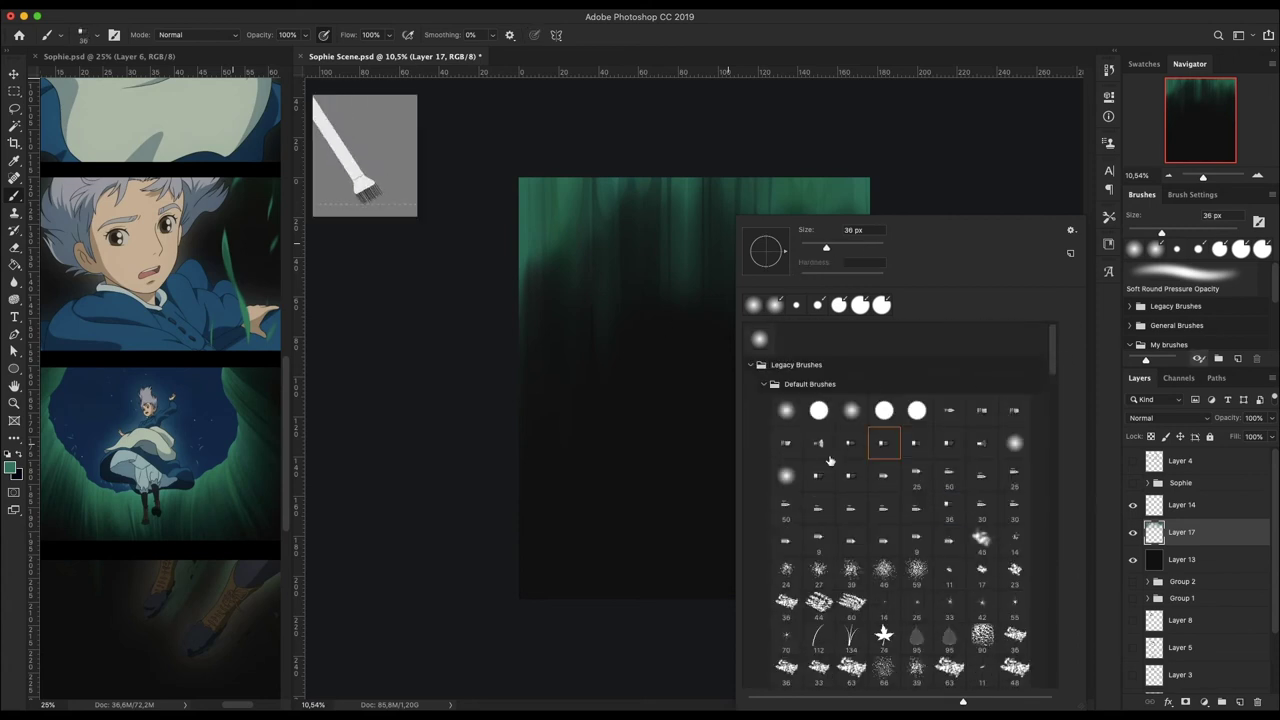
pyautogui.moveTo(688, 192)
pyautogui.mouseDown()
pyautogui.moveTo(688, 334)
pyautogui.moveTo(720, 376)
pyautogui.mouseUp()
pyautogui.moveTo(588, 202); pyautogui.dragTo(588, 400)
pyautogui.moveTo(850, 218); pyautogui.dragTo(850, 364)
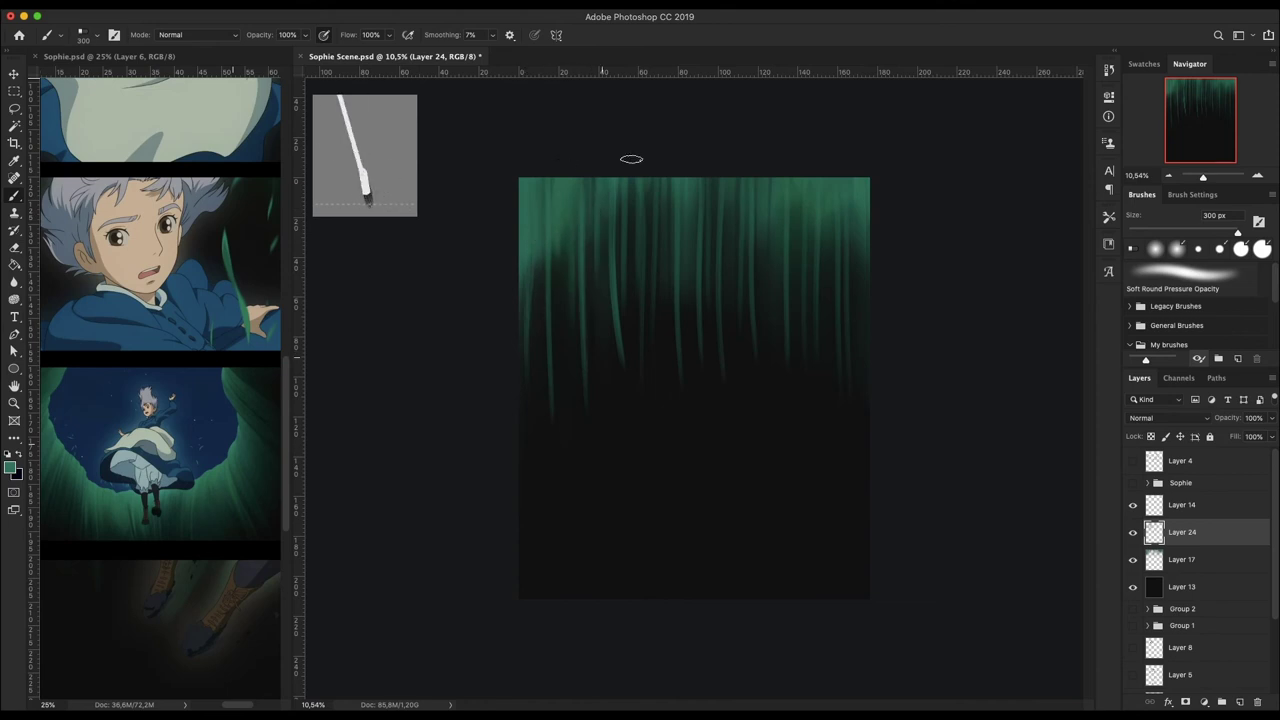
# - Try blurring and warping the green streaks into a curve
pyautogui.press('r')
pyautogui.rightClick(571, 263)
pyautogui.press('Escape')
pyautogui.press('b')
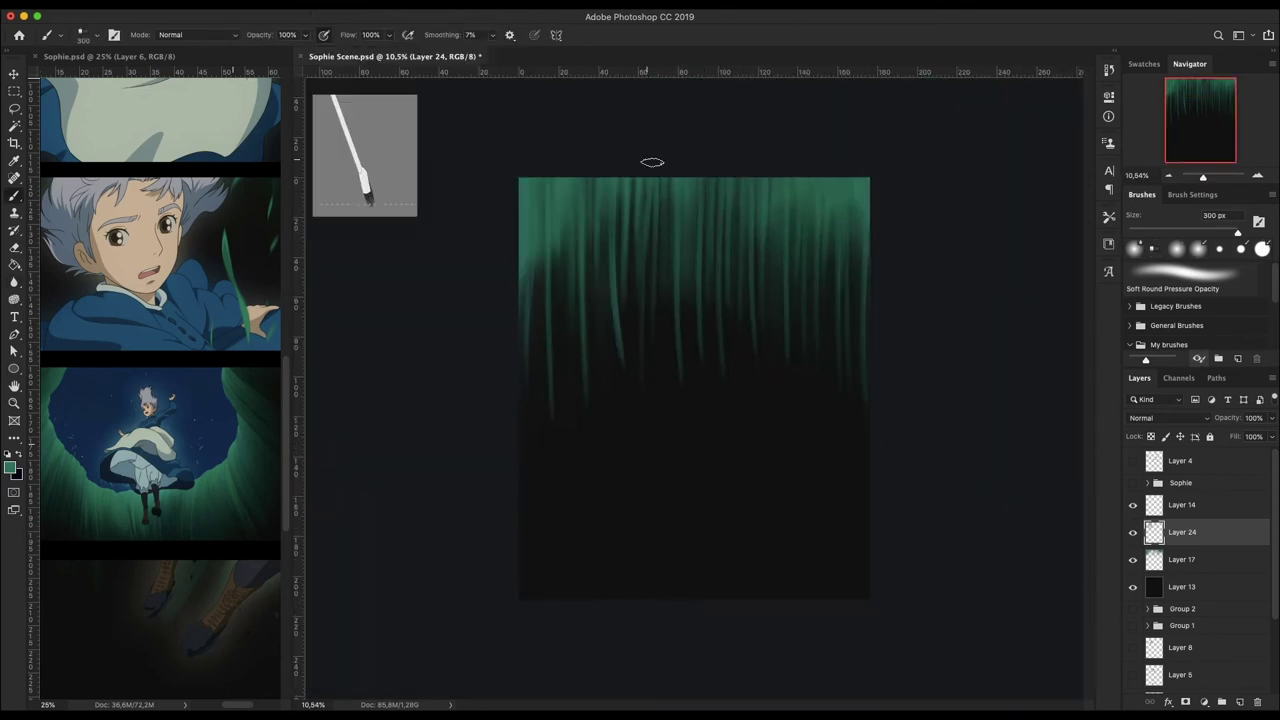
pyautogui.press('space')
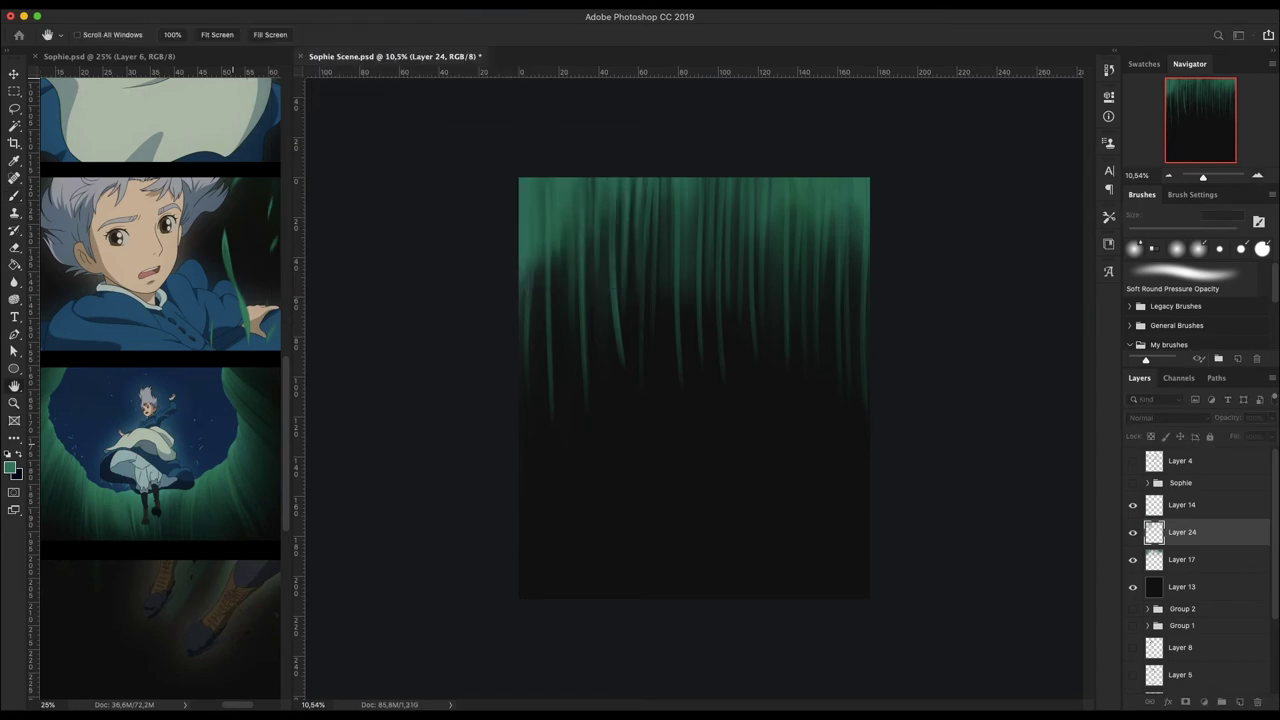
pyautogui.moveTo(600, 437); pyautogui.dragTo(586, 449)
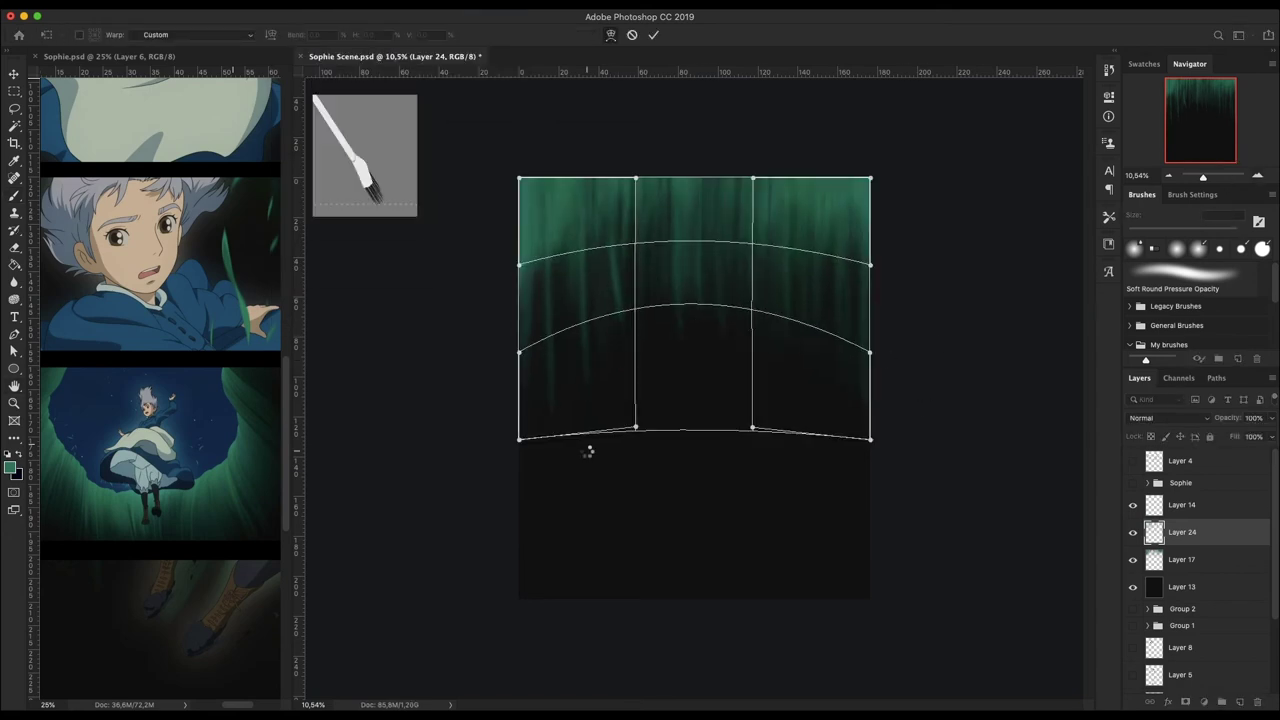
pyautogui.press('Escape')
# - Show the Sophie group again and add new Layer 25
pyautogui.click(1133, 485)
pyautogui.hotkey('ctrl', 'shift', 'alt', 'n')
pyautogui.rightClick(700, 216)
# - Add a new top layer and set the brush to 22 px, then 220 px
pyautogui.press('Escape')
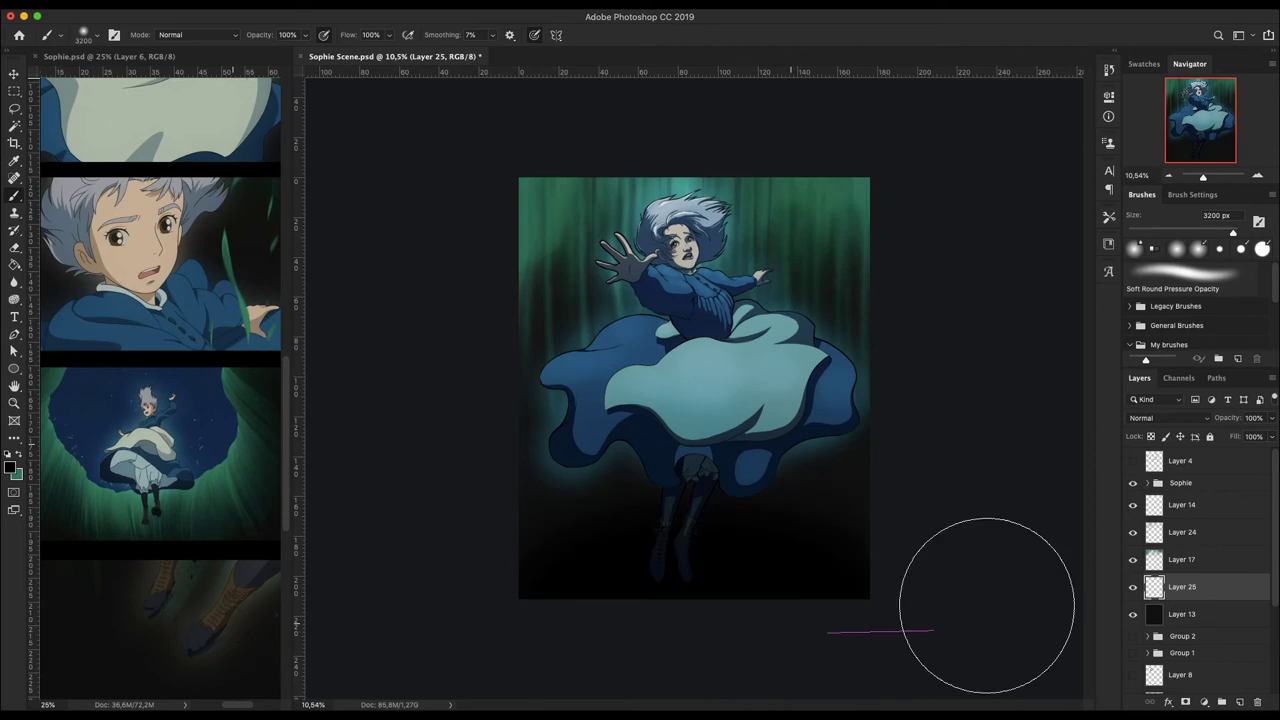
pyautogui.hotkey('ctrl', 'shift', 'alt', 'n')
pyautogui.rightClick(817, 308)
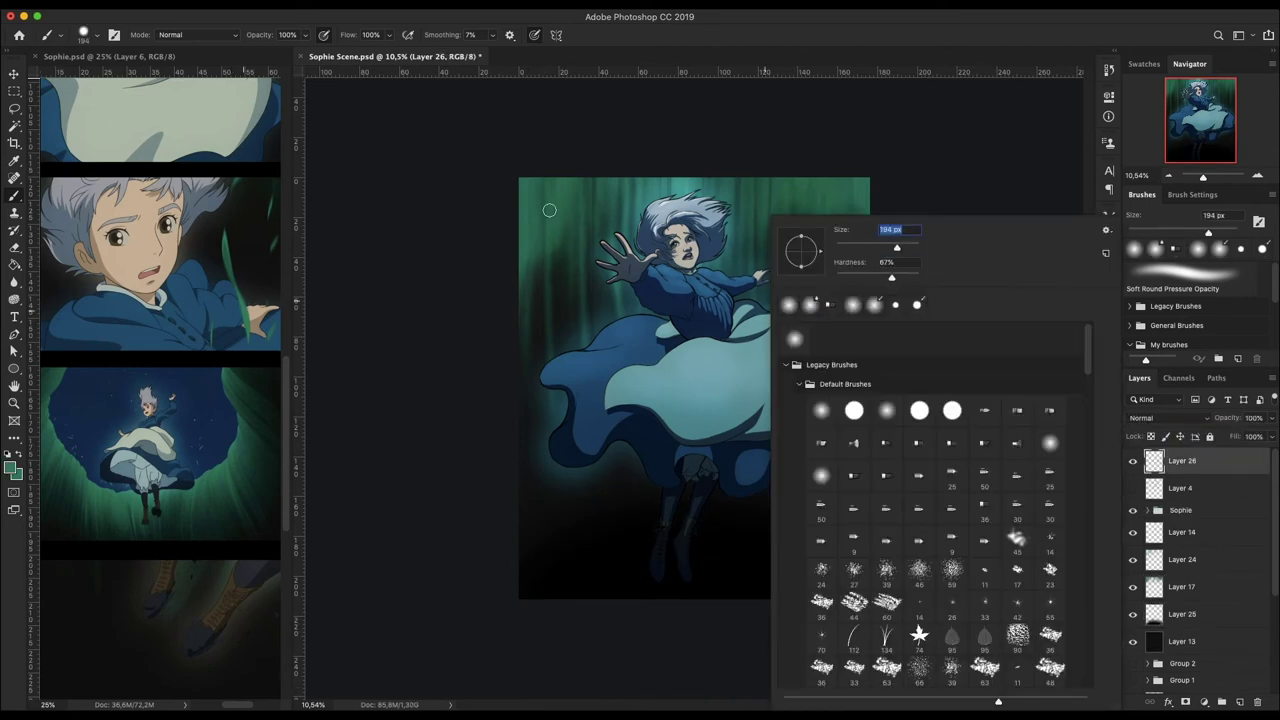
pyautogui.write('22')
pyautogui.press('Return')
pyautogui.moveTo(1203, 177); pyautogui.dragTo(1203, 177)
pyautogui.press(']')
pyautogui.press(']')
pyautogui.press(']')
pyautogui.rightClick(690, 270)
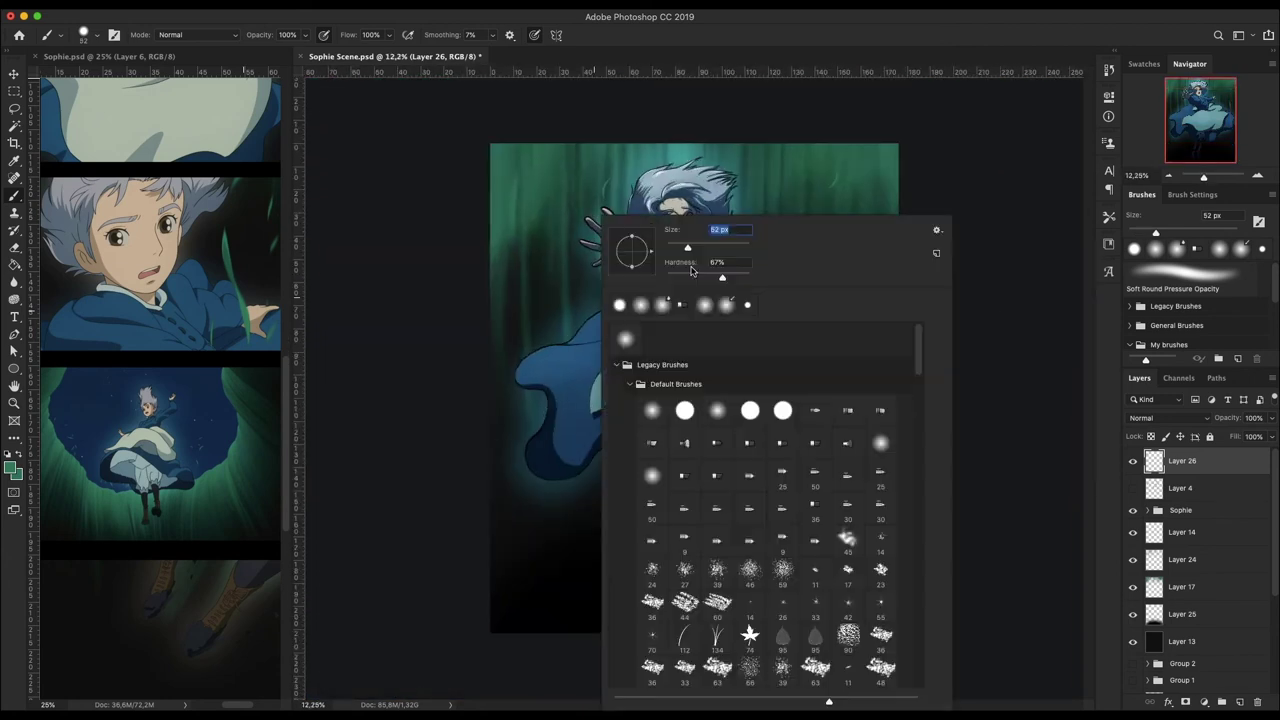
pyautogui.write('220')
pyautogui.press('Return')
# - Resize the brush to 284 px, then to 162 px
pyautogui.scroll(3, 592, 446)
pyautogui.rightClick(655, 215)
pyautogui.write('284')
pyautogui.press('Return')
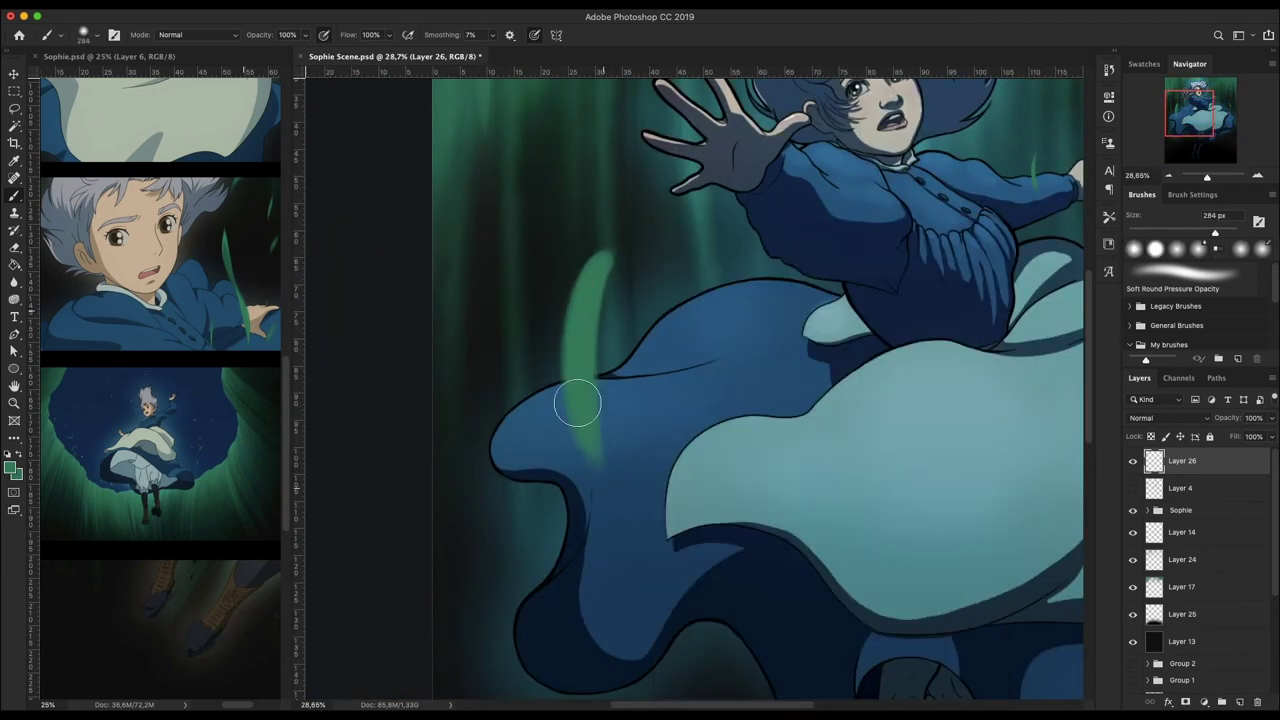
pyautogui.rightClick(613, 182)
pyautogui.write('162')
pyautogui.press('Return')
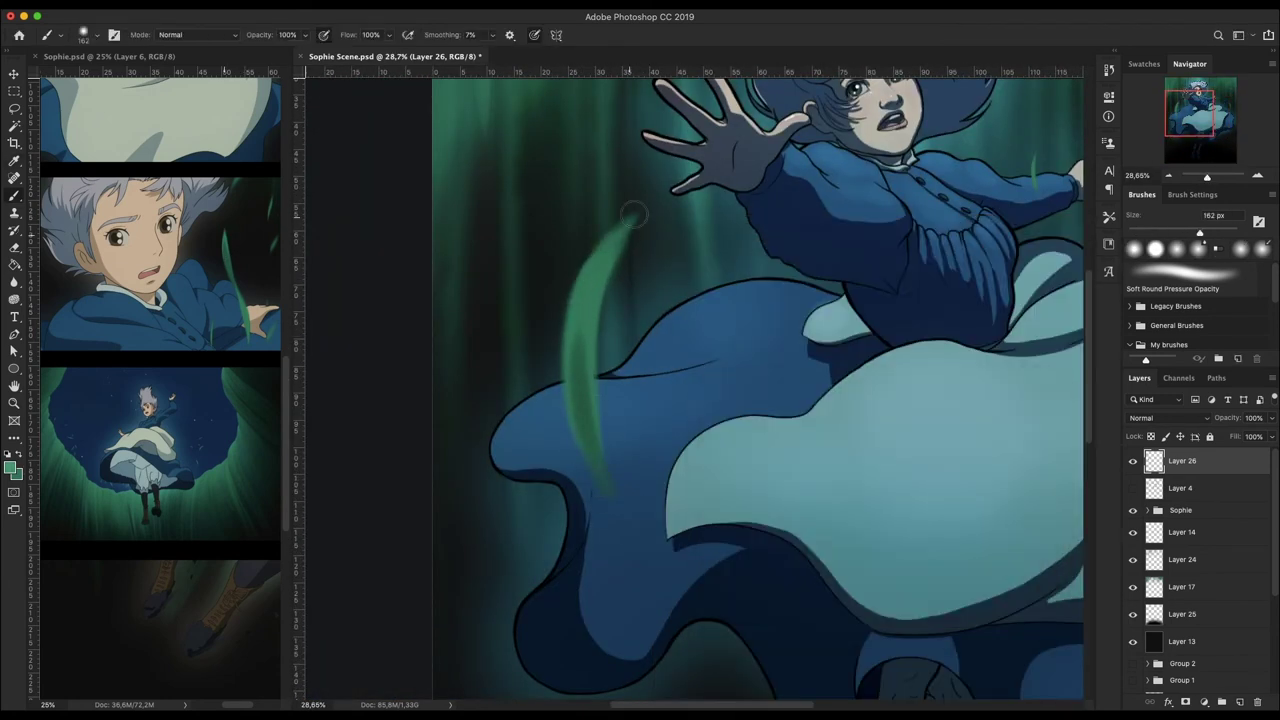
# - Shrink the brush to 14 px and zoom out to the whole illustration
pyautogui.scroll(-3, 598, 377)
pyautogui.scroll(4, 640, 300)
pyautogui.rightClick(748, 220)
pyautogui.write('14')
pyautogui.press('Return')
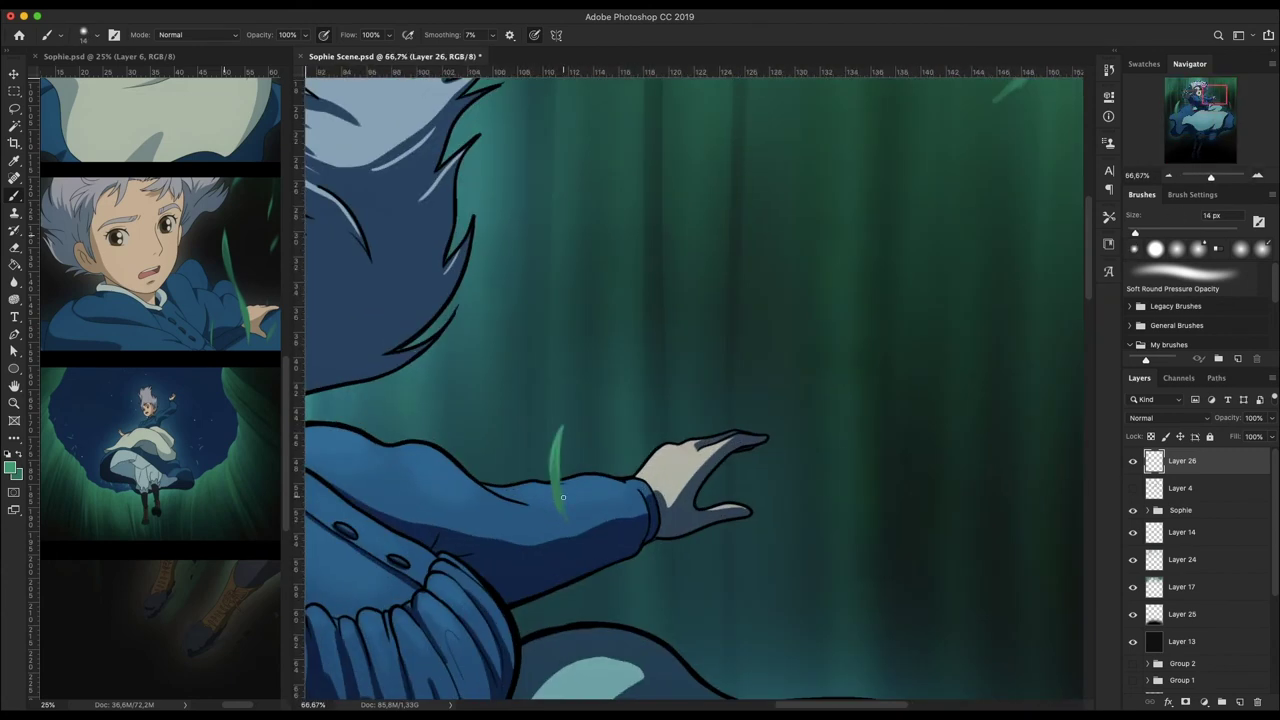
pyautogui.scroll(2, 640, 400)
pyautogui.moveTo(1211, 177); pyautogui.dragTo(1206, 179)
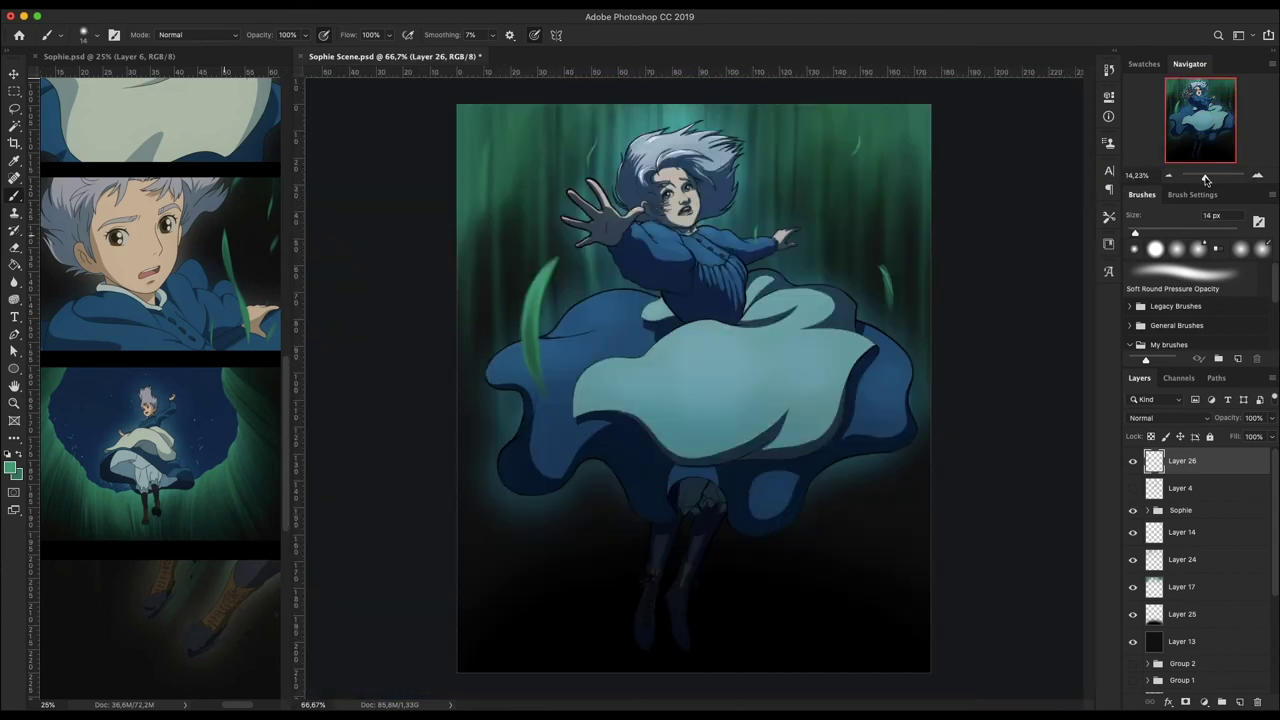
# - Make the brush much larger and add a new empty layer for the leaves
pyautogui.rightClick(902, 284)
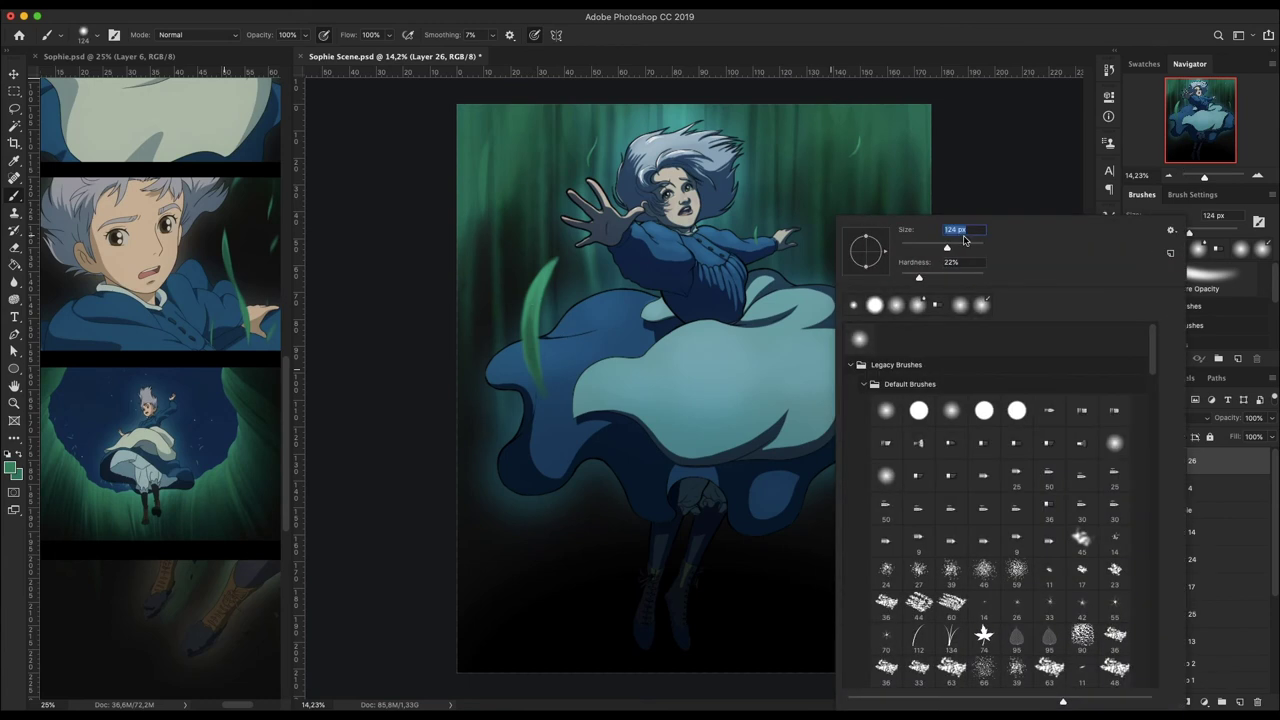
pyautogui.rightClick(837, 539)
pyautogui.moveTo(977, 253); pyautogui.dragTo(990, 253)
pyautogui.press('Return')
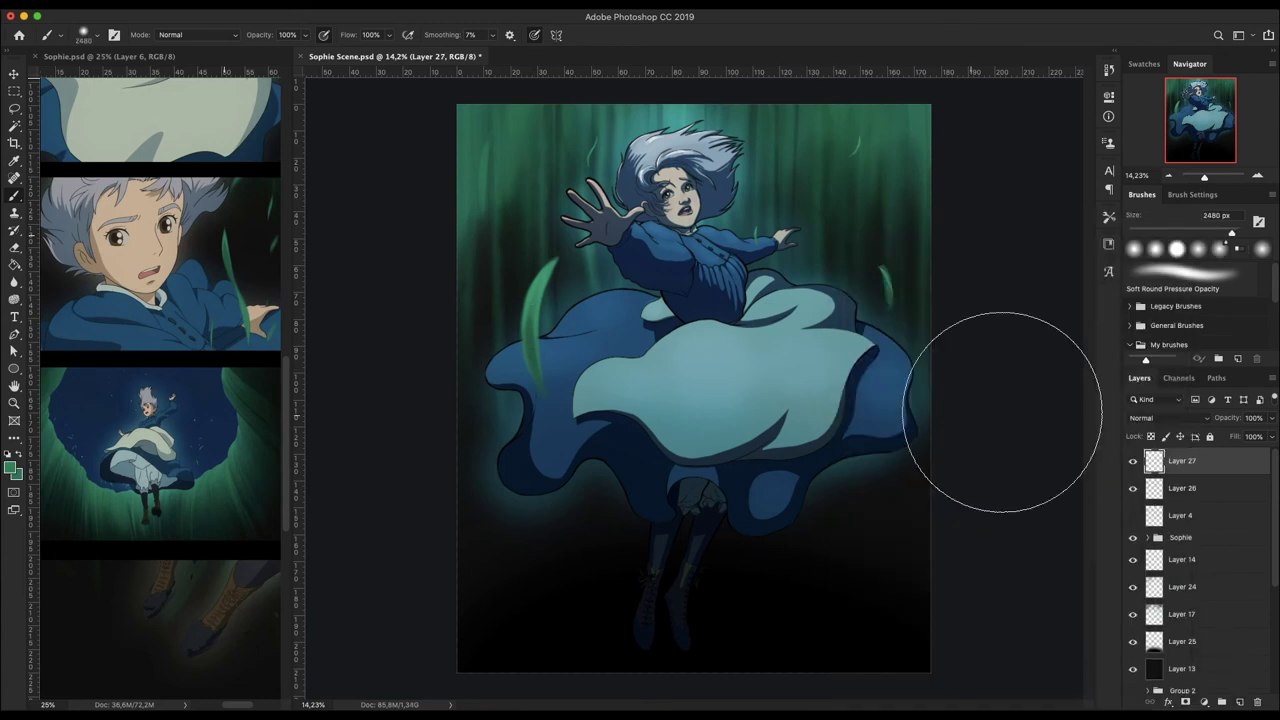
pyautogui.hotkey('ctrl', 'shift', 'alt', 'n')
# - Paint a green leaf stroke beside Sophie, shift it right, and set Layer 27 to 51% opacity
pyautogui.hotkey('ctrl', 't')
pyautogui.moveTo(790, 600); pyautogui.dragTo(846, 491)
pyautogui.press('Return')
pyautogui.press(']')
pyautogui.press(']')
pyautogui.press(']')
pyautogui.moveTo(1226, 417); pyautogui.dragTo(1188, 412)
pyautogui.click(1182, 488)
# - Zoom in on Sophie and switch to a 68 px eraser
pyautogui.rightClick(703, 198)
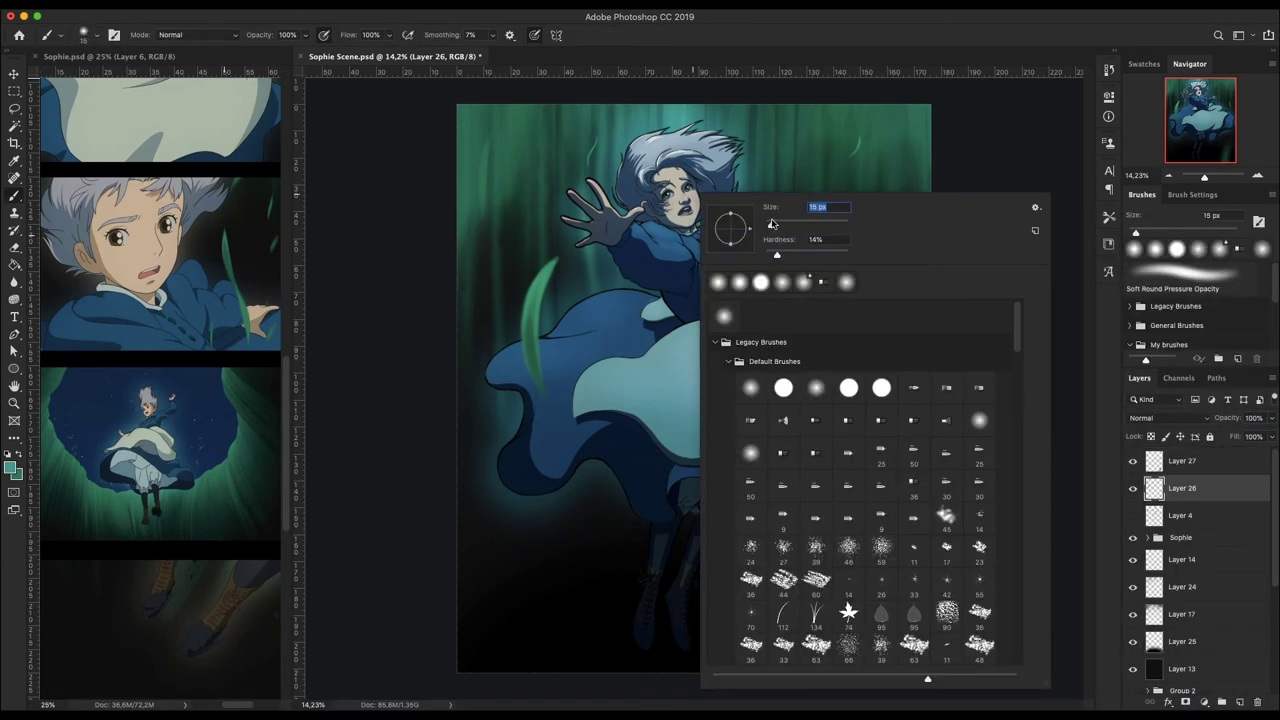
pyautogui.scroll(3, 589, 258)
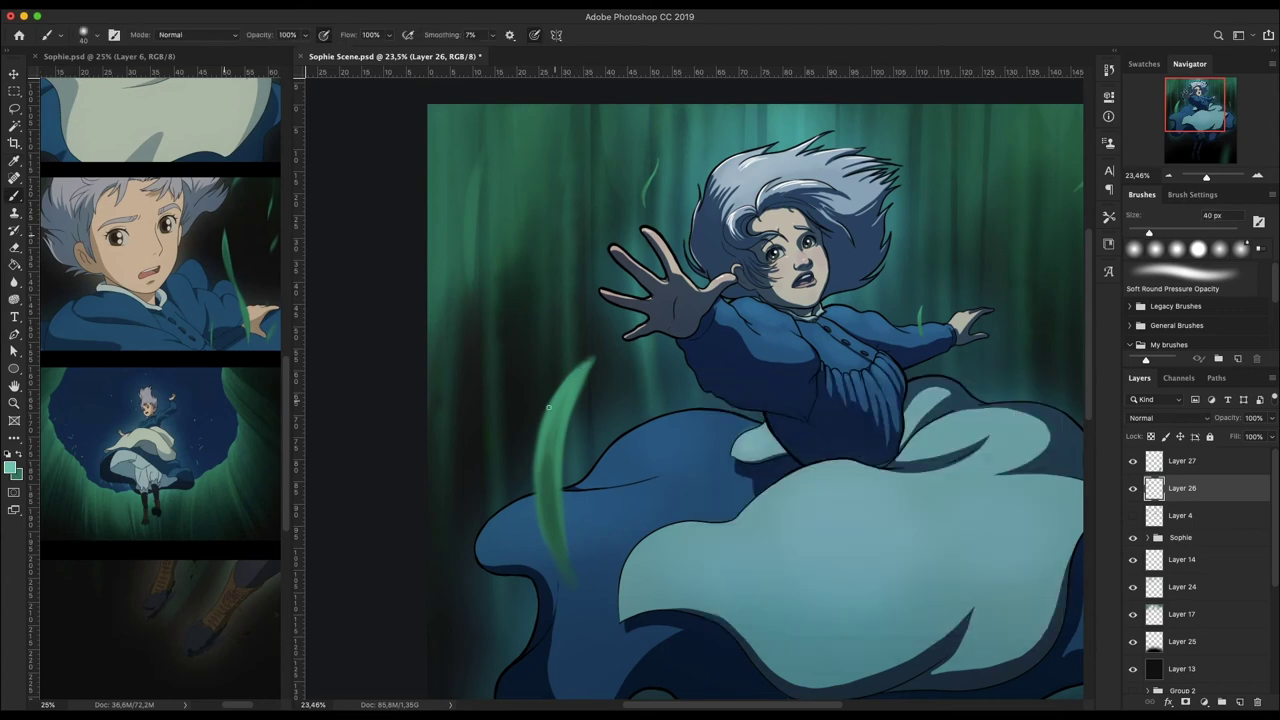
pyautogui.moveTo(1206, 177); pyautogui.dragTo(1208, 177)
pyautogui.scroll(5, 777, 428)
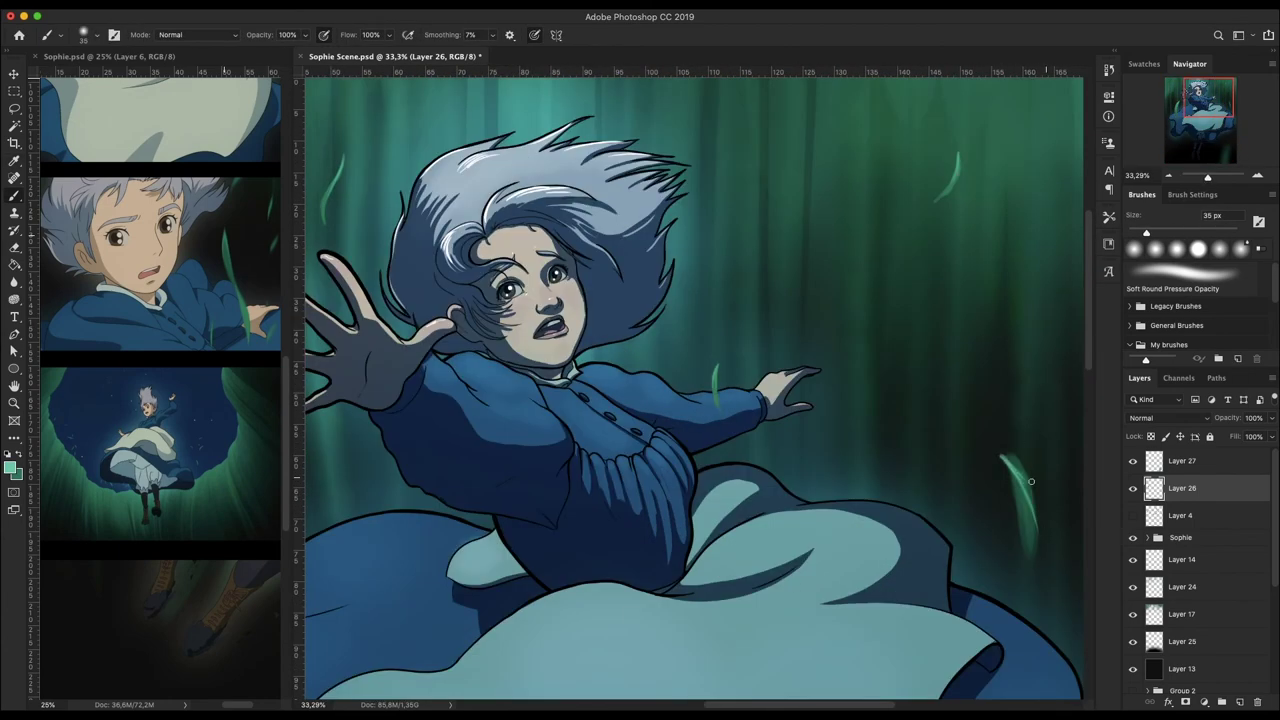
pyautogui.scroll(-5, 777, 428)
pyautogui.hscroll(5, 735, 293)
pyautogui.press('e')
pyautogui.rightClick(530, 214)
pyautogui.press('Escape')
# - Add Layer 28, shrink and shift the corner signature left, and save the scene
pyautogui.moveTo(1207, 177); pyautogui.dragTo(1203, 177)
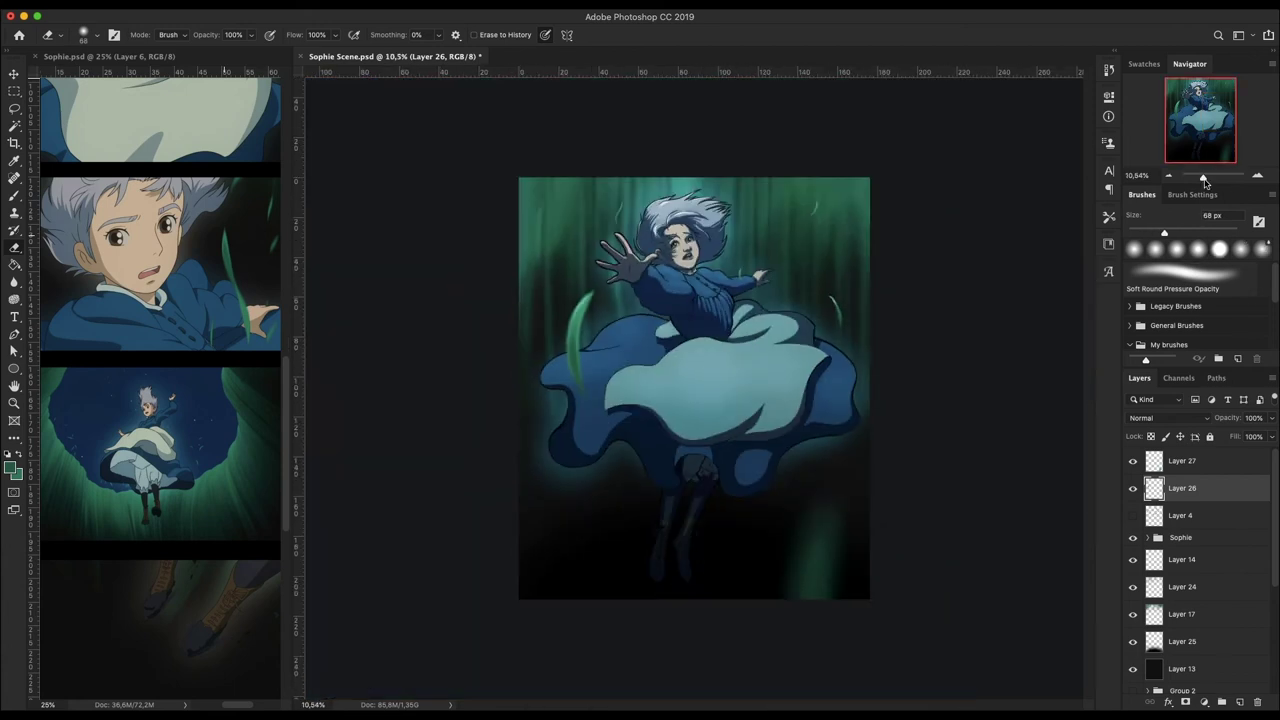
pyautogui.hotkey('ctrl', 's')
pyautogui.hotkey('ctrl', 'shift', 'alt', 'n')
pyautogui.press('b')
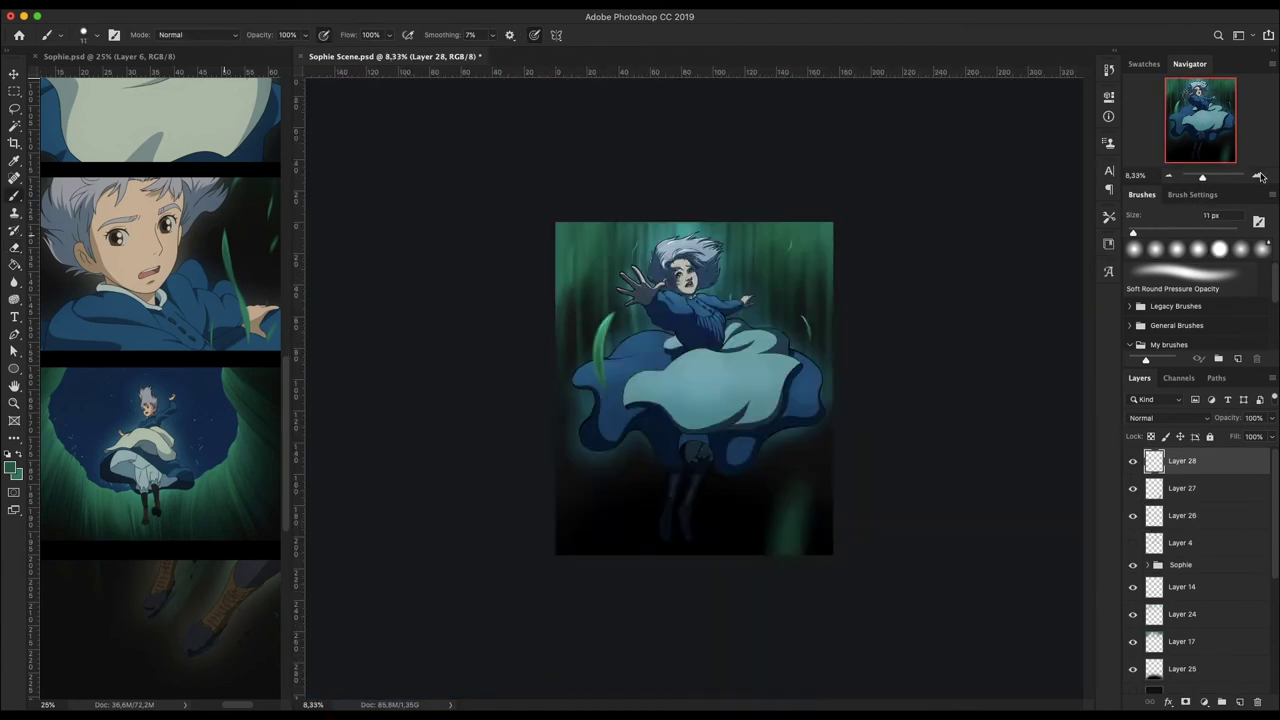
pyautogui.moveTo(1203, 115); pyautogui.dragTo(1207, 137)
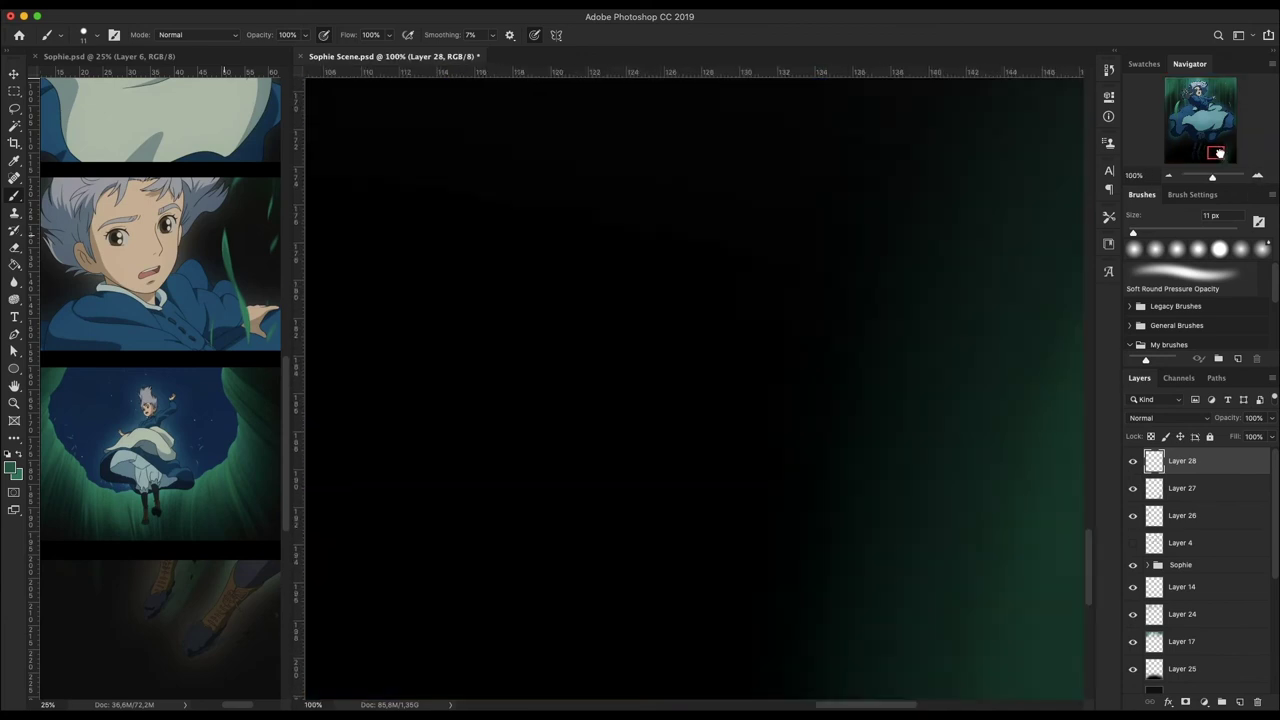
pyautogui.press('Return')
pyautogui.press('Return')
pyautogui.hotkey('ctrl', 's')
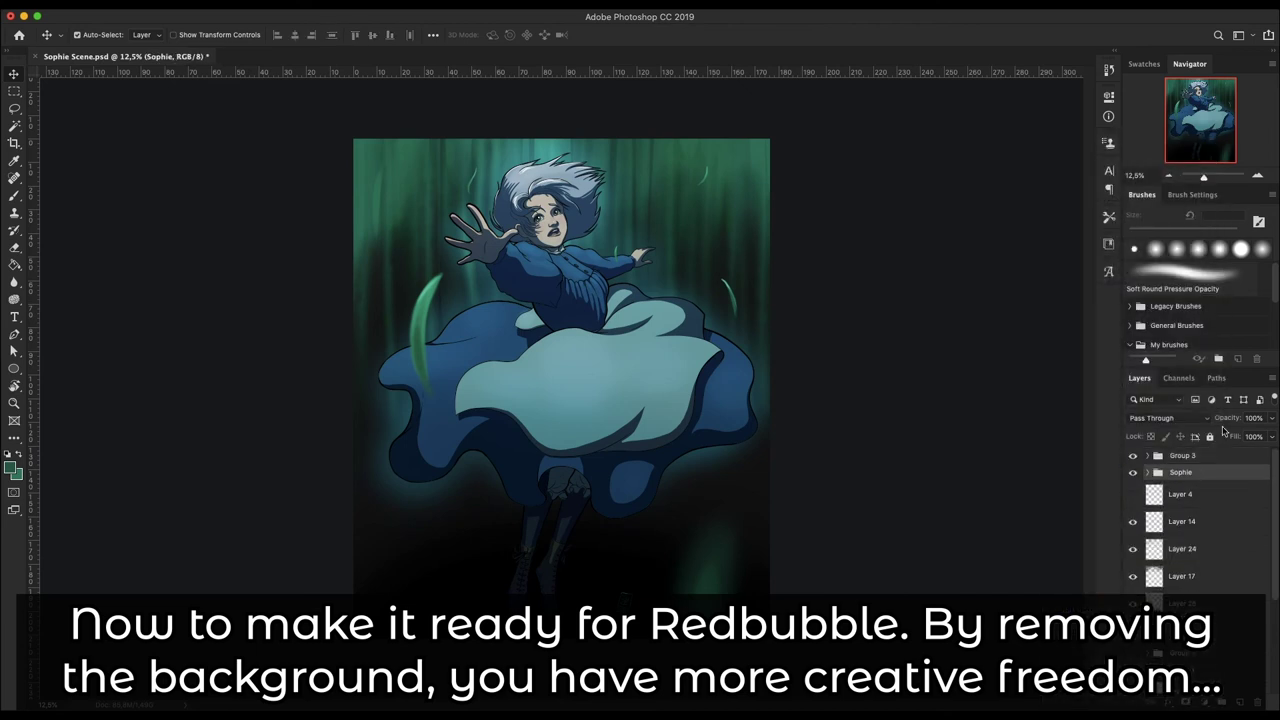
# - Crop to extend the canvas upward above Sophie
pyautogui.click(1147, 455)
pyautogui.press('c')
pyautogui.moveTo(561, 138); pyautogui.dragTo(561, 91)
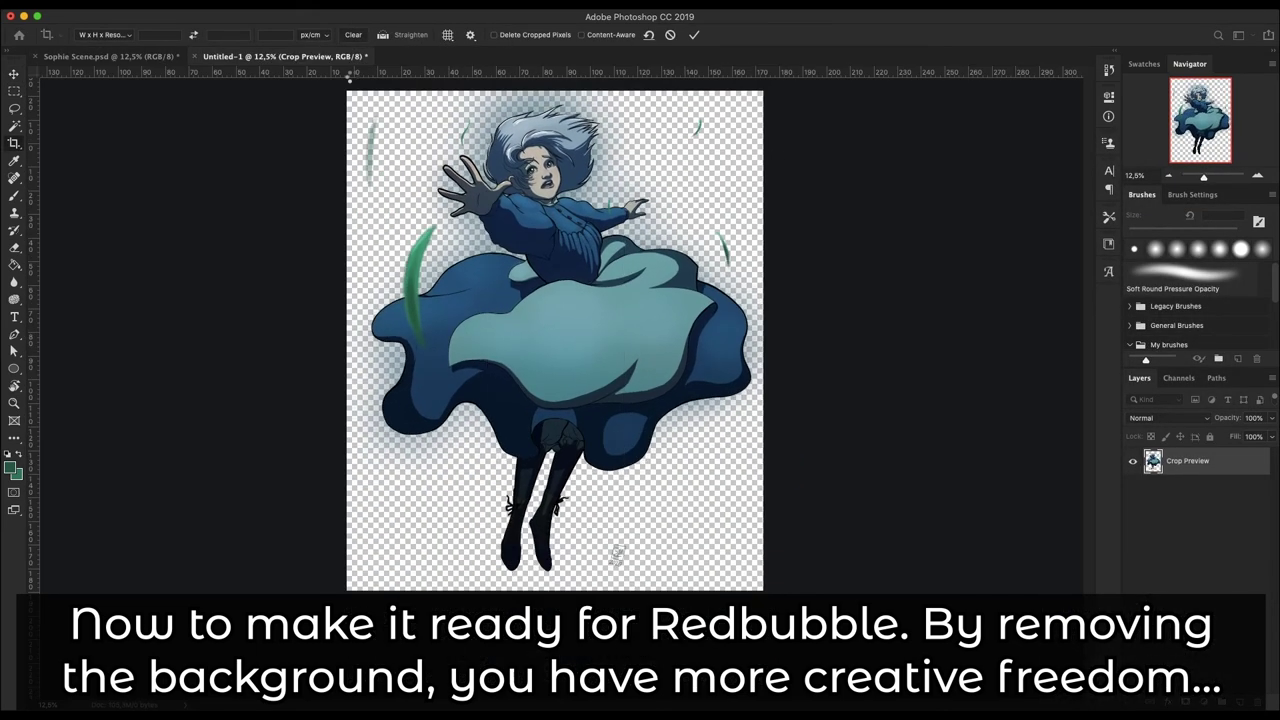
pyautogui.press('Return')
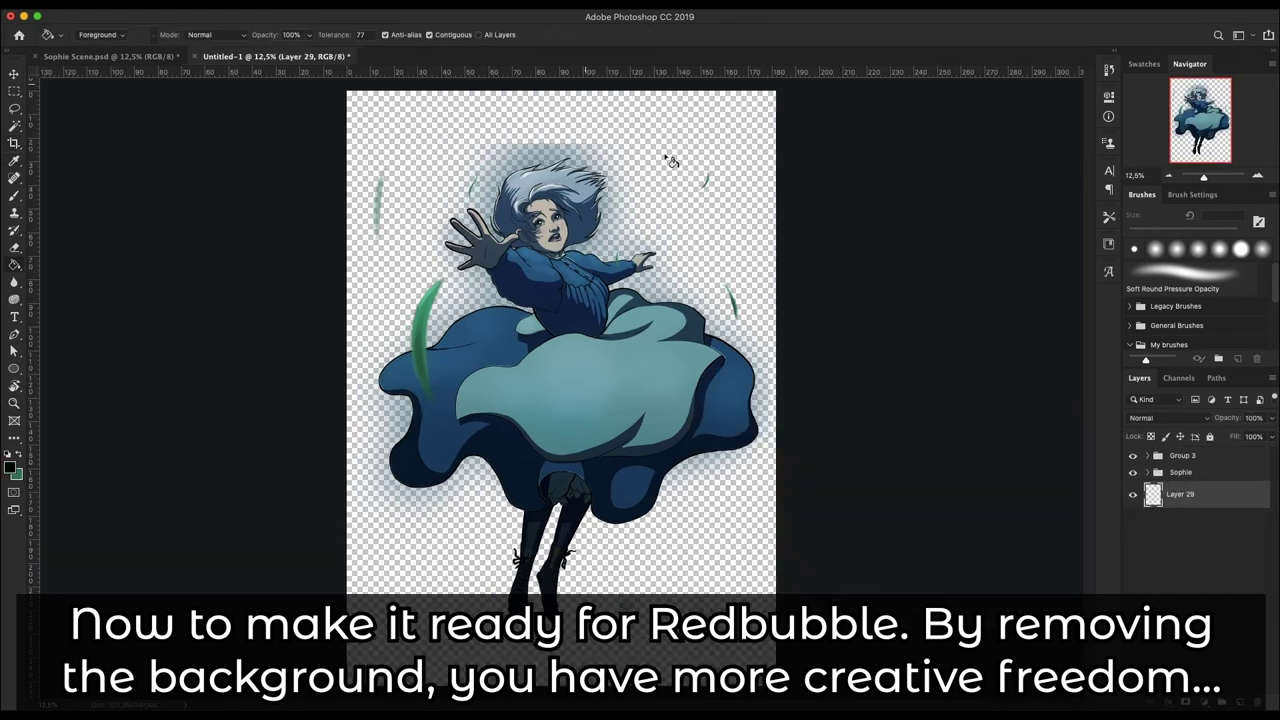
# - Fill the background black, boost saturation by +41, and set a 1400 px eraser
pyautogui.click(670, 160)
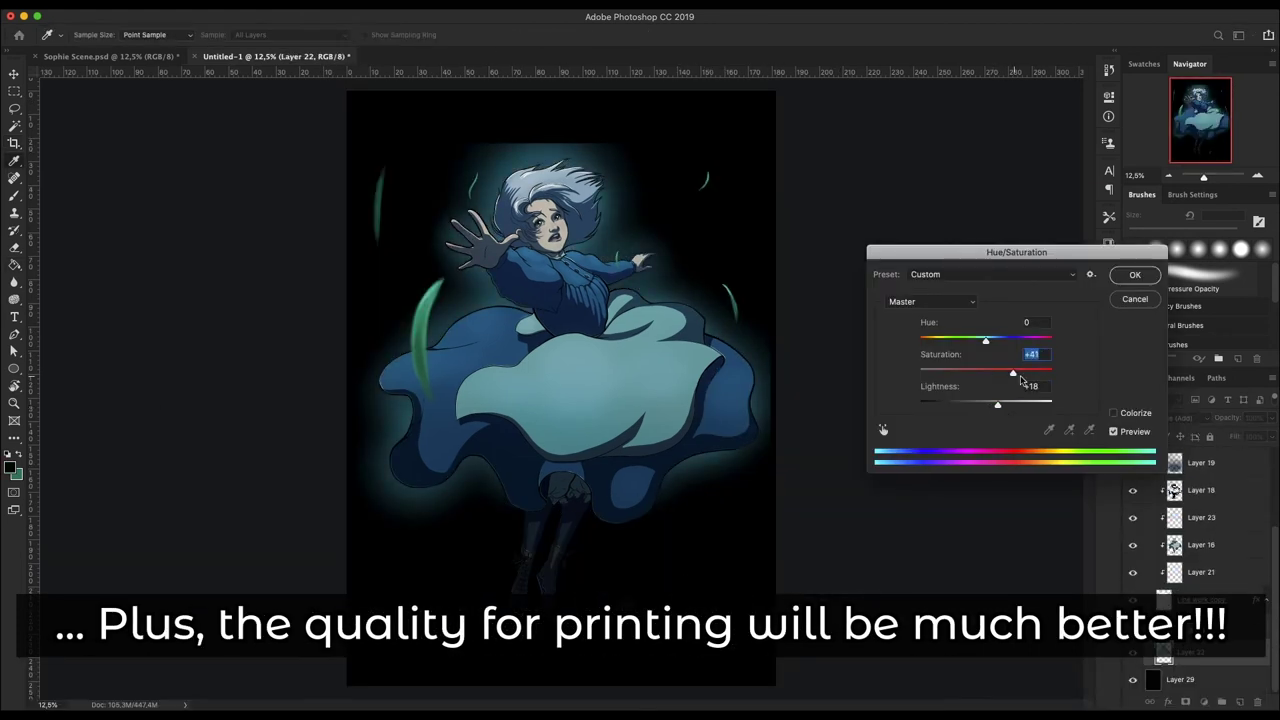
pyautogui.press('Tab')
pyautogui.press('Return')
pyautogui.press('e')
pyautogui.rightClick(664, 140)
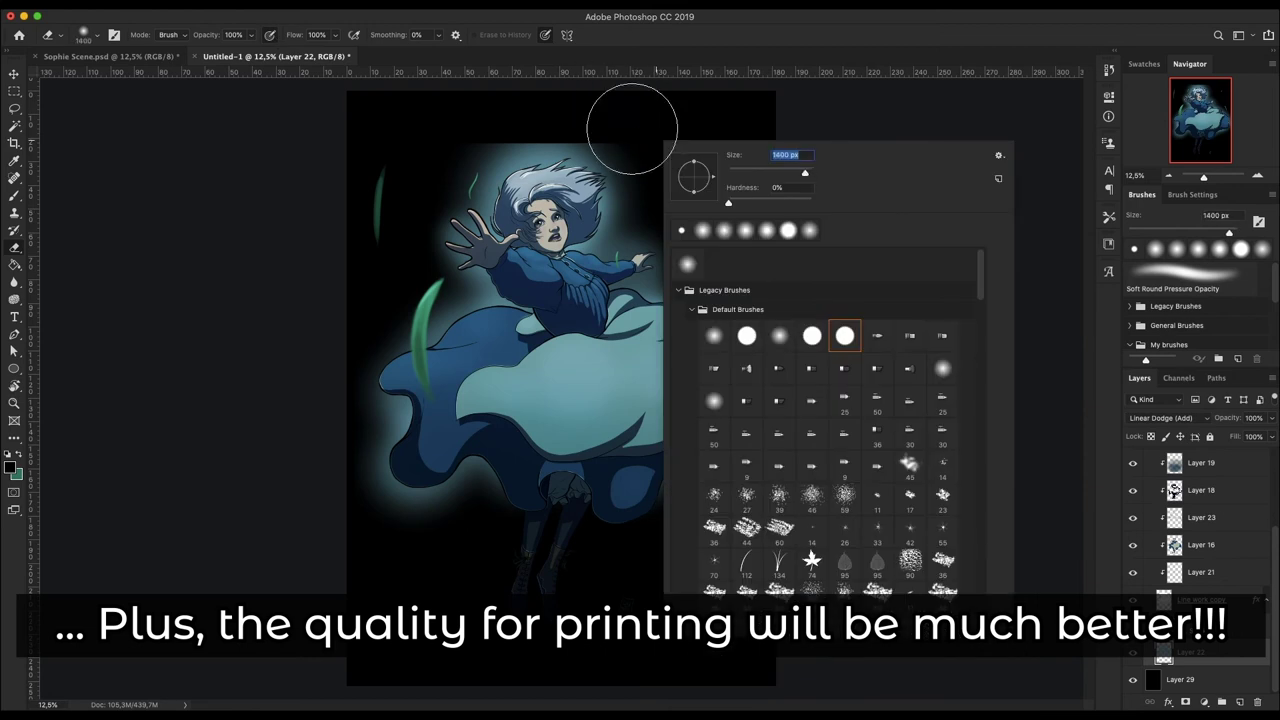
pyautogui.press('Return')
# - Lower the glow layer's opacity to 47% and select the Sophie group
pyautogui.scroll(-3, 469, 128)
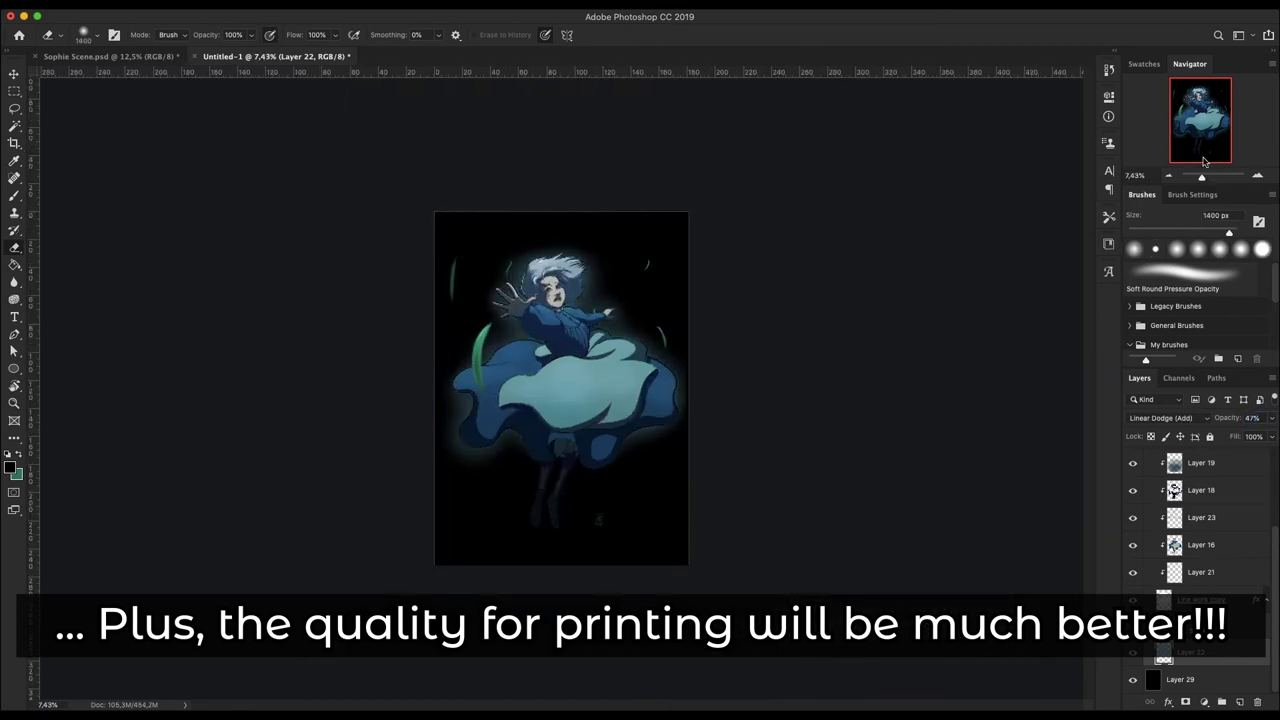
pyautogui.scroll(2, 566, 388)
pyautogui.rightClick(676, 190)
pyautogui.press('Escape')
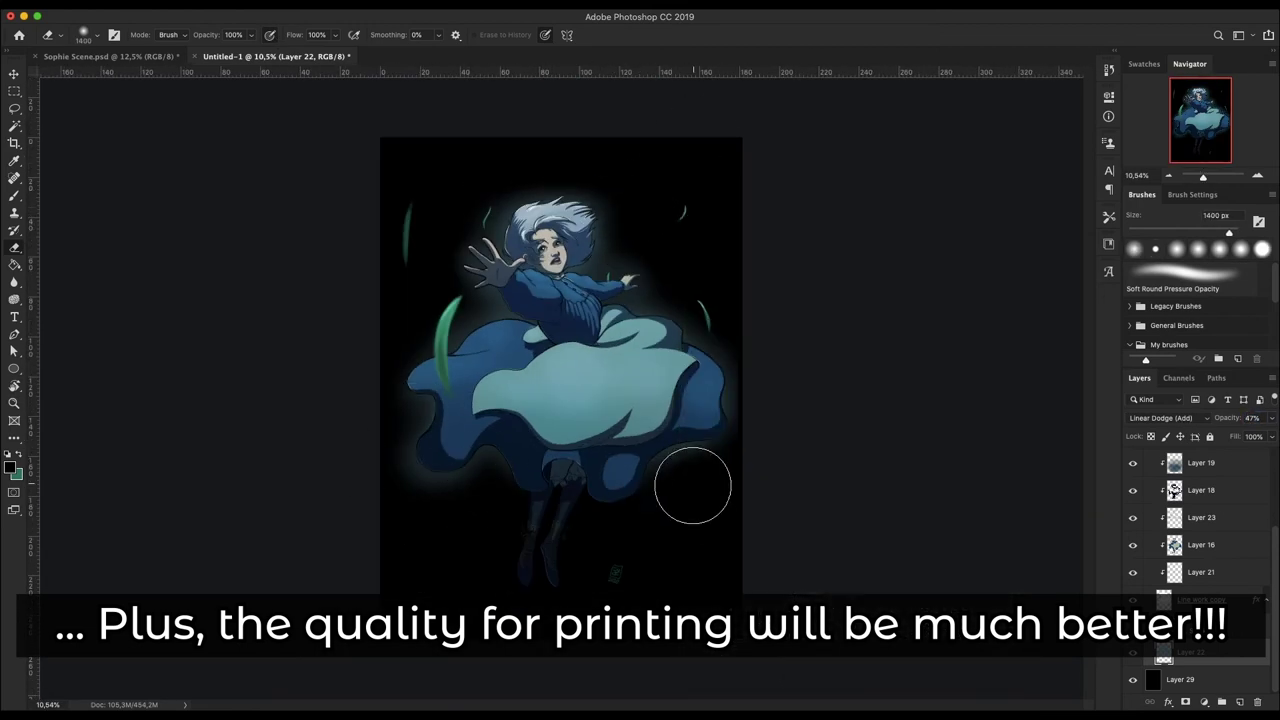
pyautogui.click(1203, 474)
# - Paste 'COME FIND ME IN THE FUTURE' in white into a text box over the artwork
pyautogui.click(13, 466)
pyautogui.click(1000, 400)
pyautogui.press('t')
pyautogui.moveTo(401, 252); pyautogui.dragTo(734, 536)
pyautogui.hotkey('ctrl', 'v')
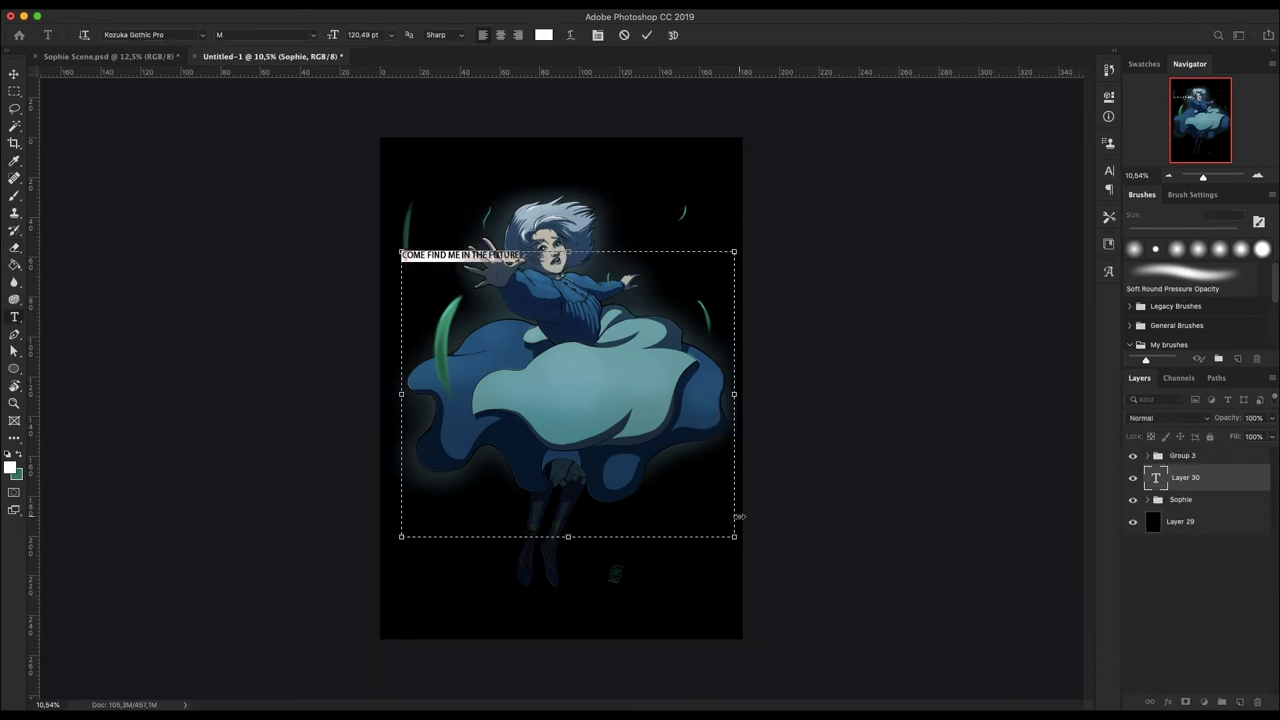
# - Set the title to 868.49 pt in Small Caps and preview Acumin Pro
pyautogui.click(1108, 170)
pyautogui.hotkey('ctrl', 'shift', 'k')
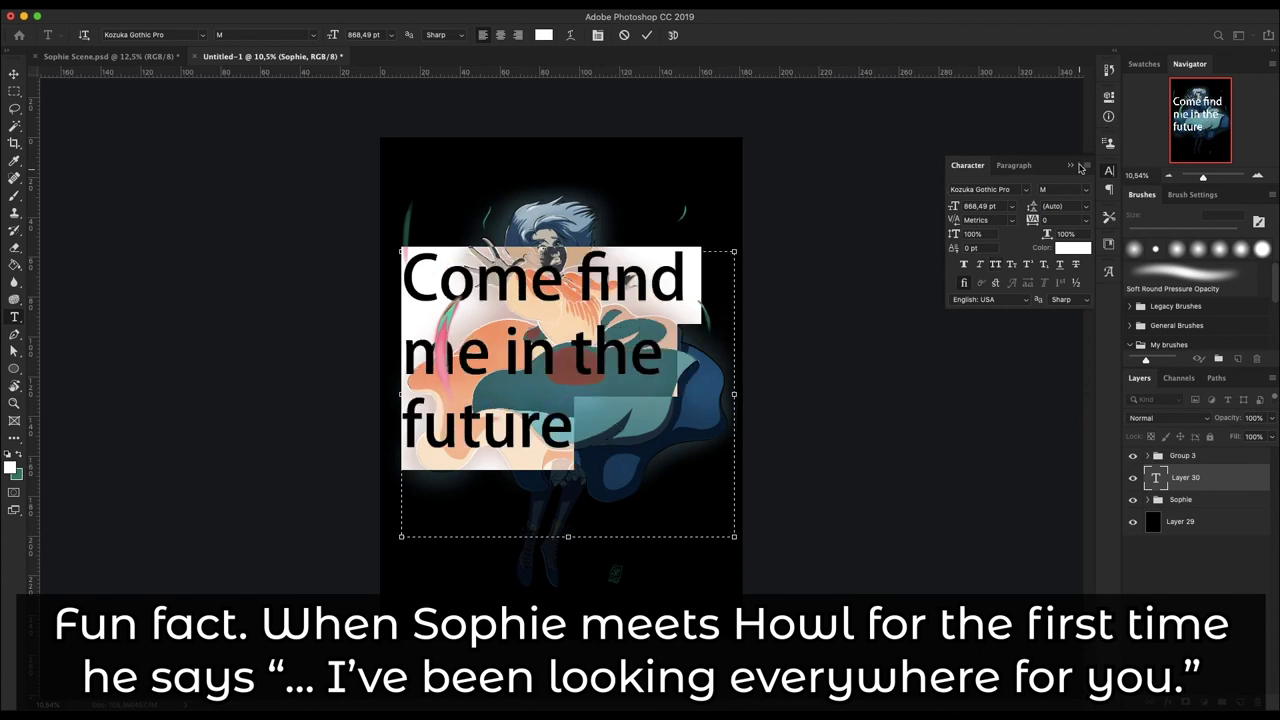
pyautogui.click(1011, 264)
pyautogui.click(1024, 189)
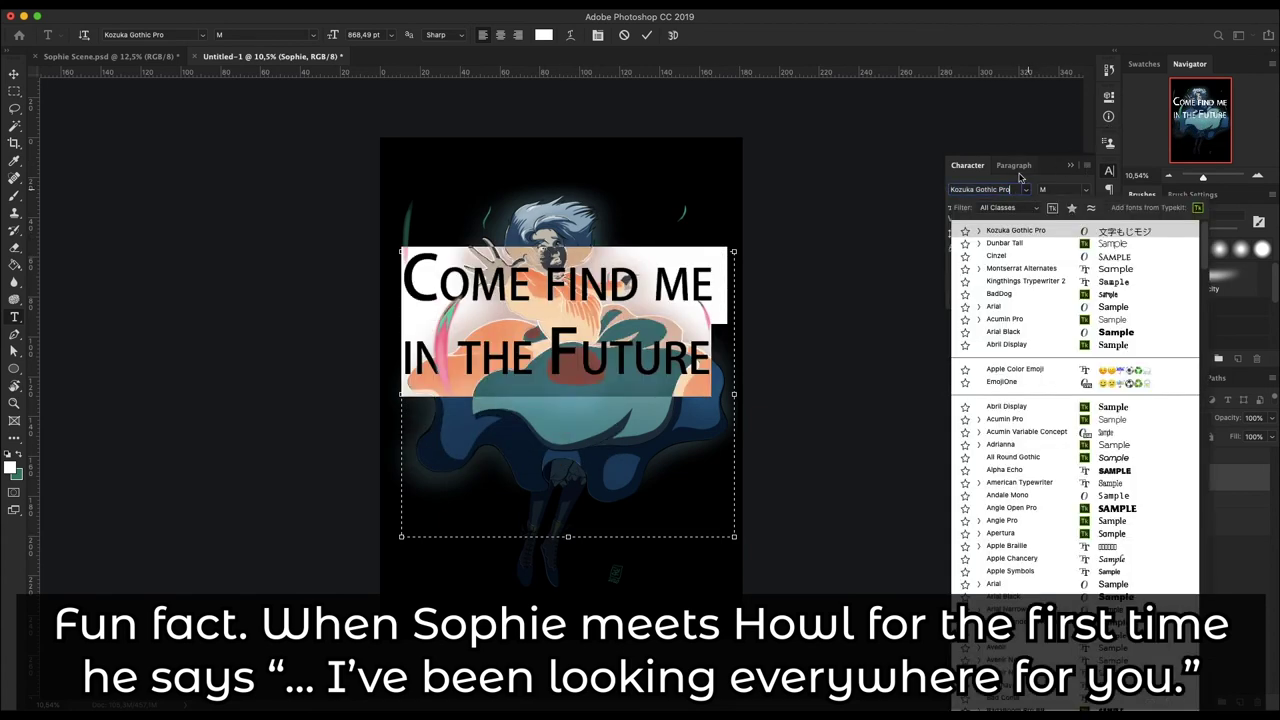
pyautogui.press('Down')
pyautogui.press('Down')
# - Preview fonts from Baskerville and Lato through Skia to Adobe Kaiti Std on the title
pyautogui.press('Down')
pyautogui.press('Down')
pyautogui.press('Down')
pyautogui.press('Down')
pyautogui.press('Down')
pyautogui.press('Down')
pyautogui.press('Down')
pyautogui.press('Down')
pyautogui.press('Down')
pyautogui.press('Up')
pyautogui.press('Up')
pyautogui.press('Up')
pyautogui.press('Up')
pyautogui.press('Up')
pyautogui.press('Return')
pyautogui.press('Down')
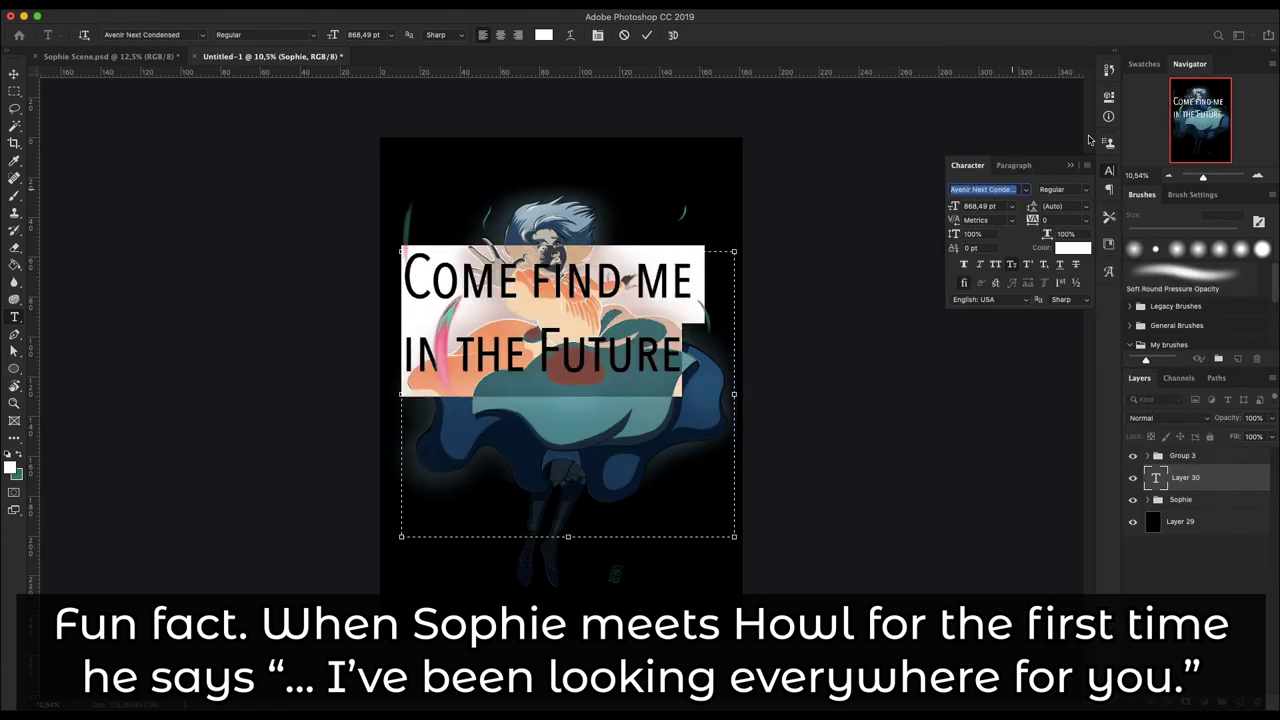
pyautogui.press('Down')
pyautogui.press('Down')
pyautogui.press('Down')
pyautogui.press('Down')
pyautogui.press('Down')
pyautogui.press('Down')
pyautogui.press('Down')
pyautogui.press('Down')
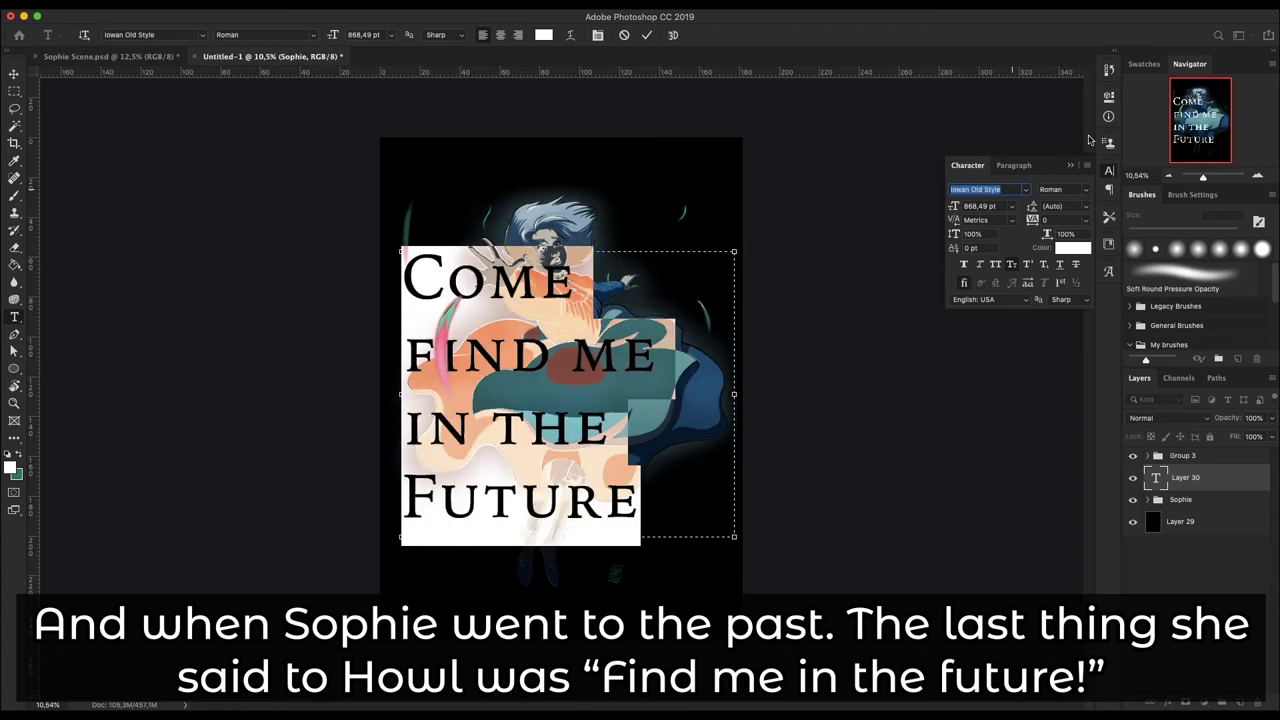
pyautogui.press('Down')
pyautogui.press('Down')
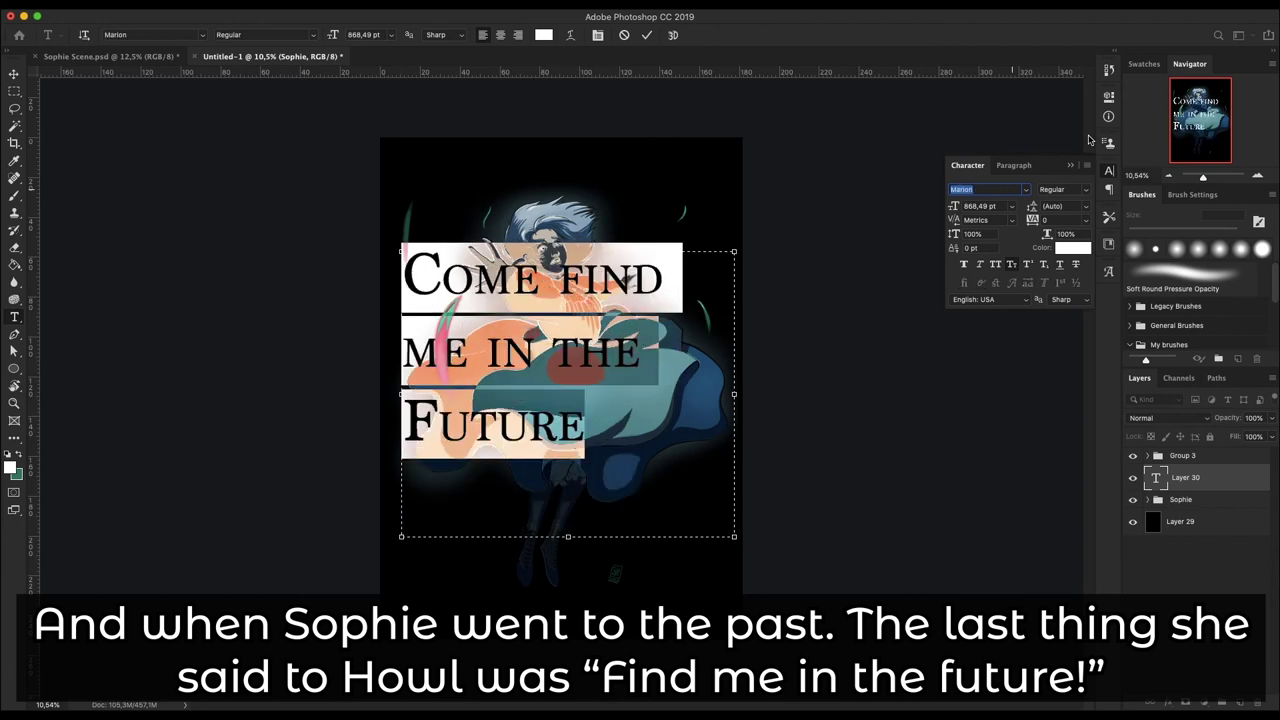
pyautogui.press('Down')
pyautogui.press('Down')
pyautogui.press('Down')
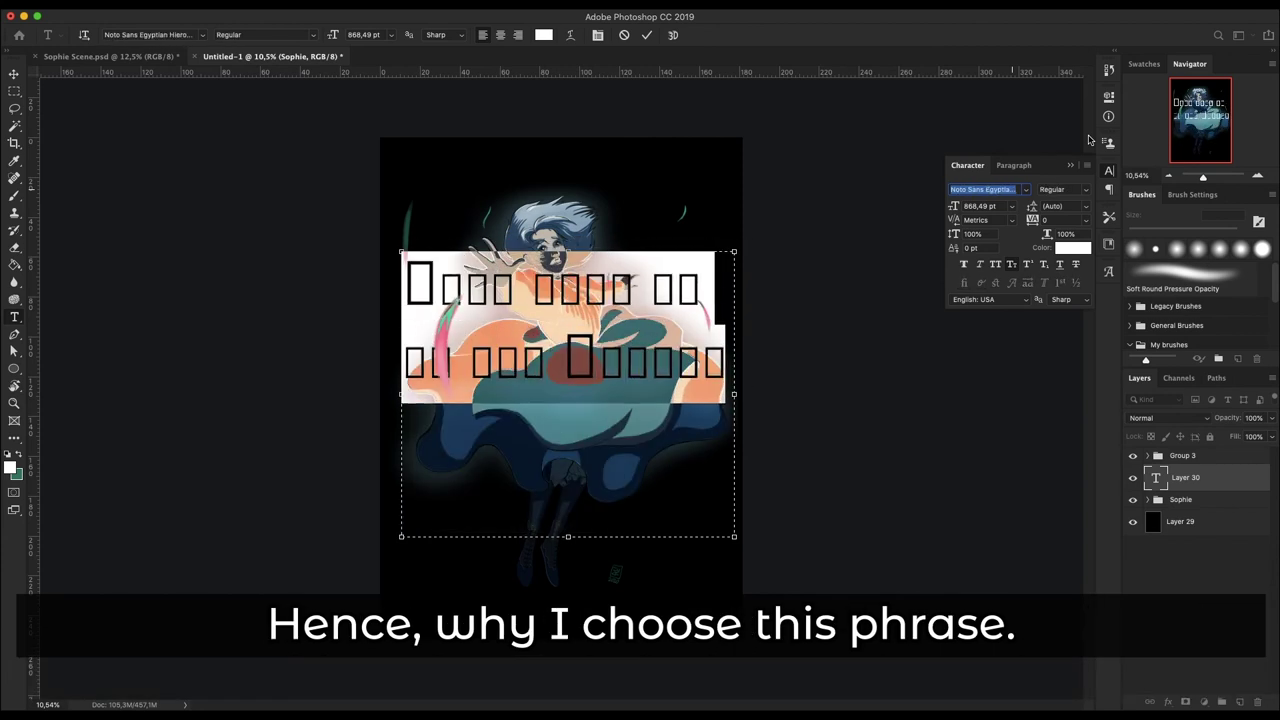
pyautogui.press('Down')
pyautogui.press('Down')
pyautogui.press('Down')
pyautogui.press('Down')
pyautogui.press('Down')
pyautogui.press('Down')
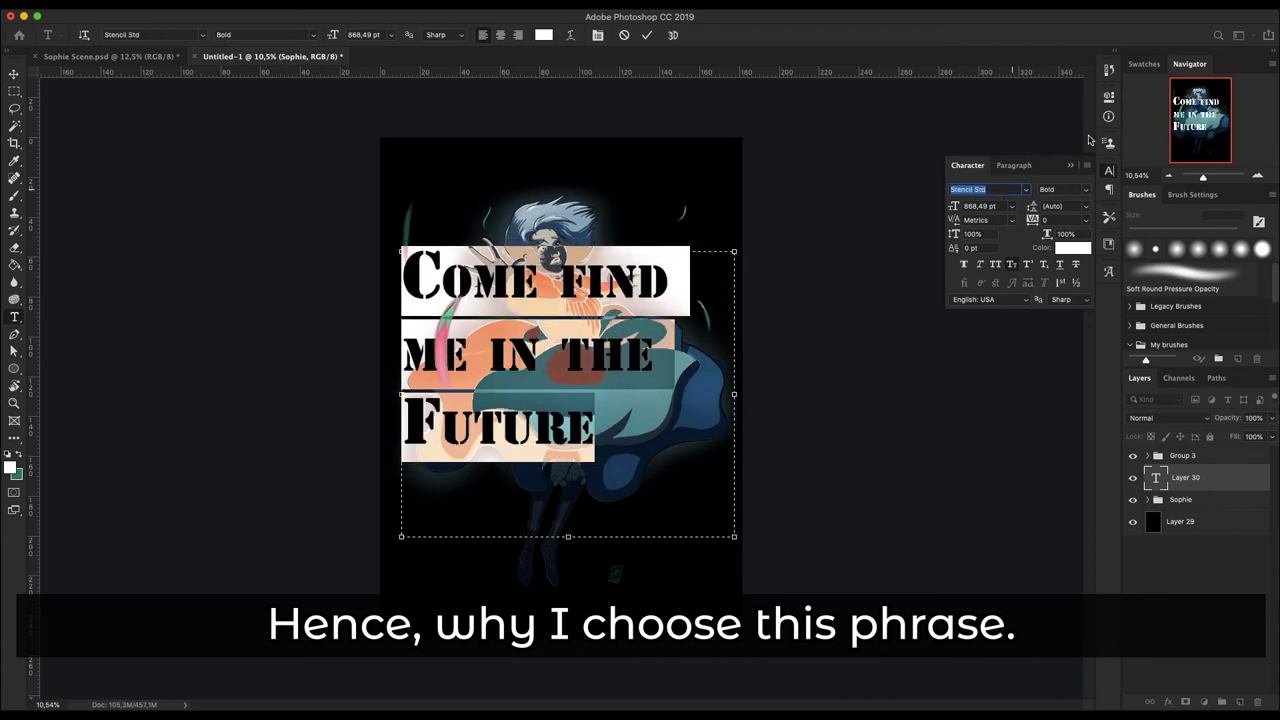
pyautogui.press('Down')
pyautogui.press('Down')
pyautogui.press('Down')
pyautogui.press('Down')
pyautogui.press('Down')
pyautogui.press('Down')
pyautogui.press('Down')
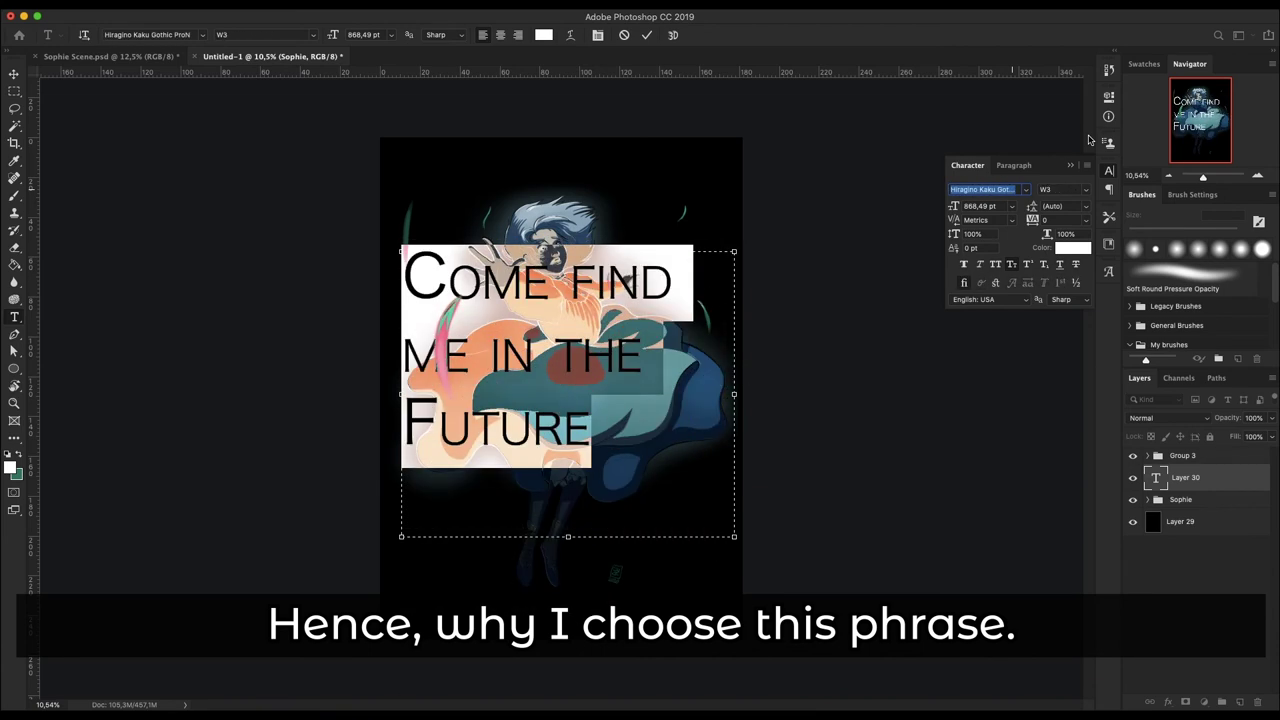
pyautogui.press('Down')
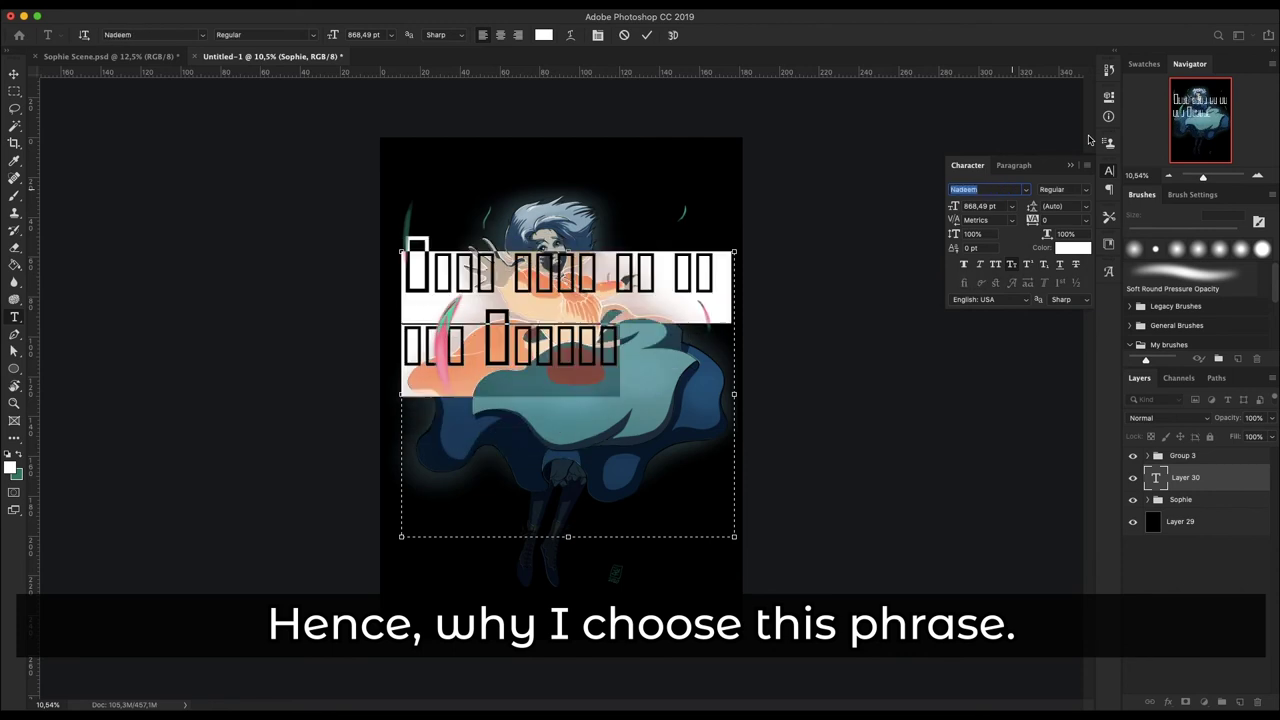
pyautogui.press('Down')
pyautogui.press('Down')
pyautogui.press('Down')
pyautogui.press('Down')
pyautogui.press('Down')
pyautogui.press('Down')
pyautogui.press('Down')
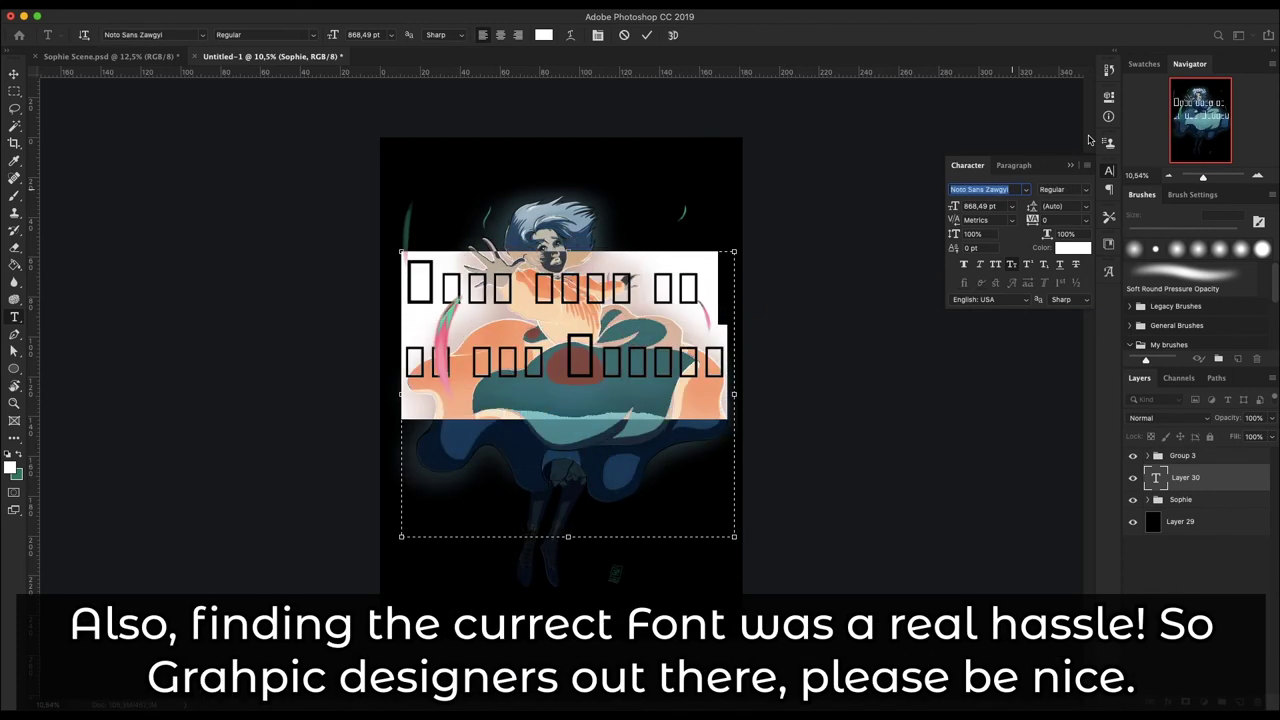
pyautogui.press('Down')
pyautogui.press('Down')
pyautogui.press('Down')
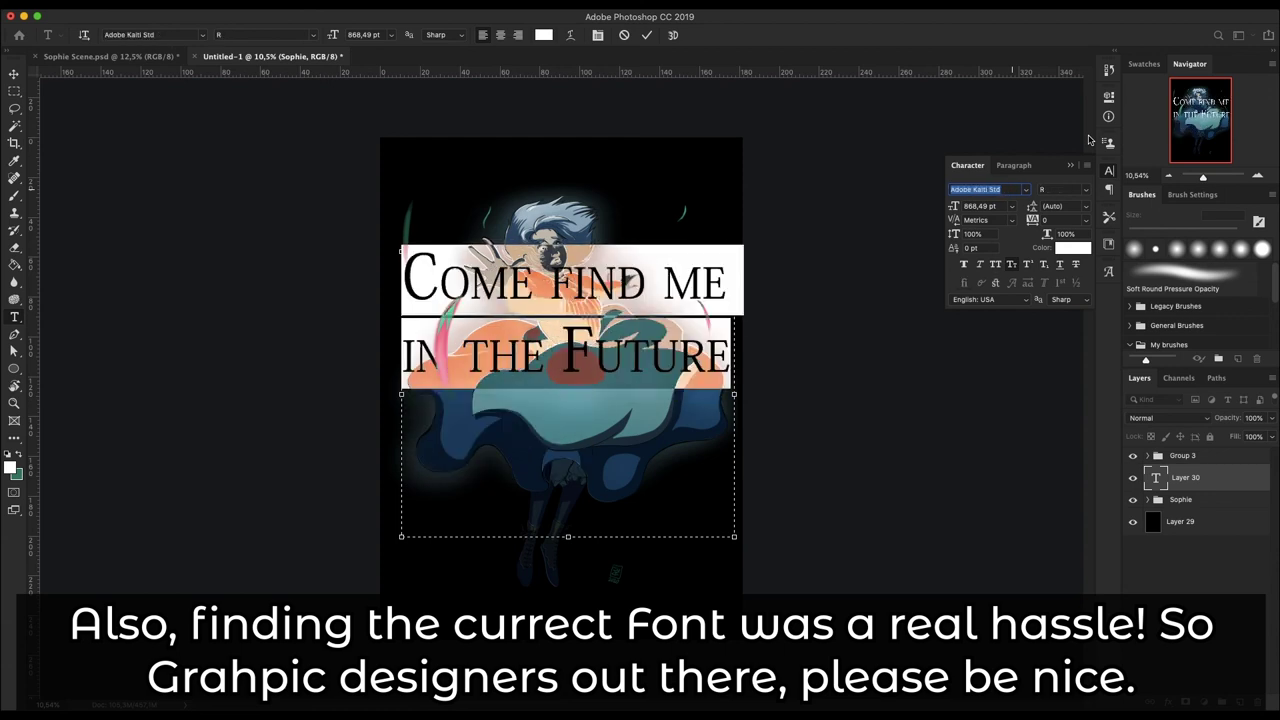
pyautogui.press('Down')
pyautogui.press('Down')
# - Search 'AbrilAngie' to apply Angie Pro and centre the title lines
pyautogui.click(1029, 190)
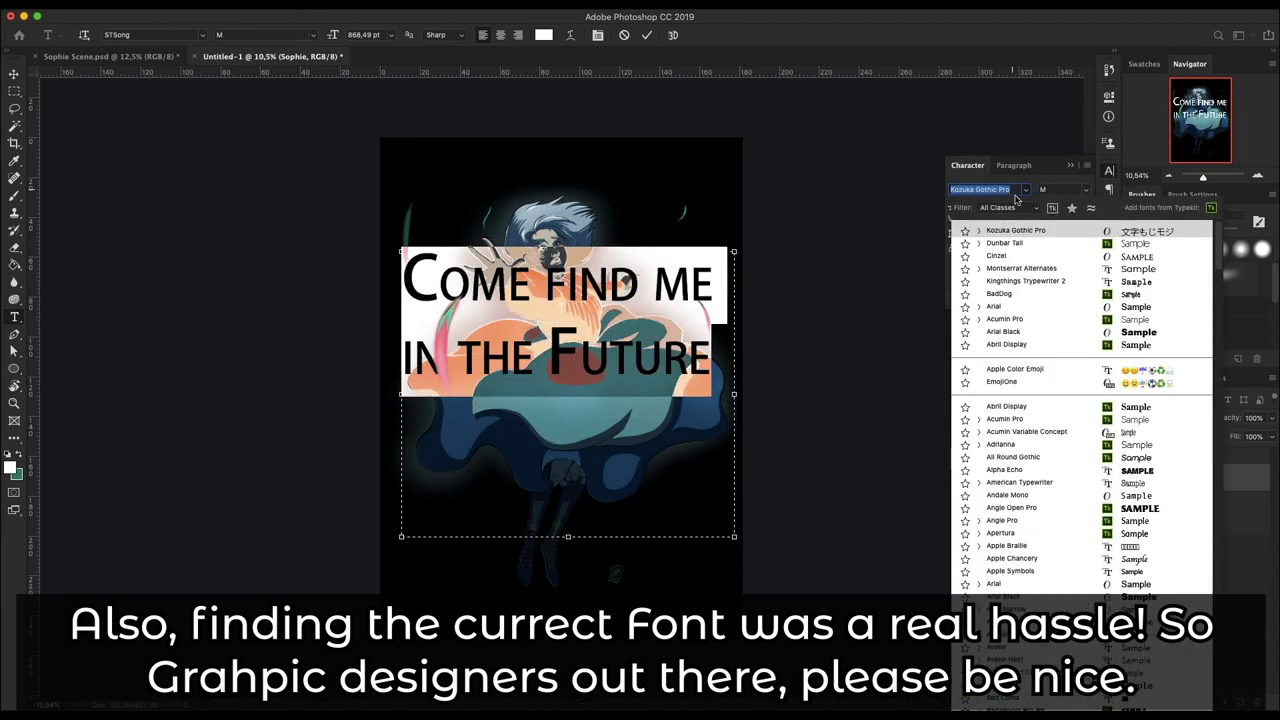
pyautogui.click(1015, 190)
pyautogui.write('AbrilAngie')
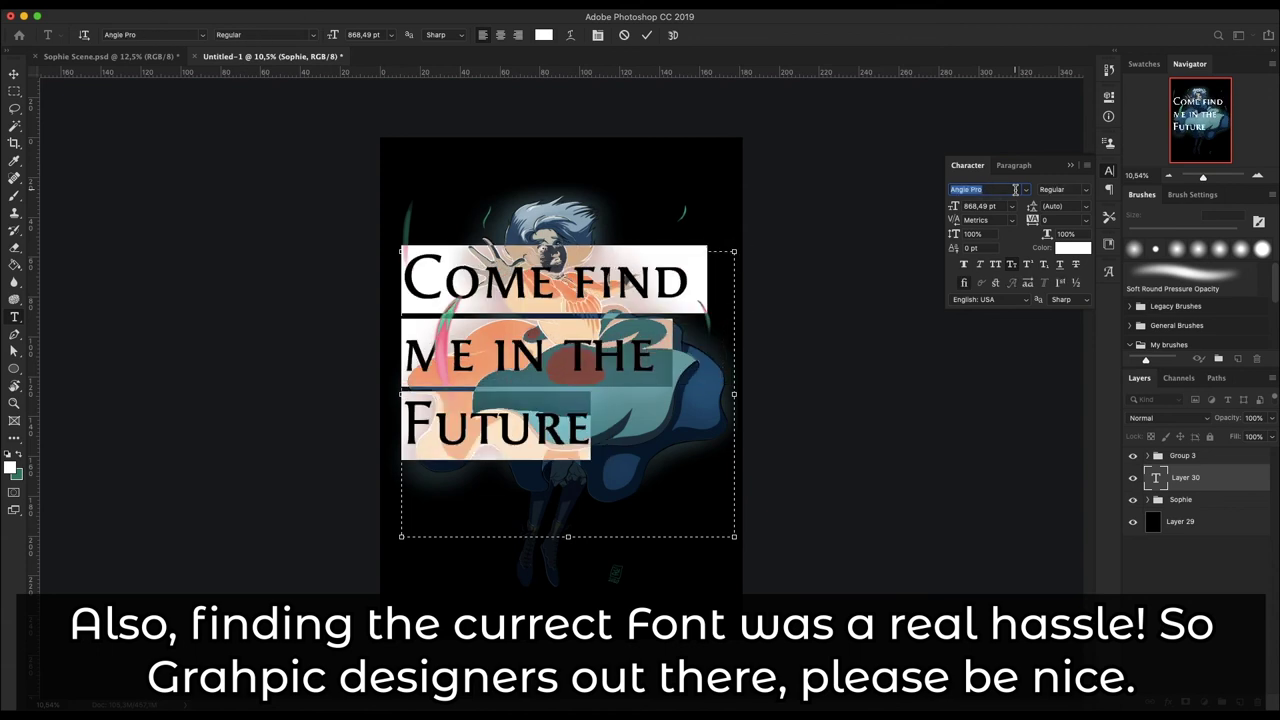
pyautogui.press('Return')
pyautogui.hotkey('ctrl', 'a')
pyautogui.hotkey('ctrl', 'shift', 'c')
# - Move the title over Sophie's skirt and break it into four lines after 'Come'
pyautogui.hotkey('ctrl', 'Return')
pyautogui.press('v')
pyautogui.moveTo(702, 287); pyautogui.dragTo(703, 363)
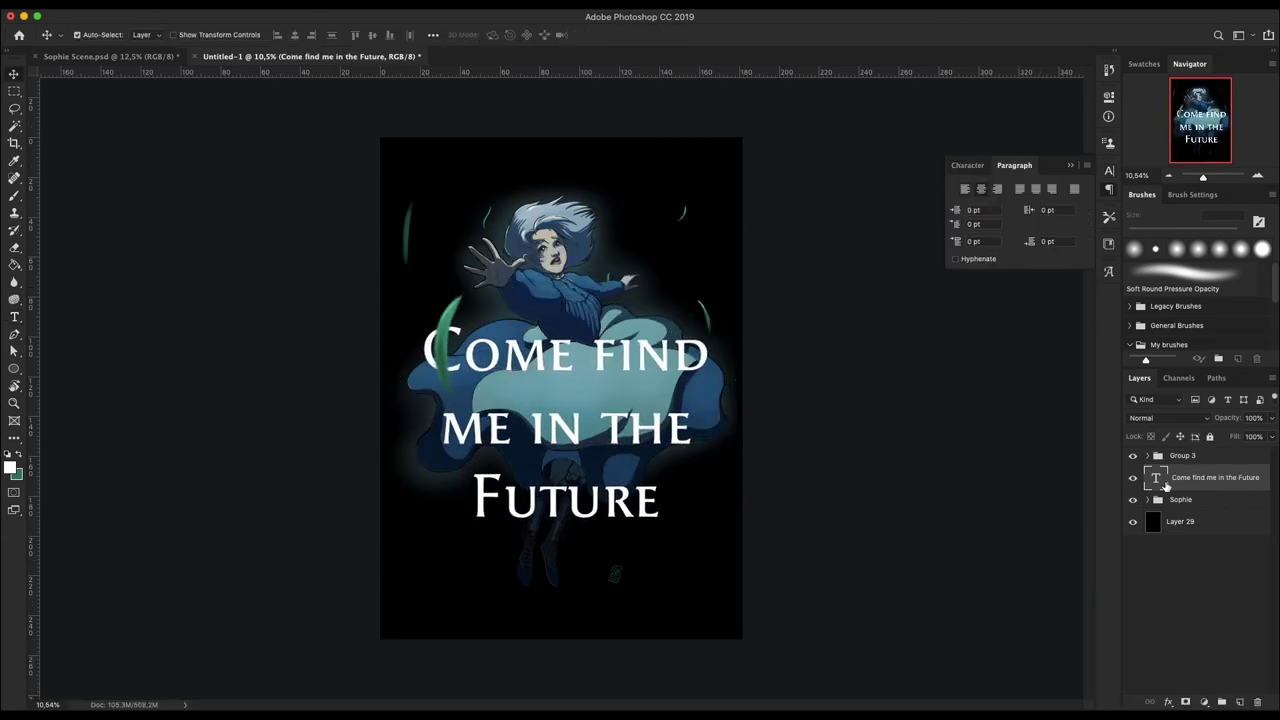
pyautogui.doubleClick(707, 355)
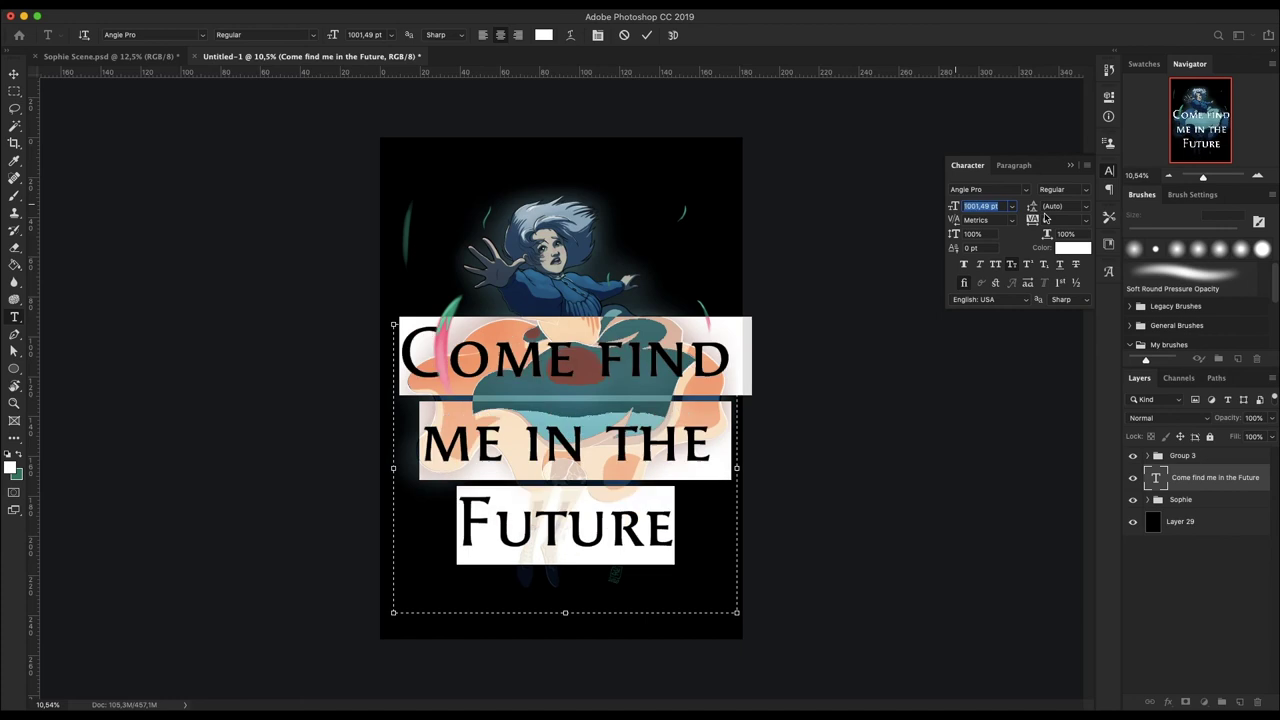
pyautogui.click(605, 355)
pyautogui.press('Return')
pyautogui.hotkey('ctrl', 'Return')
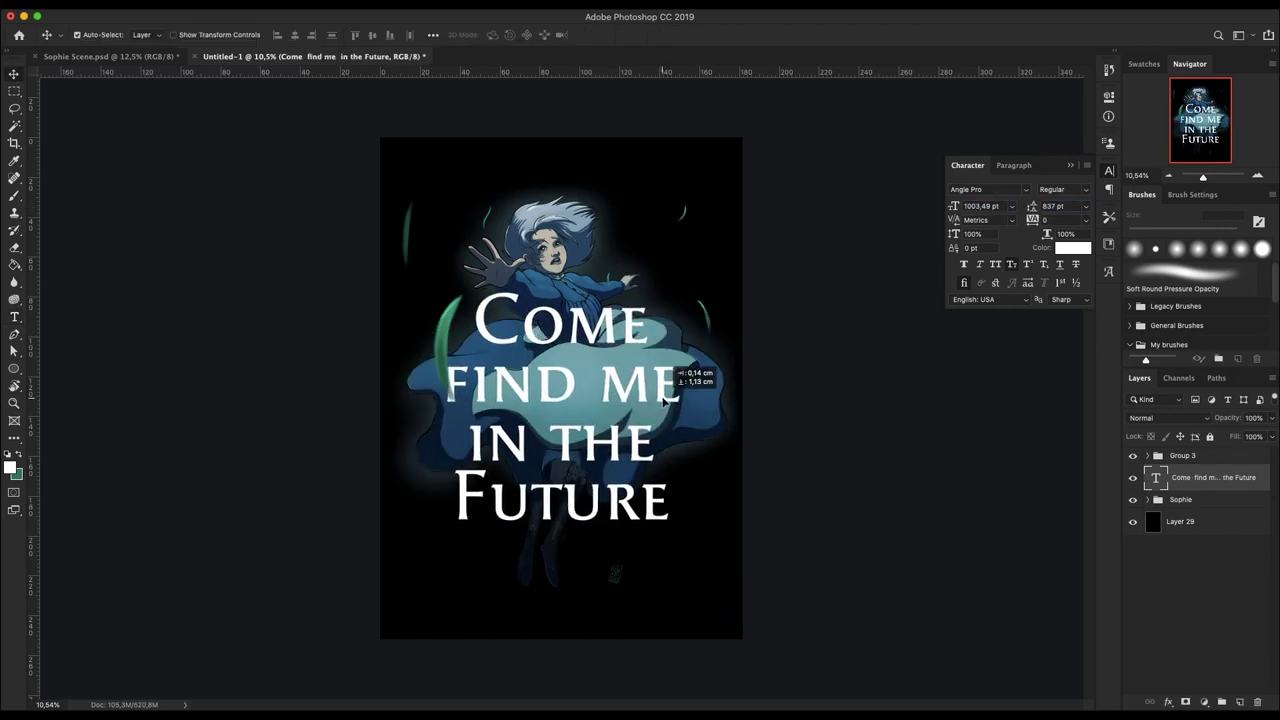
# - Duplicate the title layer and move 'in the' up closer to 'find me'
pyautogui.press('Return')
pyautogui.press('b')
pyautogui.scroll(5, 714, 585)
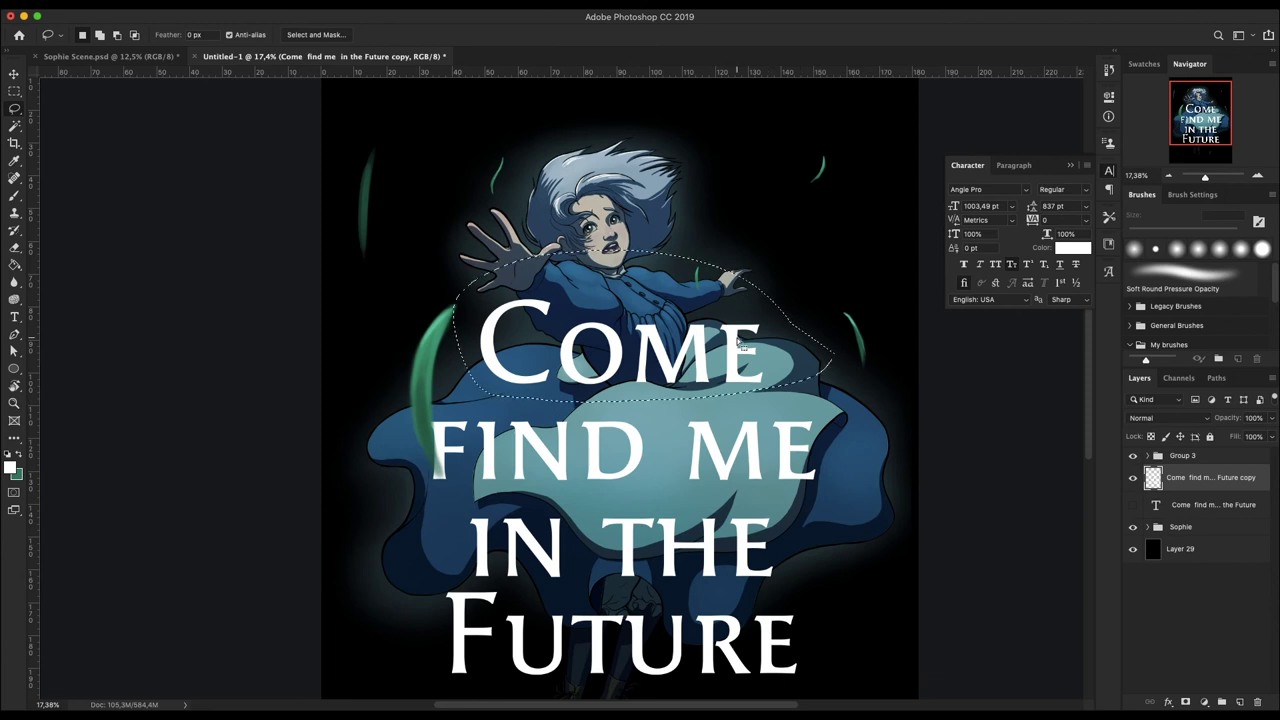
pyautogui.moveTo(780, 360); pyautogui.dragTo(760, 410)
pyautogui.press('l')
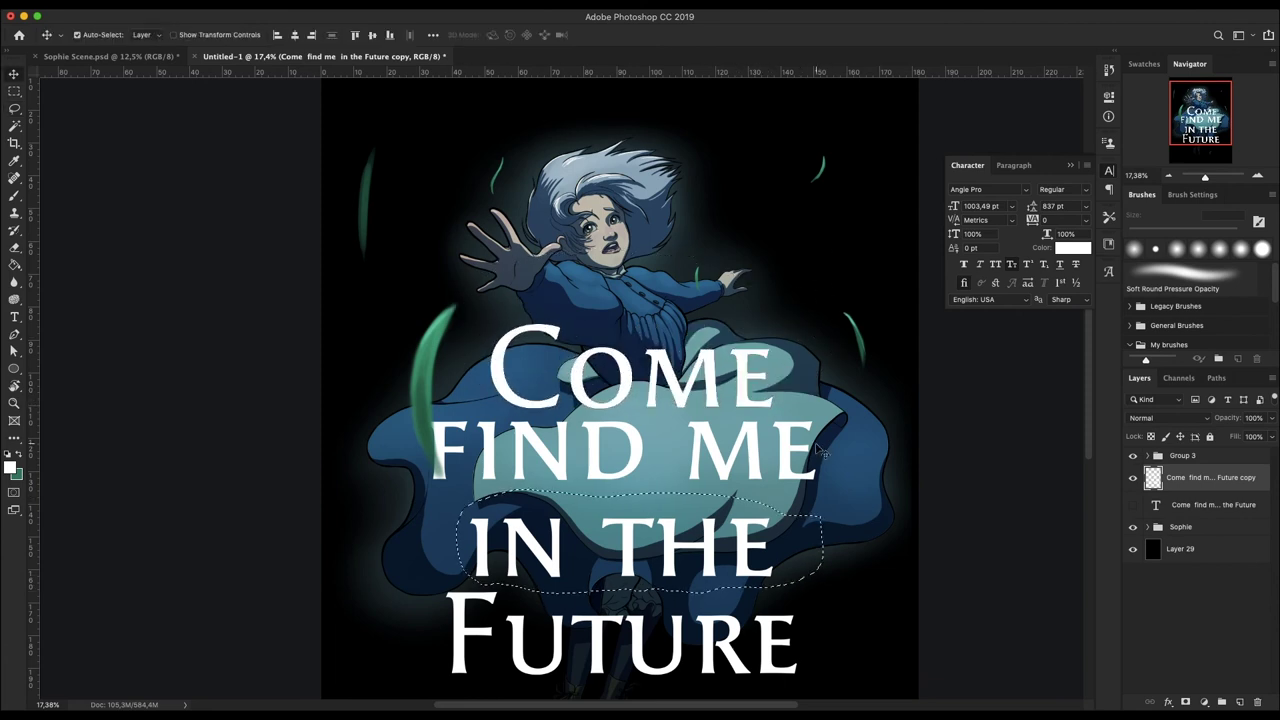
pyautogui.moveTo(820, 548); pyautogui.dragTo(820, 523)
pyautogui.press('l')
pyautogui.moveTo(850, 640); pyautogui.dragTo(862, 594)
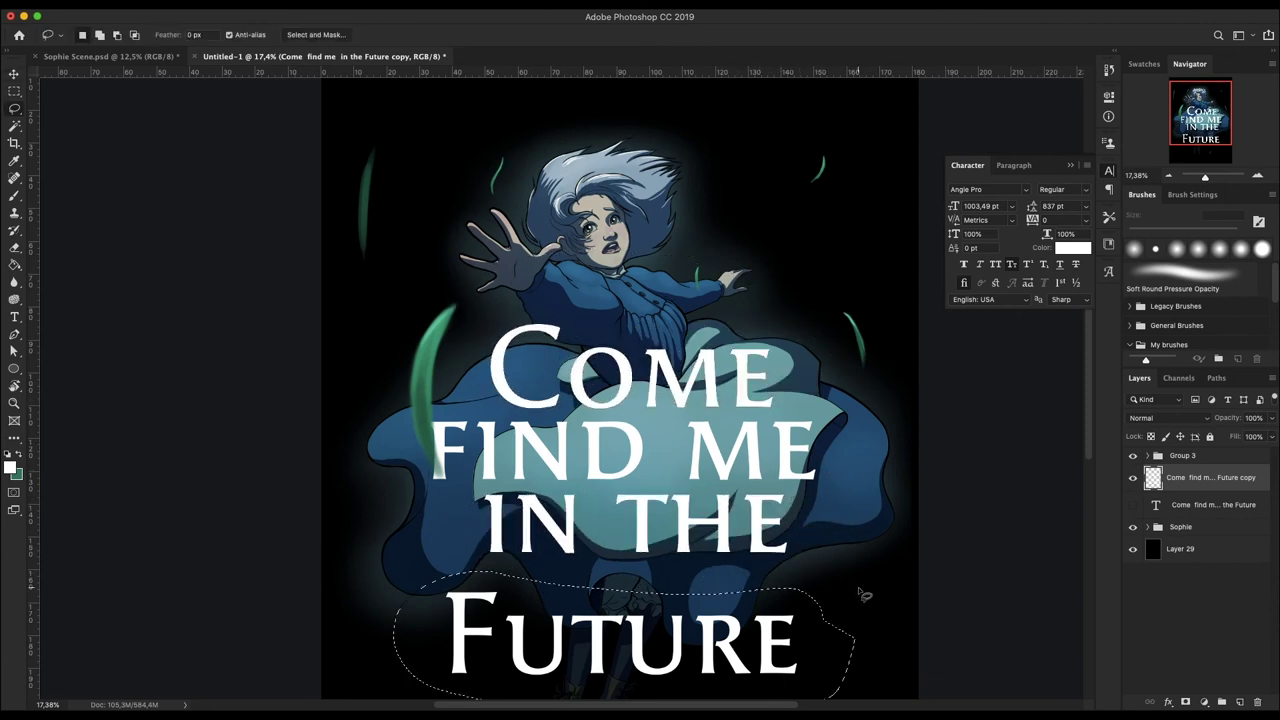
# - Move 'Future' under 'in the', lift the C up-left, and shift 'Come' right
pyautogui.press('v')
pyautogui.moveTo(760, 630); pyautogui.dragTo(760, 592)
pyautogui.moveTo(1210, 177); pyautogui.dragTo(1207, 177)
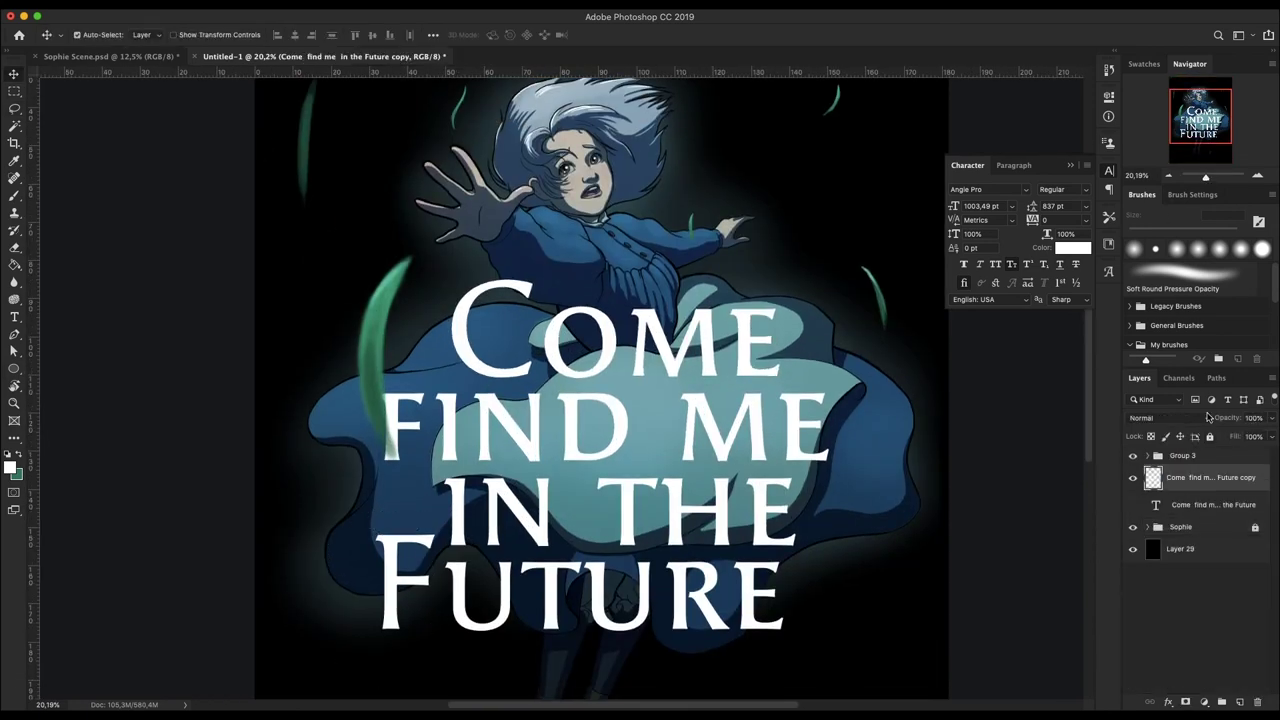
pyautogui.moveTo(388, 668); pyautogui.dragTo(356, 638)
pyautogui.press('v')
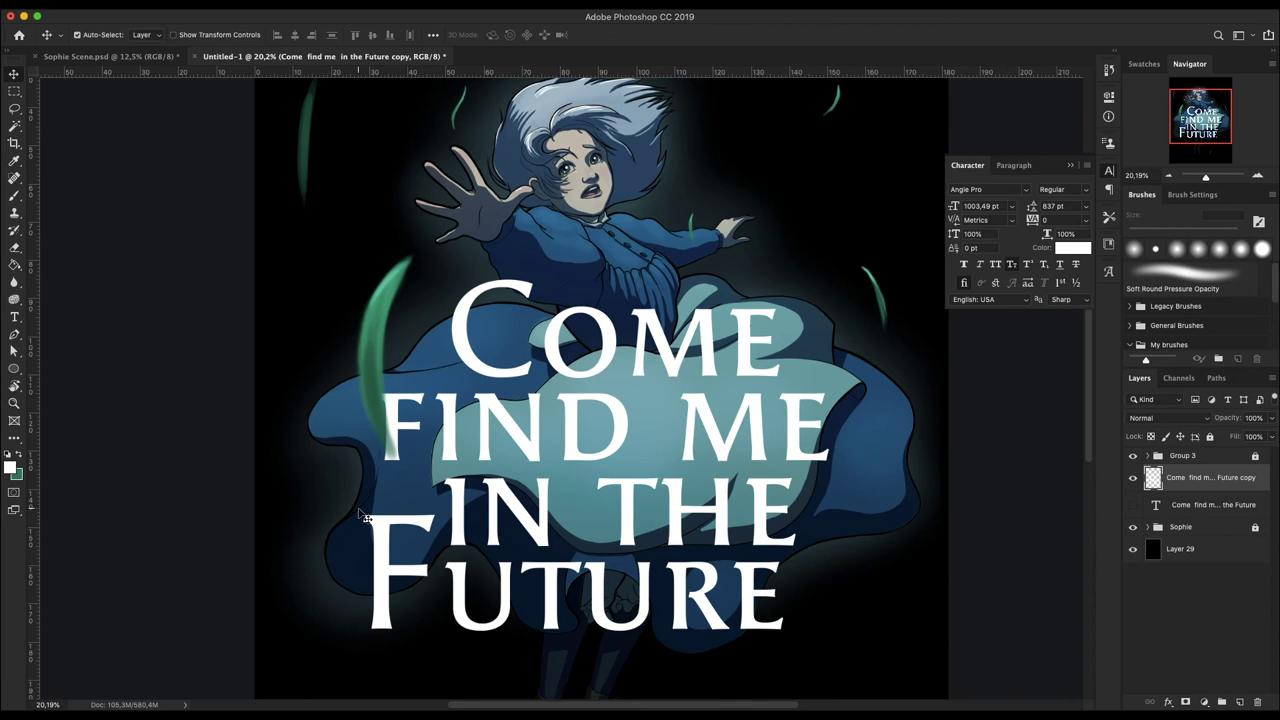
pyautogui.press('v')
pyautogui.moveTo(533, 312); pyautogui.dragTo(434, 262)
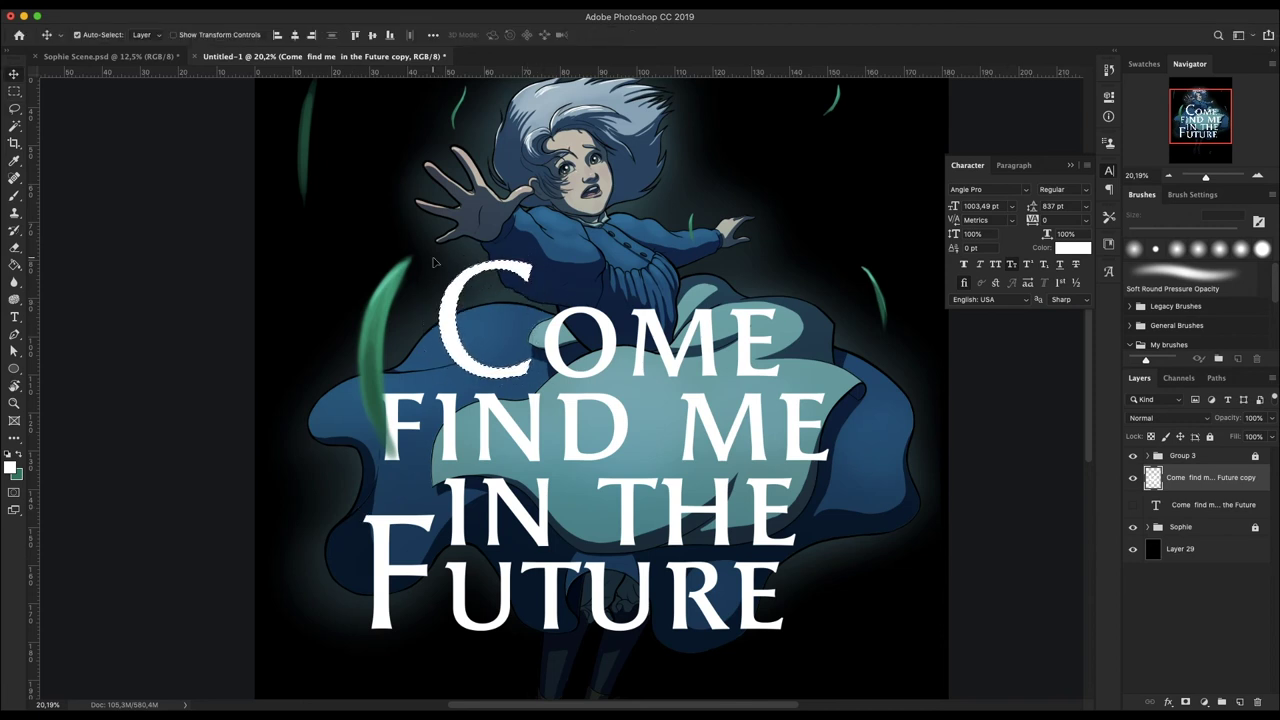
pyautogui.moveTo(752, 375); pyautogui.dragTo(823, 377)
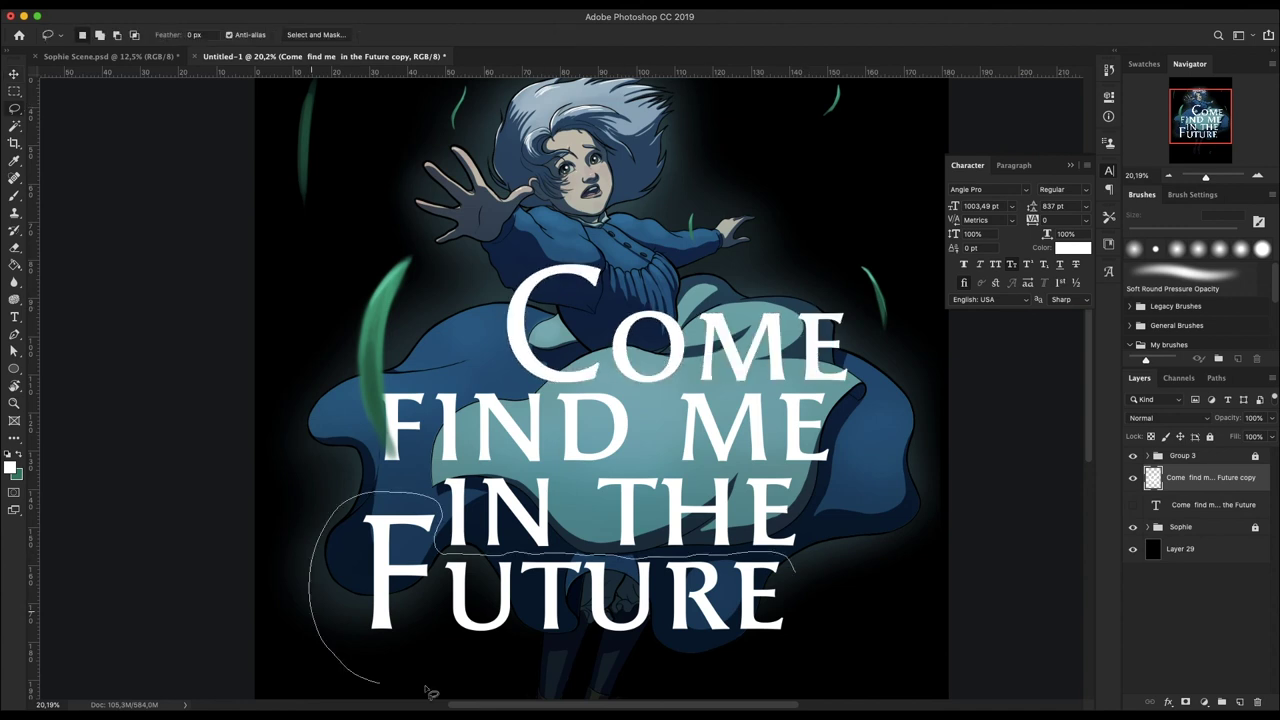
# - Nudge 'Future' slightly left and scale the whole title up
pyautogui.moveTo(430, 690); pyautogui.dragTo(432, 688)
pyautogui.press('v')
pyautogui.moveTo(757, 630); pyautogui.dragTo(745, 630)
pyautogui.hotkey('ctrl', '-')
pyautogui.hotkey('ctrl', '-')
pyautogui.hotkey('ctrl', 't')
pyautogui.moveTo(706, 506); pyautogui.dragTo(771, 509)
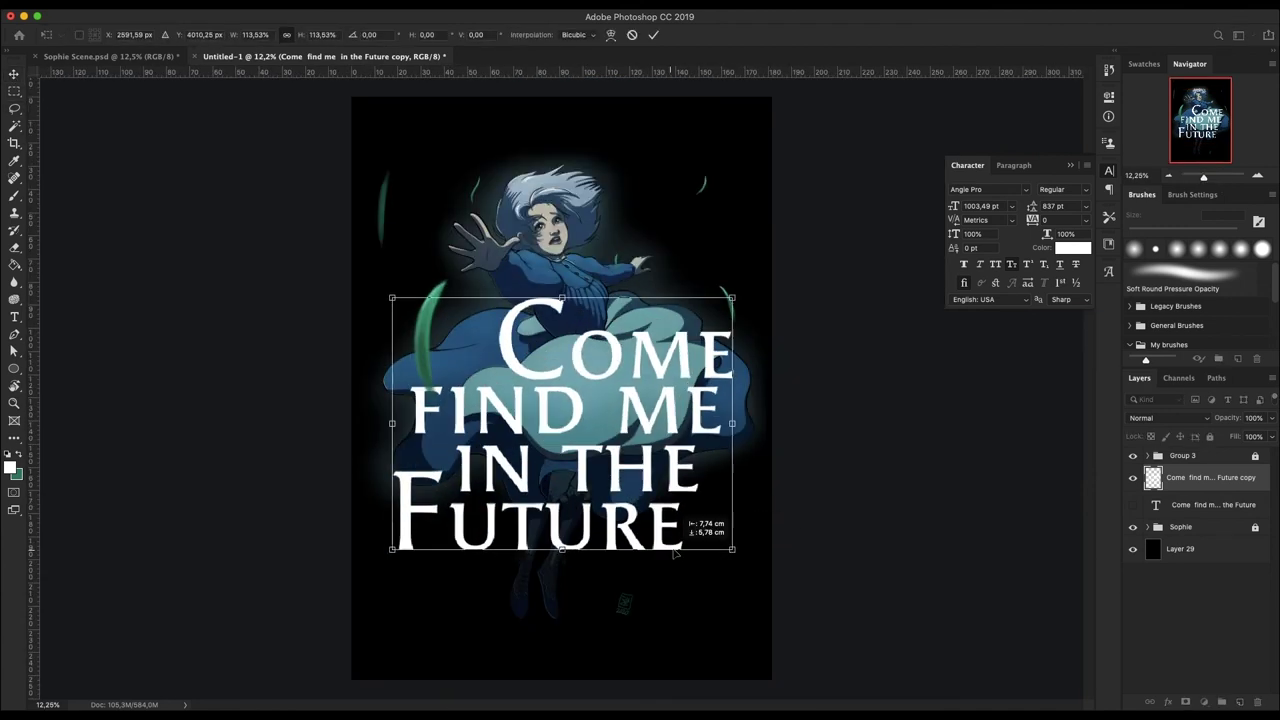
pyautogui.press('Return')
pyautogui.moveTo(1212, 176); pyautogui.dragTo(1206, 177)
# - Duplicate the title layer again and enlarge the F of 'Find'
pyautogui.rightClick(1175, 485)
pyautogui.click(1100, 215)
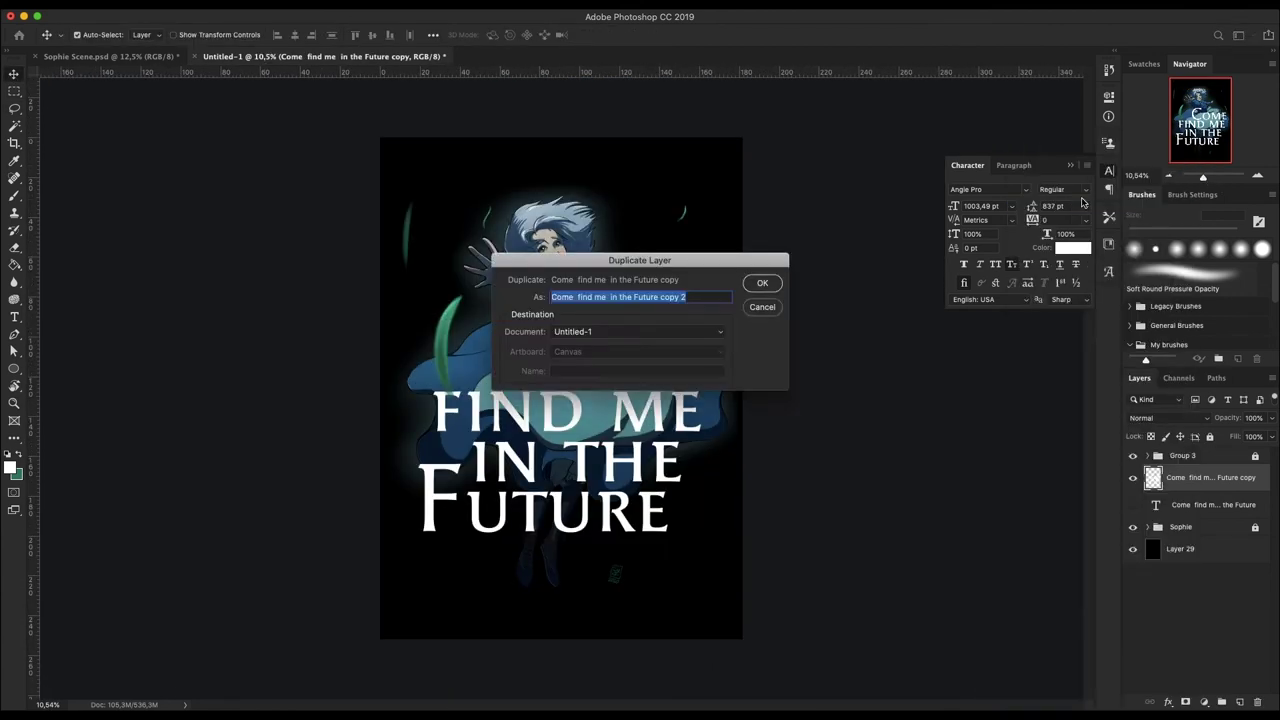
pyautogui.press('Return')
pyautogui.hotkey('ctrl', '+')
pyautogui.hotkey('ctrl', 't')
pyautogui.moveTo(262, 373); pyautogui.dragTo(253, 362)
pyautogui.press('Return')
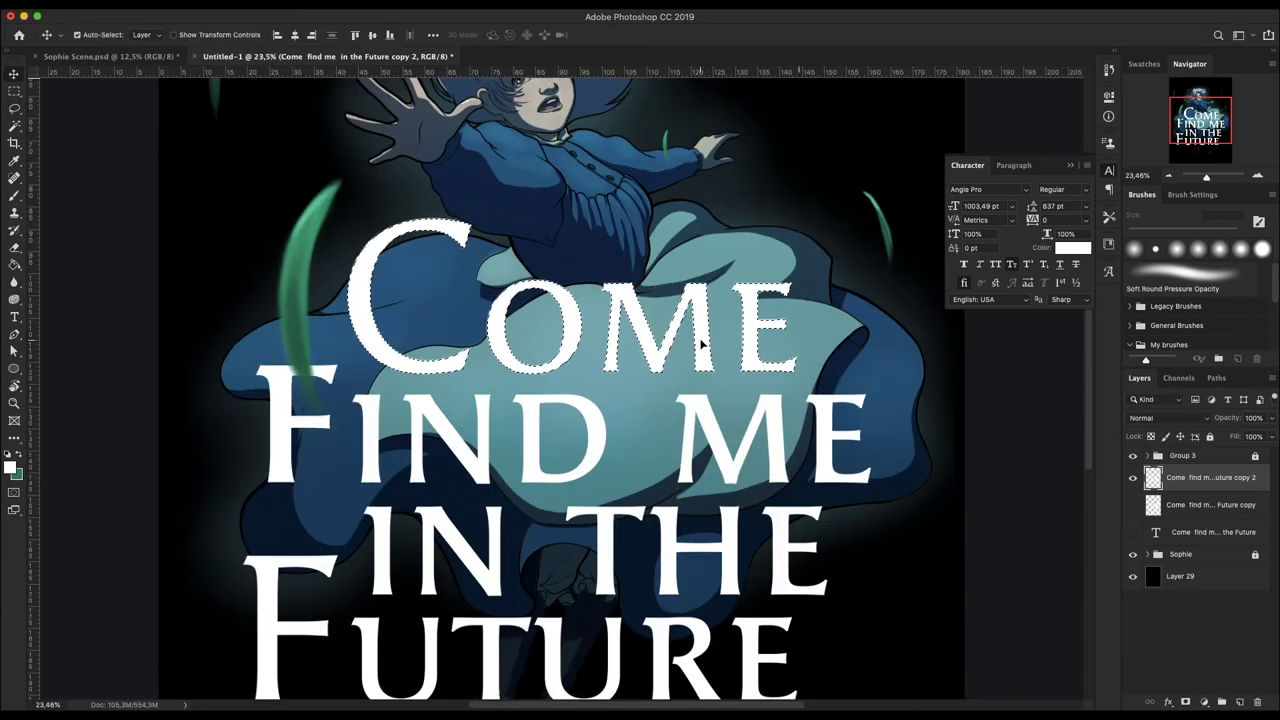
# - Shift the lower title lines into place on the full poster
pyautogui.moveTo(1206, 176); pyautogui.dragTo(1203, 176)
pyautogui.press('l')
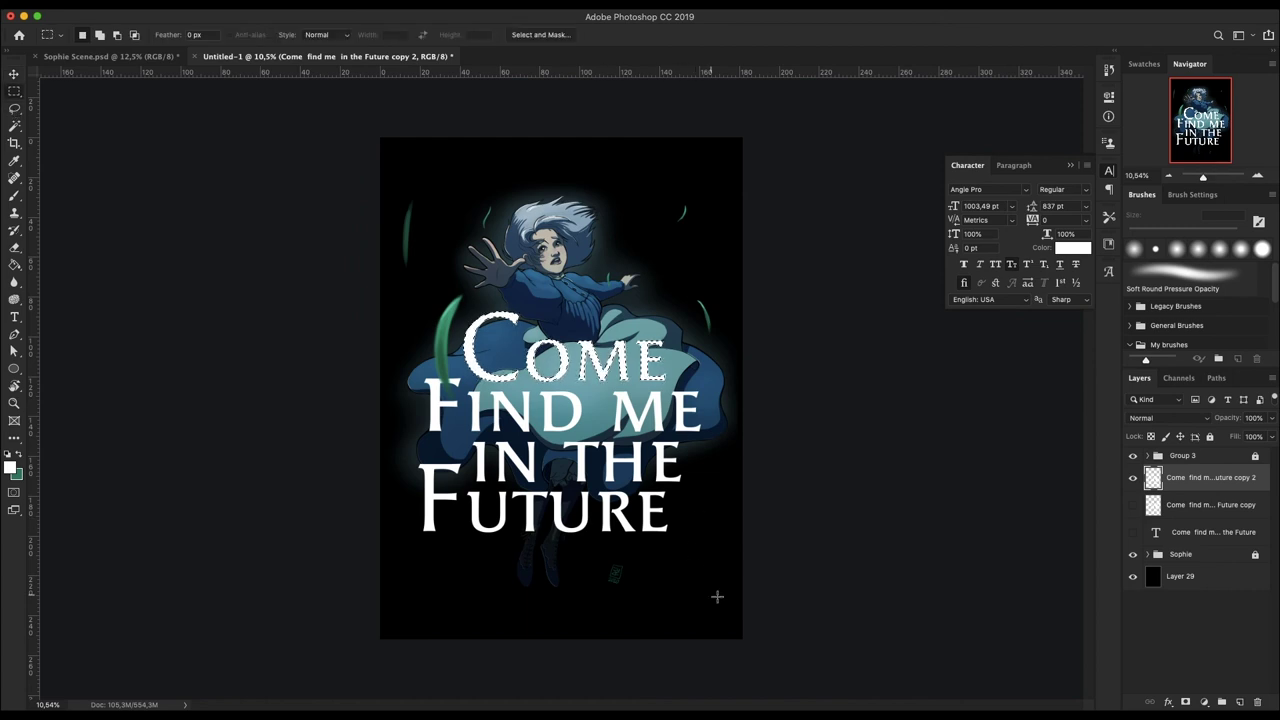
pyautogui.press('v')
pyautogui.moveTo(566, 348)
pyautogui.mouseDown()
pyautogui.moveTo(634, 368)
pyautogui.moveTo(739, 453)
pyautogui.moveTo(740, 478)
pyautogui.mouseUp()
# - Give the title a drop shadow and switch to Redbubble in the browser
pyautogui.click(1168, 702)
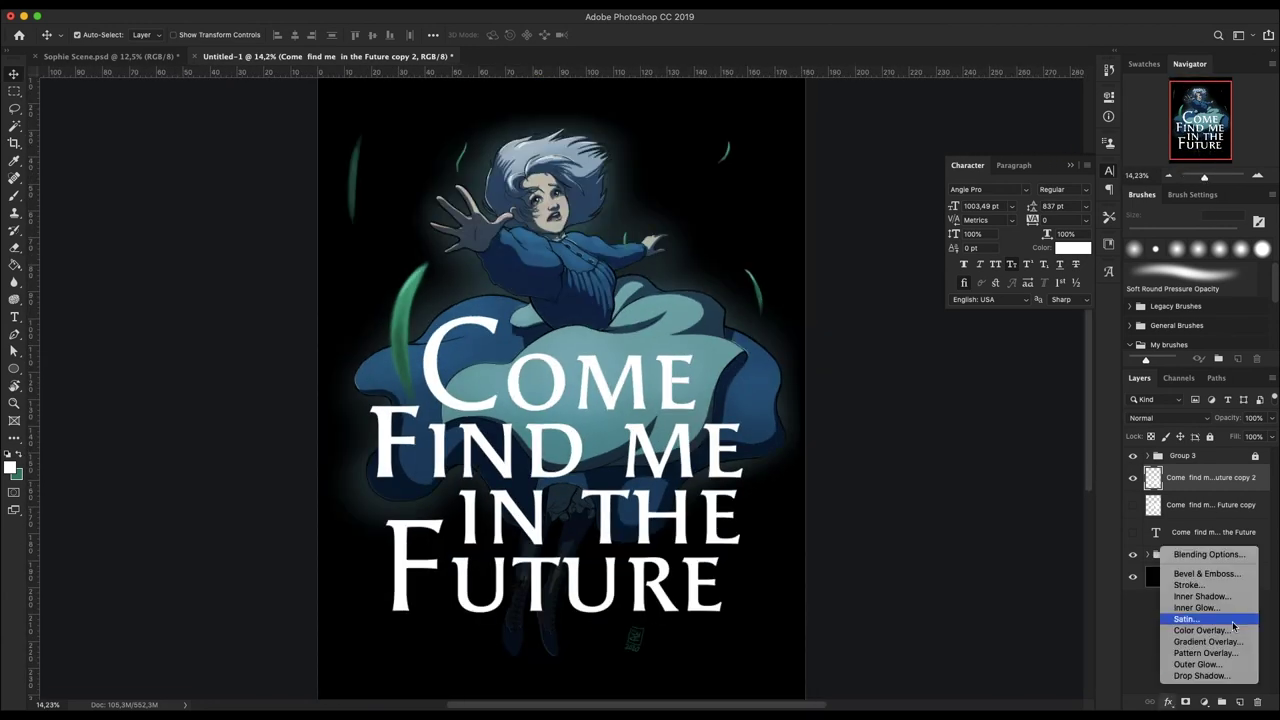
pyautogui.click(1201, 675)
pyautogui.moveTo(856, 418); pyautogui.dragTo(862, 418)
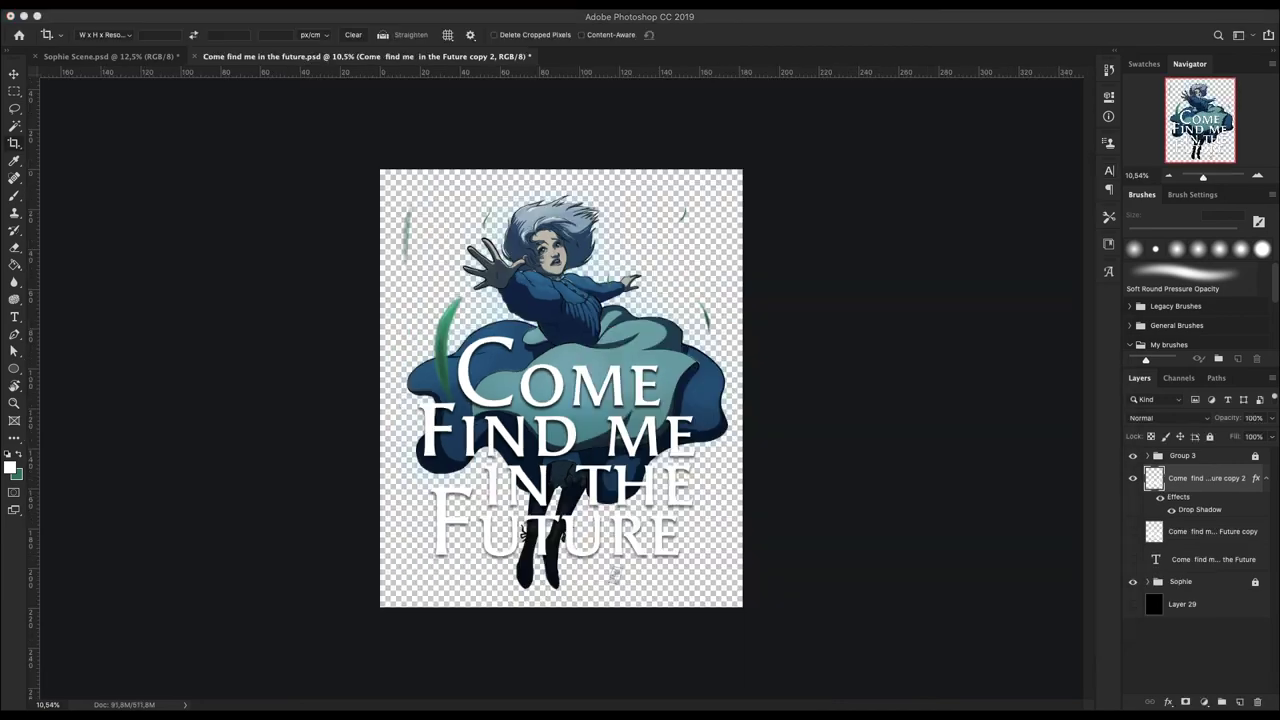
pyautogui.click(345, 692)
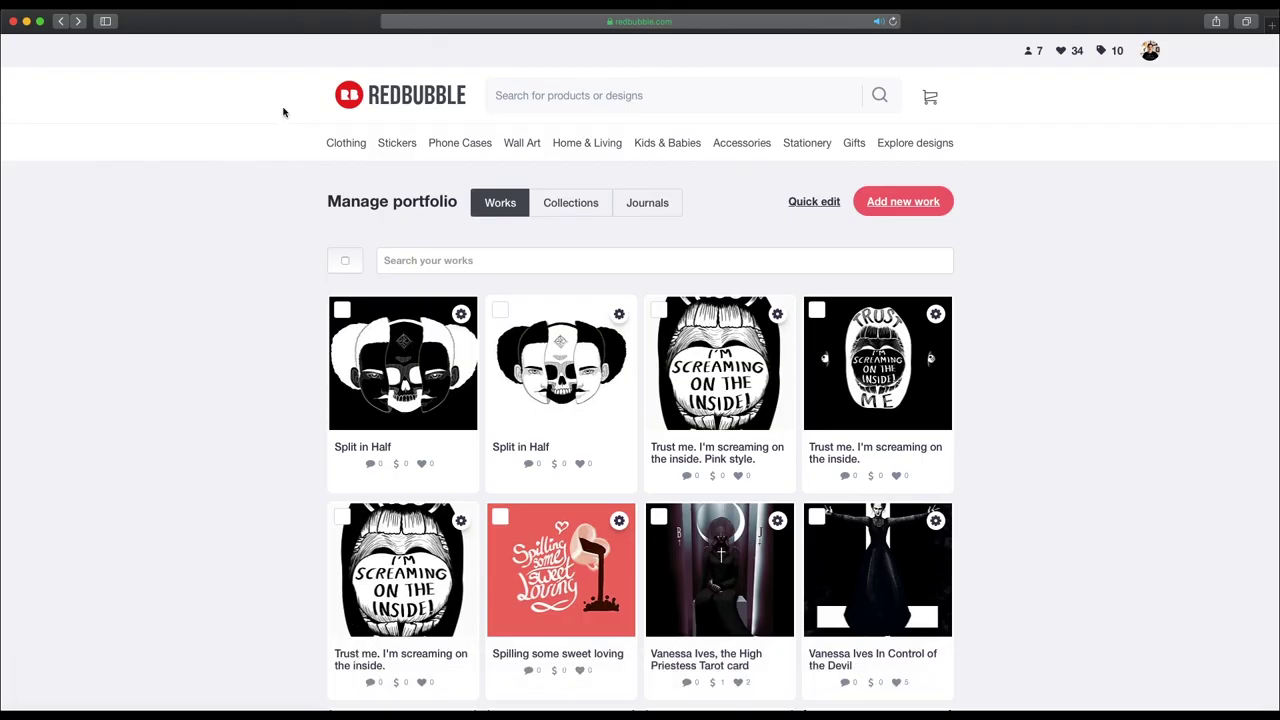
# - Start a new Redbubble work by uploading the exported transparent PNG to all products
pyautogui.click(895, 203)
pyautogui.click(486, 390)
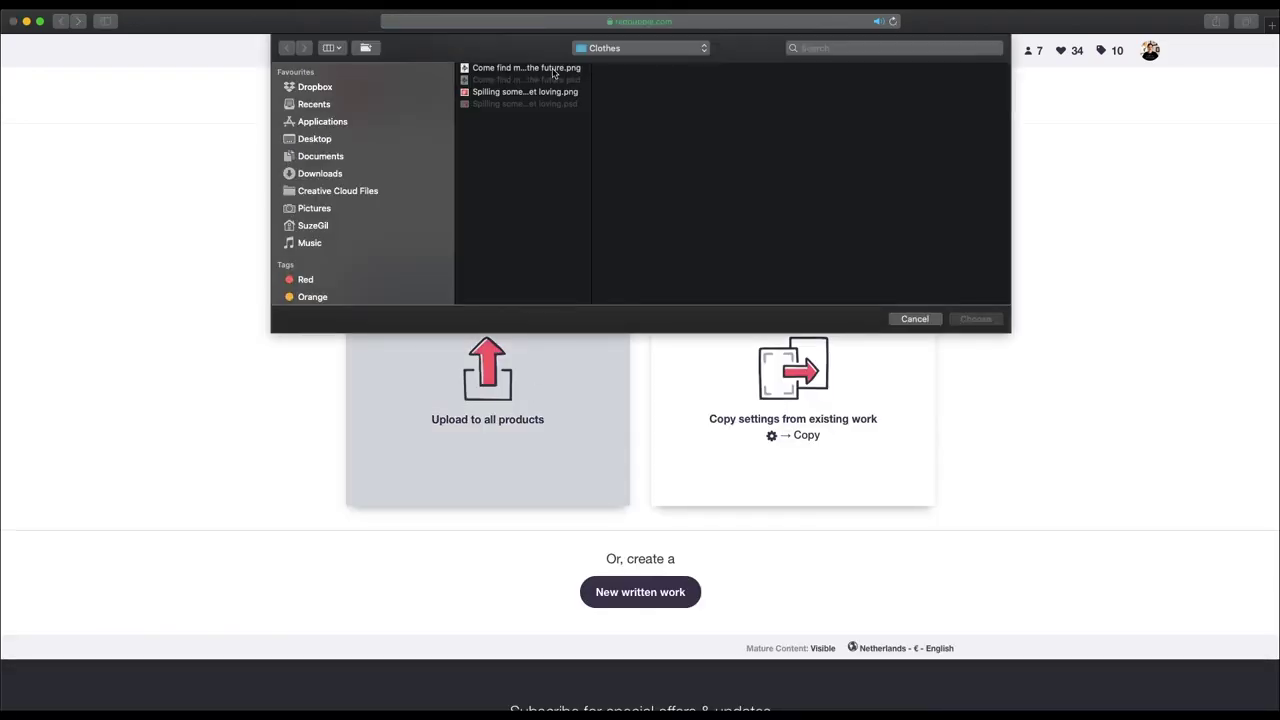
pyautogui.click(972, 318)
# - Fill in the title, Sophie and Miyazaki tags and description, then set the background to black #000000
pyautogui.click(871, 344)
pyautogui.write('Sophie, Come find me in the future')
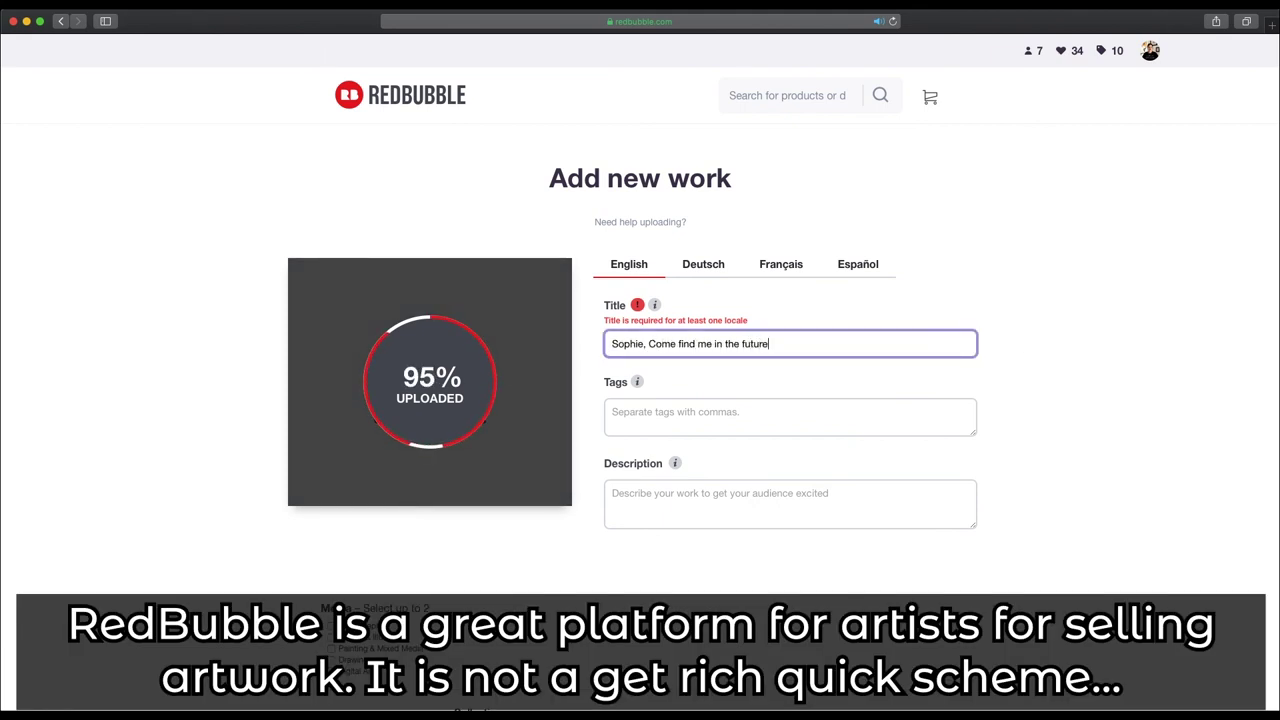
pyautogui.press('Tab')
pyautogui.write('Sop')
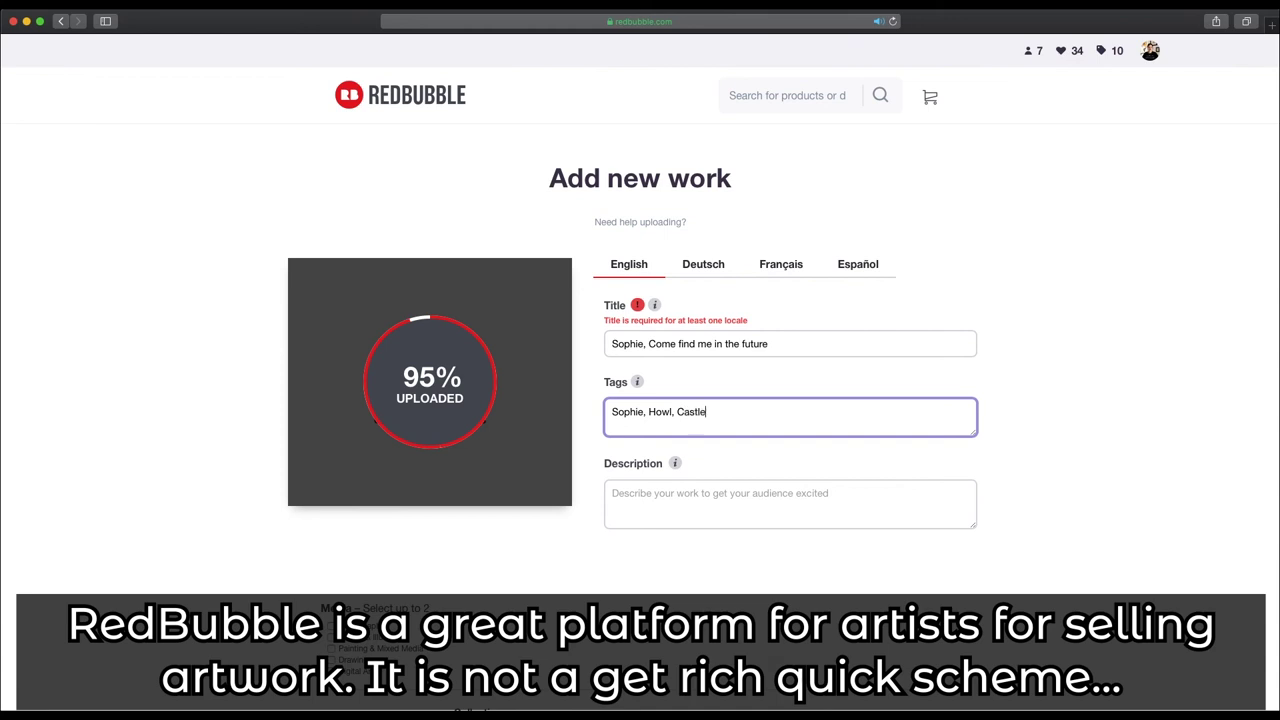
pyautogui.write(', Miyazaki, textart')
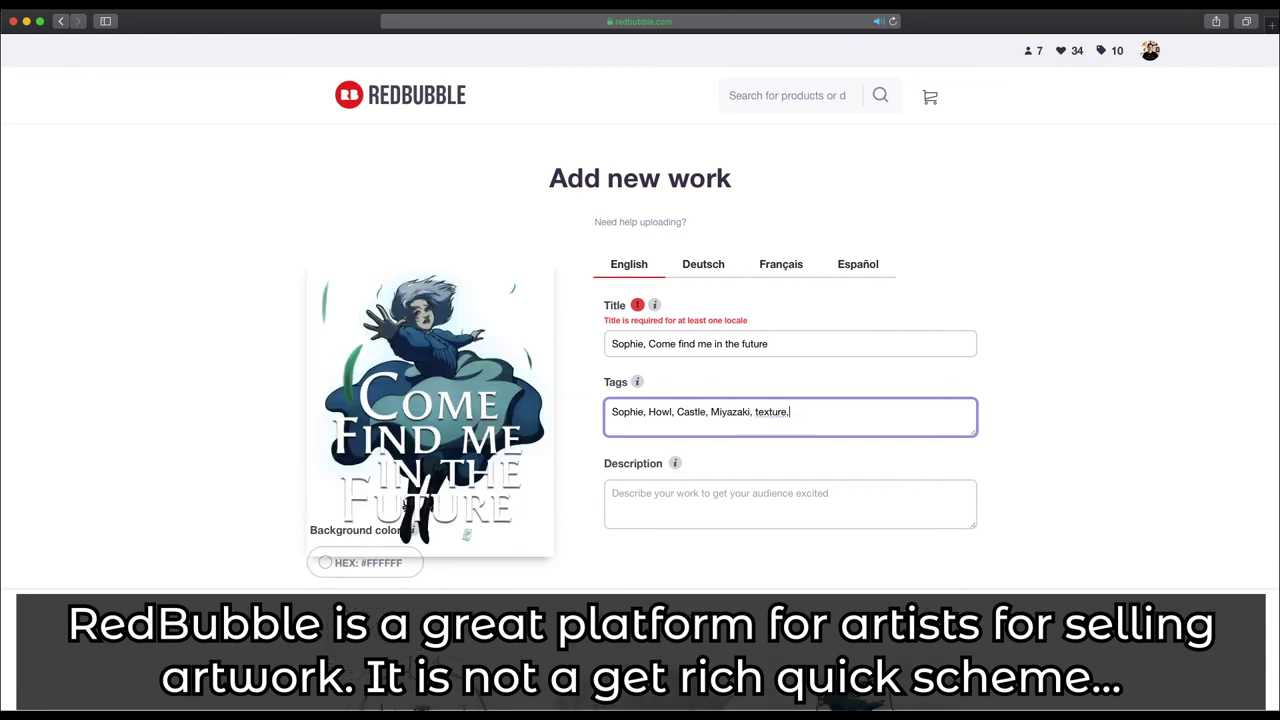
pyautogui.write(', text, future, come, find, me,')
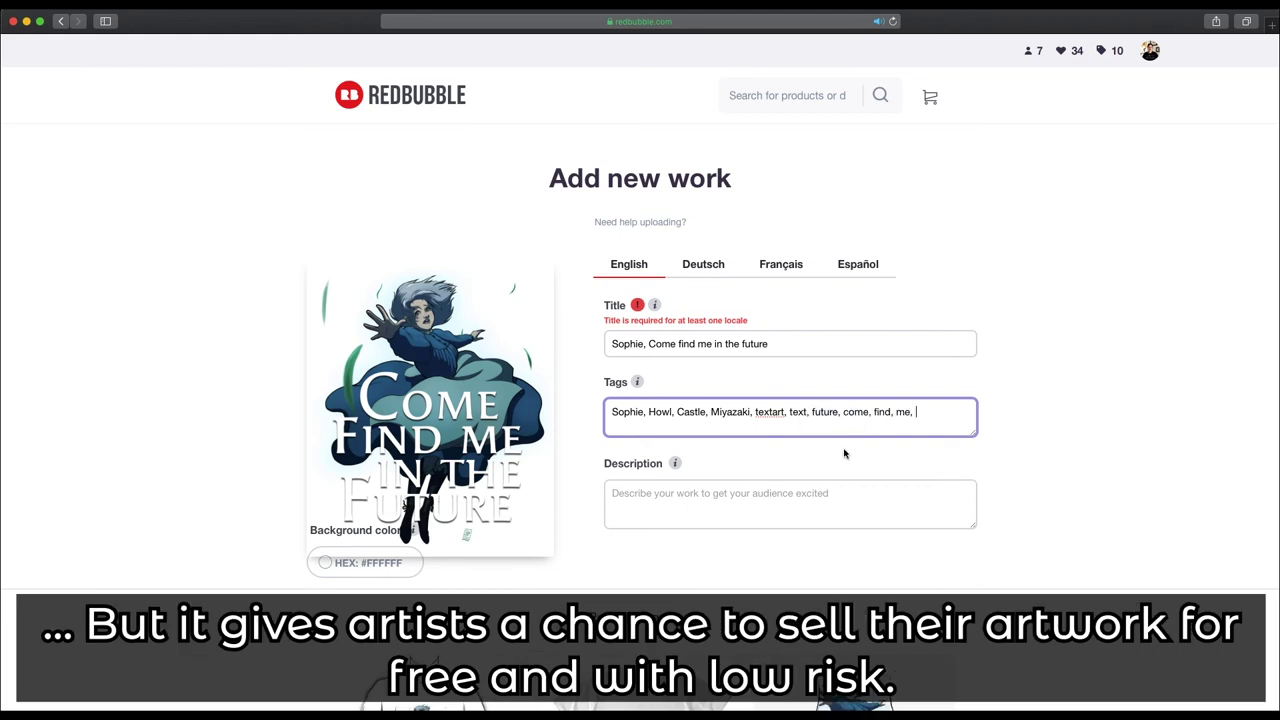
pyautogui.click(832, 503)
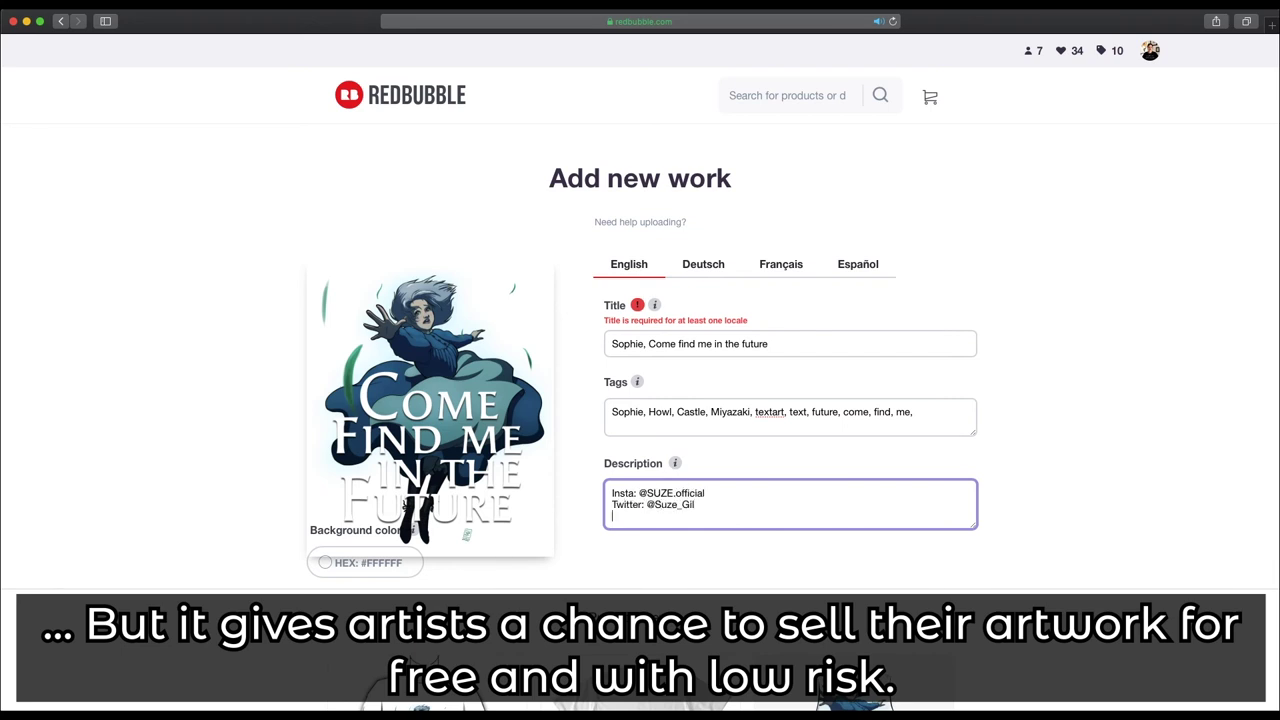
pyautogui.click(365, 562)
pyautogui.click(330, 688)
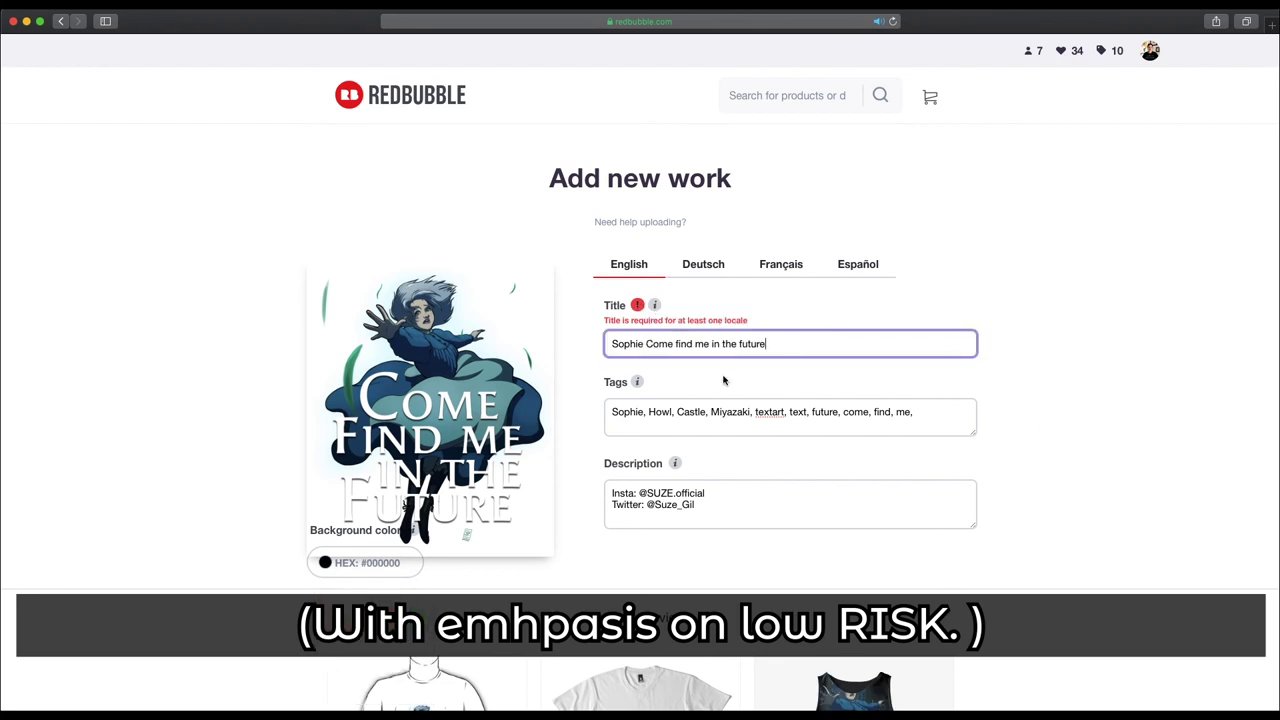
# - Shrink the design size on the Sleeveless Tops and phone case product previews
pyautogui.scroll(-5, 724, 380)
pyautogui.click(818, 368)
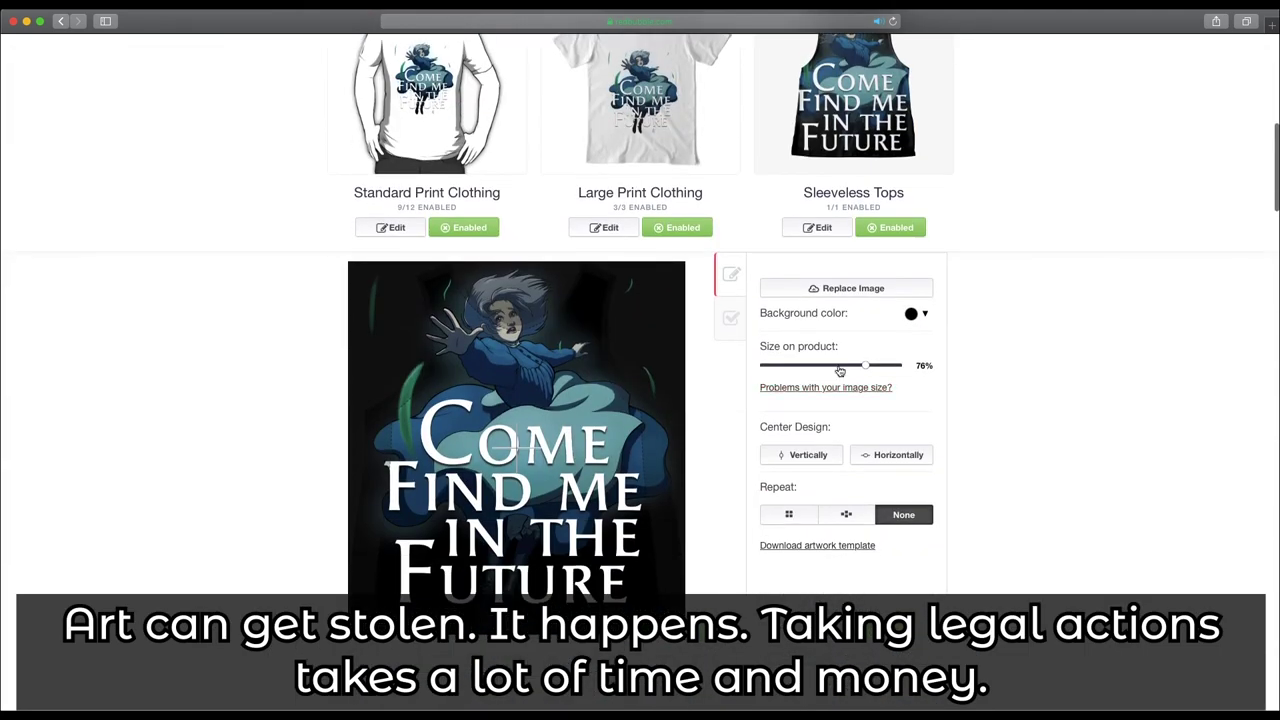
pyautogui.scroll(-2, 1034, 271)
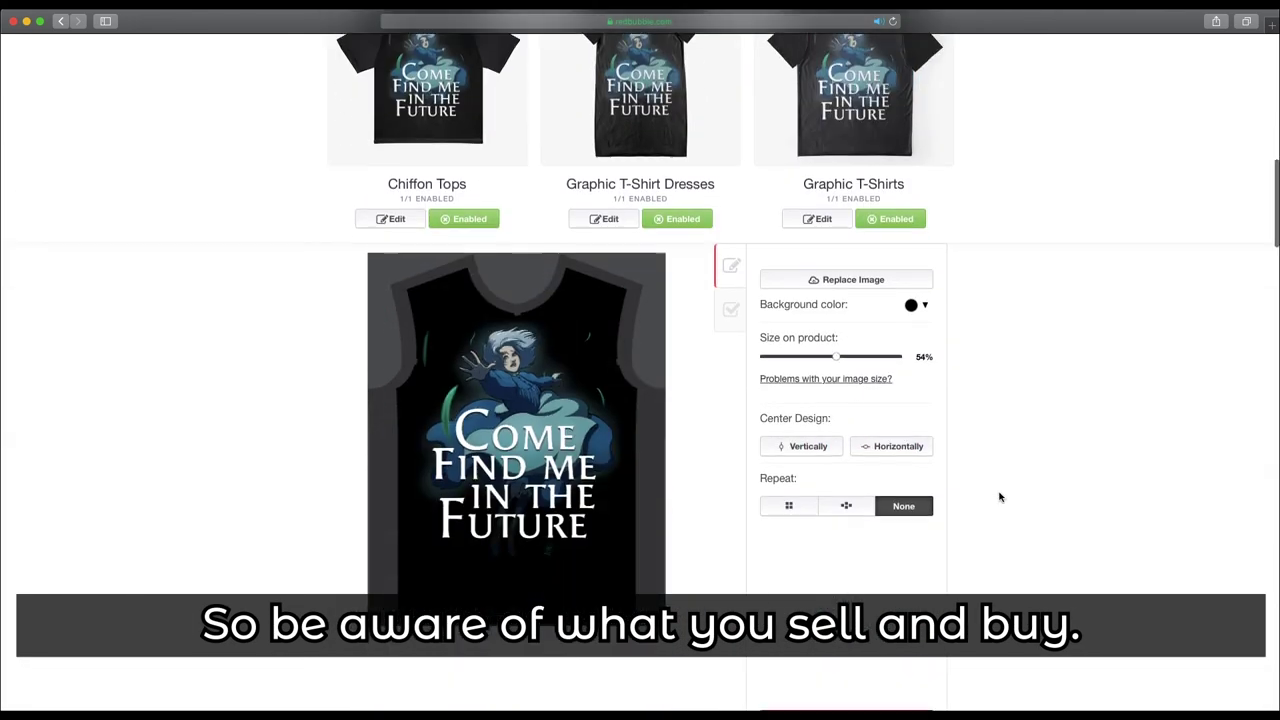
pyautogui.moveTo(842, 418); pyautogui.dragTo(838, 416)
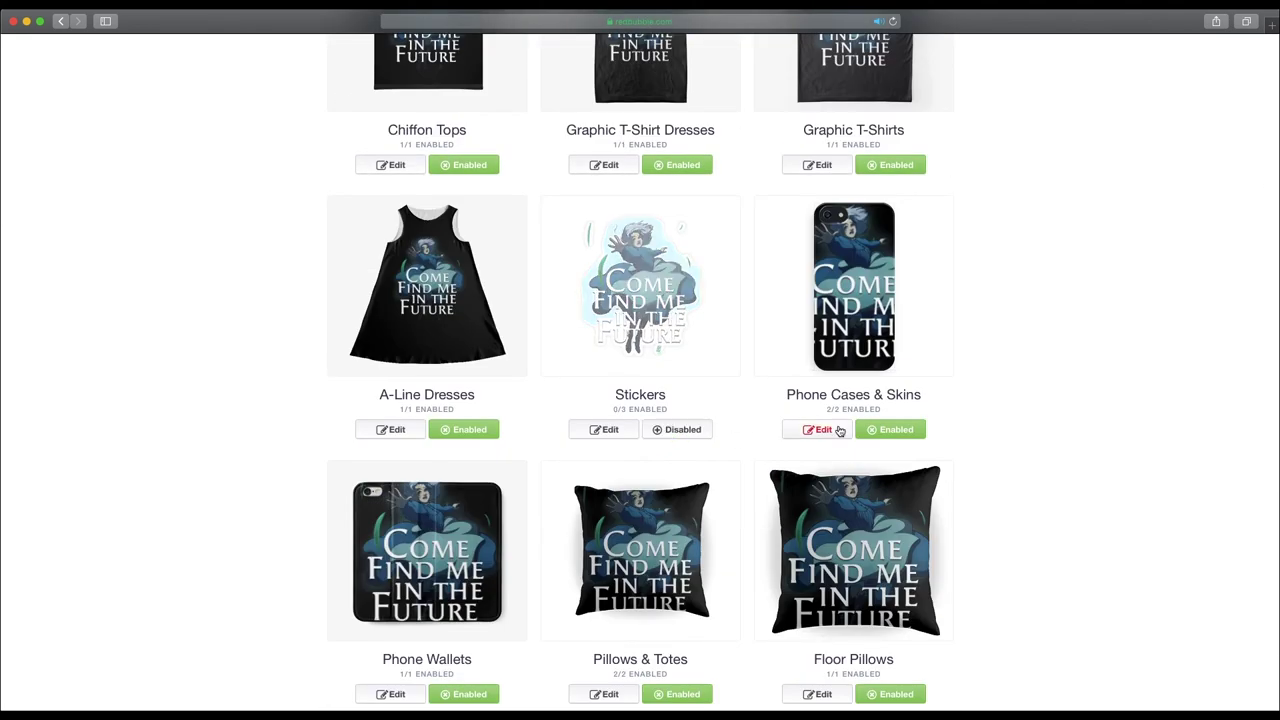
pyautogui.moveTo(797, 451); pyautogui.dragTo(790, 449)
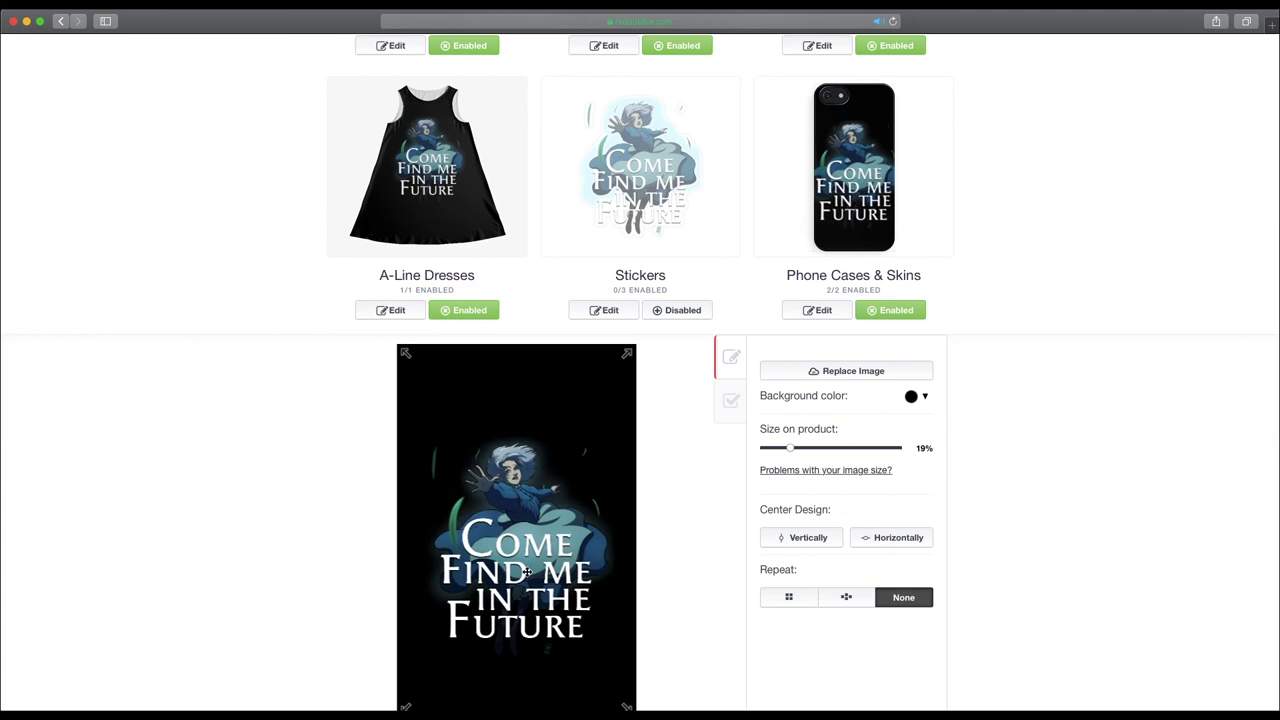
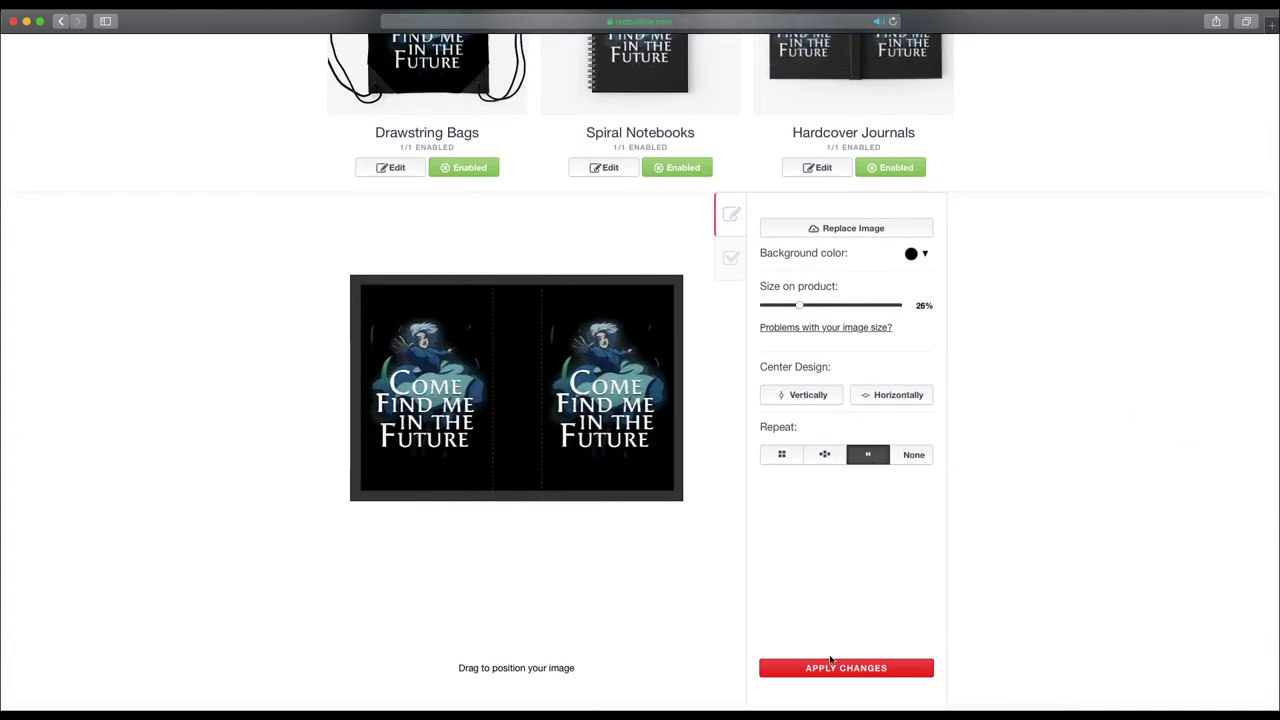
# - Repeat the design as a pattern on the socks and shrink it on the mask and pin button
pyautogui.click(830, 667)
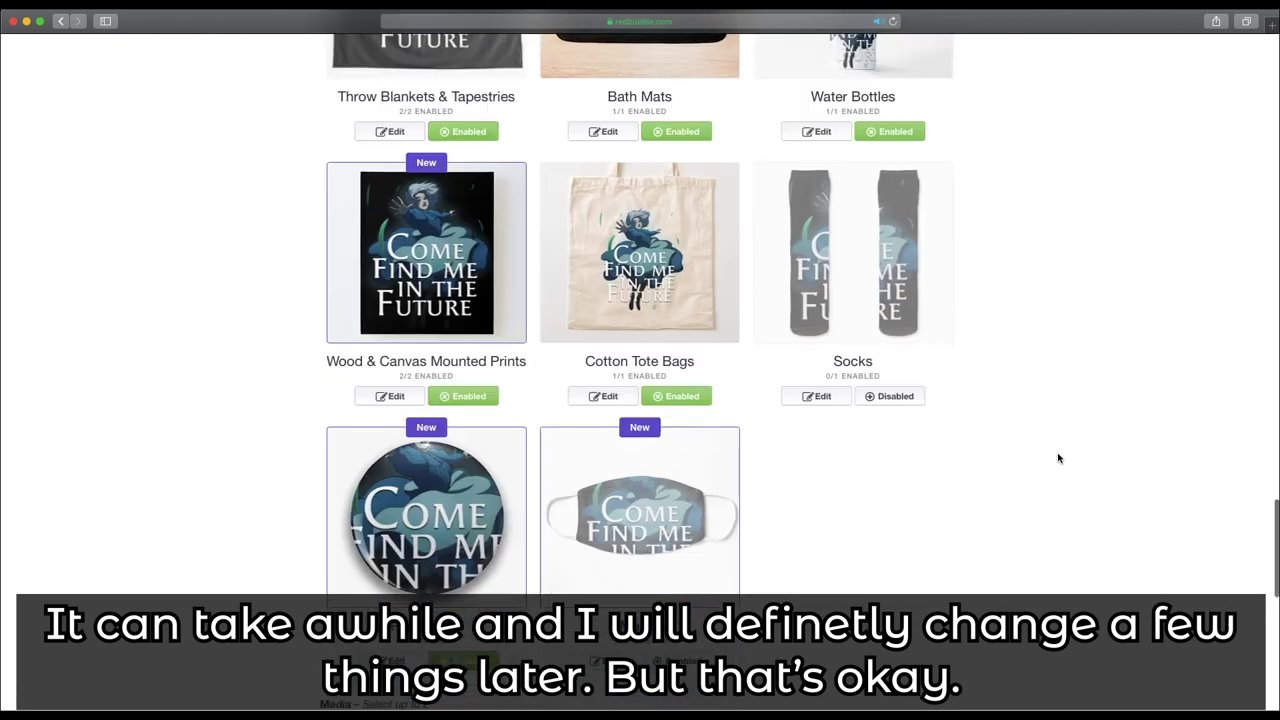
pyautogui.scroll(-3, 858, 338)
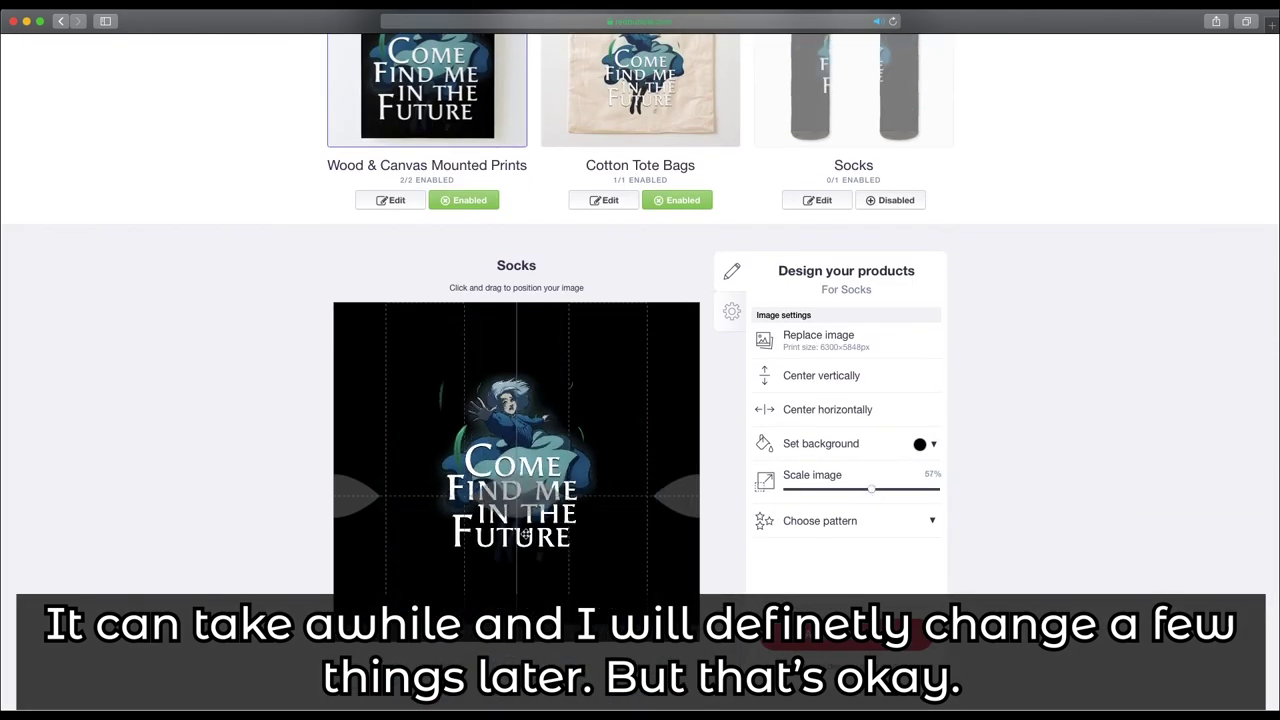
pyautogui.scroll(2, 654, 416)
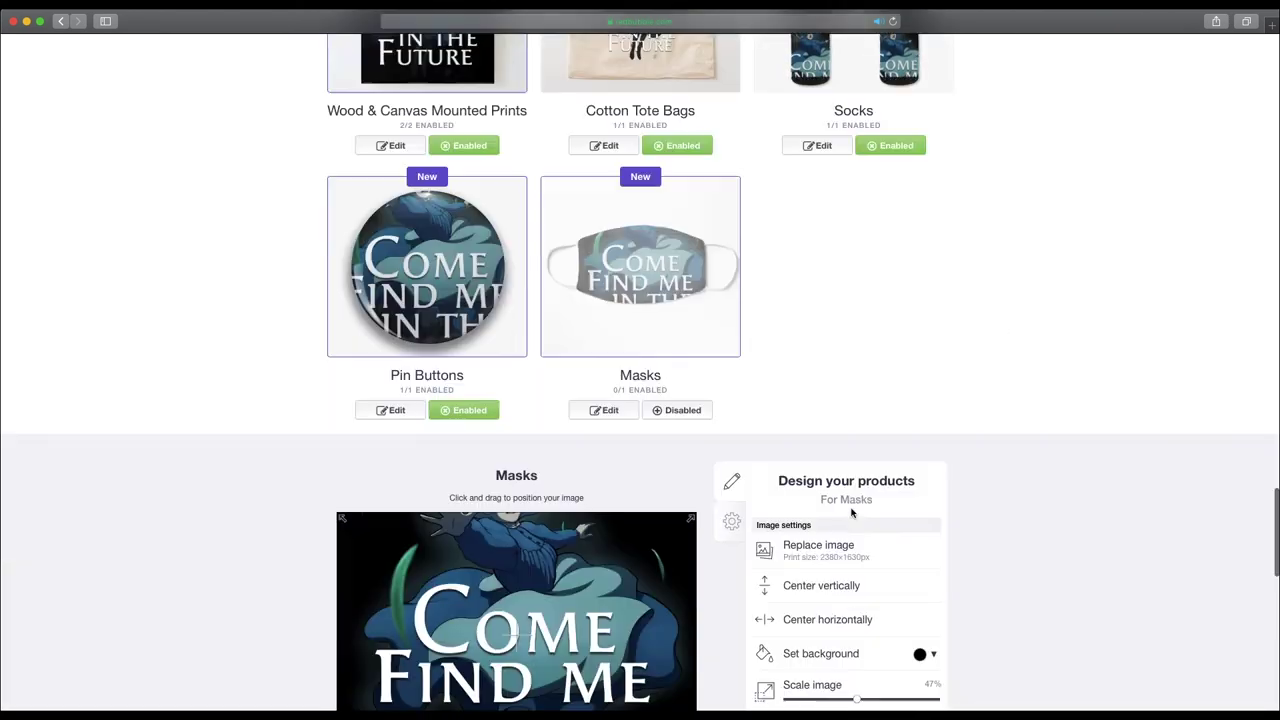
pyautogui.scroll(-3, 851, 513)
pyautogui.moveTo(857, 548); pyautogui.dragTo(809, 551)
pyautogui.click(390, 260)
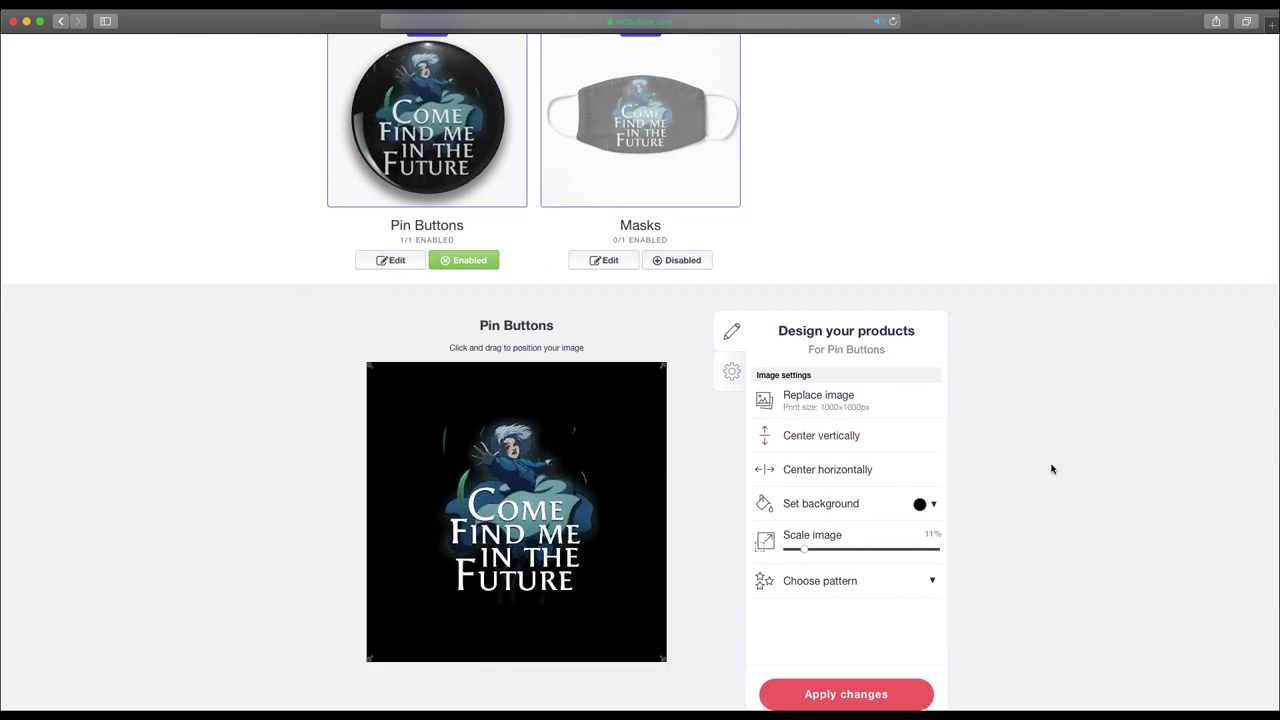
# - Make the Standard Print Clothing shirt black and apply the colour change
pyautogui.scroll(10, 1026, 318)
pyautogui.scroll(10, 1026, 318)
pyautogui.scroll(10, 1026, 318)
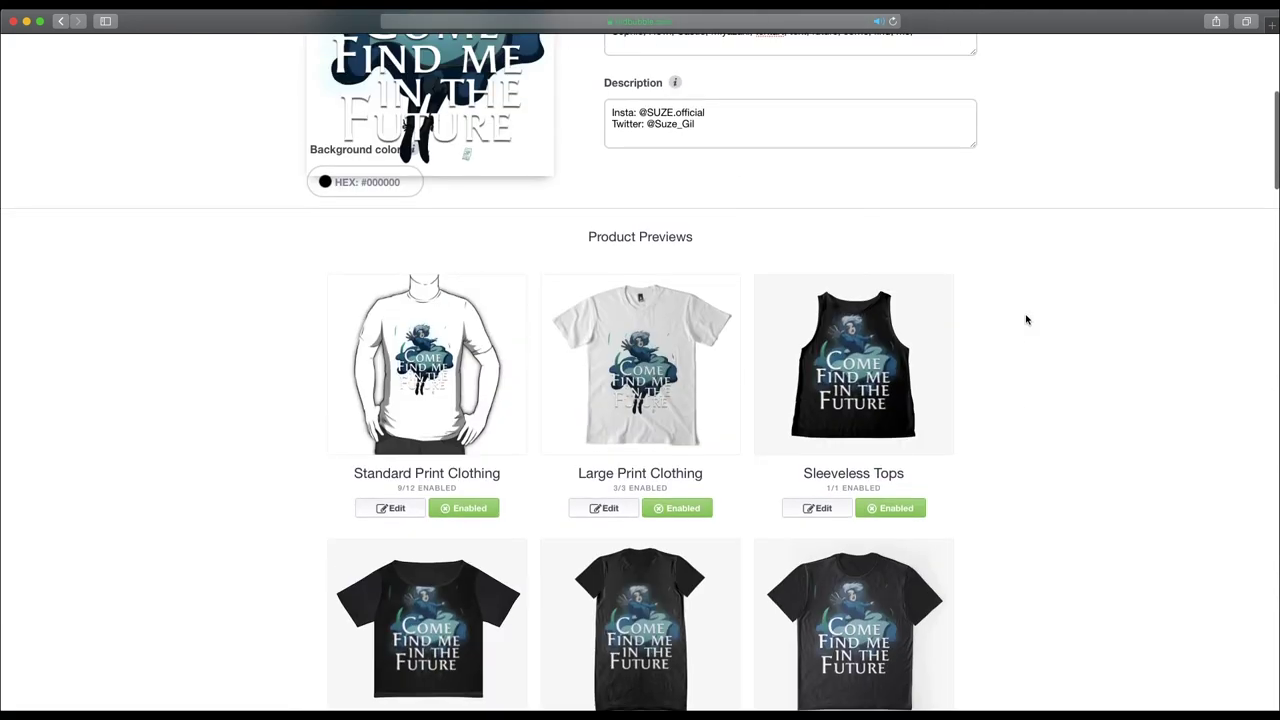
pyautogui.scroll(-2, 490, 483)
pyautogui.click(824, 531)
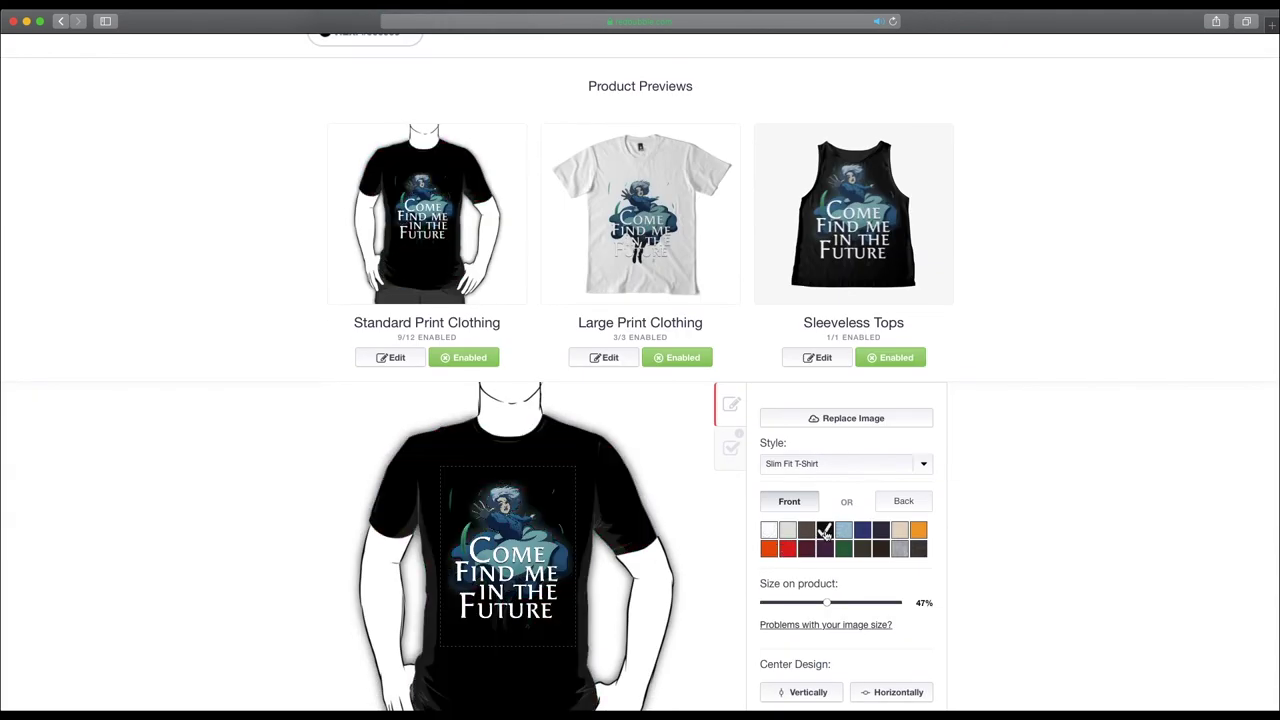
pyautogui.scroll(-3, 868, 646)
pyautogui.click(860, 621)
pyautogui.scroll(-10, 1028, 500)
pyautogui.scroll(-10, 1026, 487)
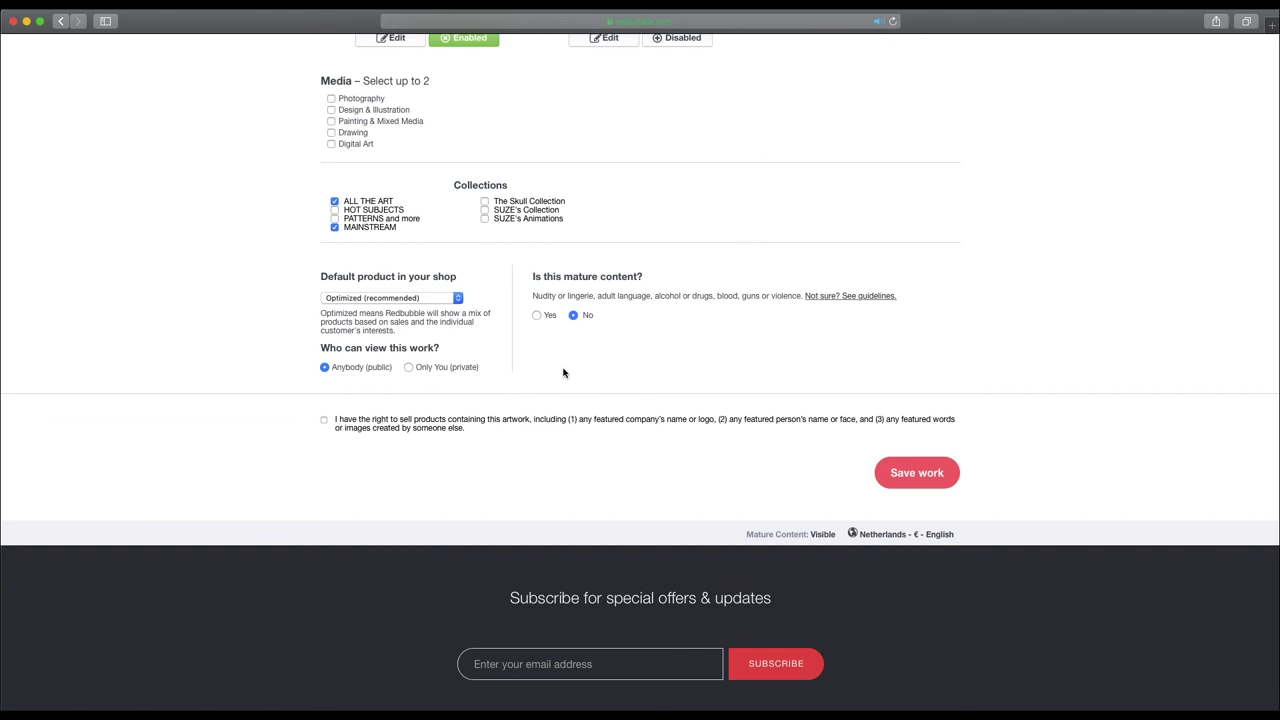
# - Save the work from the upload form so Redbubble processes and publishes it
pyautogui.scroll(1, 563, 385)
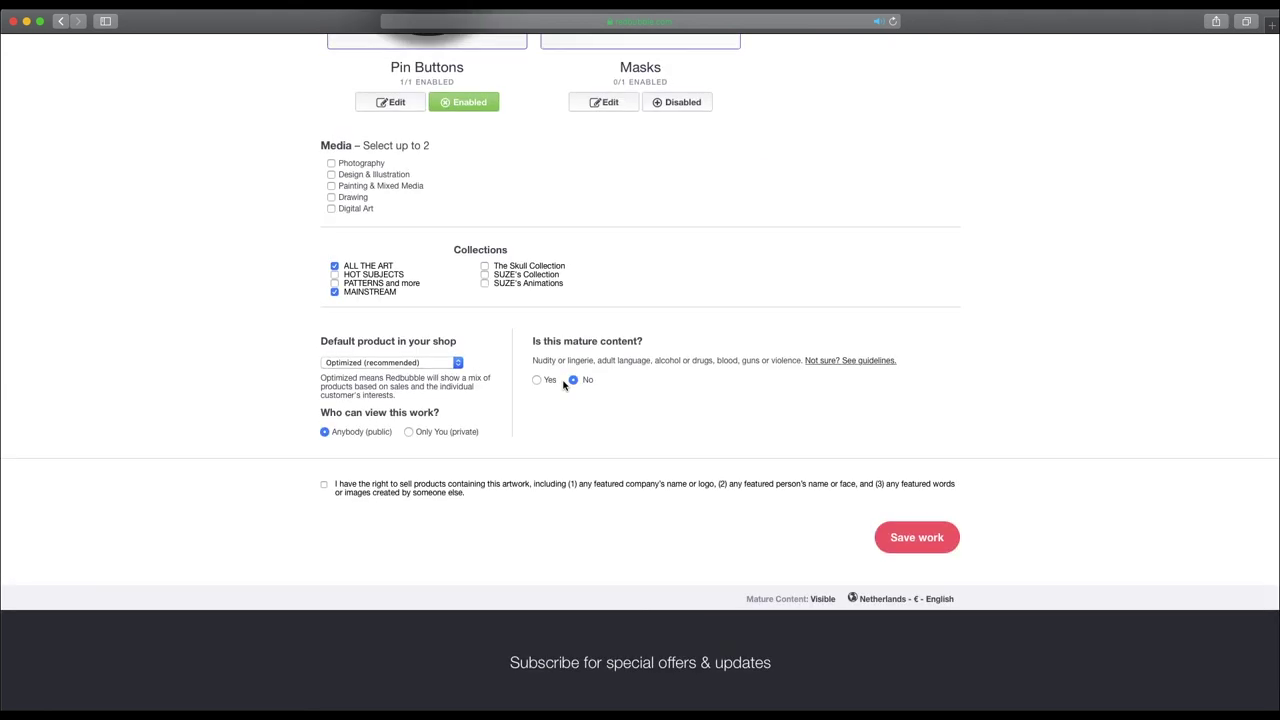
pyautogui.scroll(1, 433, 459)
pyautogui.click(910, 625)
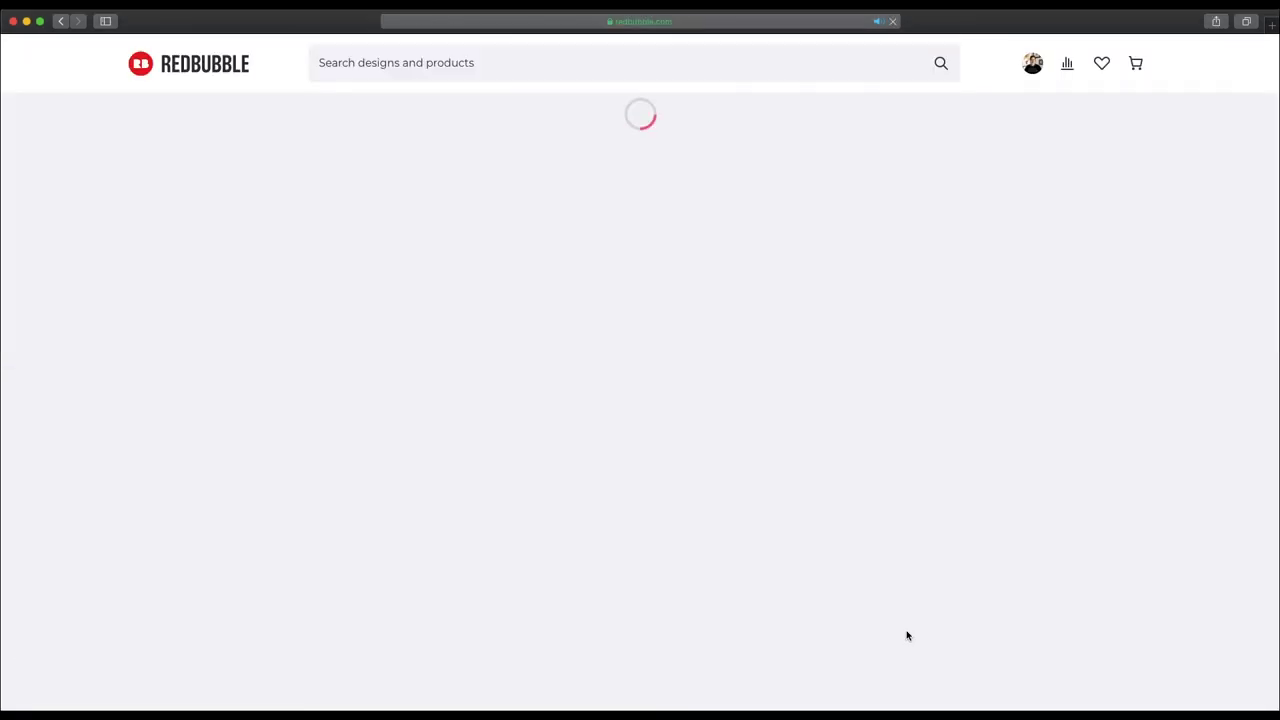
# - Scroll through the published listing's product grid, from T-shirts down to comforters
pyautogui.scroll(-5, 1014, 476)
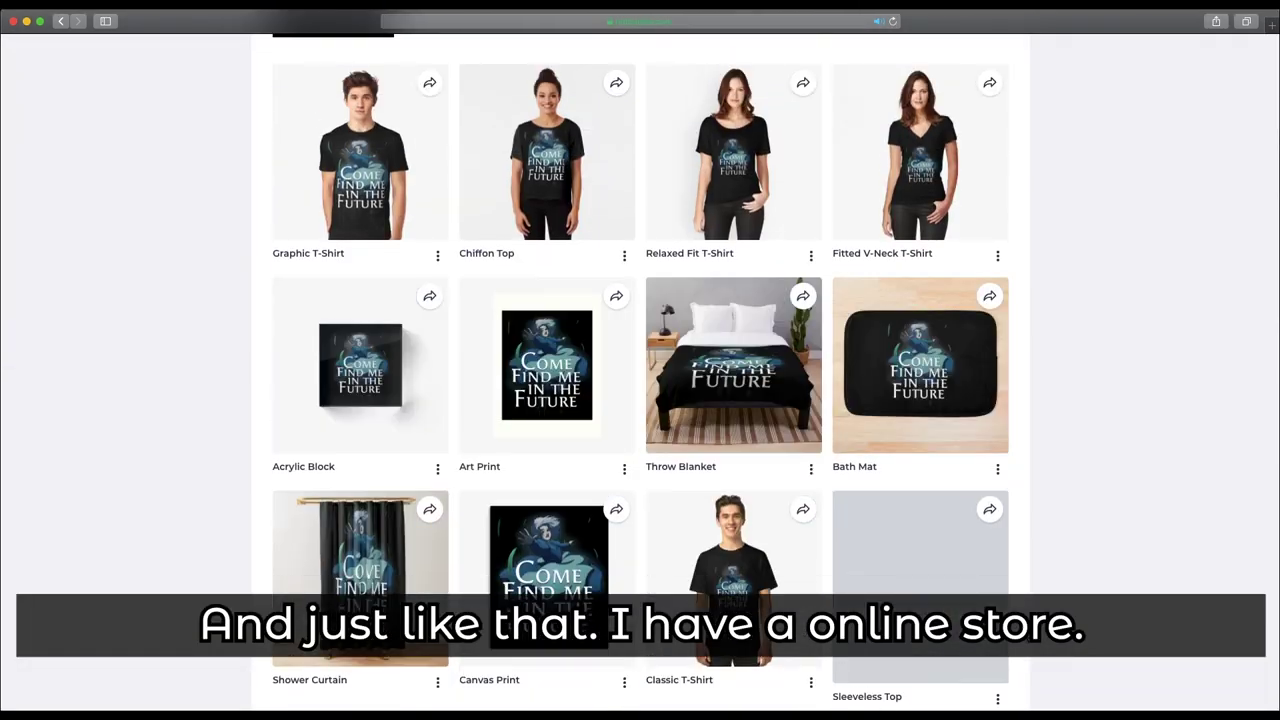
pyautogui.scroll(-4, 1014, 476)
pyautogui.scroll(1, 1040, 470)
pyautogui.scroll(-2, 1074, 460)
pyautogui.scroll(-2, 1074, 460)
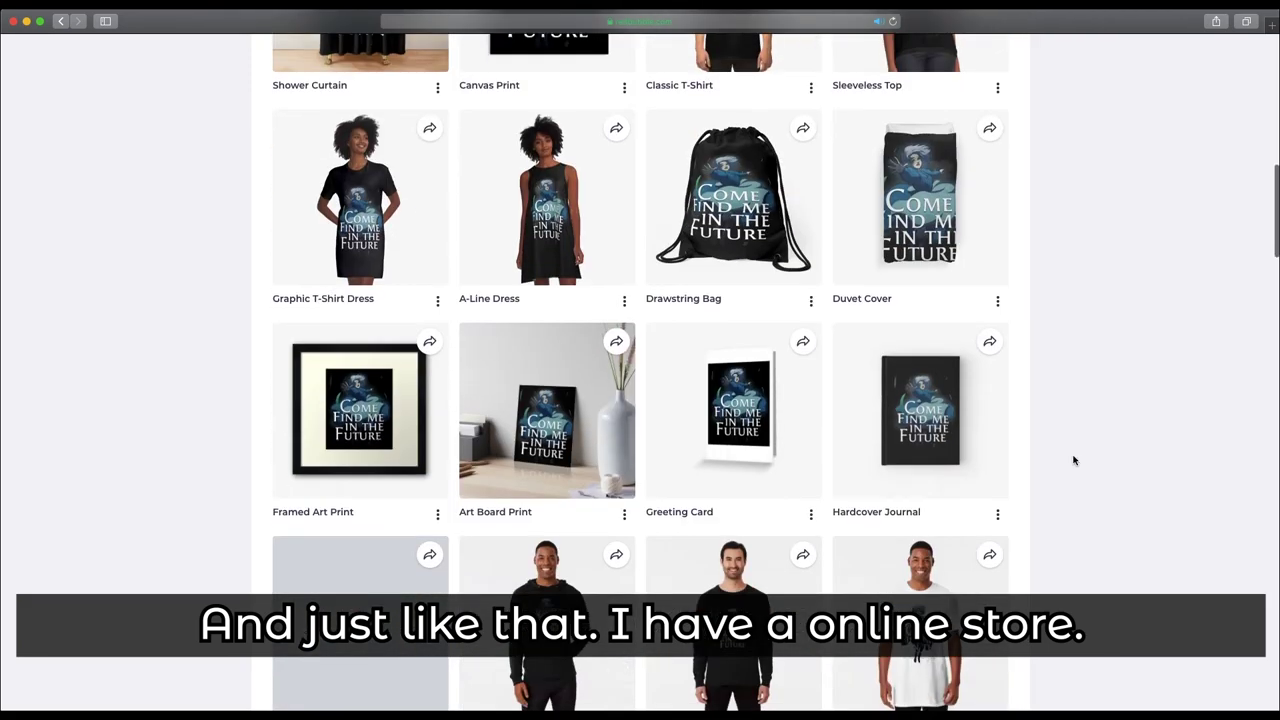
pyautogui.scroll(-2, 1074, 460)
pyautogui.scroll(-4, 1106, 409)
pyautogui.scroll(-2, 1100, 425)
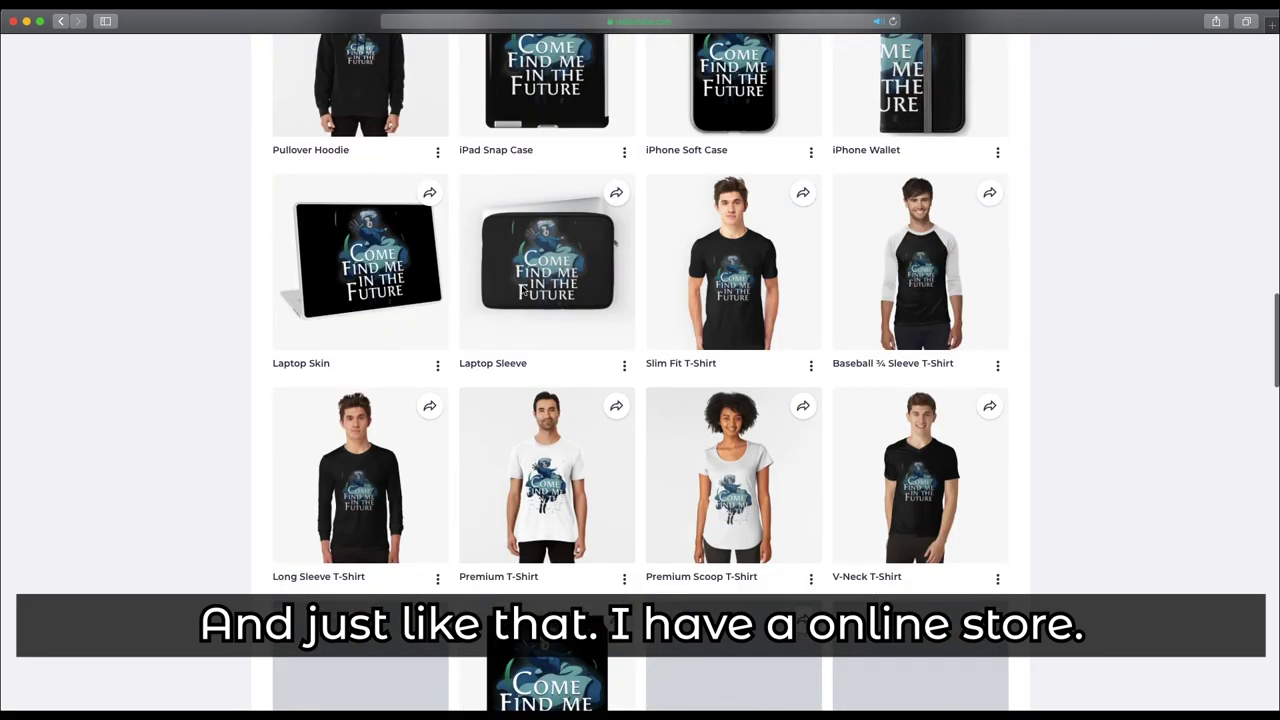
pyautogui.scroll(-4, 1094, 460)
pyautogui.scroll(-2, 1030, 370)
pyautogui.scroll(-5, 1040, 380)
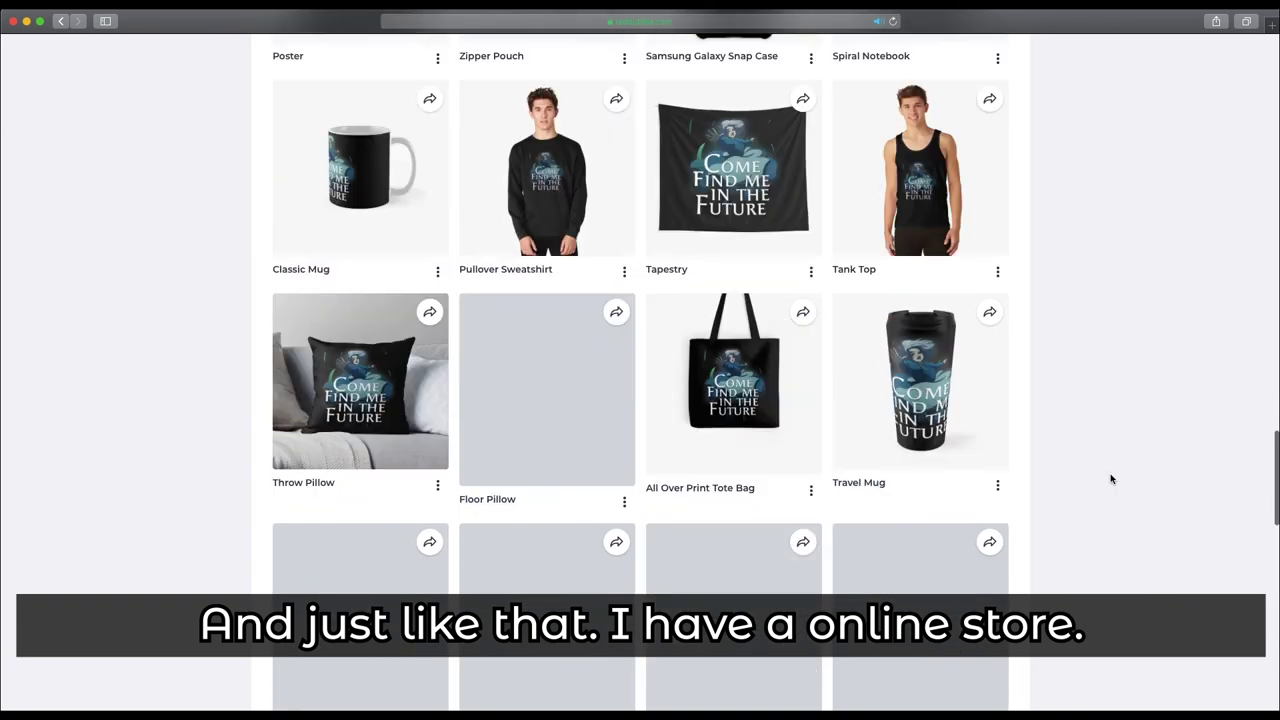
pyautogui.scroll(-1, 1111, 477)
pyautogui.scroll(-4, 1111, 477)
pyautogui.scroll(-1, 950, 470)
pyautogui.scroll(-3, 1077, 540)
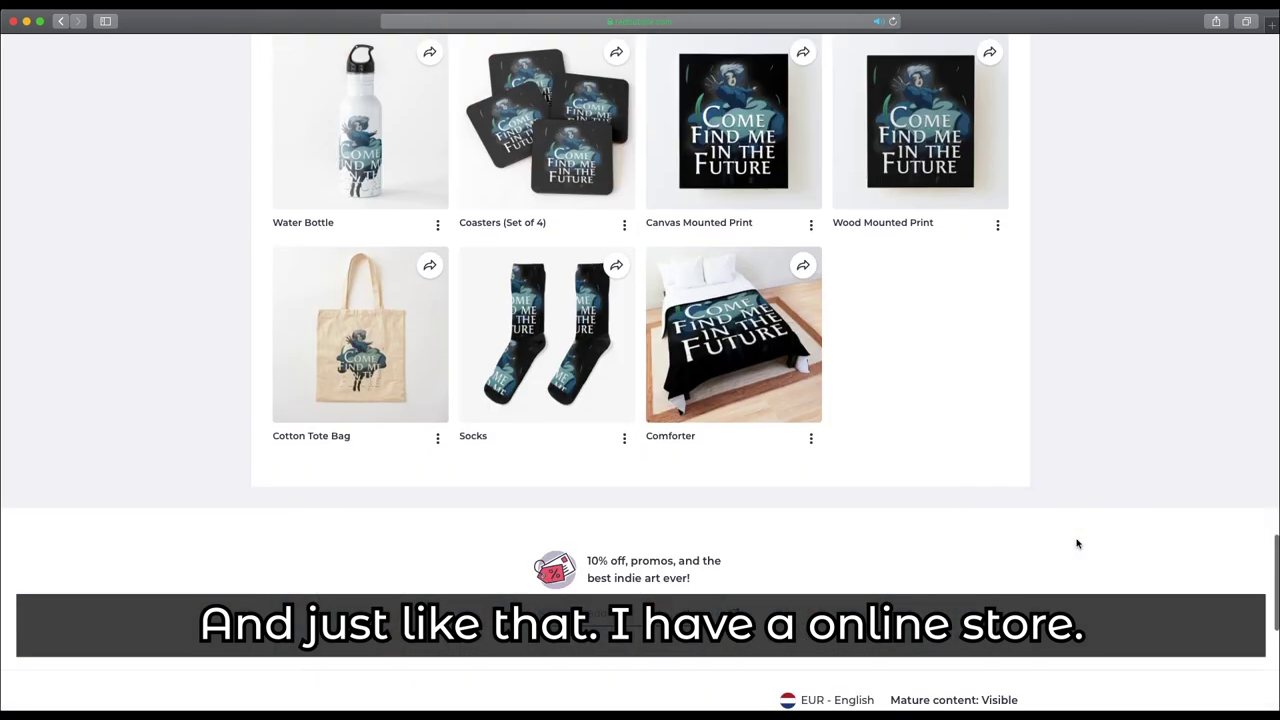
pyautogui.scroll(2, 1077, 540)
pyautogui.scroll(5, 1077, 543)
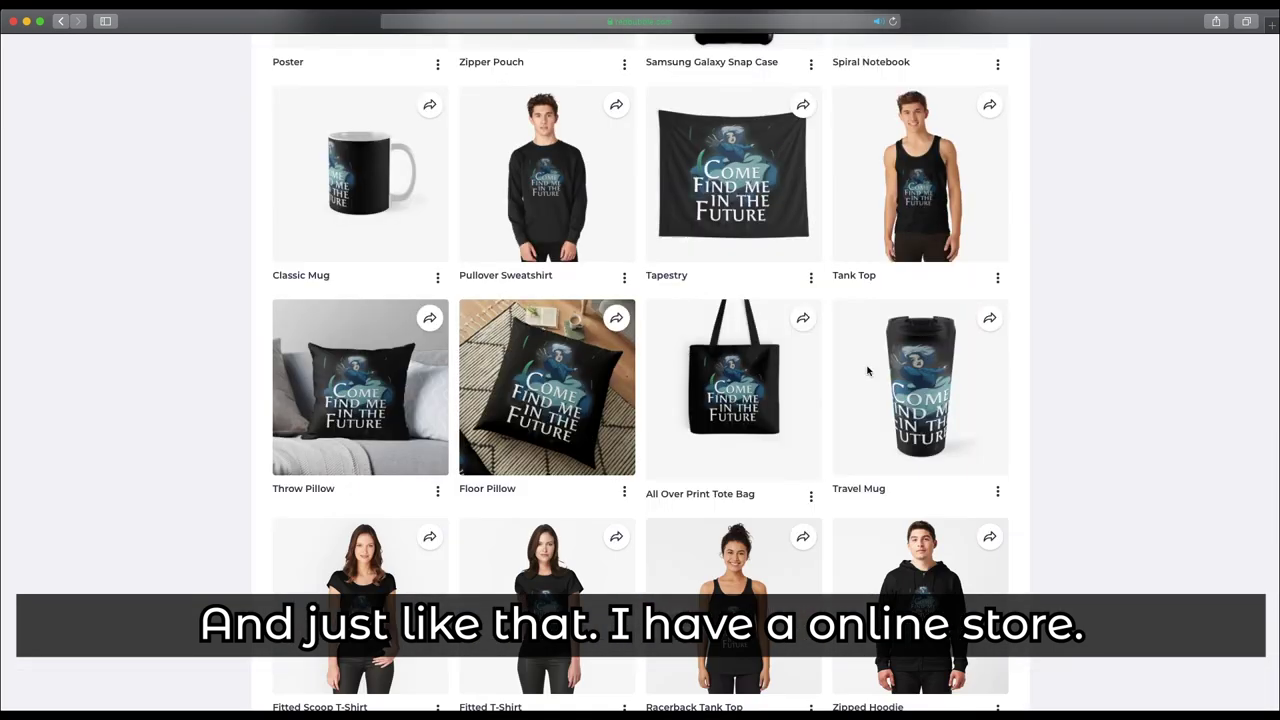